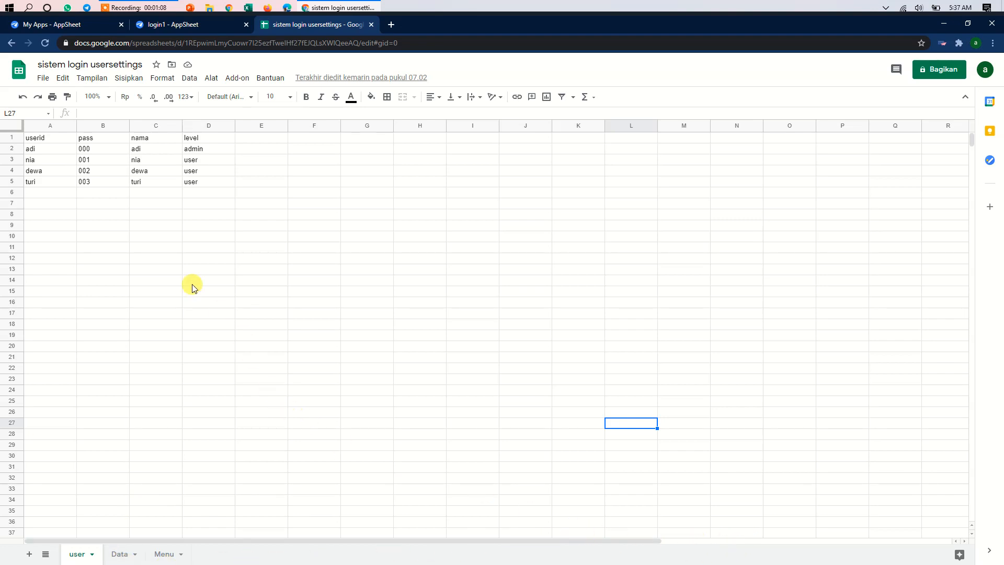
- In the AppSheet login1 editor, switch the user table's update permission to a formula and inspect its default SWITCH(USEREMAIL()) expression
click(196, 22)
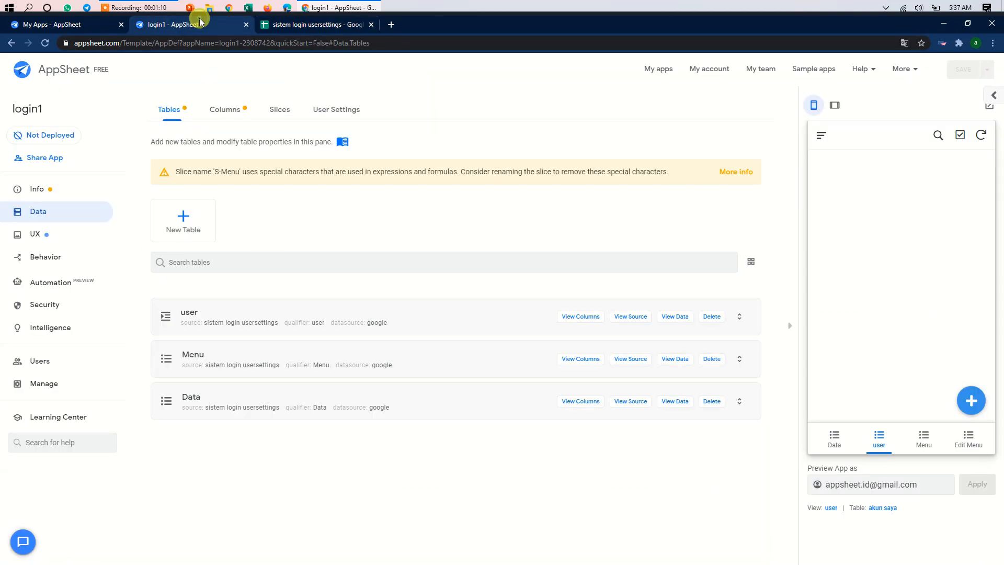
click(308, 328)
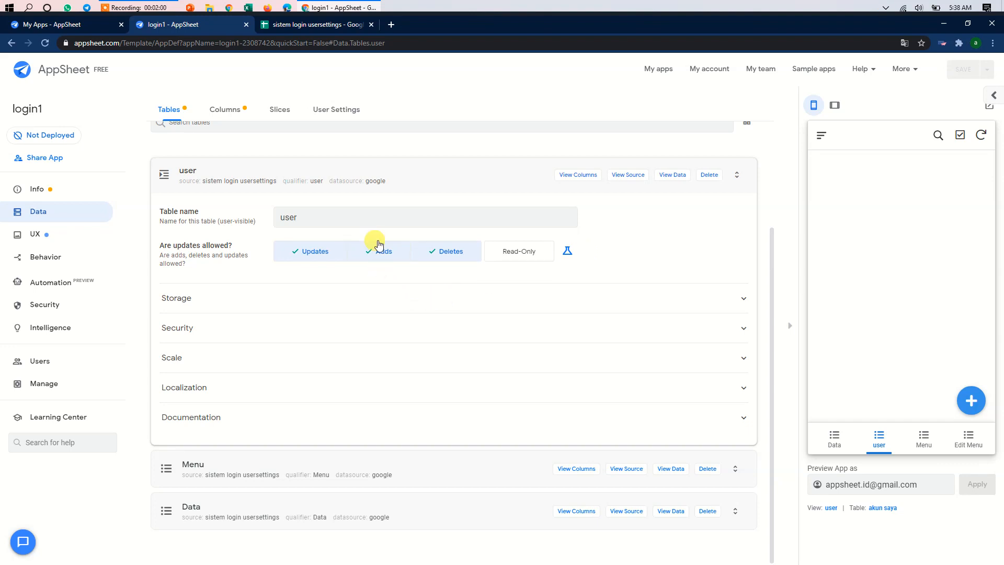
click(568, 250)
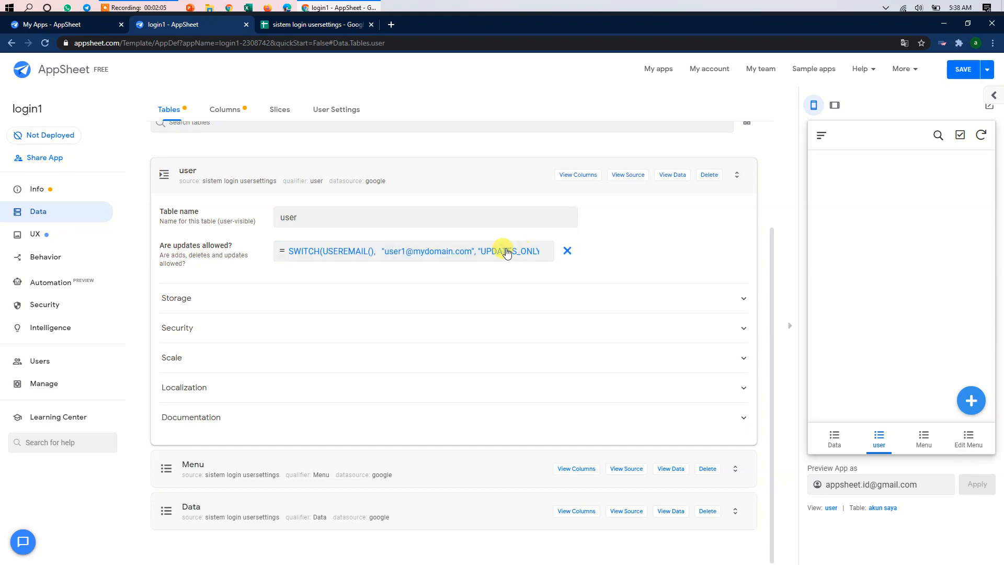
click(505, 252)
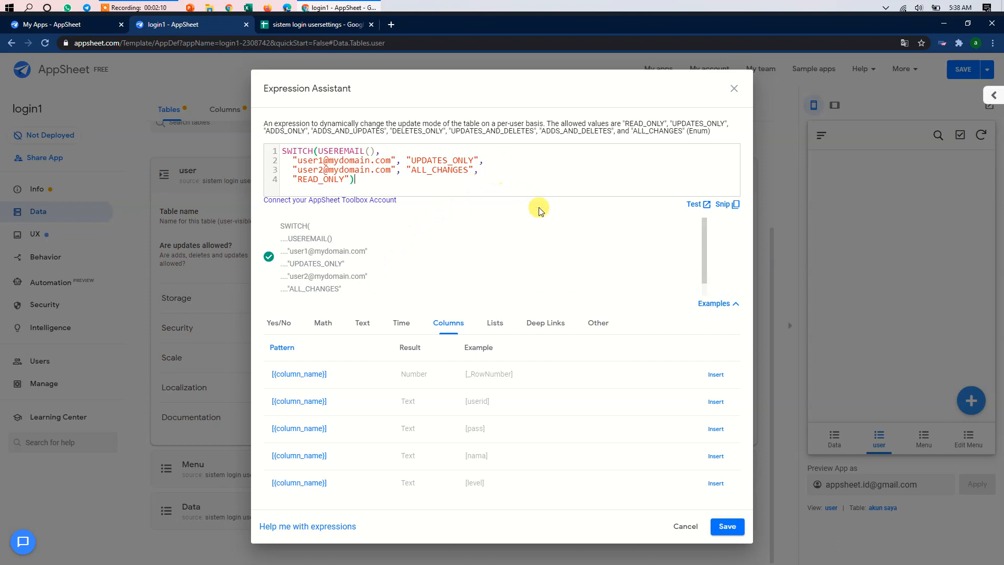
click(733, 90)
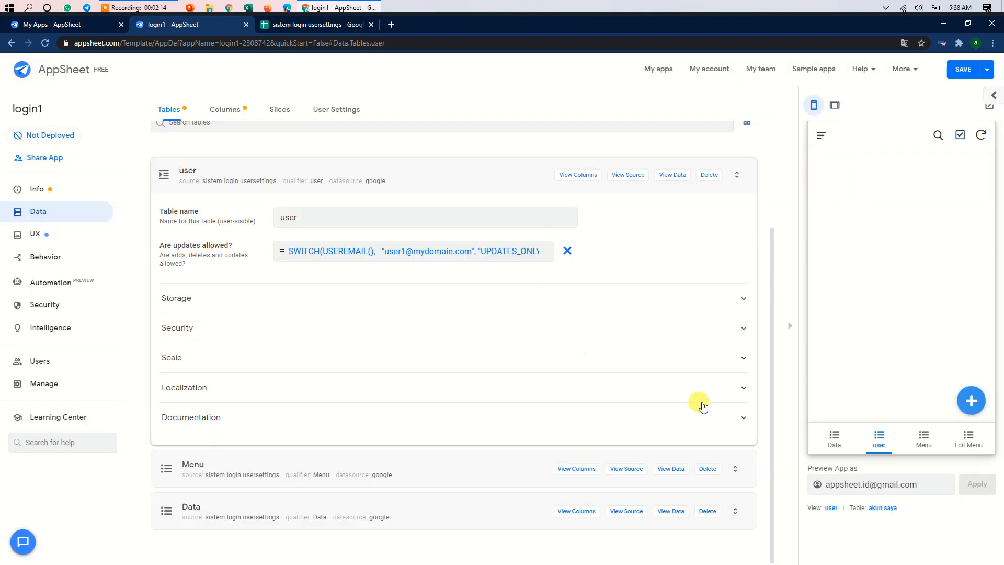
- Quick-edit the Edit Menu view in the app preview to enable User access for UX1, and save the change
click(933, 445)
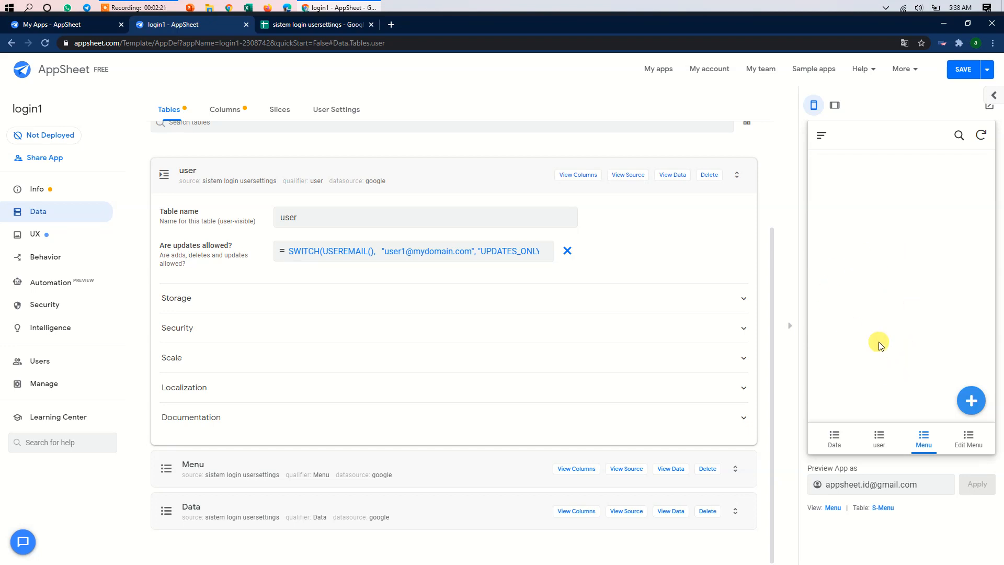
click(967, 439)
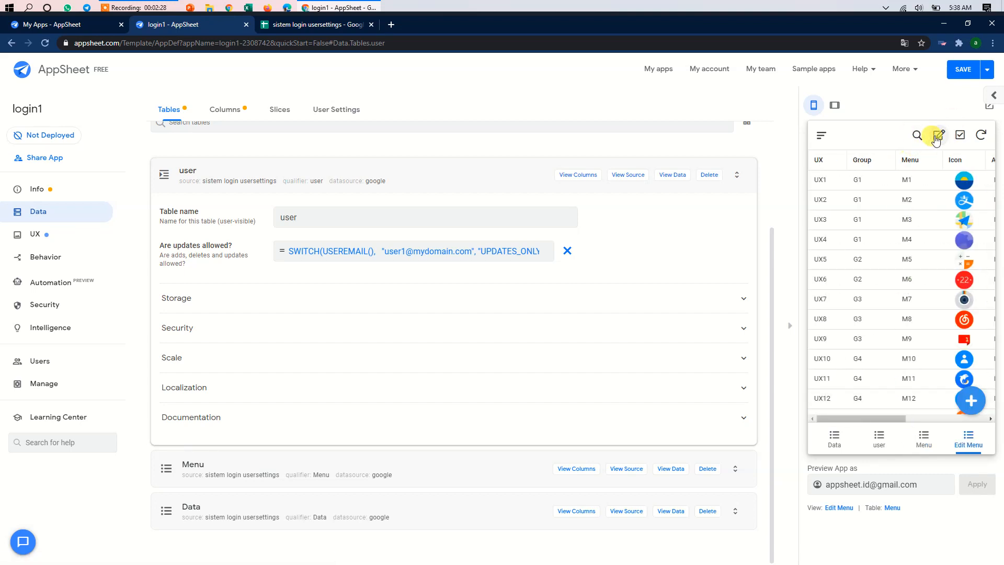
click(936, 137)
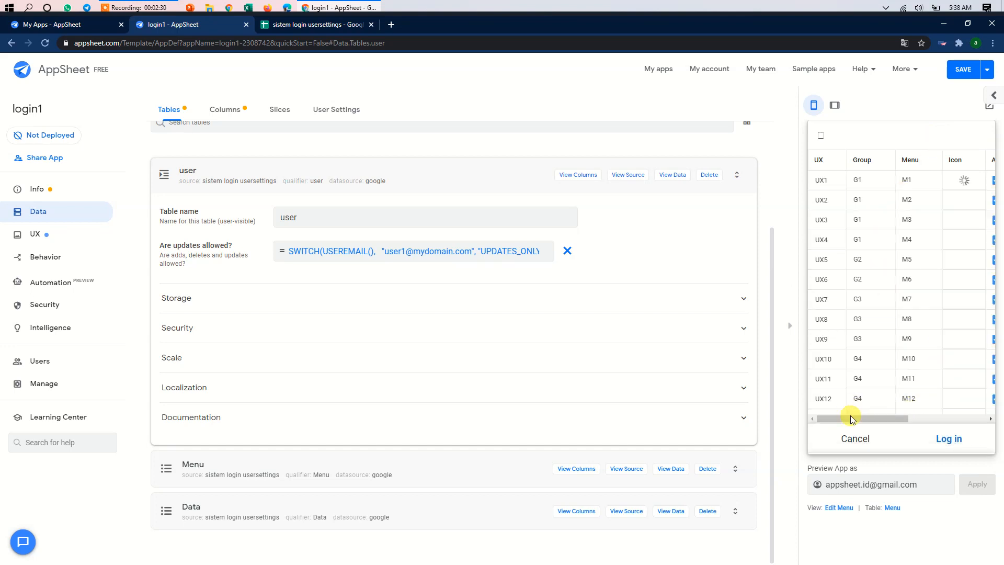
mouse_move(850, 419)
mouse_down()
mouse_move(913, 419)
mouse_move(870, 418)
mouse_up()
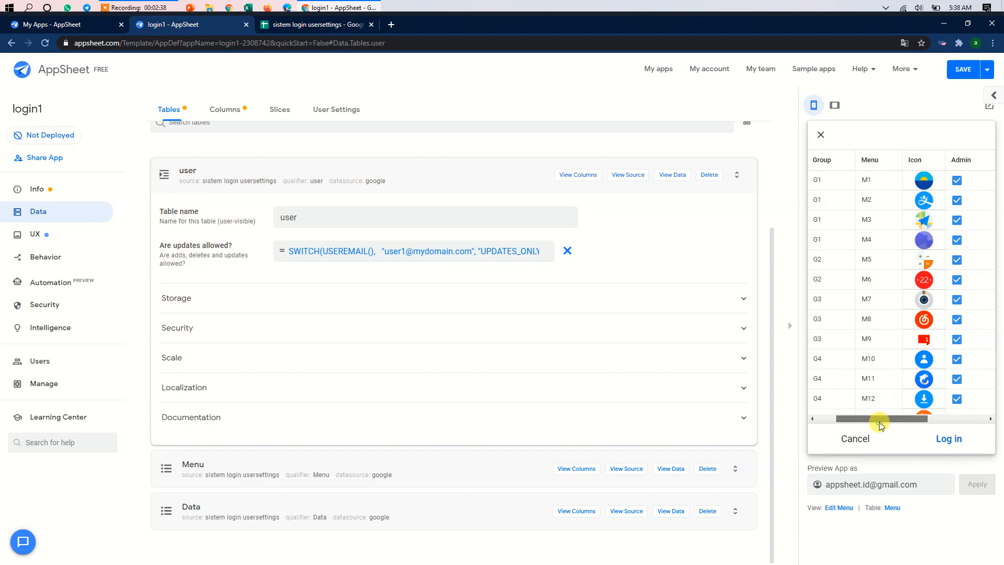
drag(879, 422, 840, 417)
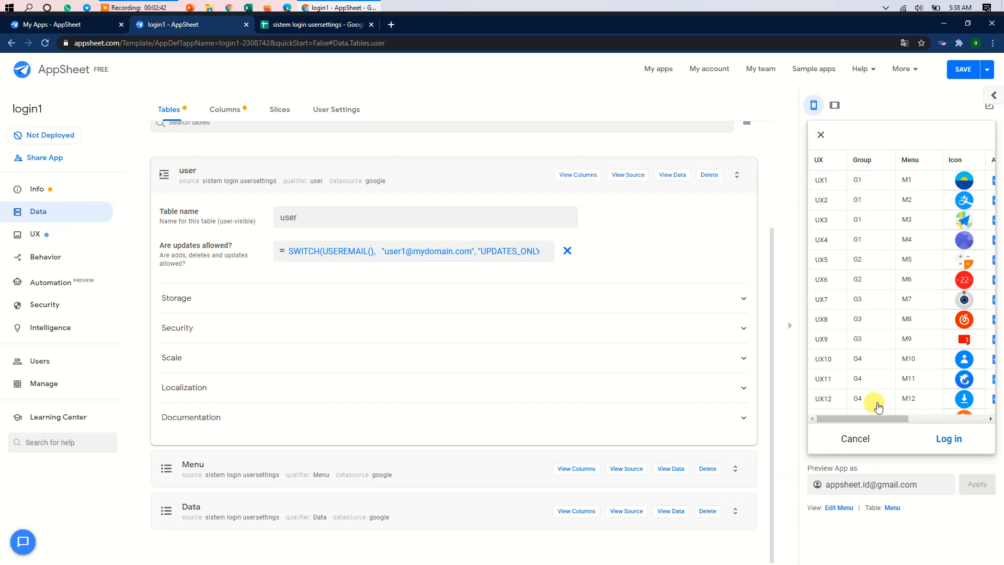
drag(860, 420, 928, 420)
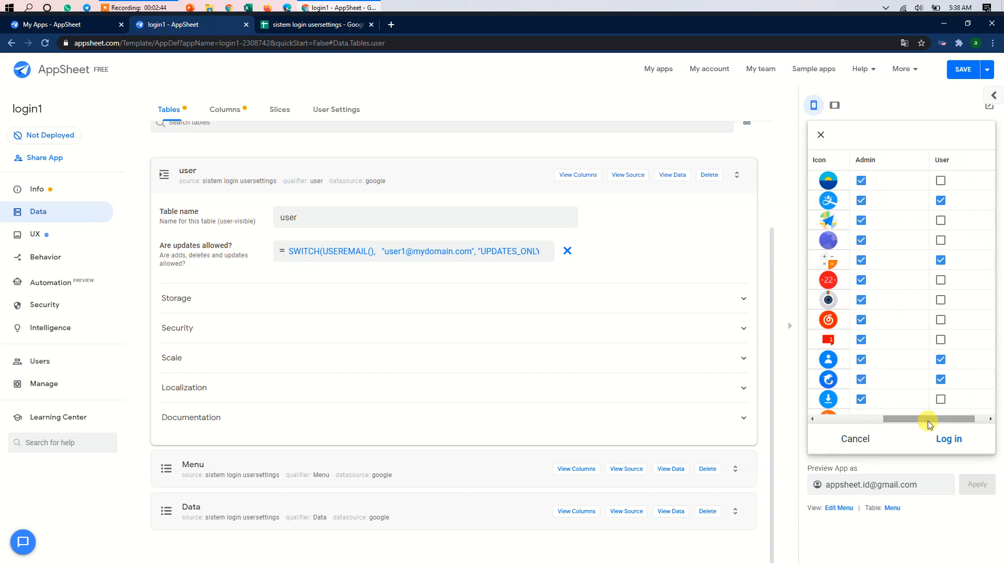
click(939, 183)
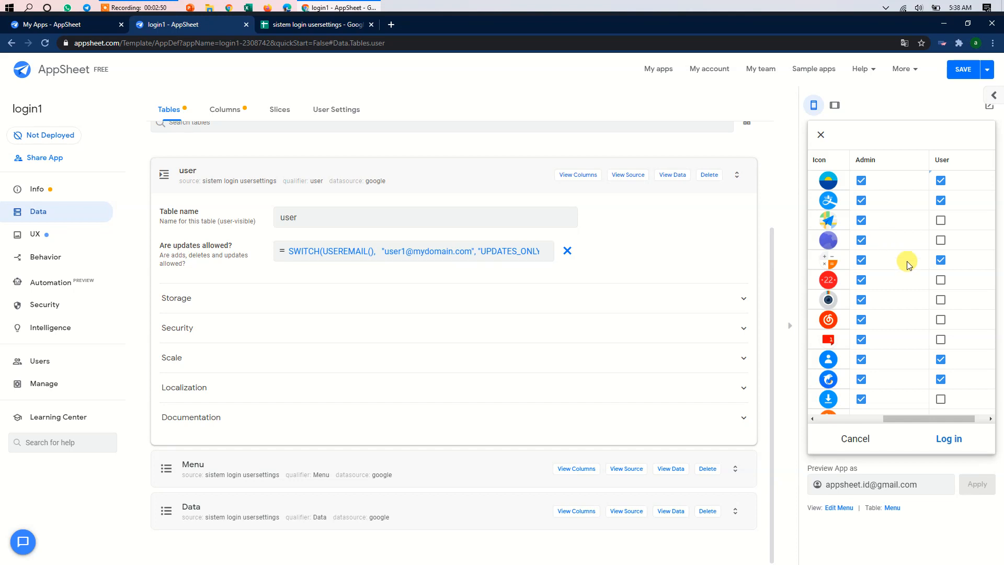
click(941, 180)
click(952, 440)
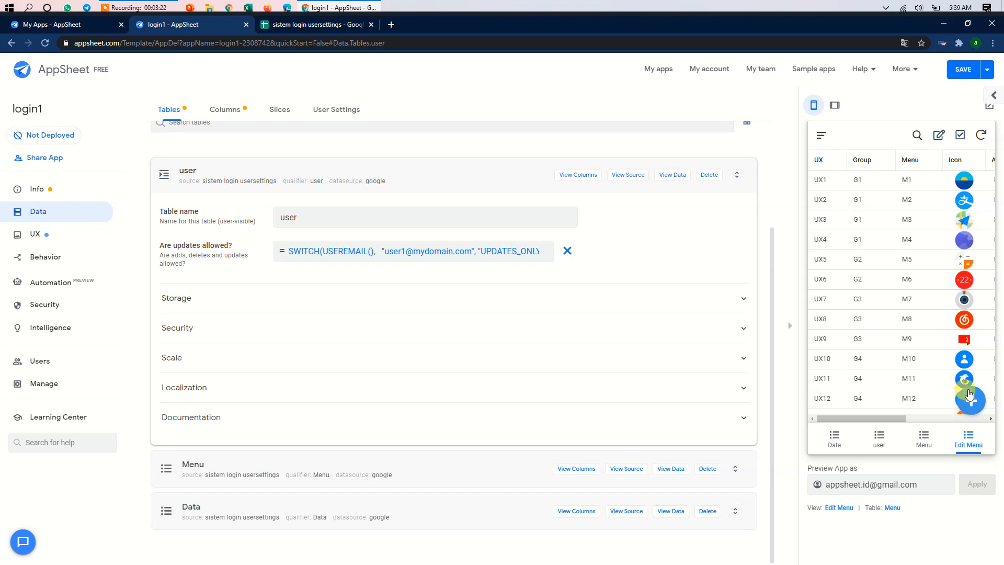
- Remove the update-permission formula from the user table, restoring the Updates, Adds and Deletes options, and collapse the table's settings
click(568, 250)
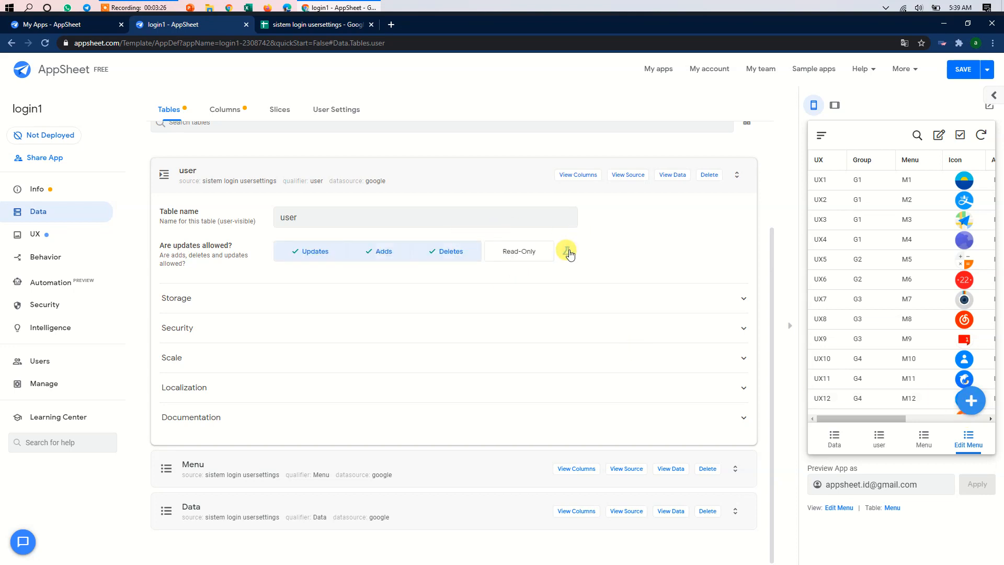
click(187, 175)
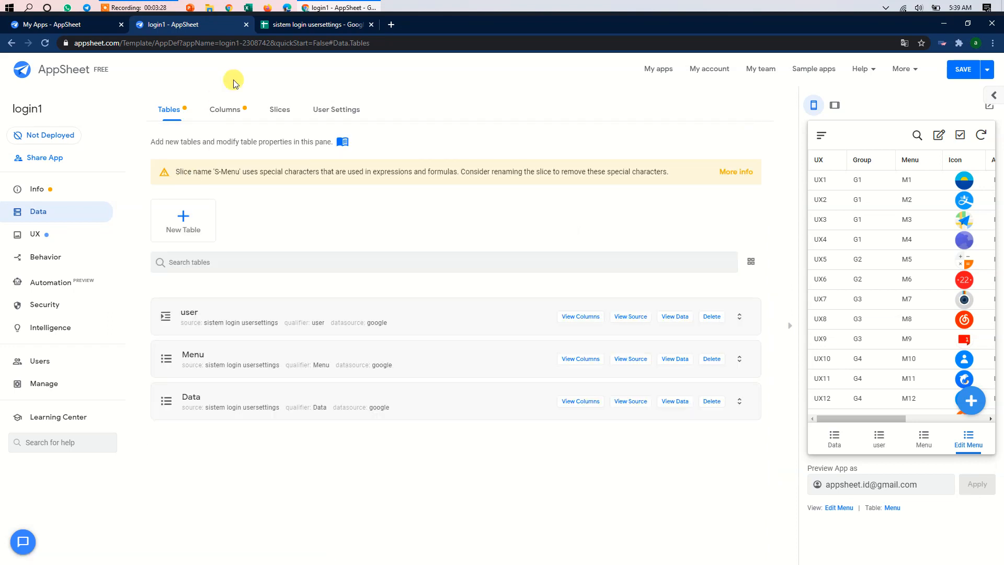
- In the sistem login usersettings spreadsheet, examine the Menu sheet's UX entries and their Admin and User values
click(309, 25)
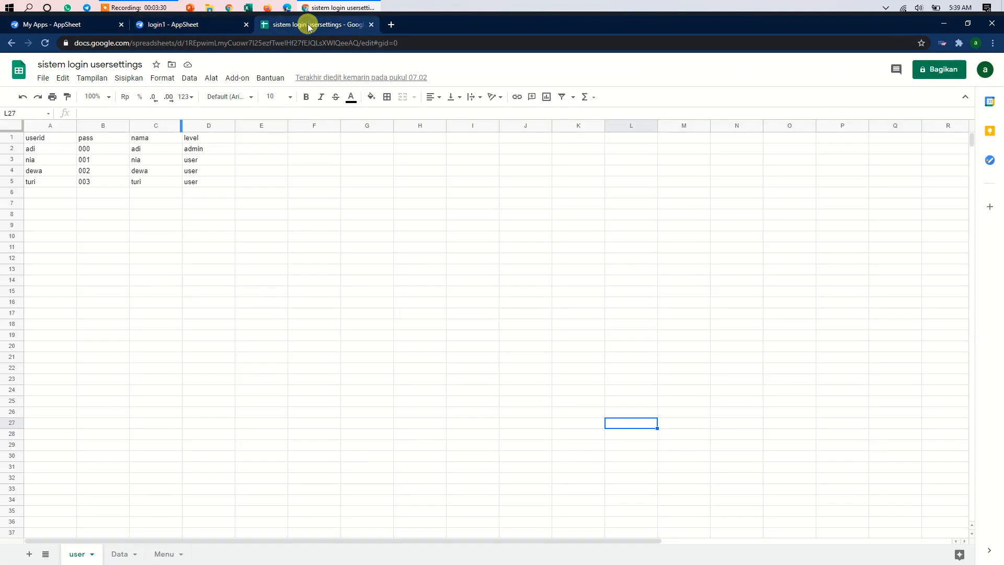
click(282, 390)
click(165, 554)
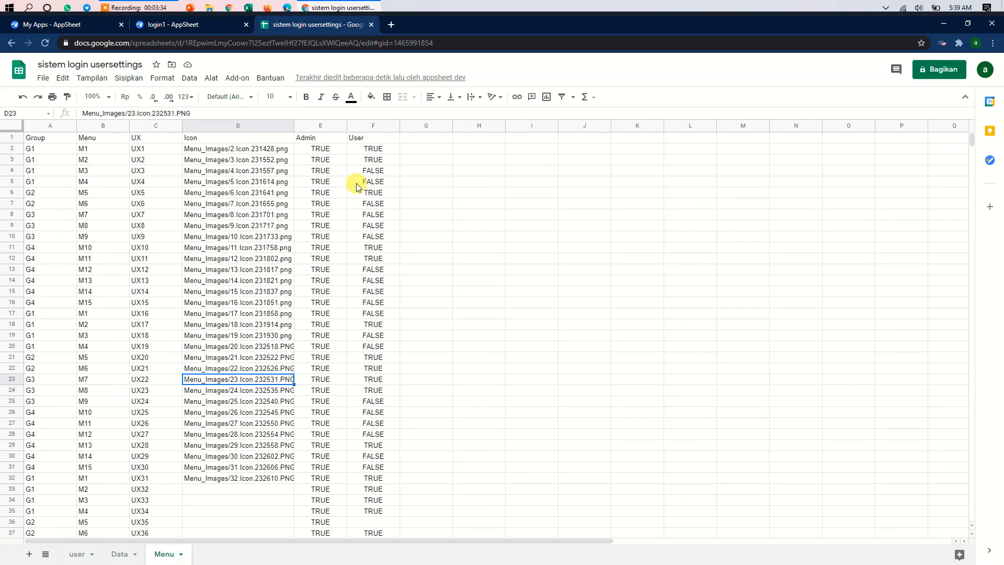
click(588, 272)
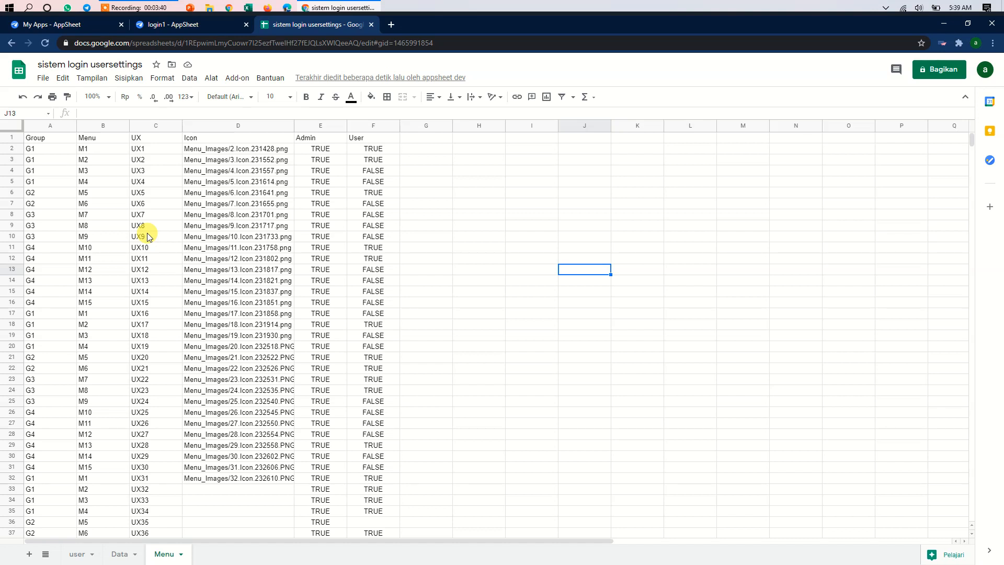
click(150, 150)
click(149, 160)
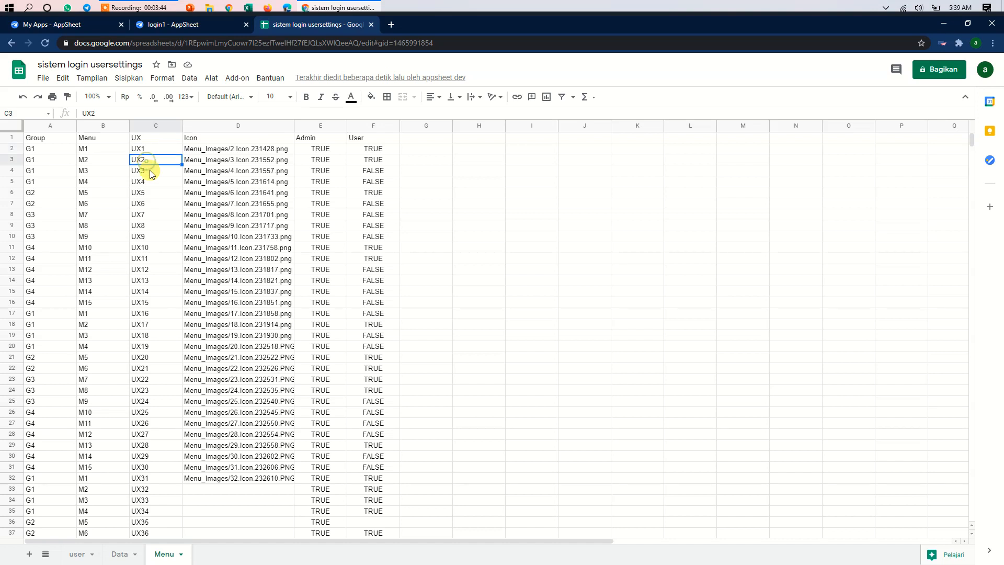
click(150, 202)
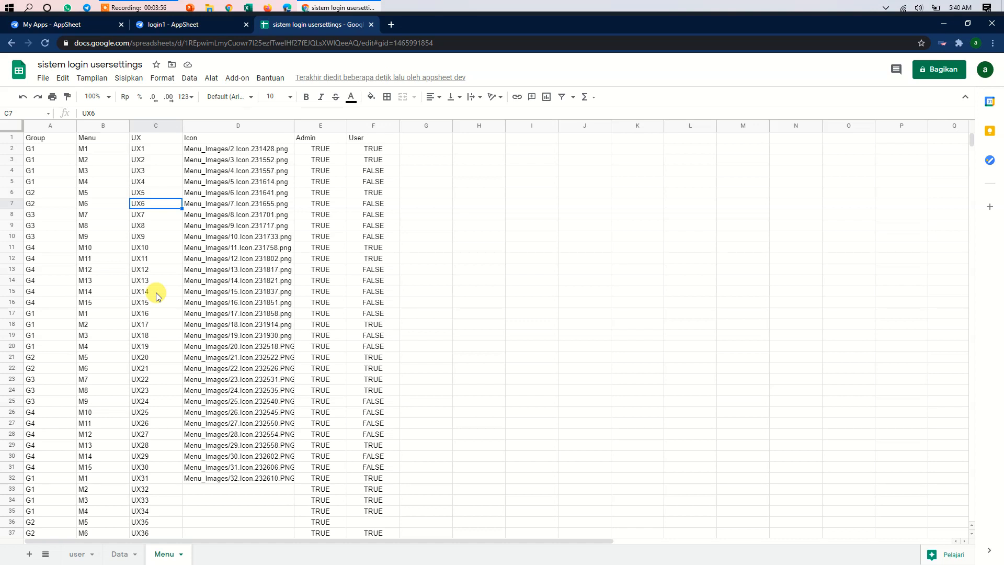
click(153, 149)
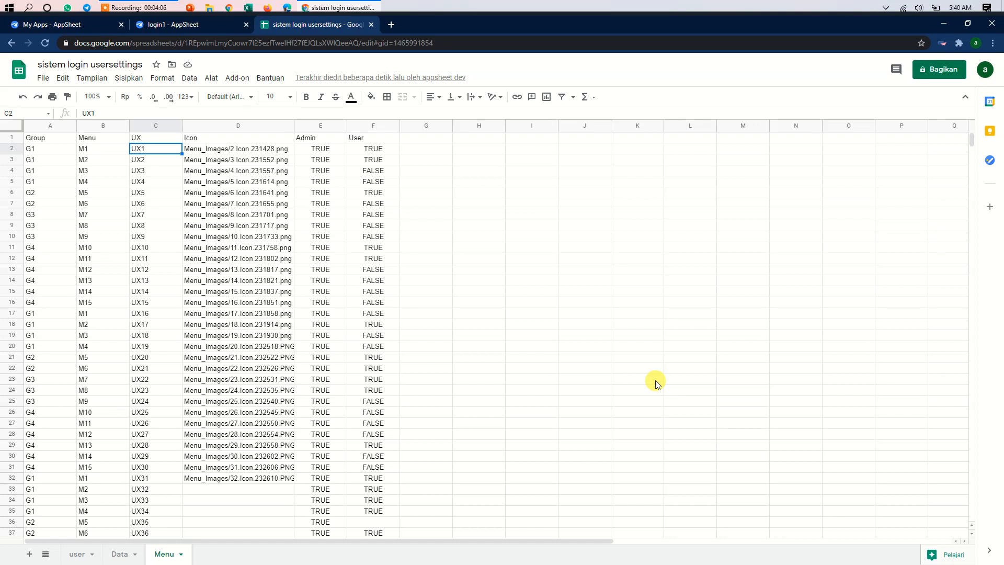
click(146, 171)
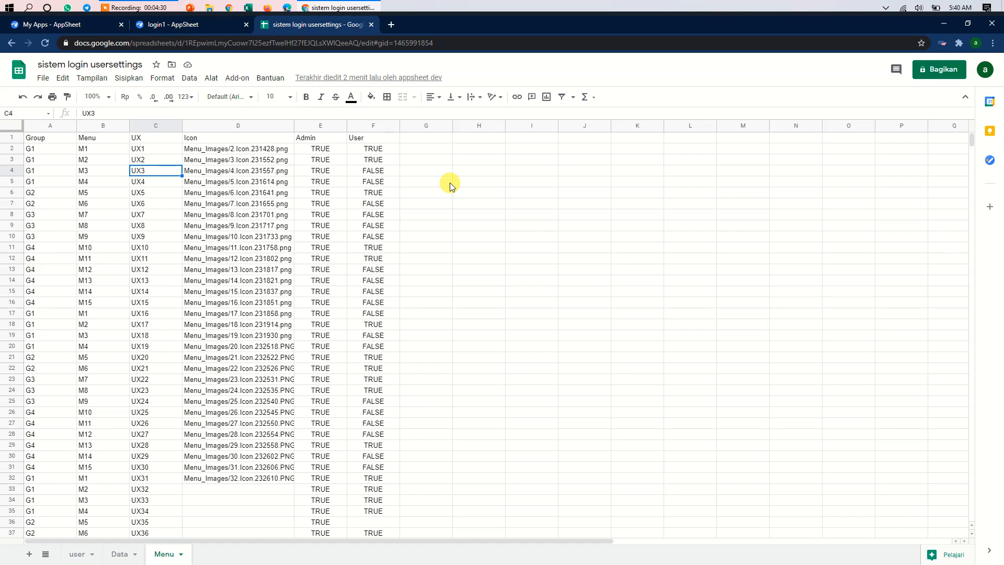
- Add a new sheet to the spreadsheet and name it ADE
click(29, 555)
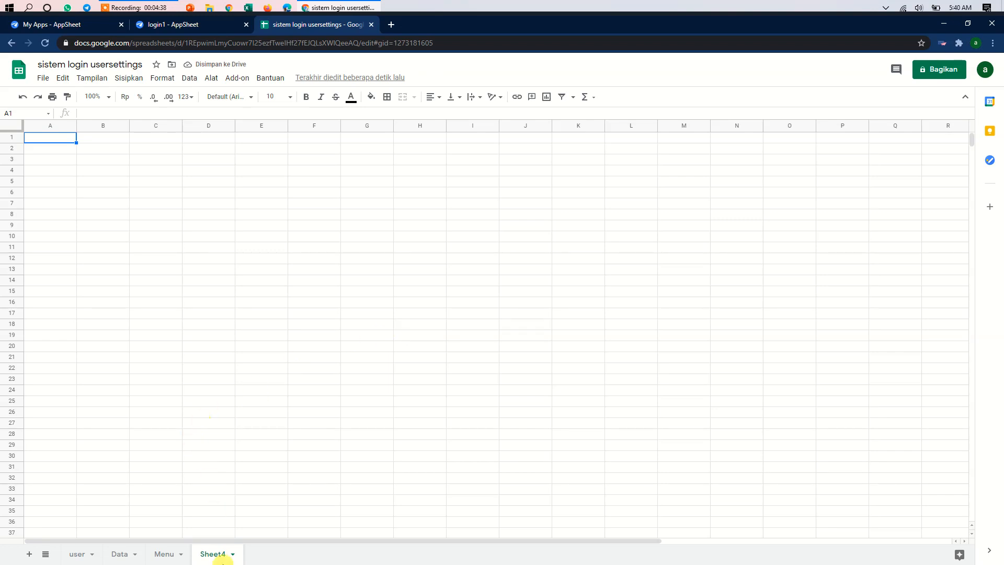
double_click(210, 555)
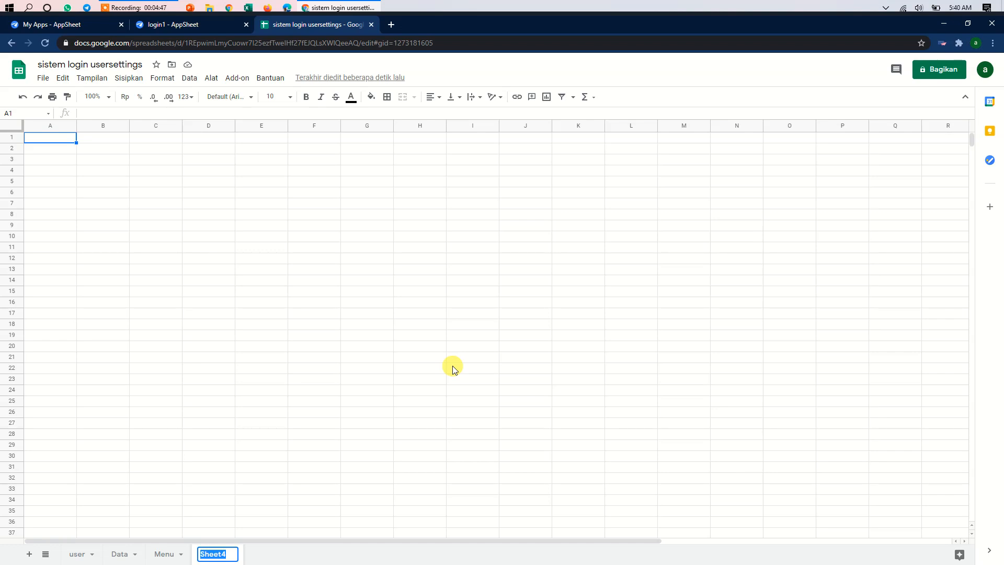
text(A)
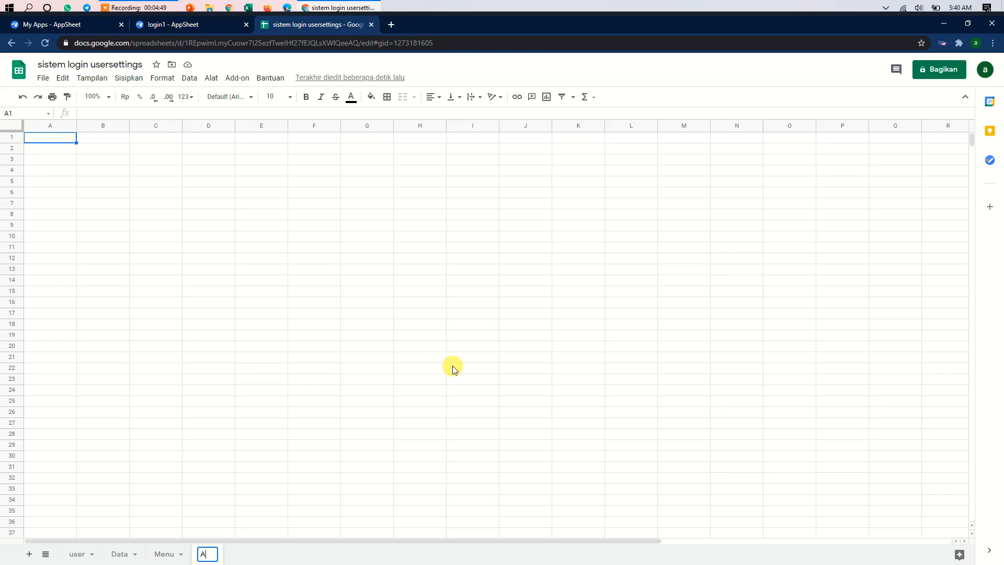
text(DE)
click(219, 225)
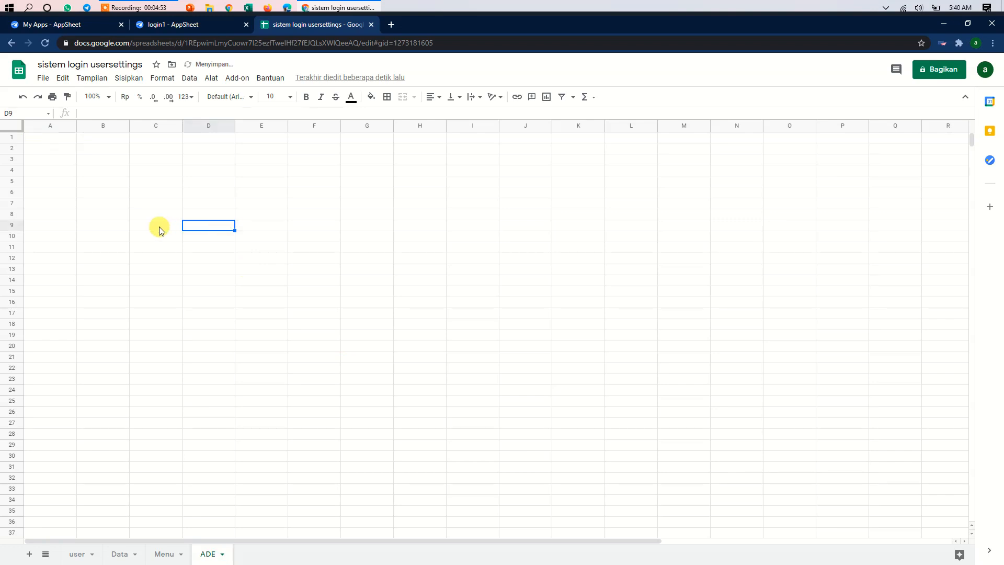
- Enter the header Tabel in cell A1 of the ADE sheet
click(37, 138)
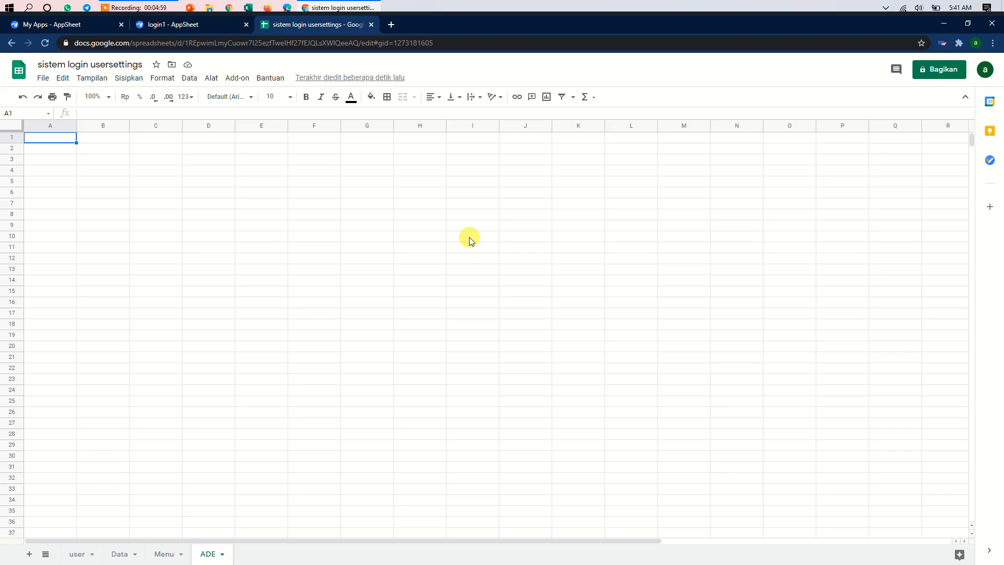
text(Tabel)
key(Tab)
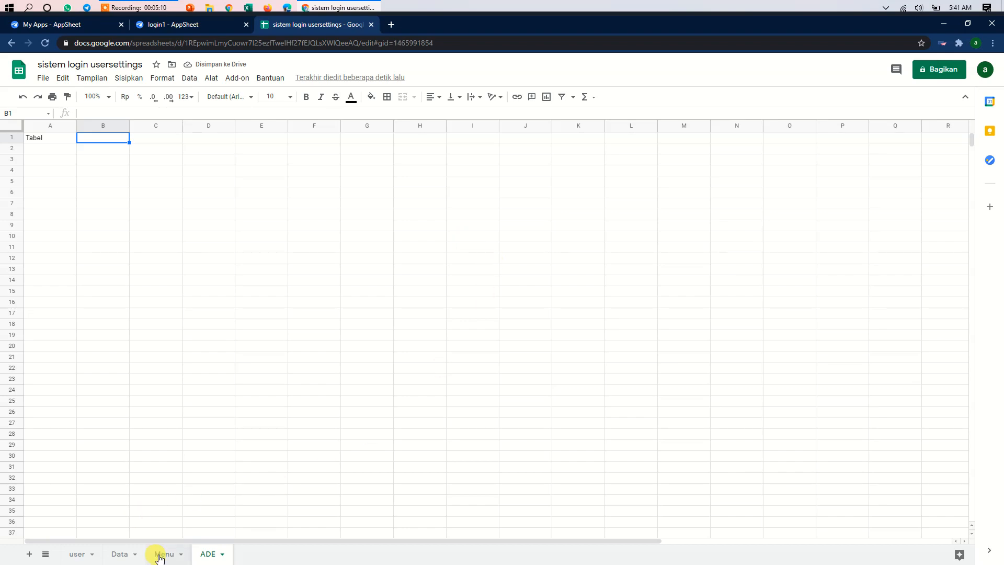
- Compare the Admin and User headers on the Menu sheet with the level values on the user sheet
click(161, 554)
click(321, 139)
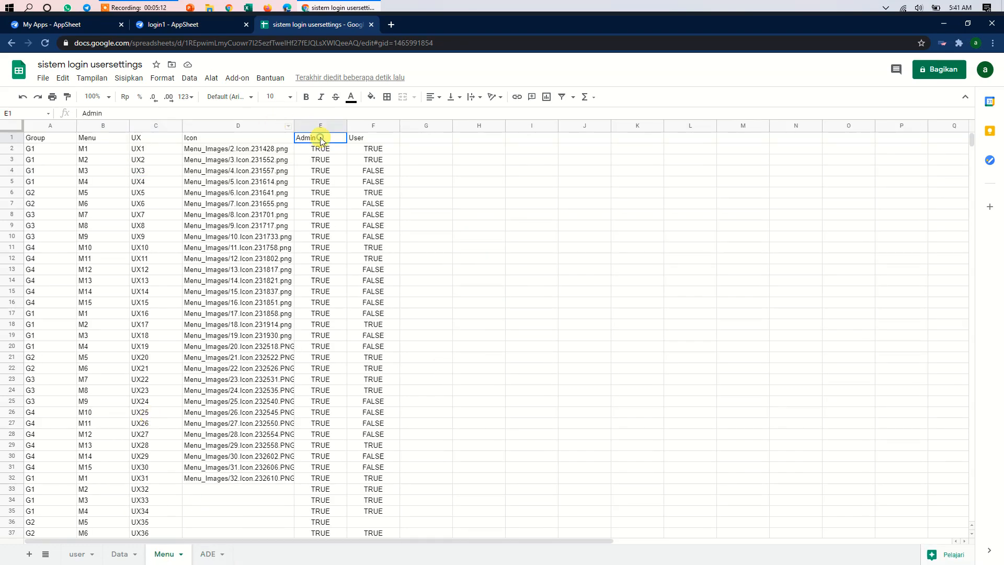
click(366, 139)
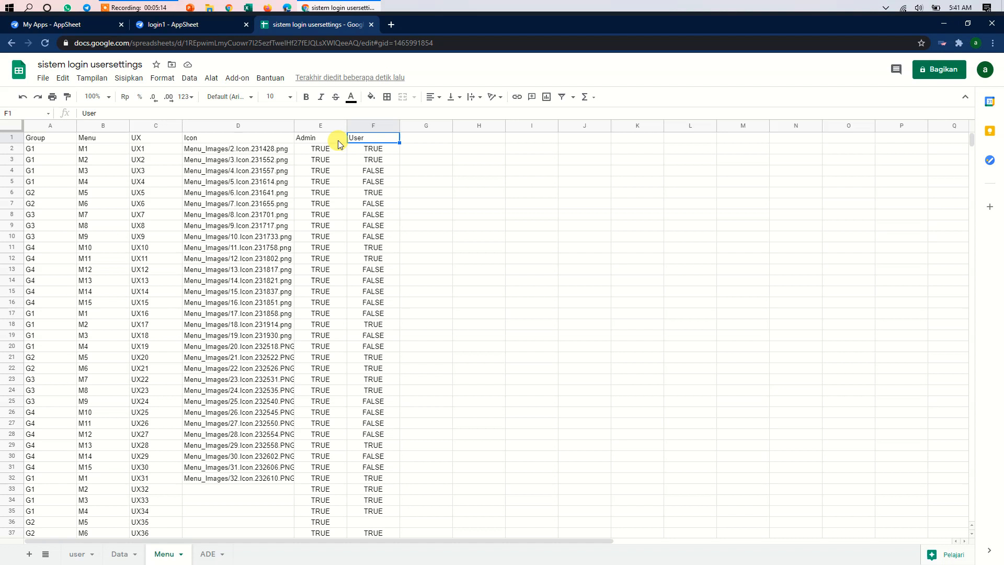
click(311, 140)
click(367, 140)
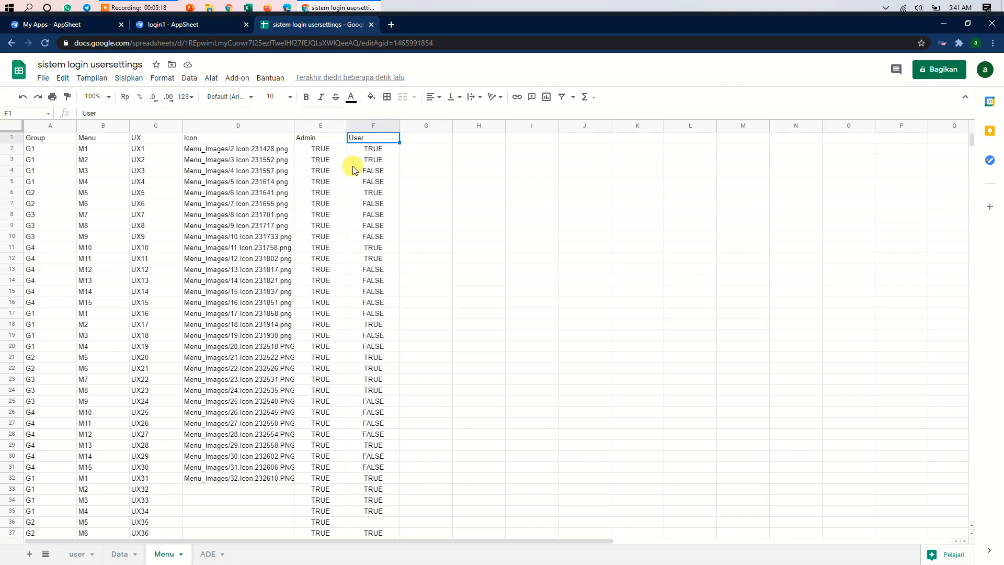
click(74, 554)
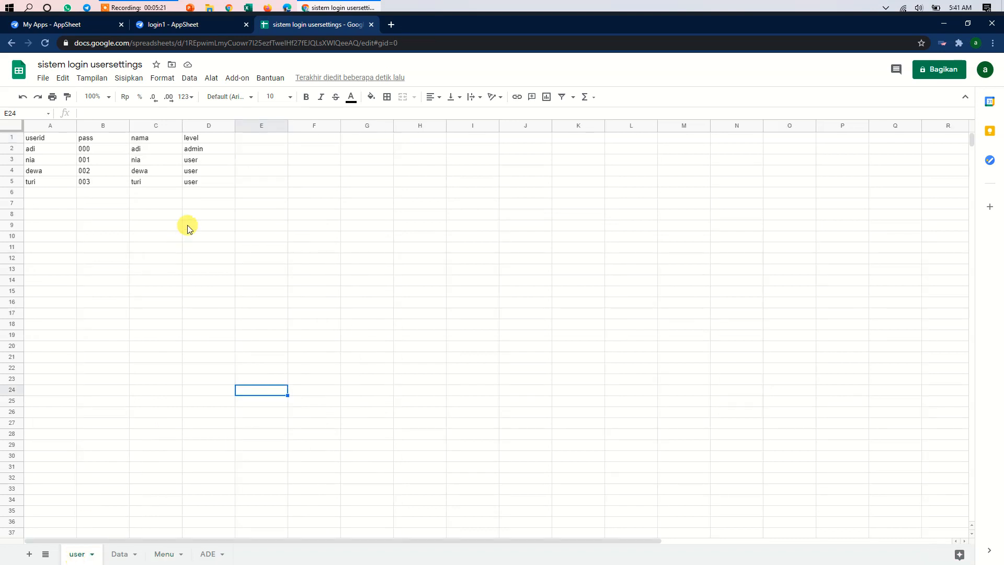
click(205, 151)
click(205, 158)
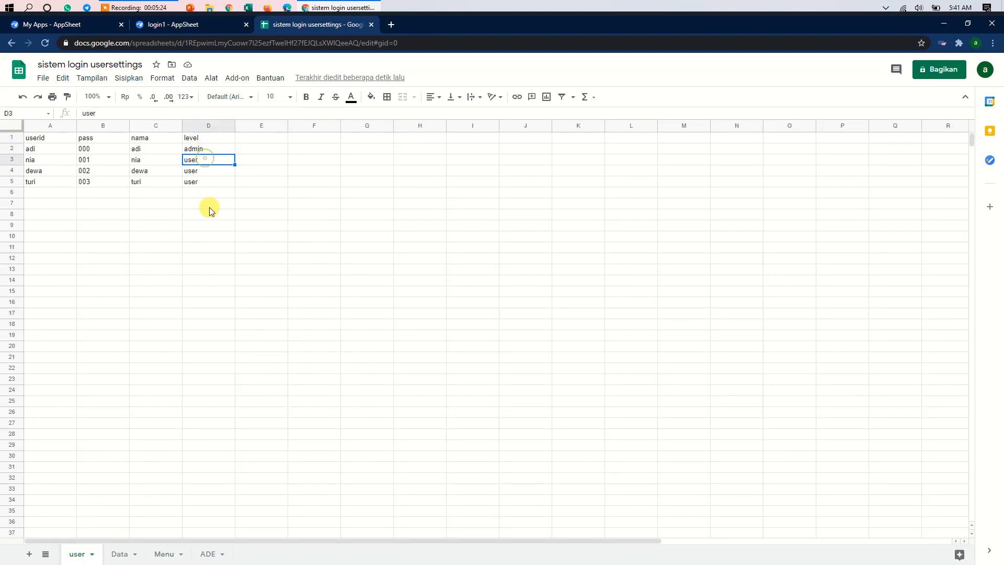
click(209, 553)
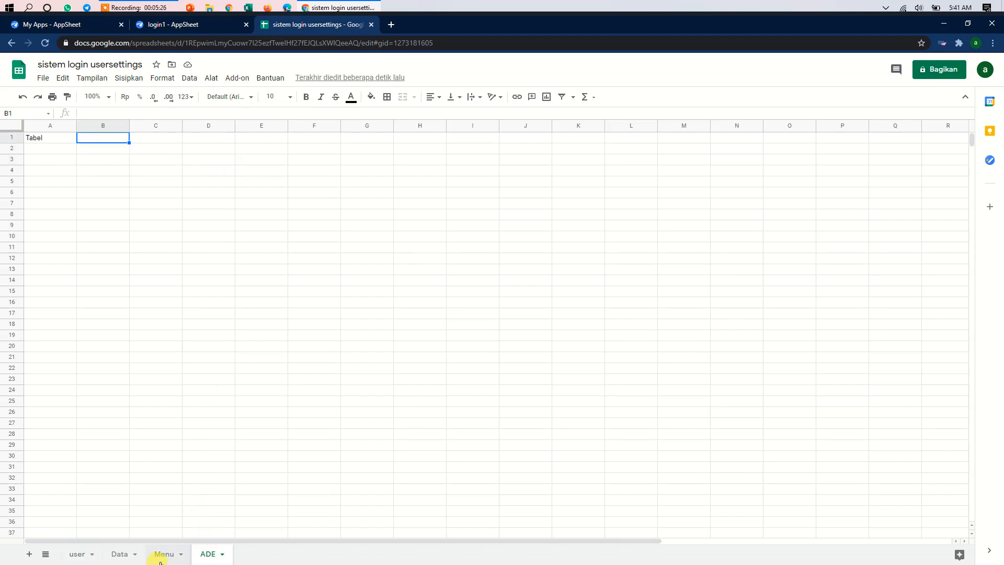
key(ctrl+shift+Page_Up)
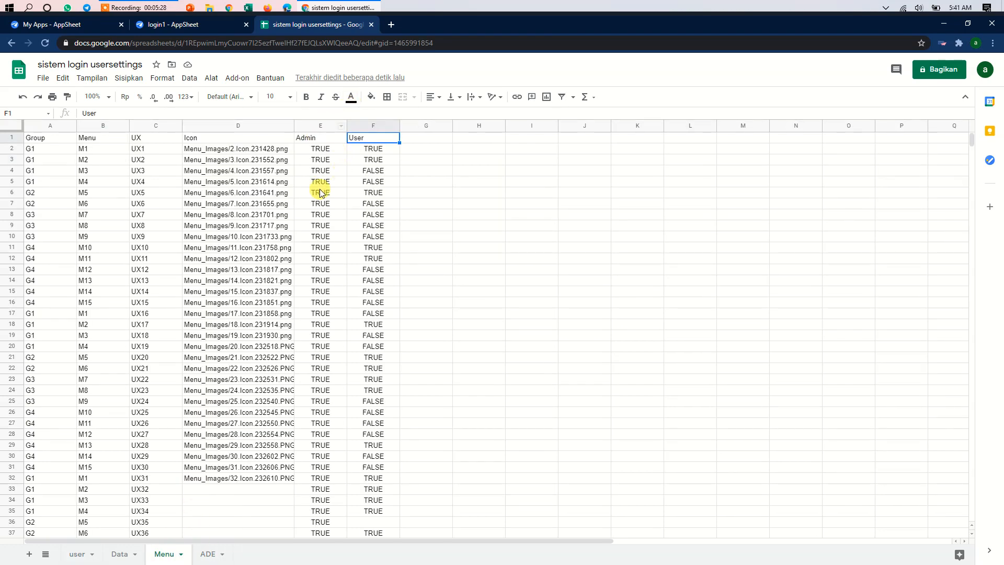
- Enter the headers Admin in cell B1 and User in cell C1 of the ADE sheet
click(207, 554)
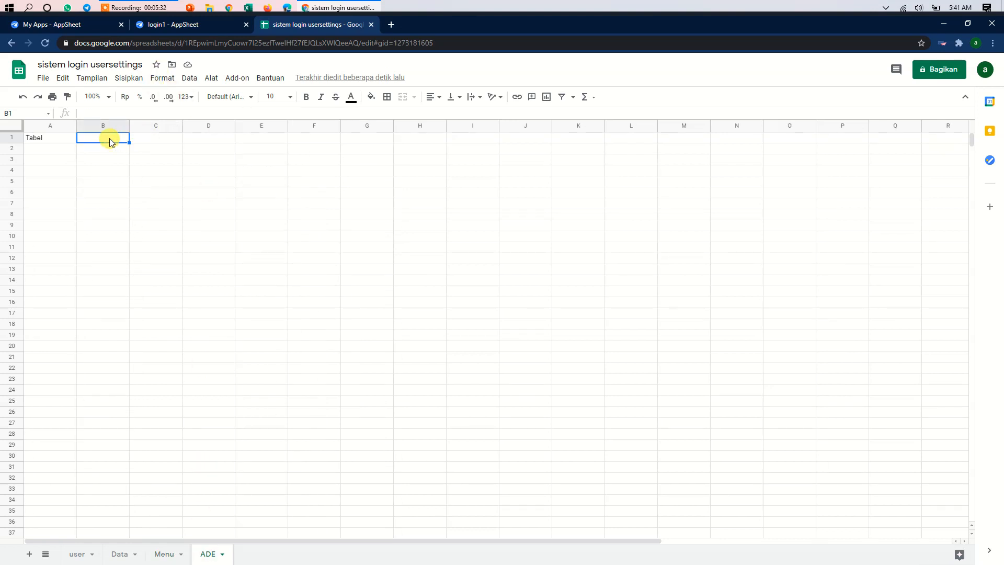
text(Admin)
key(Tab)
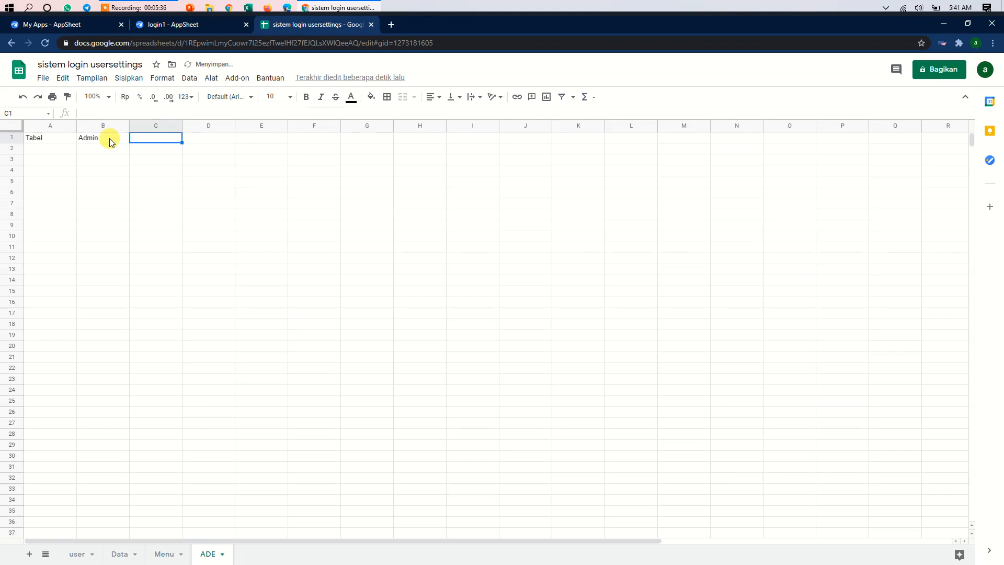
text(Us)
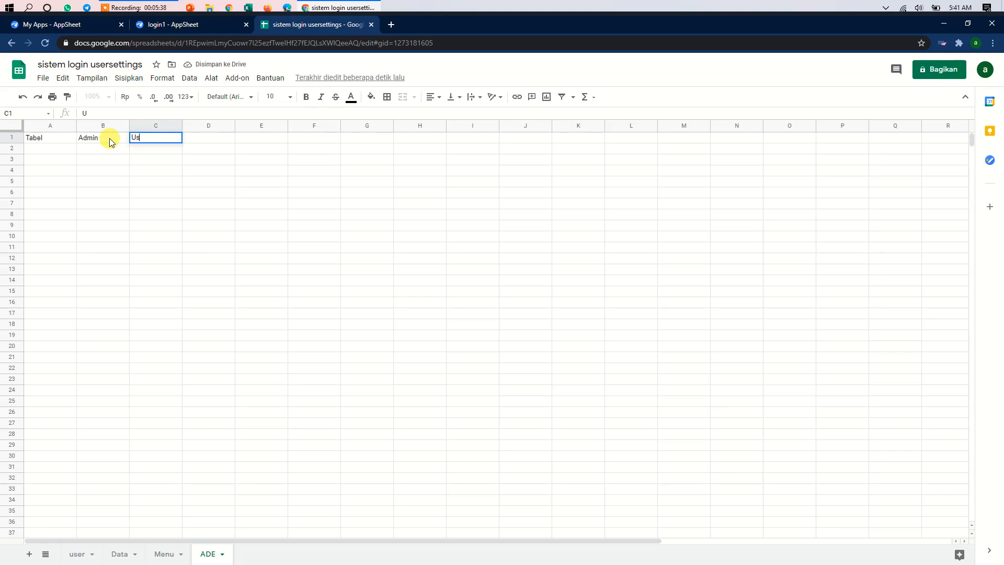
text(er)
click(123, 194)
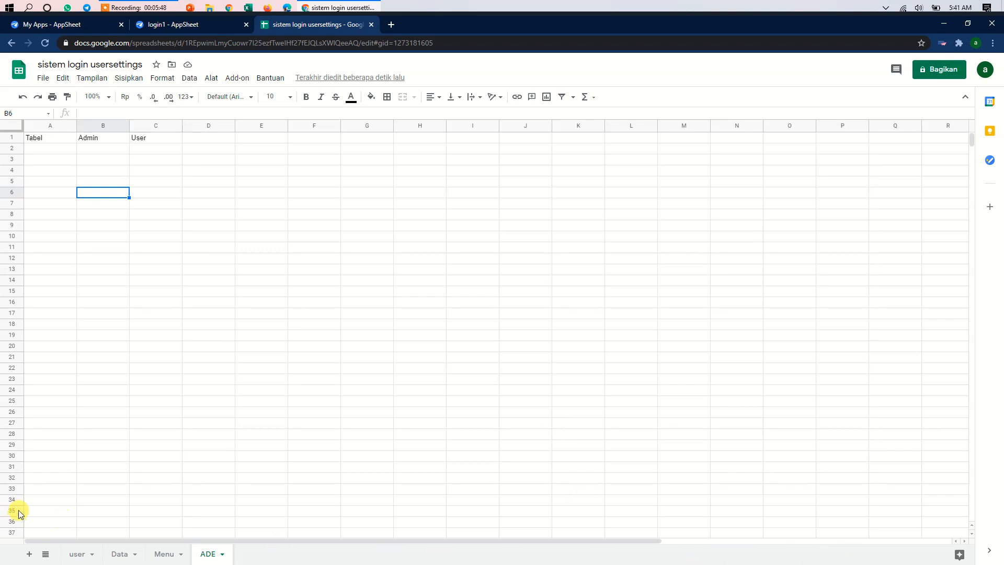
- Compare the empty Tabel column of the ADE sheet with the table list of the login1 app in AppSheet
click(51, 152)
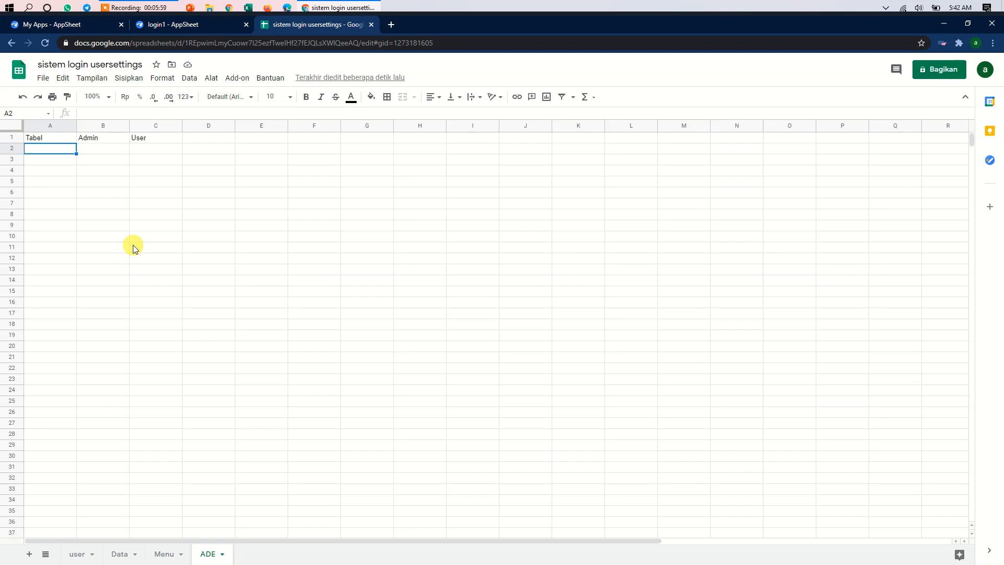
click(163, 553)
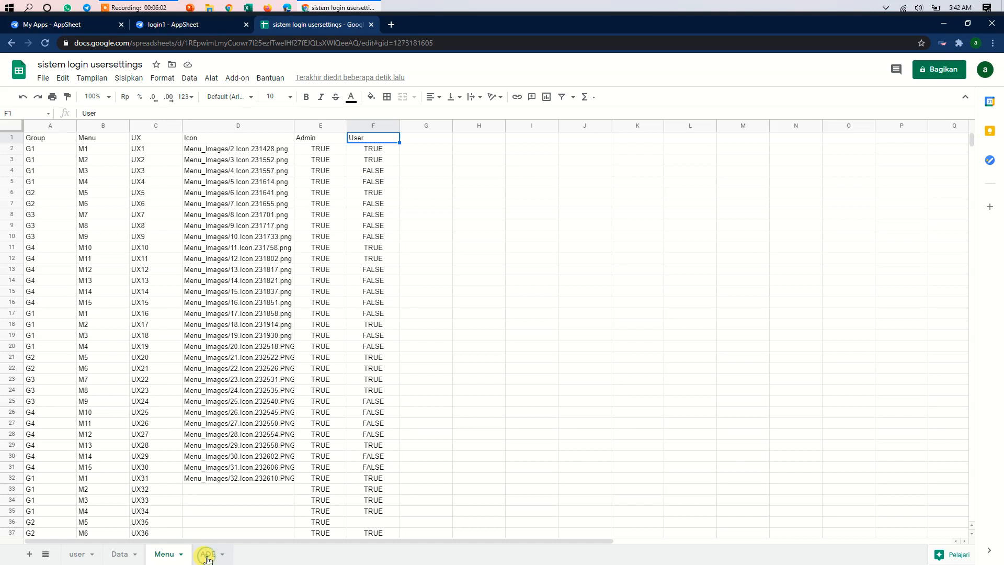
click(207, 557)
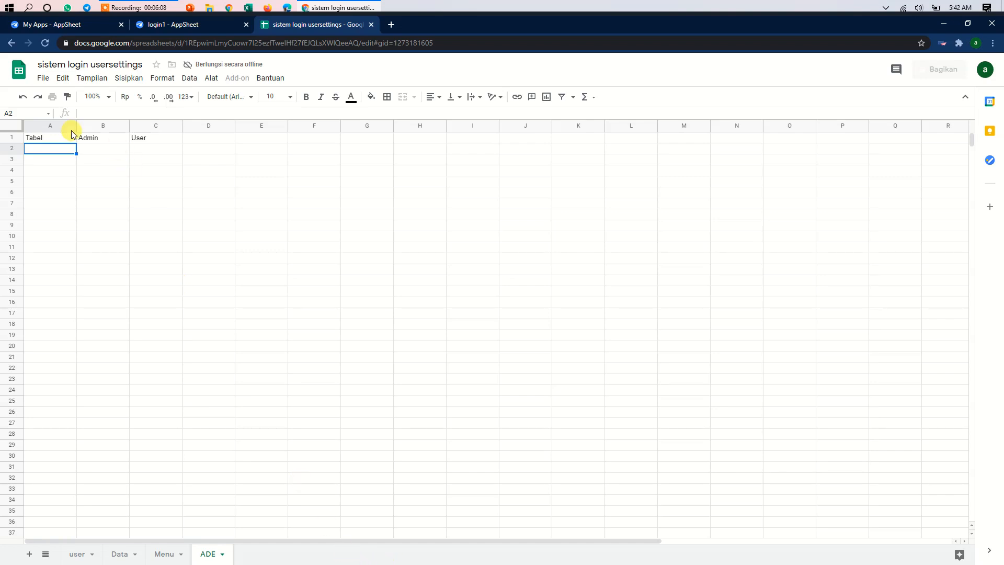
click(57, 168)
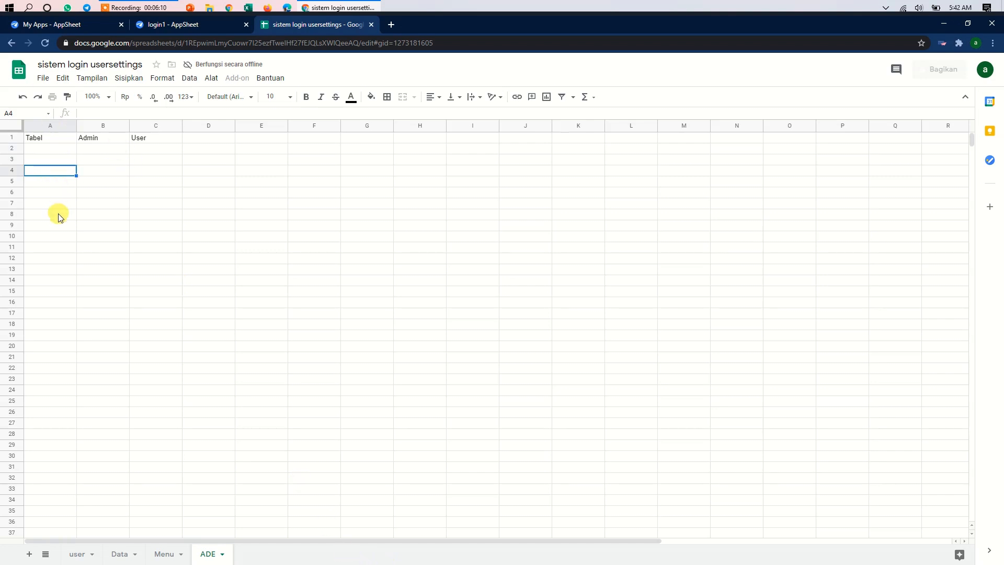
click(57, 212)
click(61, 258)
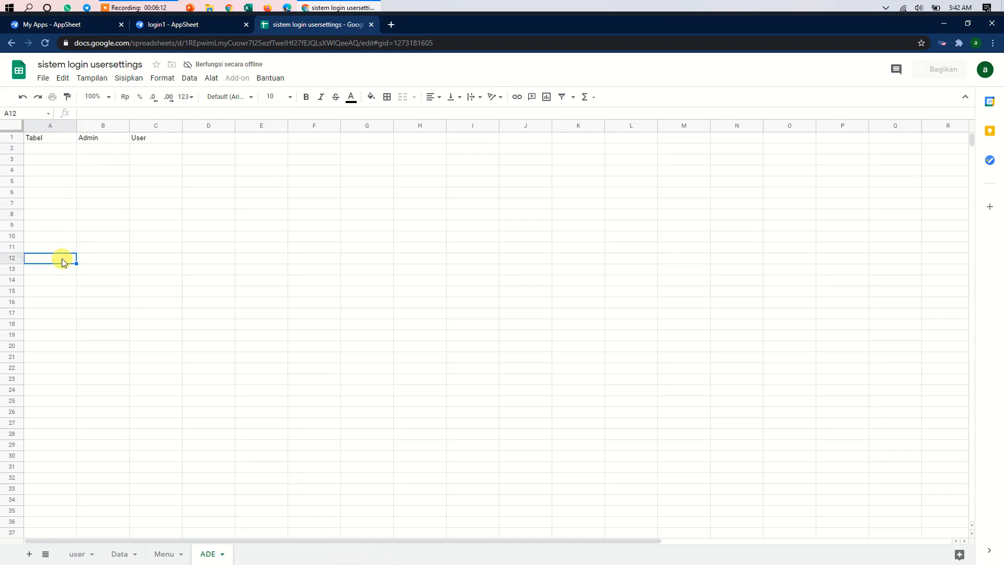
click(189, 25)
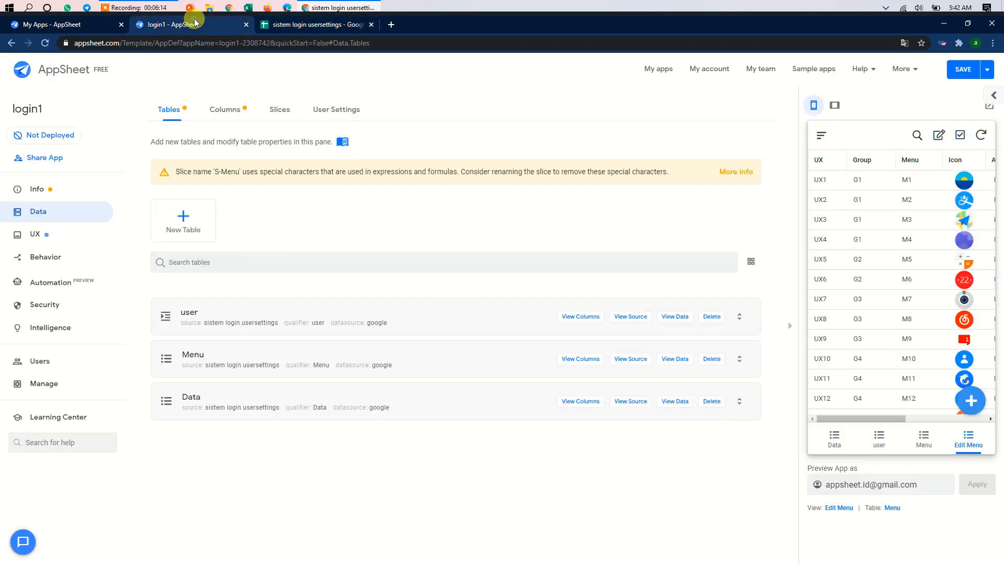
click(289, 24)
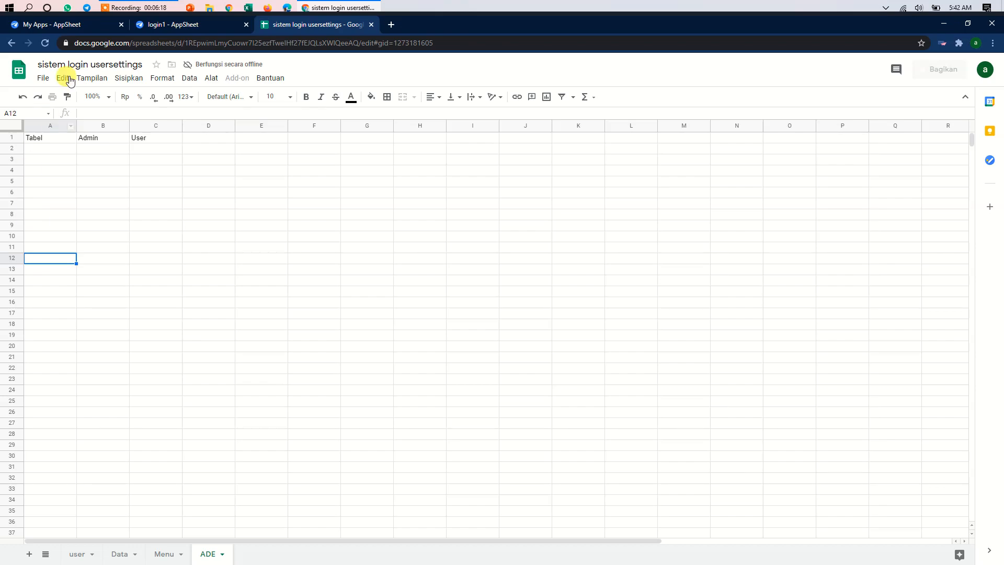
click(204, 27)
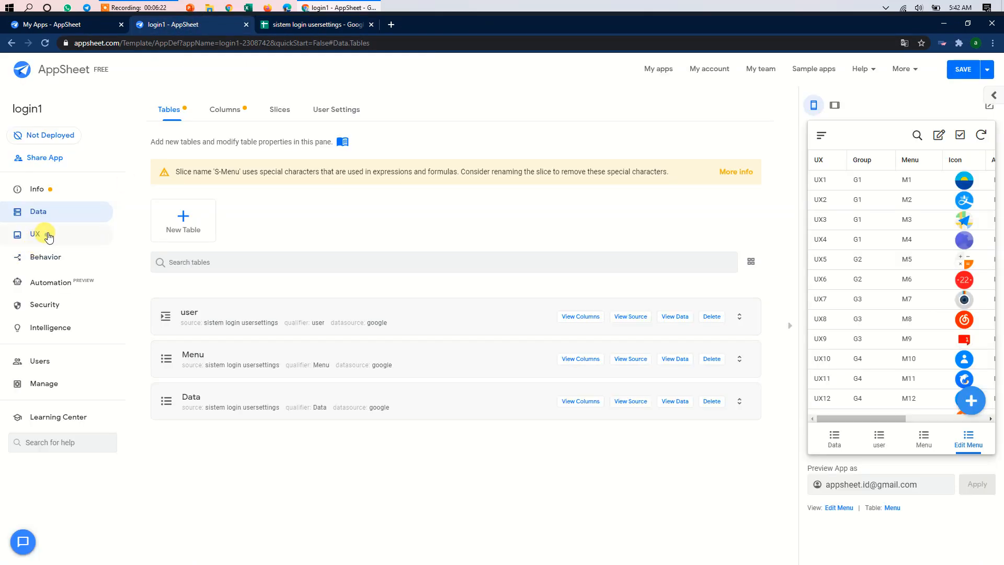
click(286, 22)
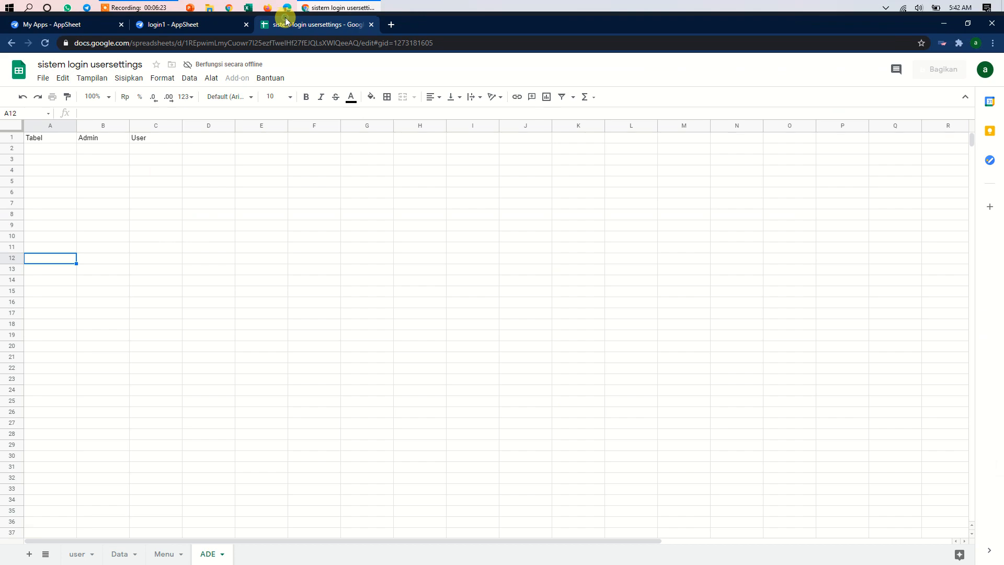
- Review the view names in the UX column of the spreadsheet's Menu sheet
click(160, 553)
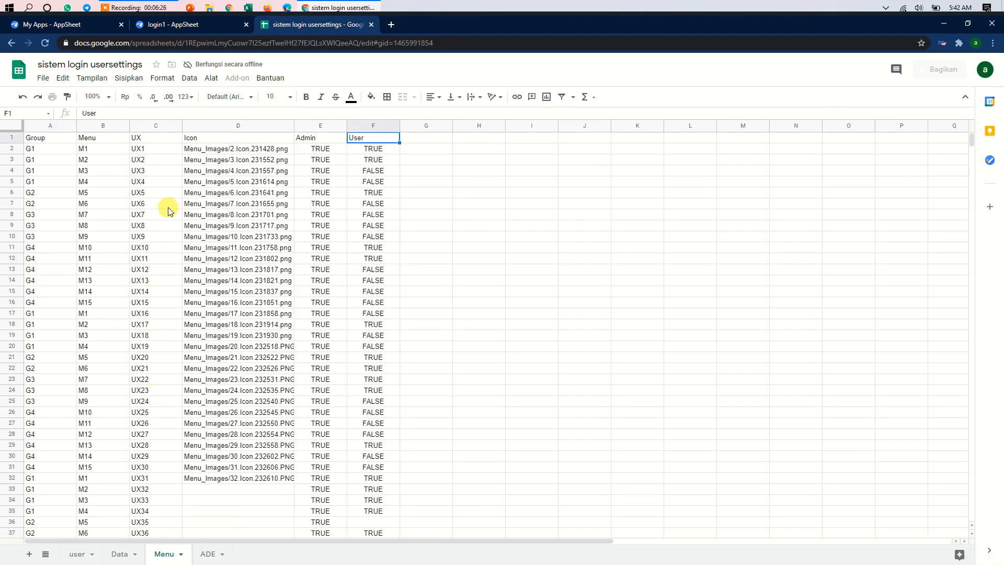
click(149, 150)
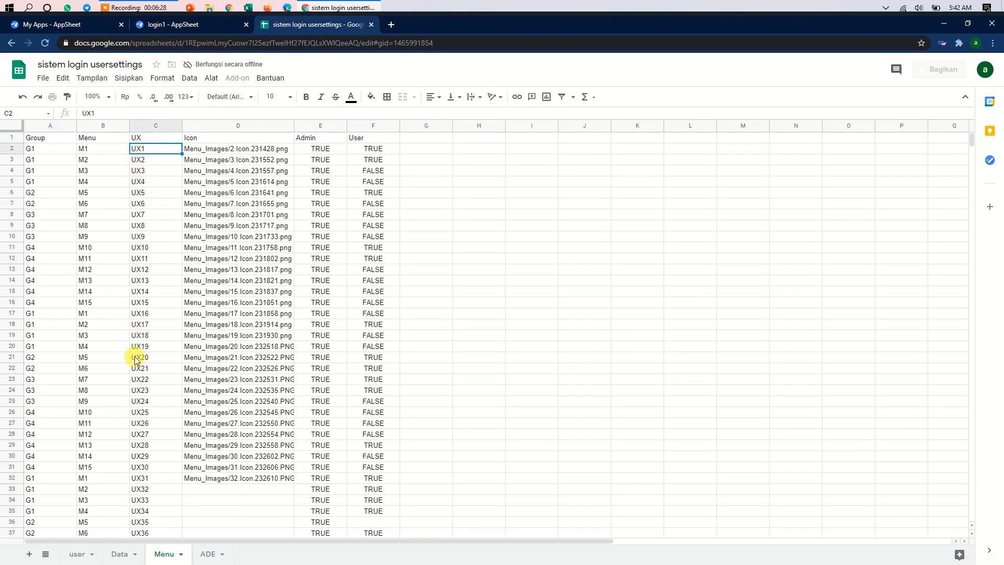
click(146, 369)
scroll(147, 372, down, 5)
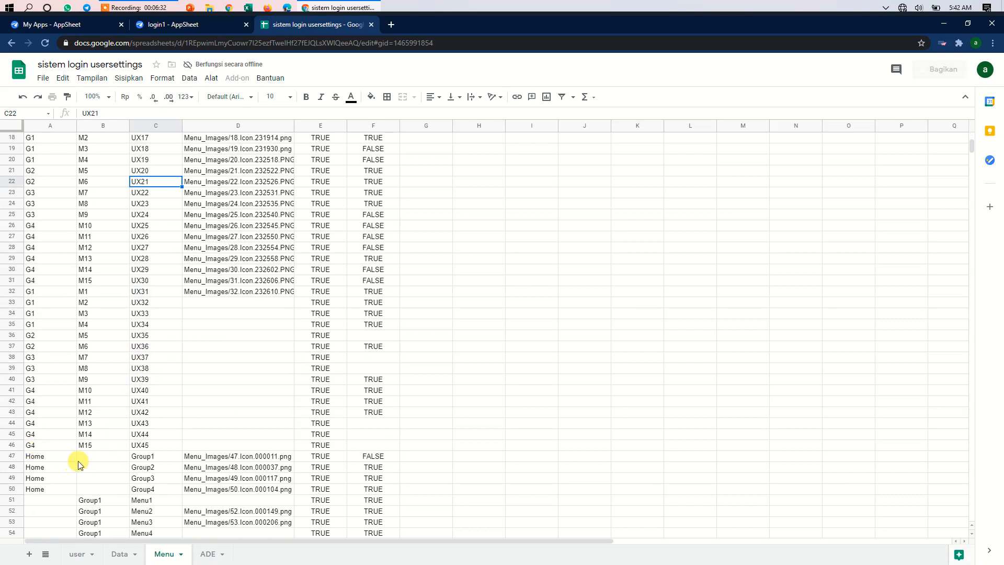
click(146, 390)
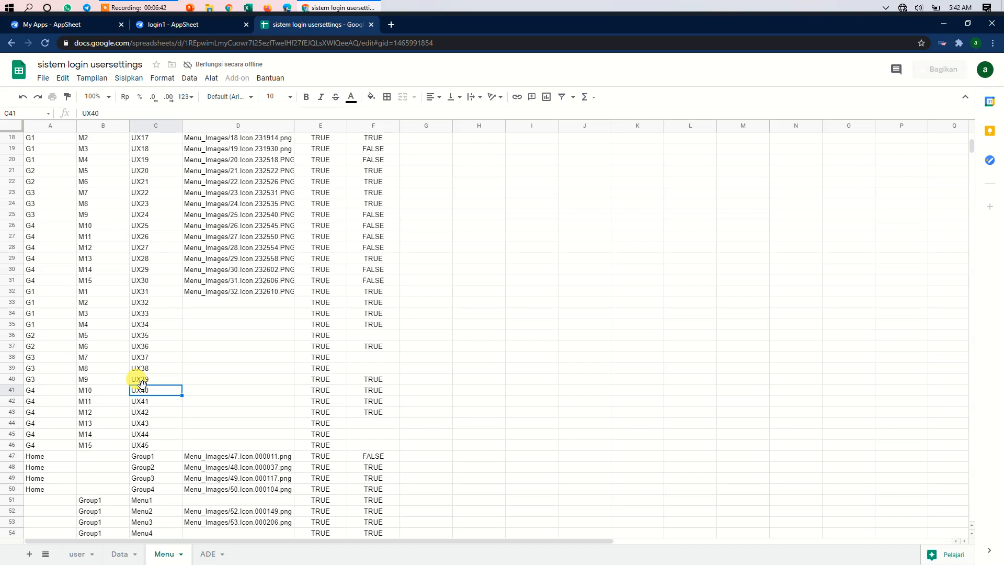
- Fill cells A2 to A5 under Tabel on the ADE sheet with User, Data, Menu and Akses
click(207, 555)
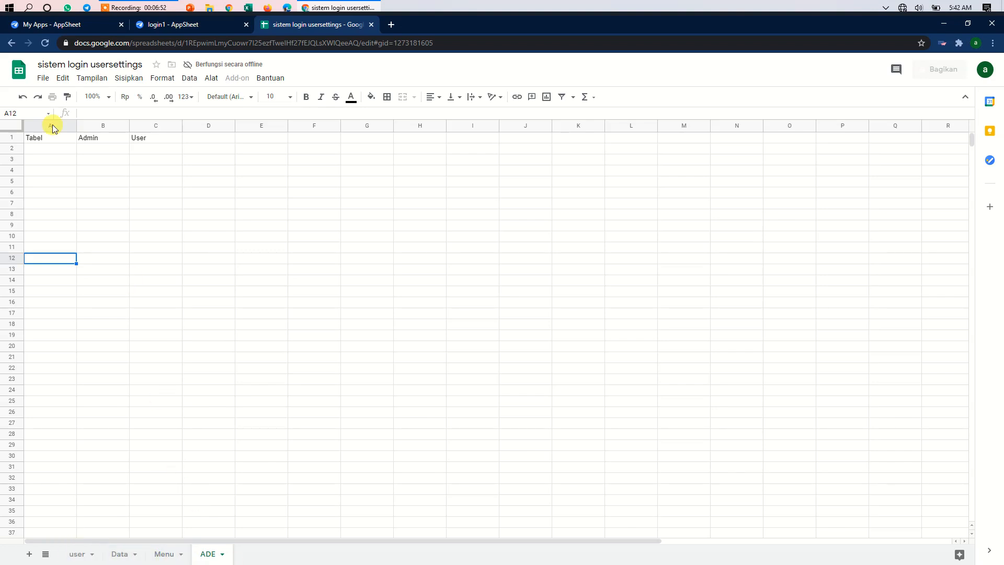
click(61, 149)
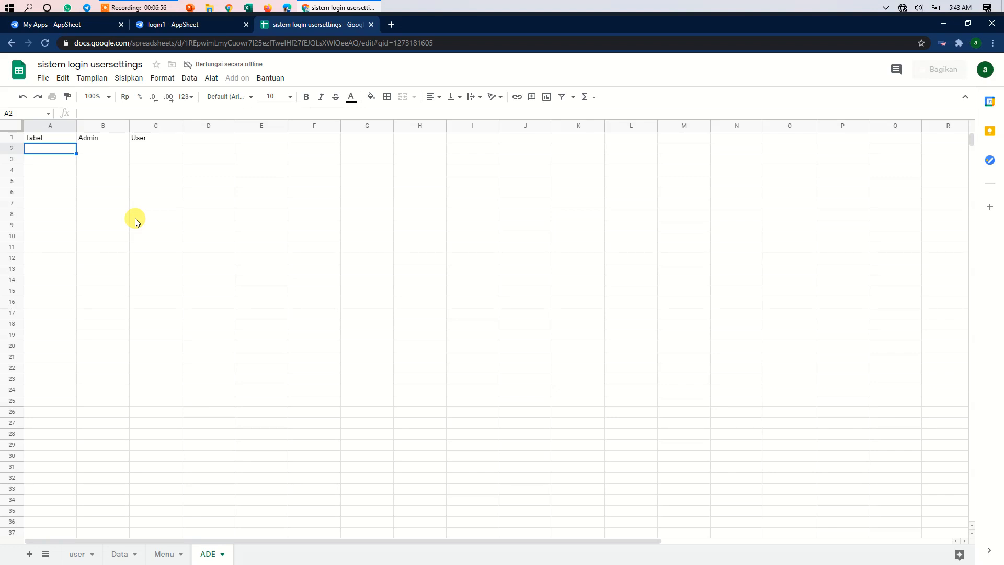
text(User)
key(Return)
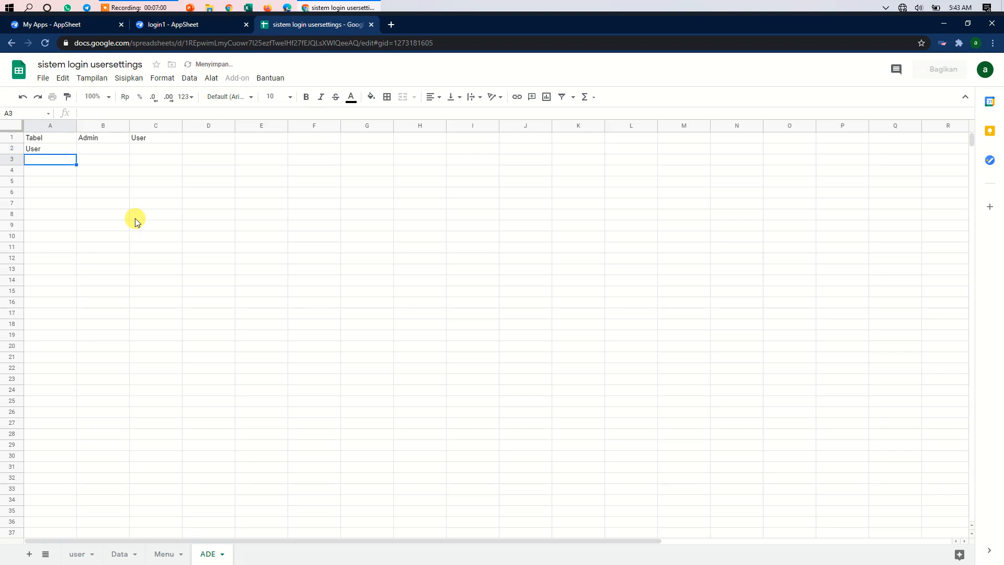
text(Data)
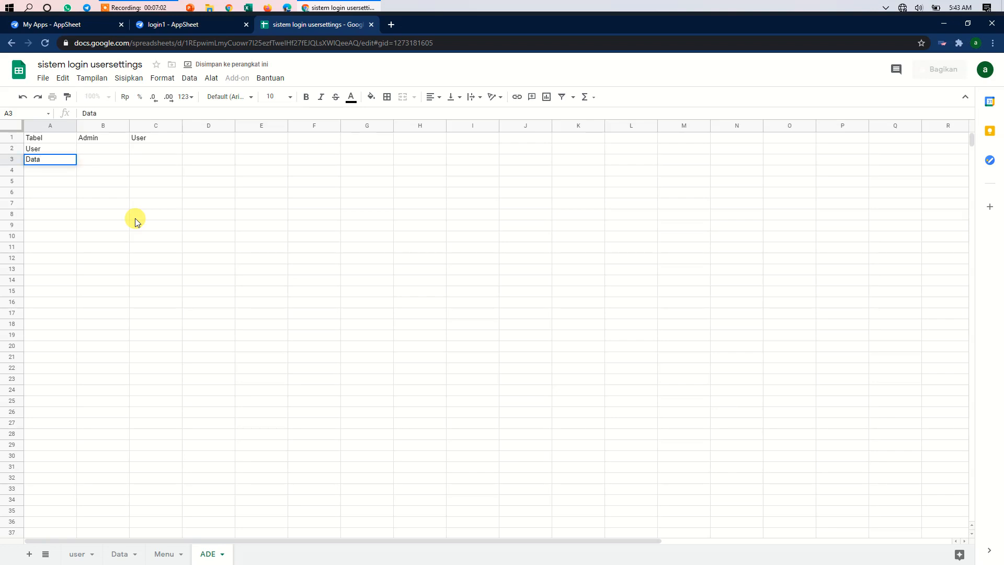
key(Tab)
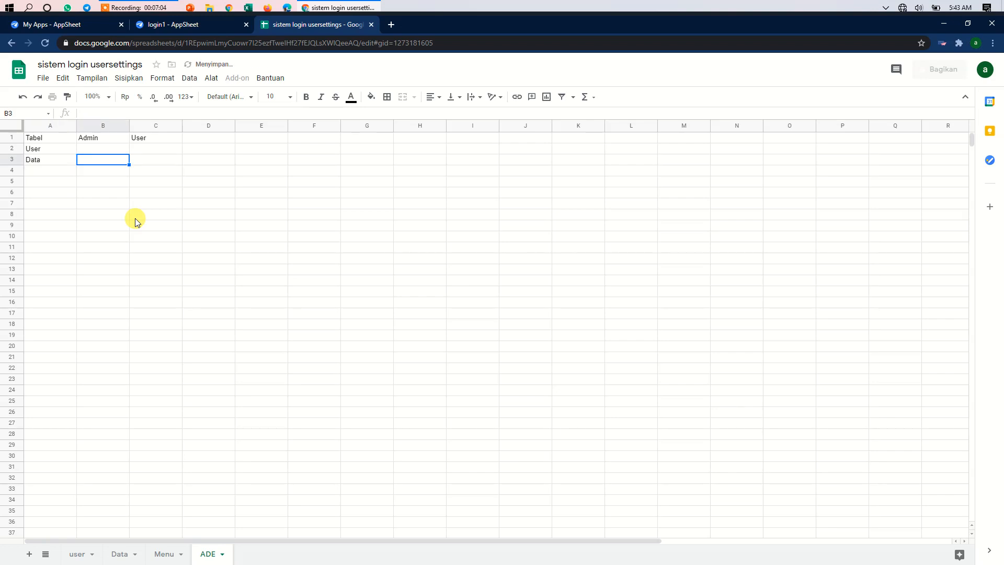
key(Left)
key(Down)
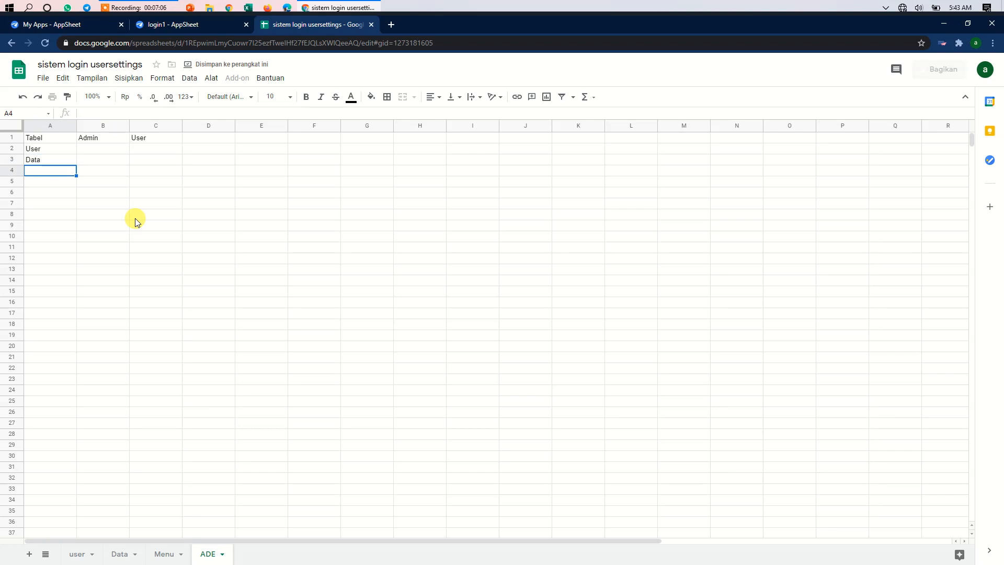
text(Menu)
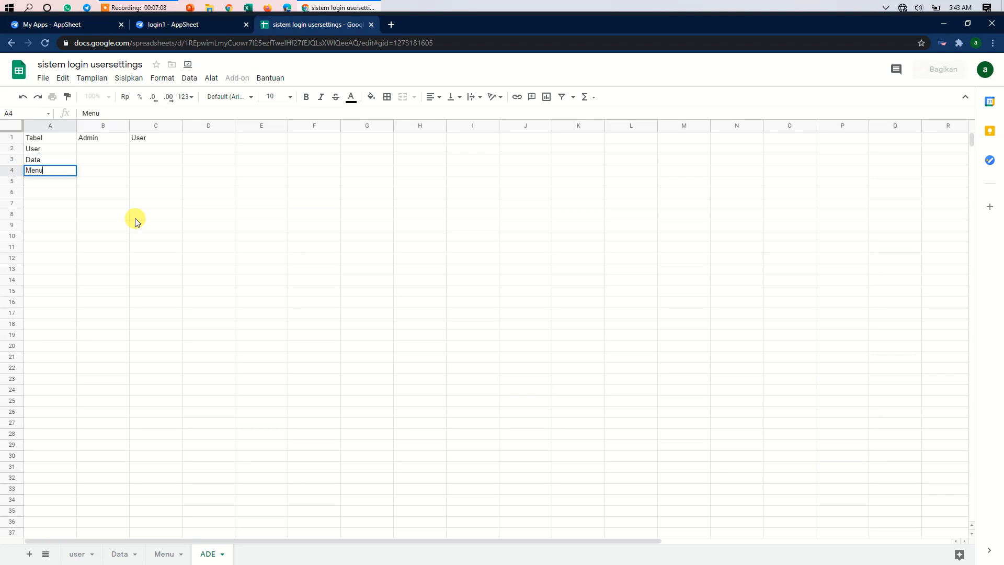
key(Return)
text(Akses)
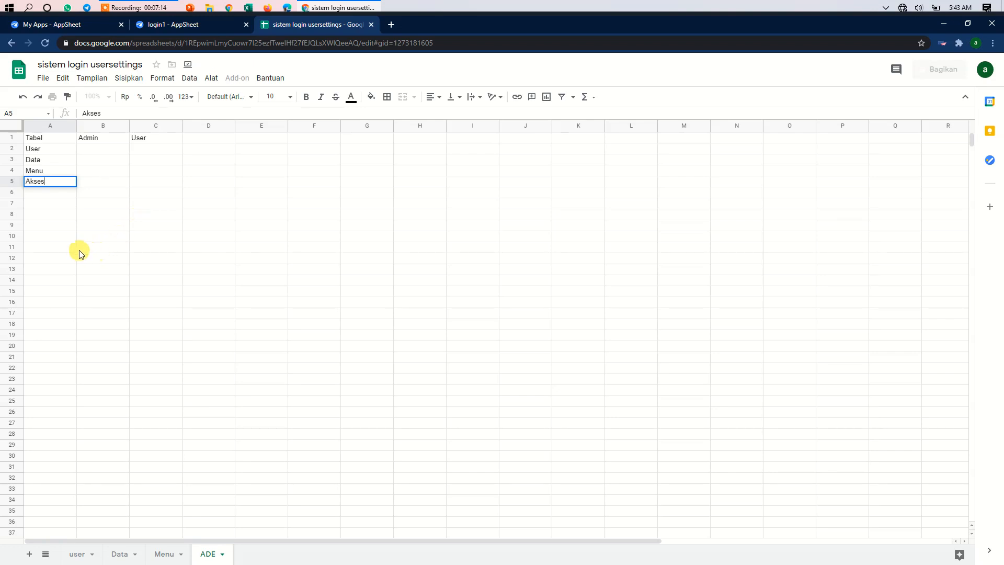
click(62, 248)
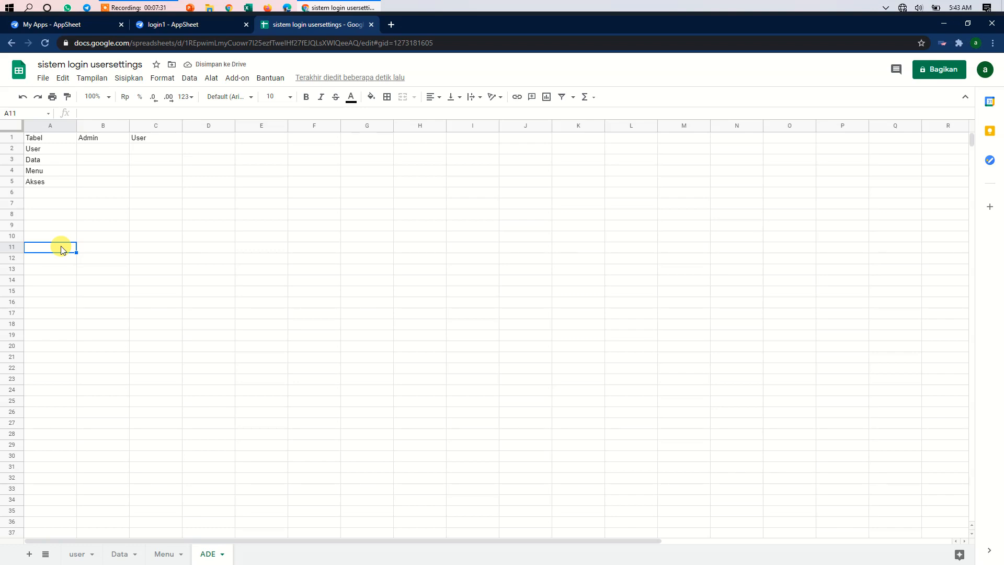
- Switch to the login1 app in AppSheet and open the expression that controls which updates the user table allows
click(192, 25)
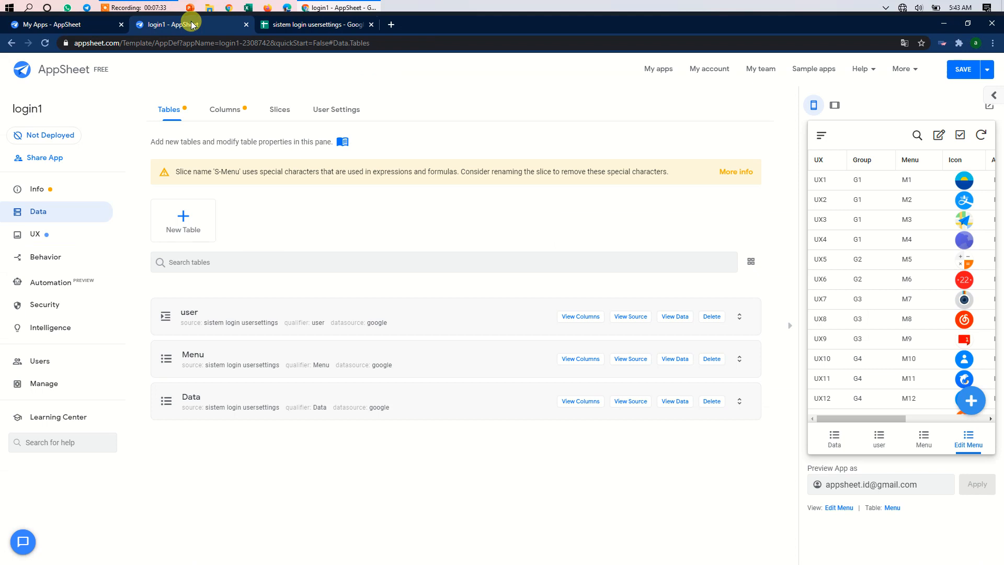
click(309, 322)
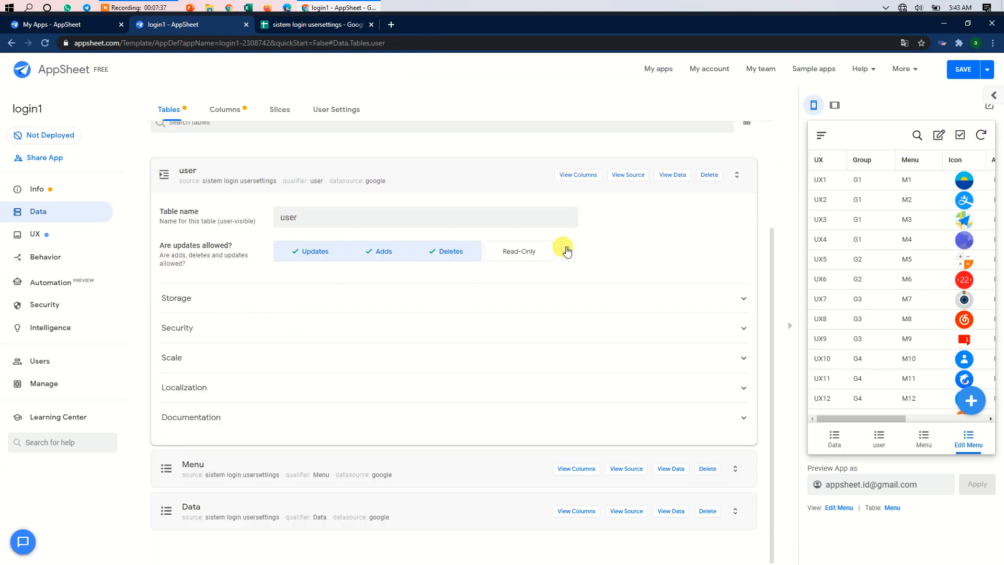
click(567, 252)
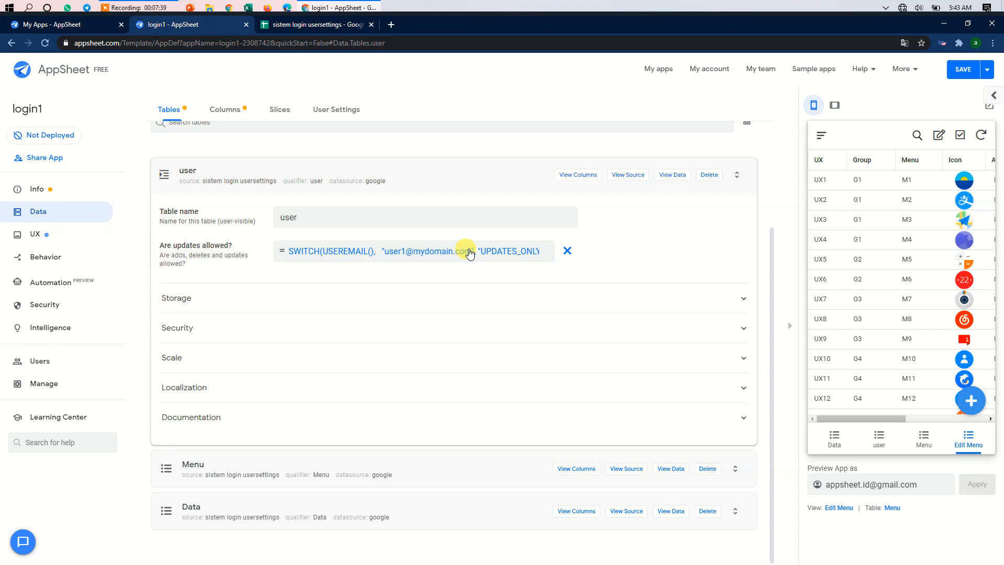
click(469, 252)
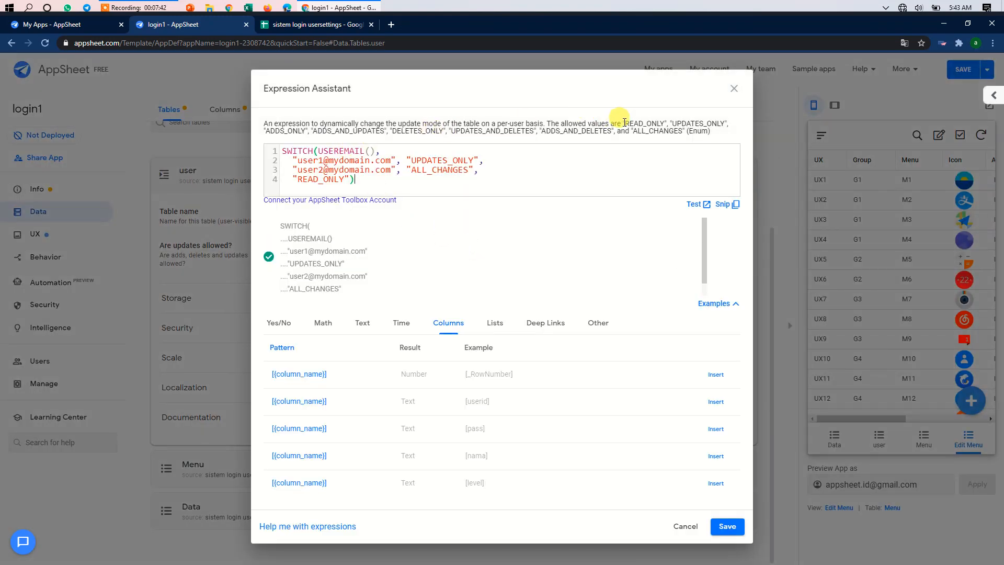
- Copy the list of allowed update values from the AppSheet expression help text into cell E1 of the spreadsheet's ADE sheet
drag(623, 122, 681, 131)
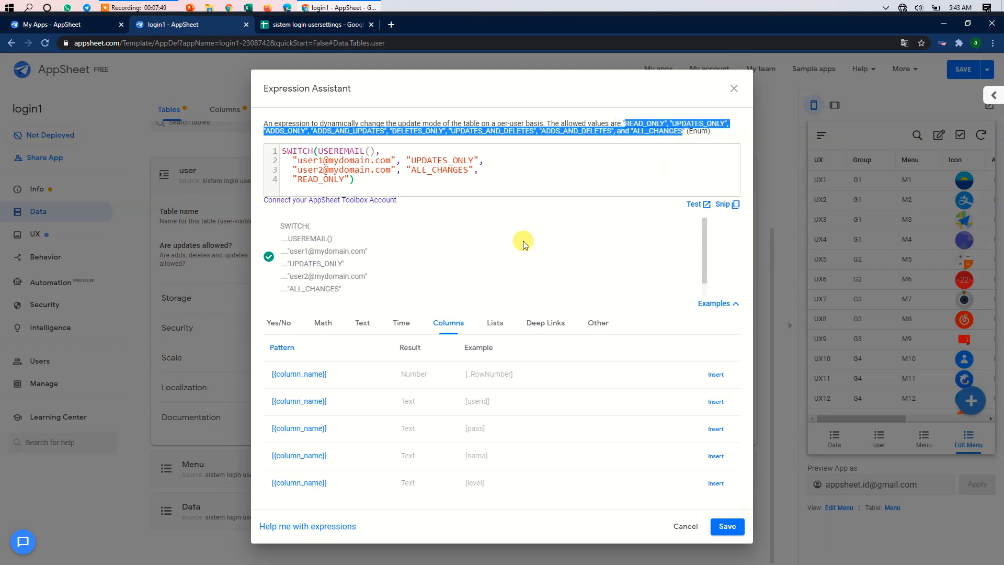
right_click(651, 126)
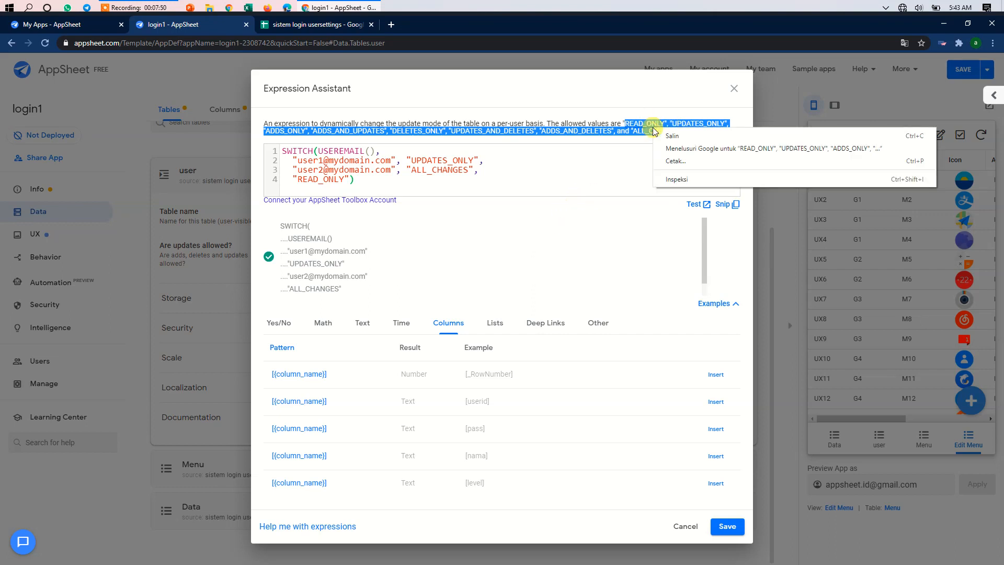
click(669, 135)
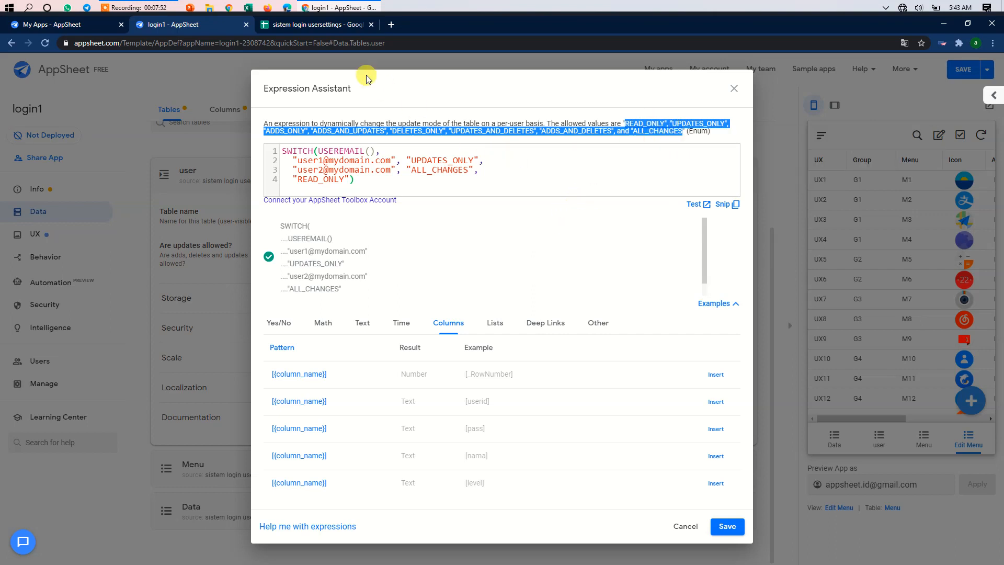
click(321, 25)
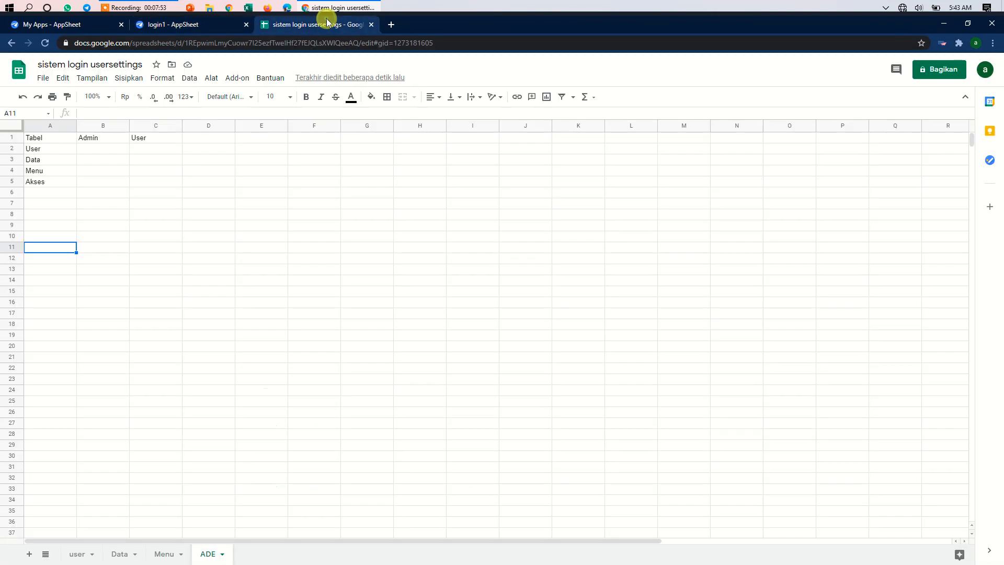
click(254, 137)
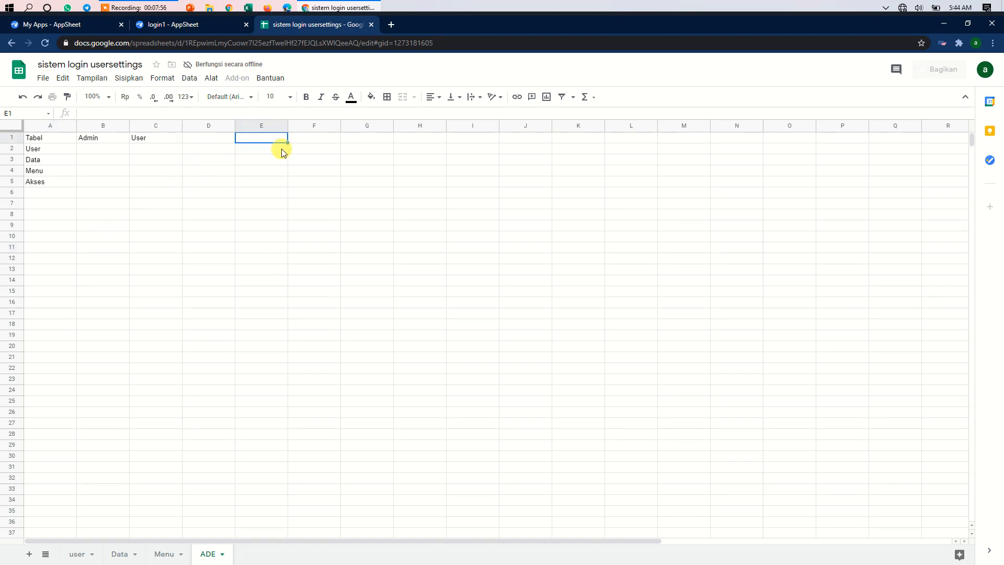
key(ctrl+v)
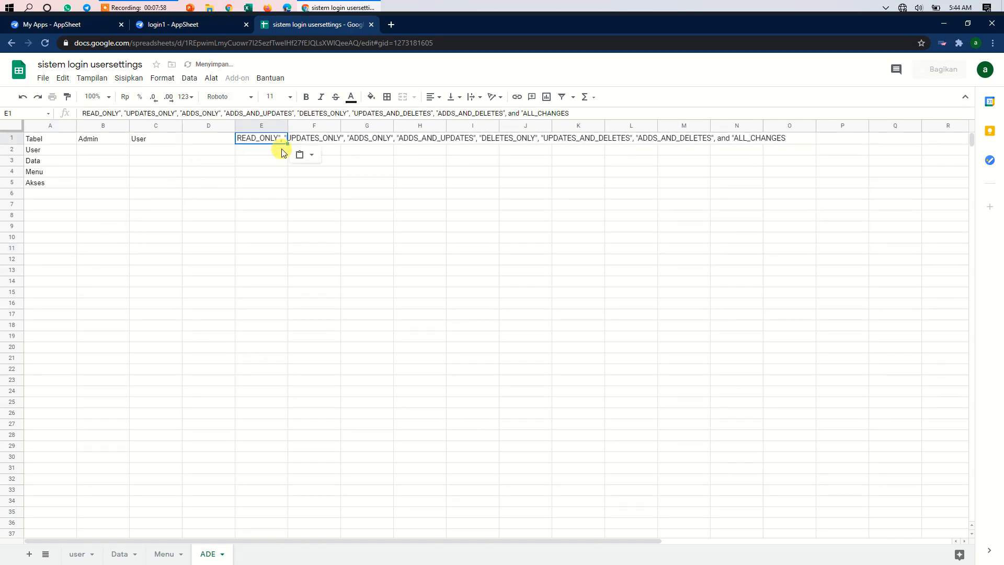
- Try to remove every double quotation mark across all sheets with find and replace
click(364, 231)
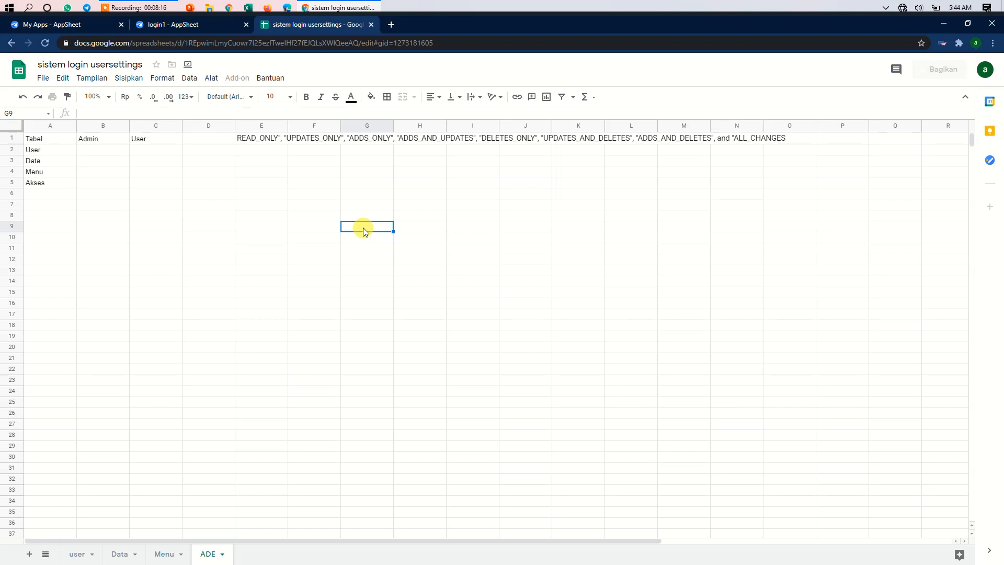
key(ctrl+h)
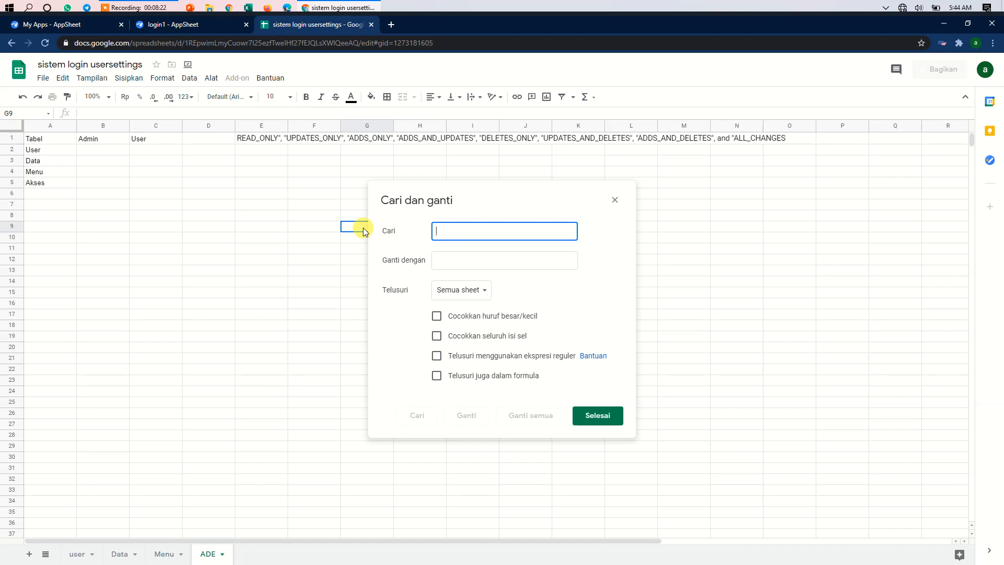
text(")
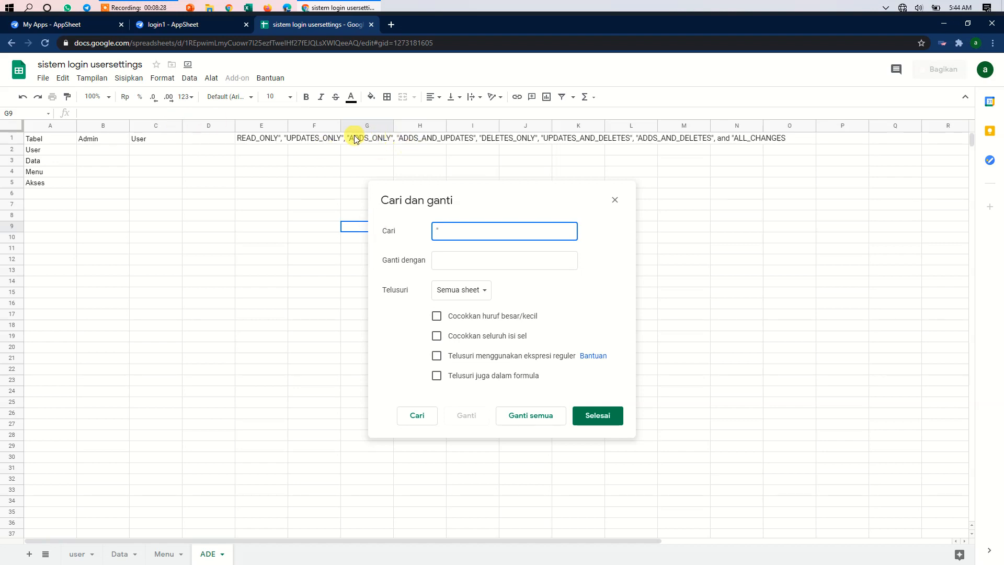
click(265, 138)
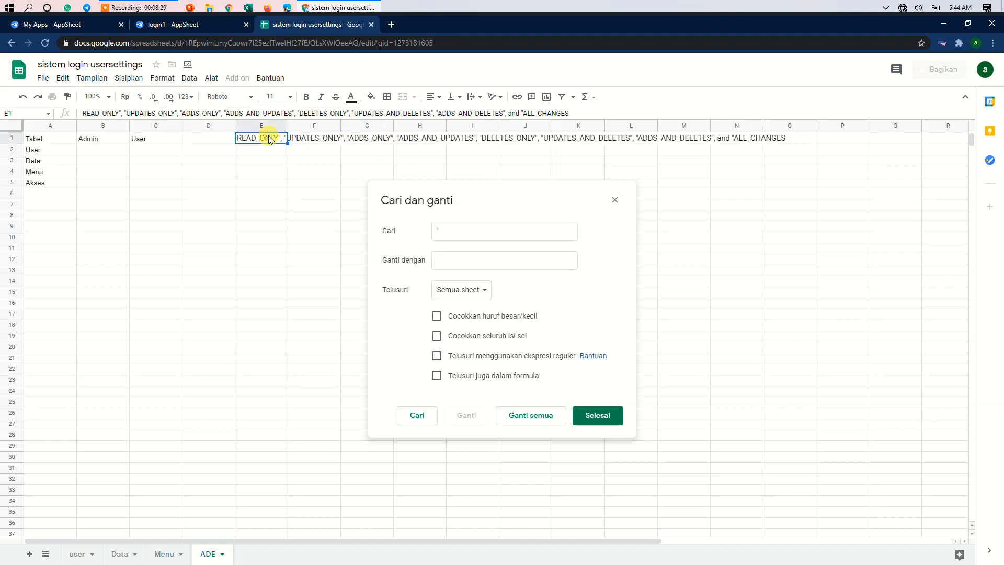
click(175, 113)
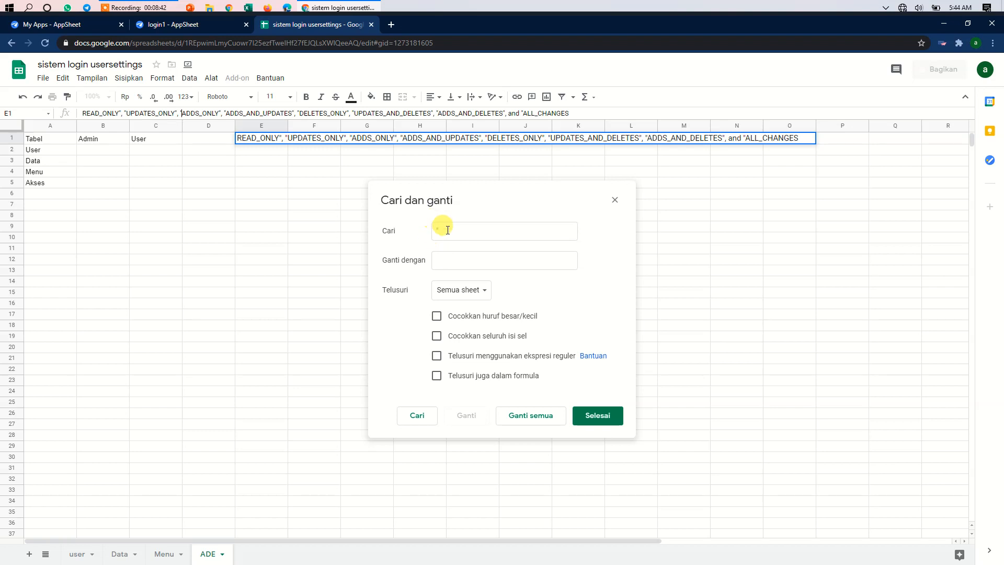
click(441, 261)
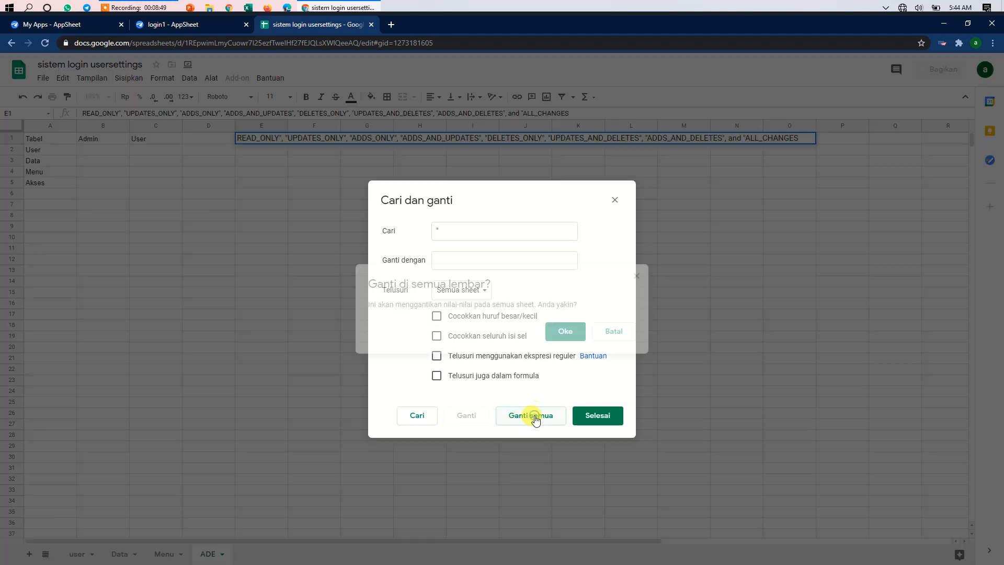
click(529, 418)
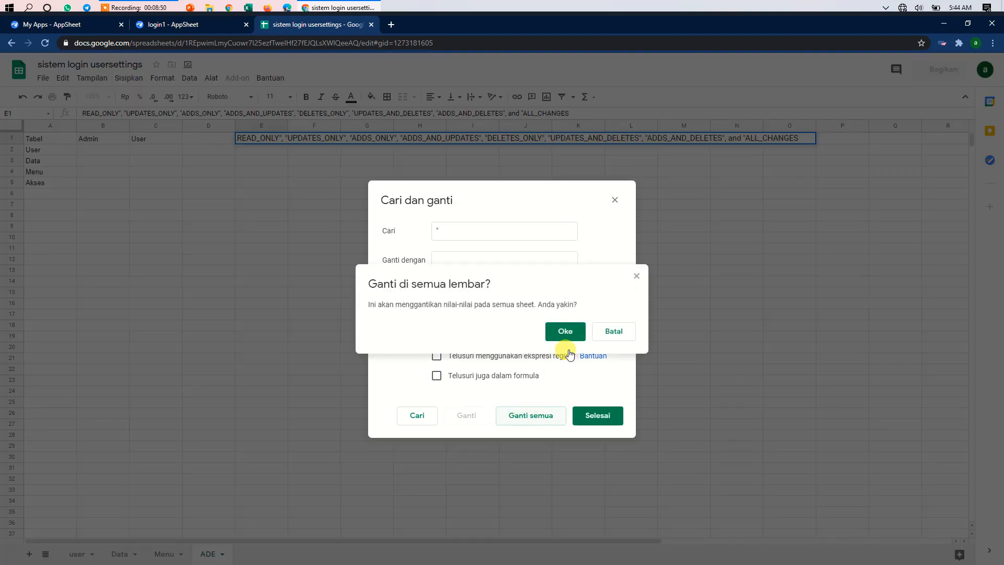
click(633, 277)
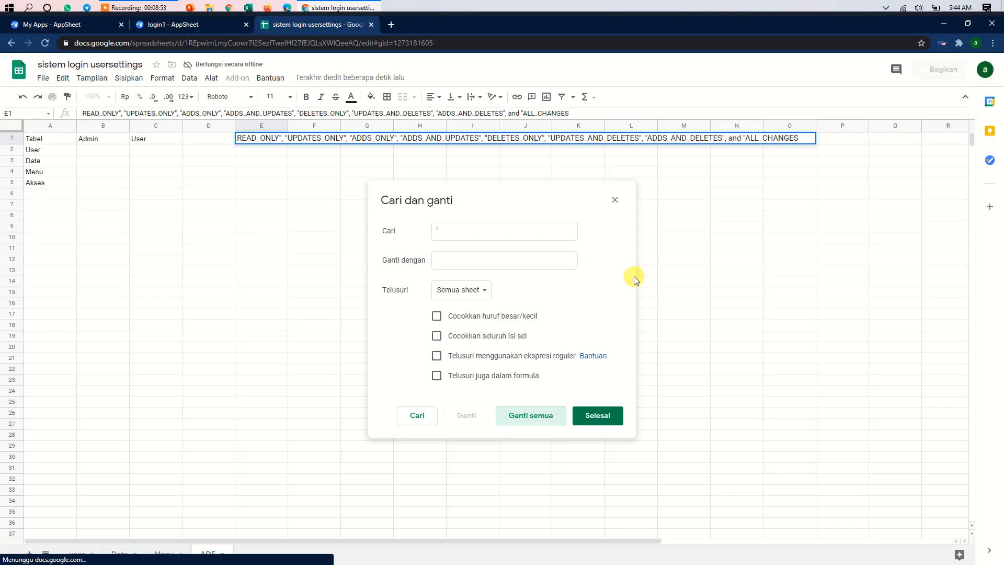
- Limit the find and replace to a specific range, ADE!G9, and try to strip the double quotation marks there
click(480, 290)
click(480, 323)
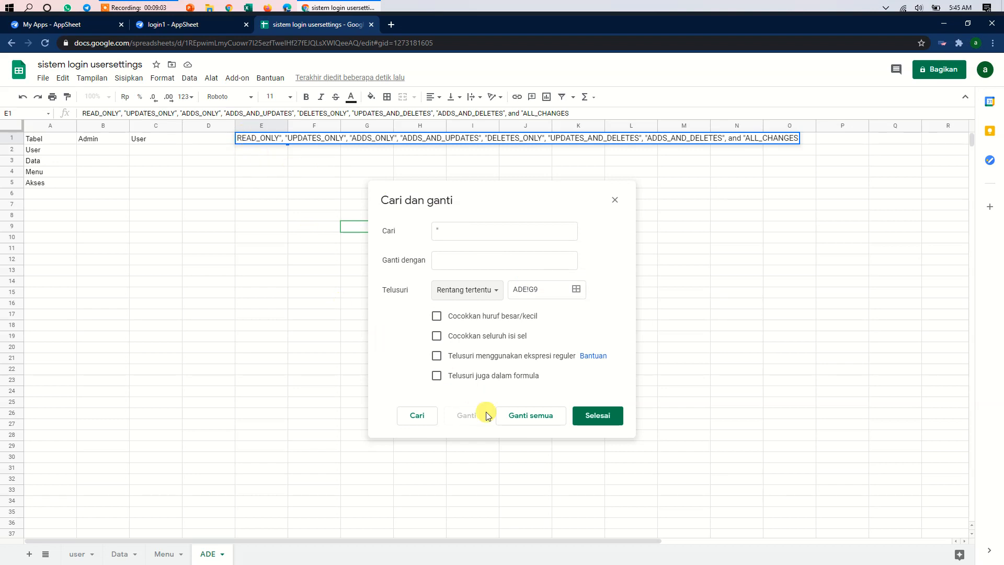
click(519, 418)
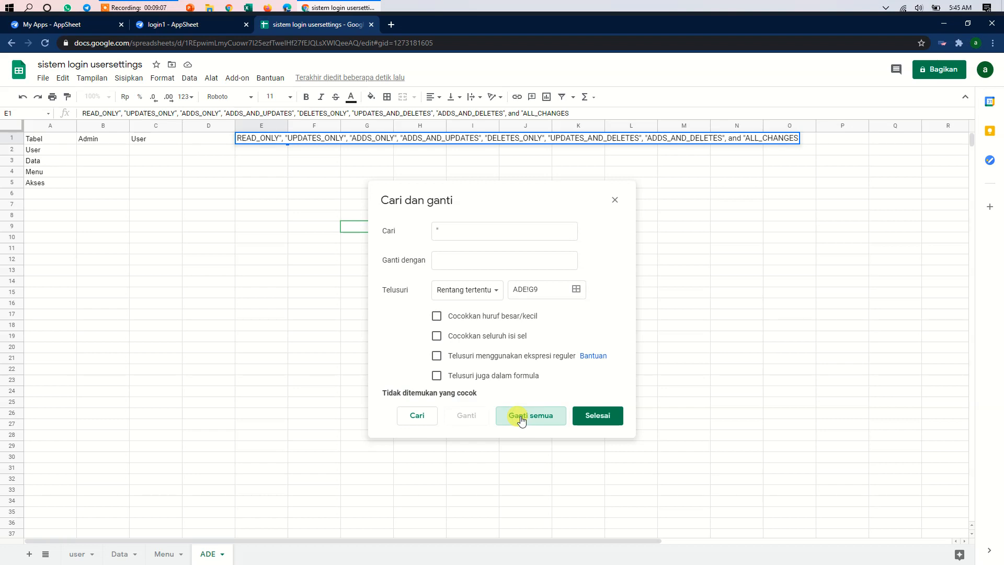
click(521, 418)
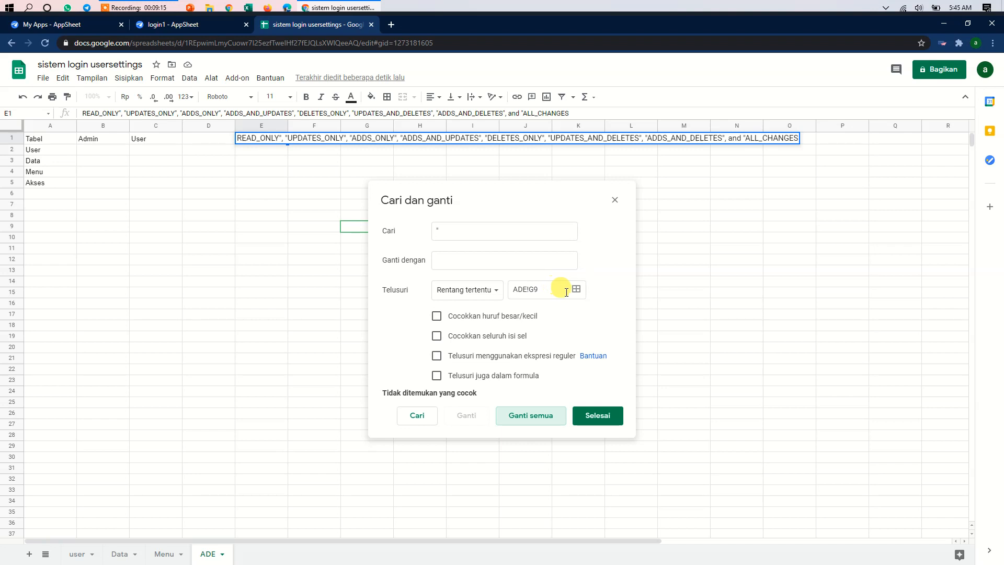
- Set the find-and-replace range to ADE!E1 and try to replace all double quotation marks there with nothing
click(537, 289)
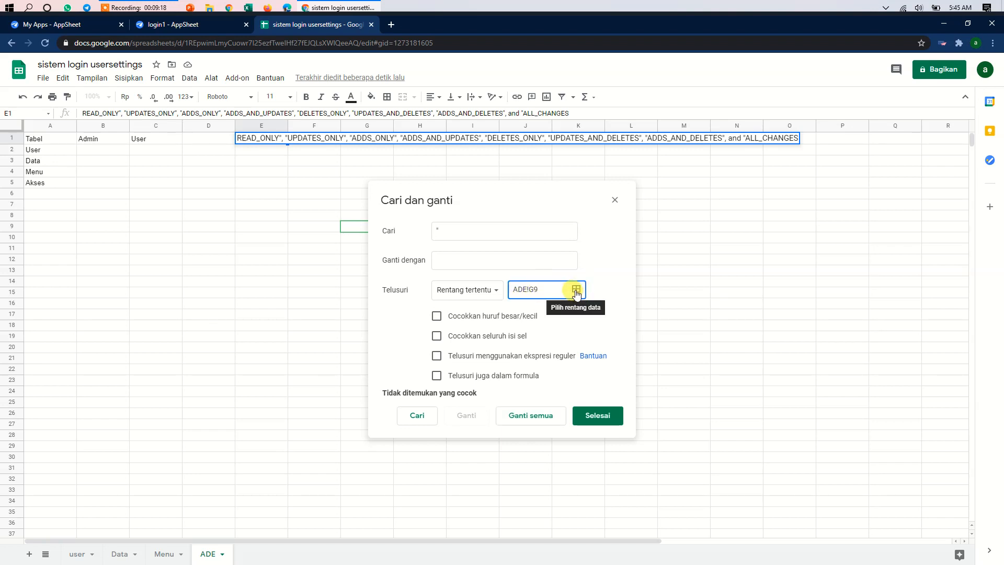
click(576, 290)
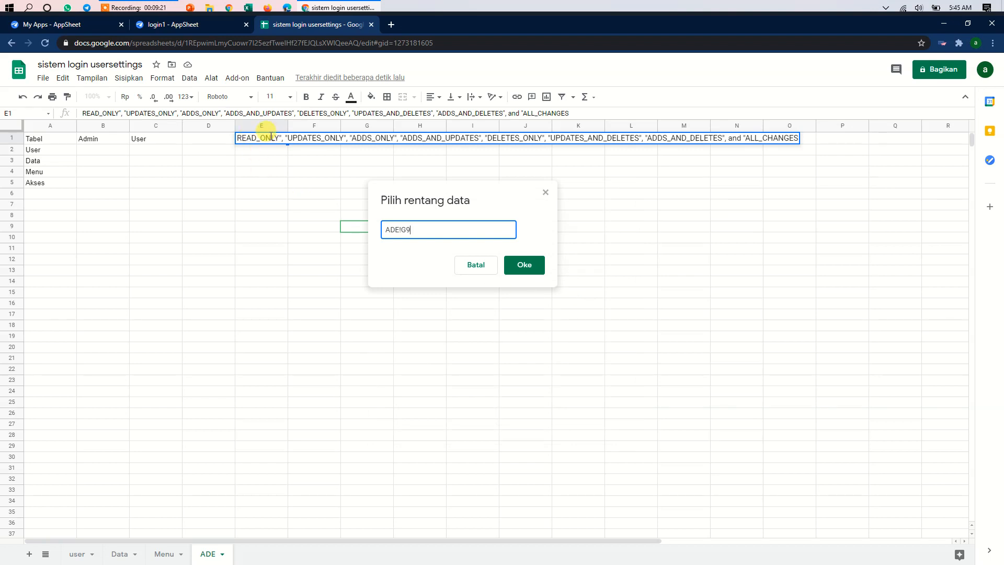
drag(413, 229, 376, 229)
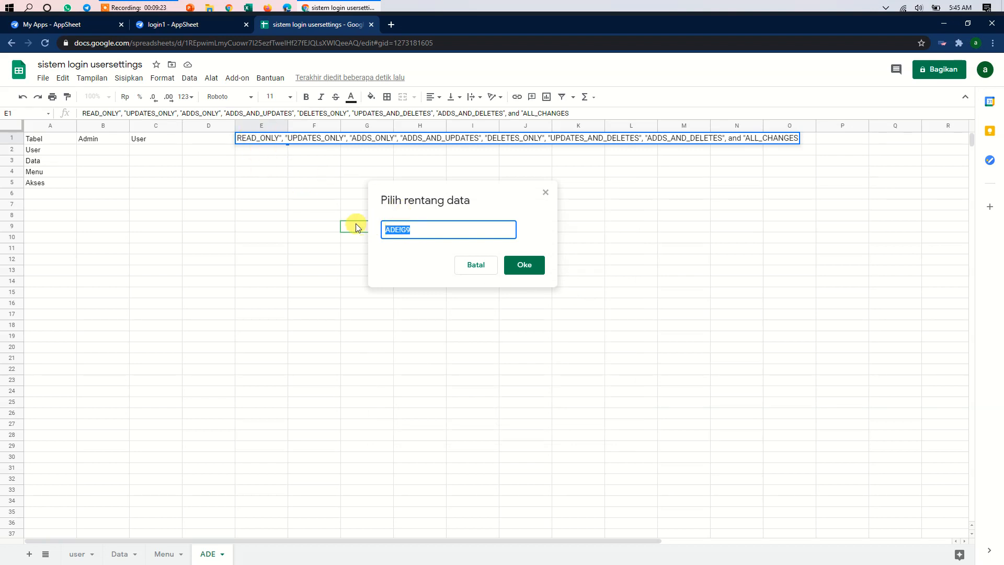
key(BackSpace)
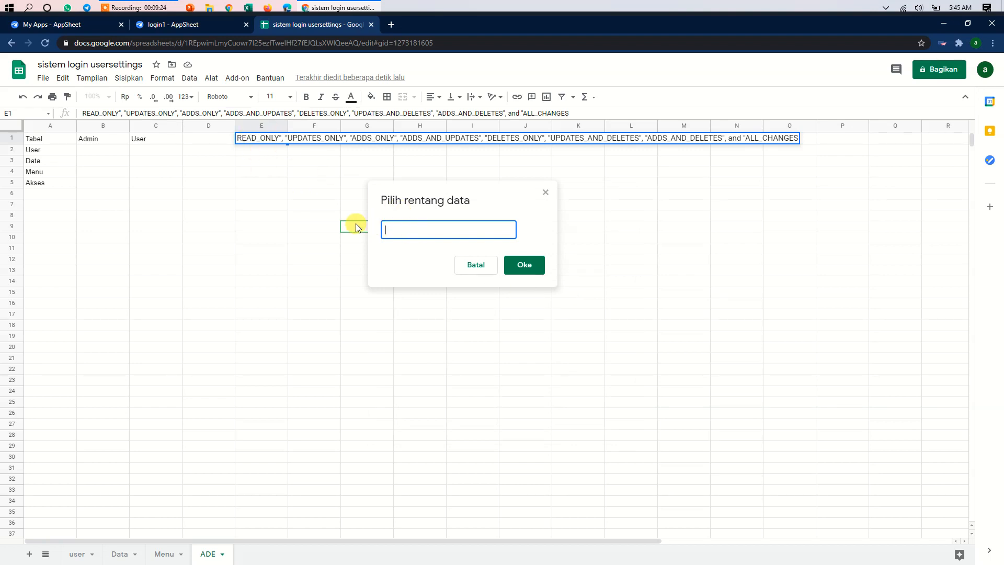
click(260, 141)
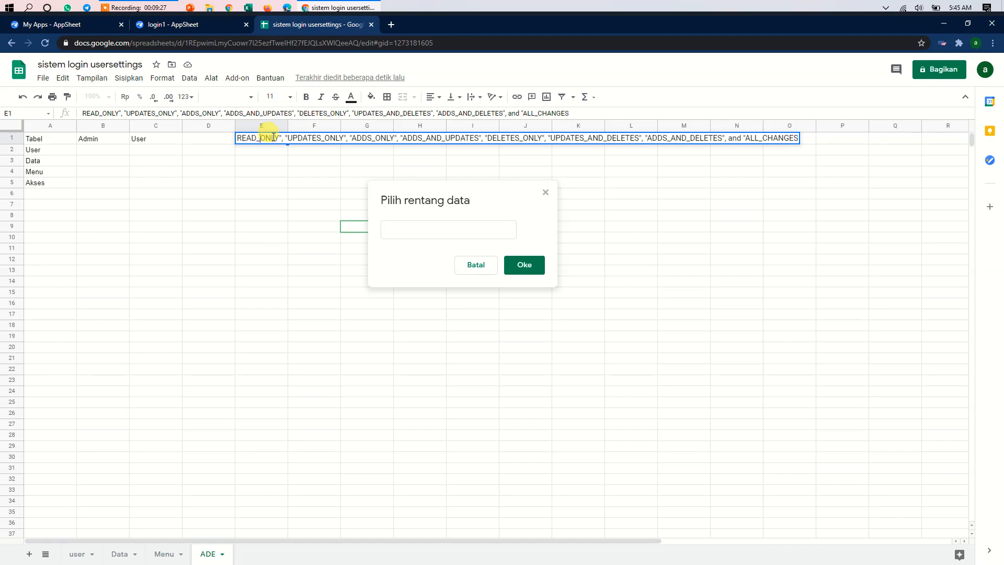
click(300, 158)
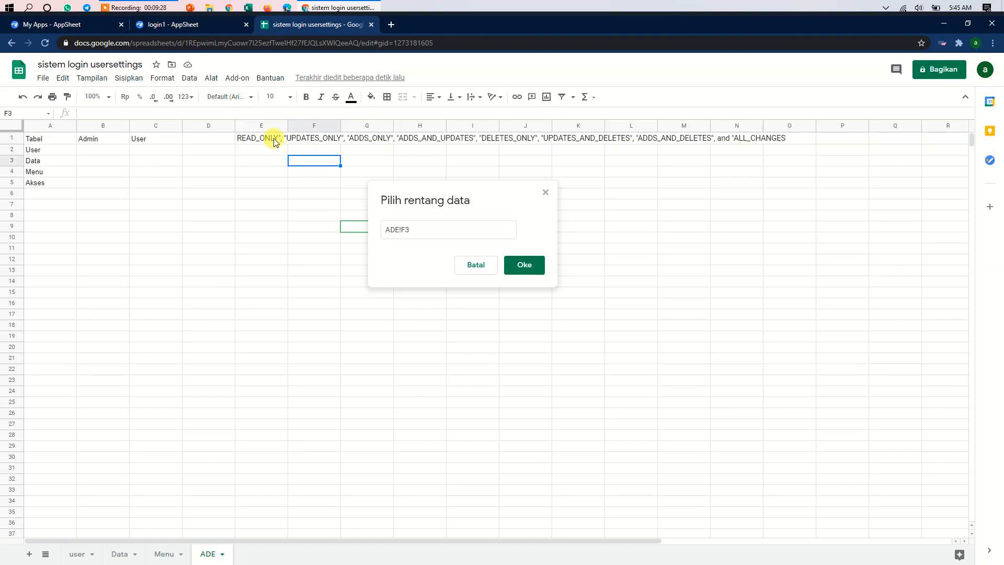
click(275, 142)
click(524, 265)
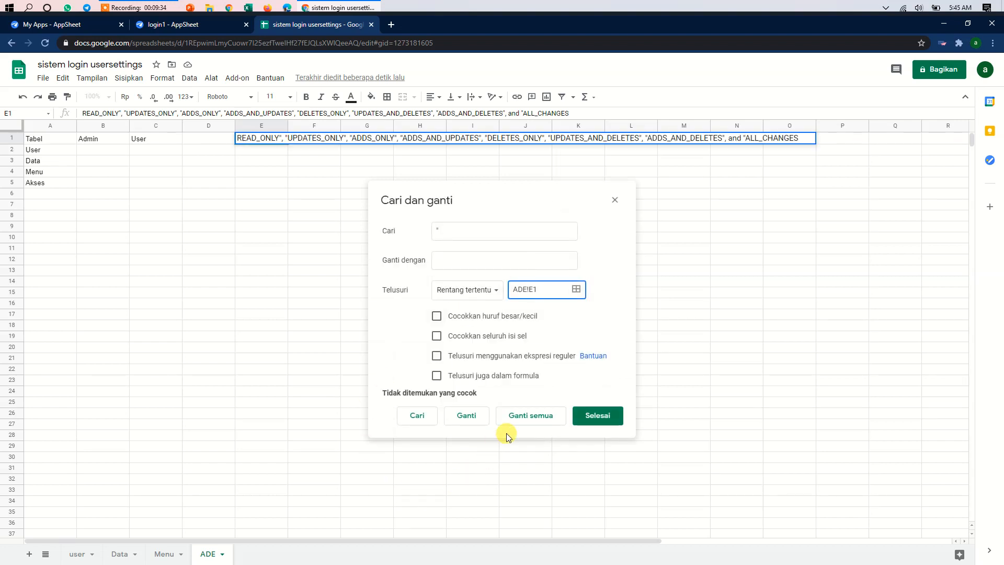
click(531, 417)
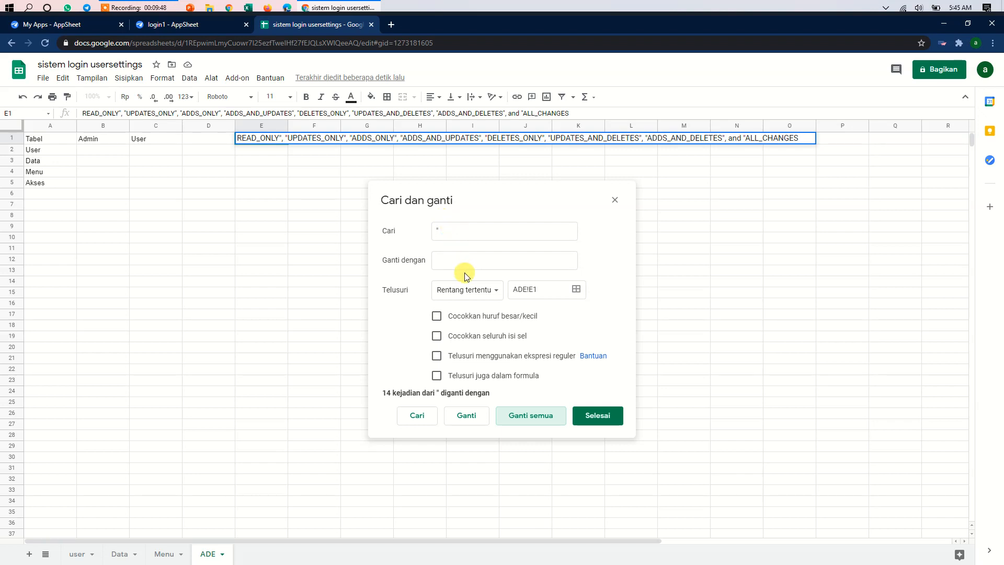
- Try to replace all spaces in ADE!E1 with nothing, and close find and replace
click(446, 227)
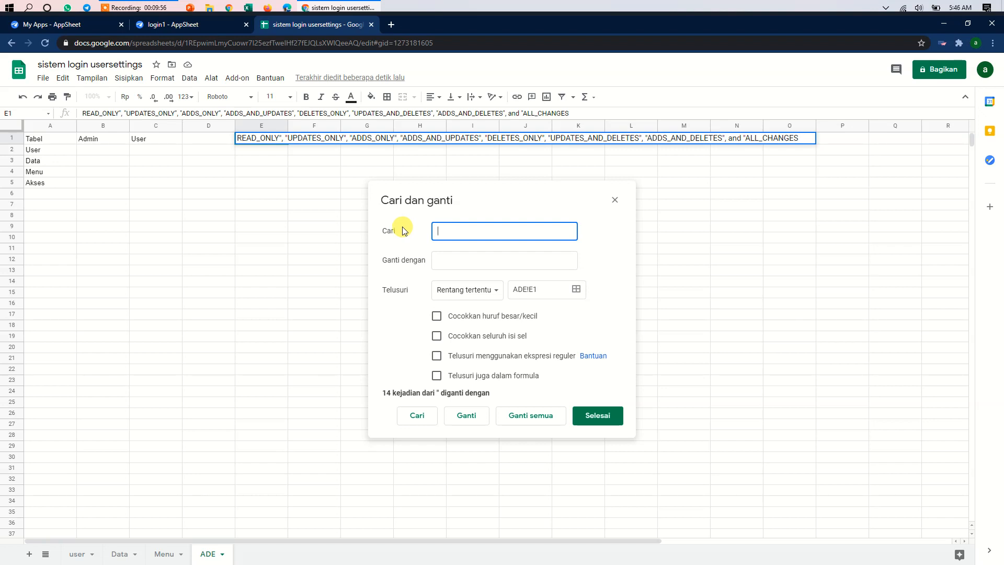
click(439, 263)
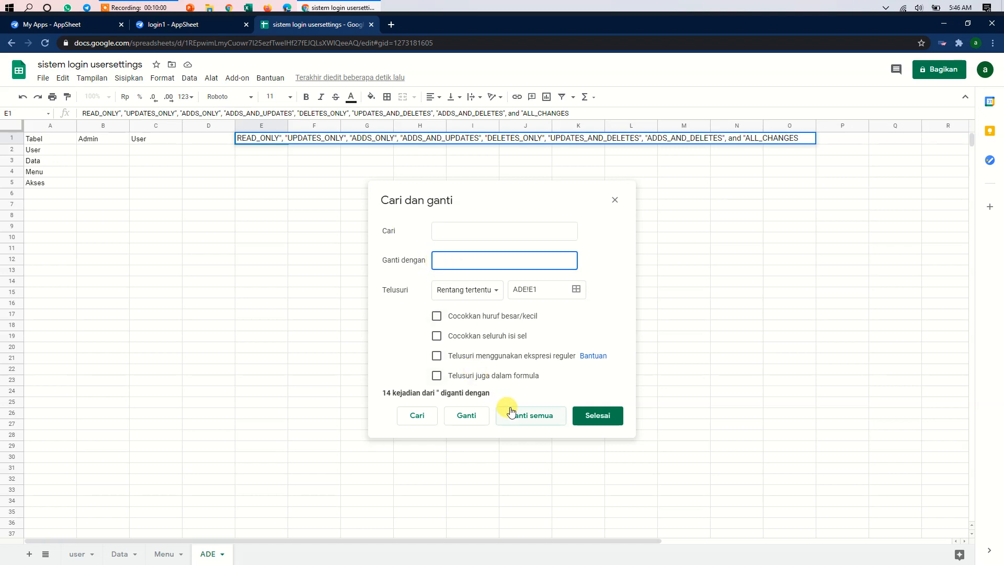
click(536, 420)
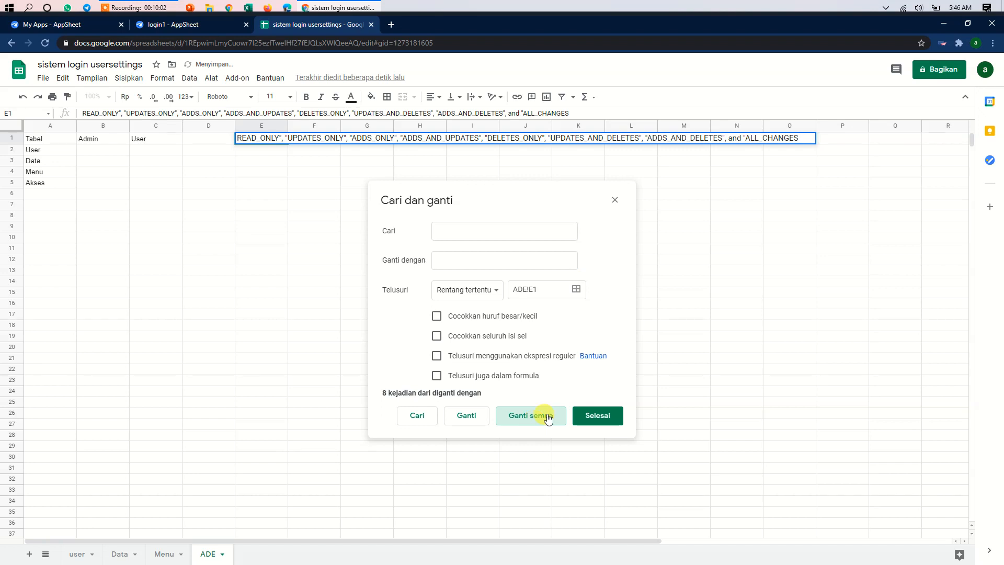
click(591, 415)
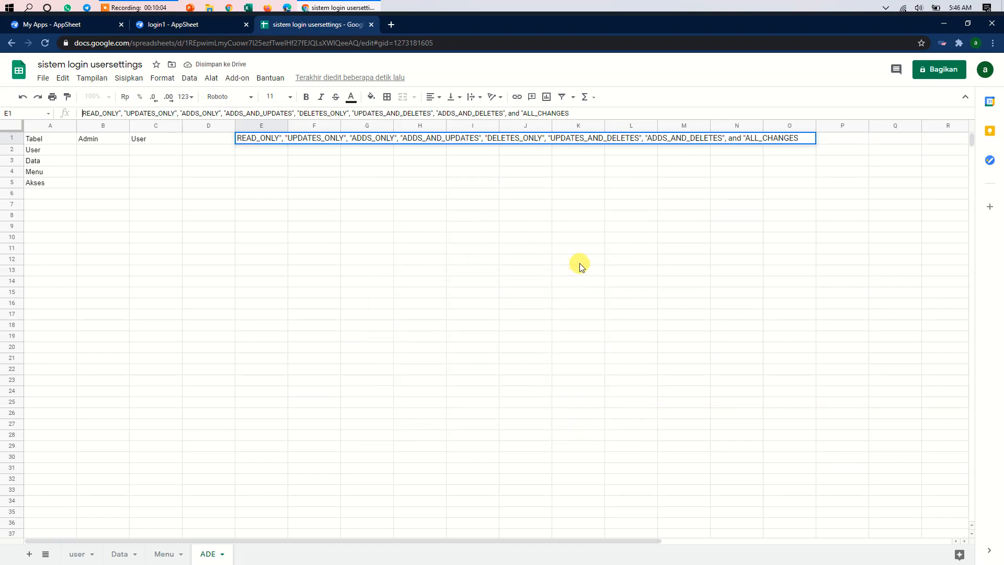
click(553, 261)
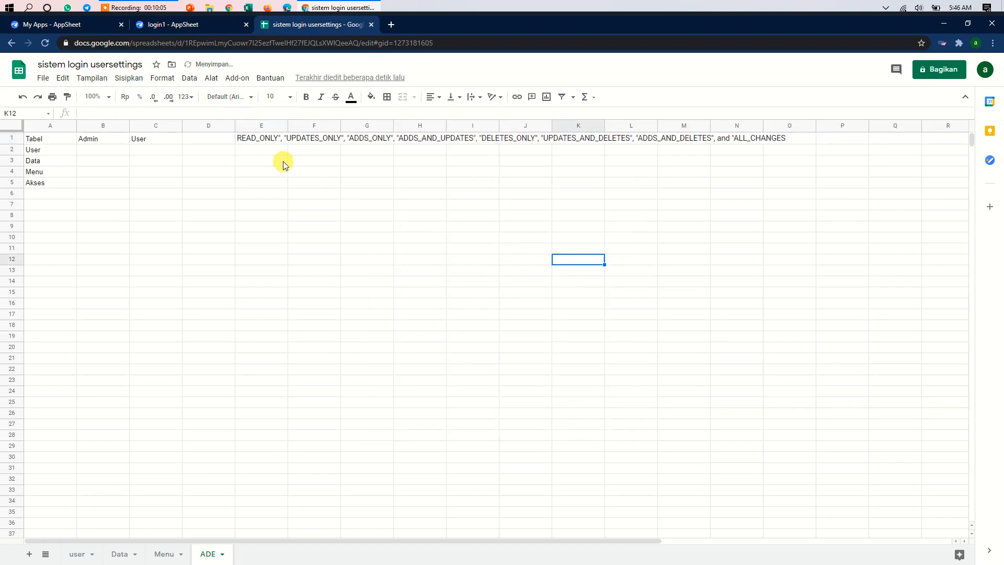
- Find and replace all double quotation marks with nothing in the specific range ADE!E1
click(262, 139)
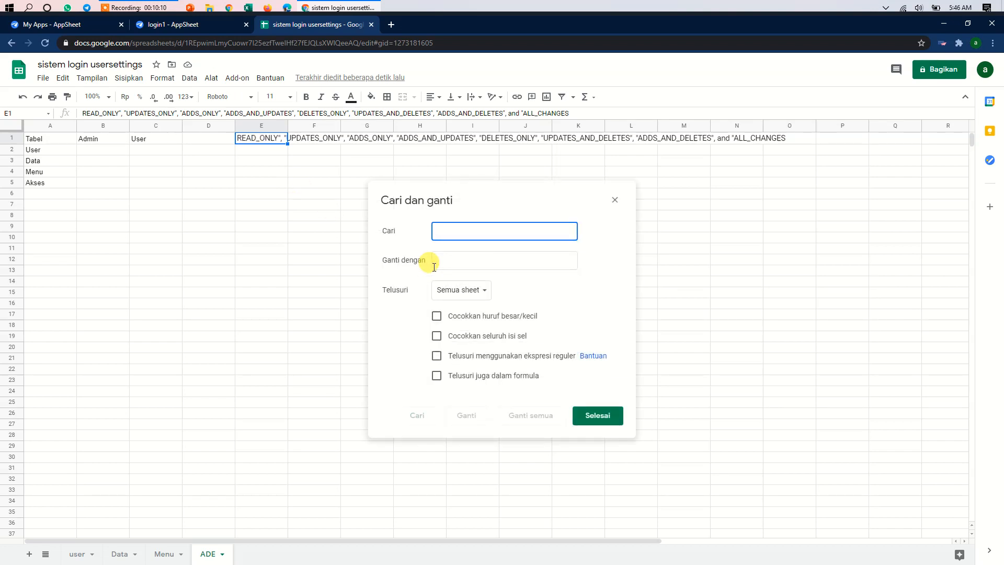
click(462, 291)
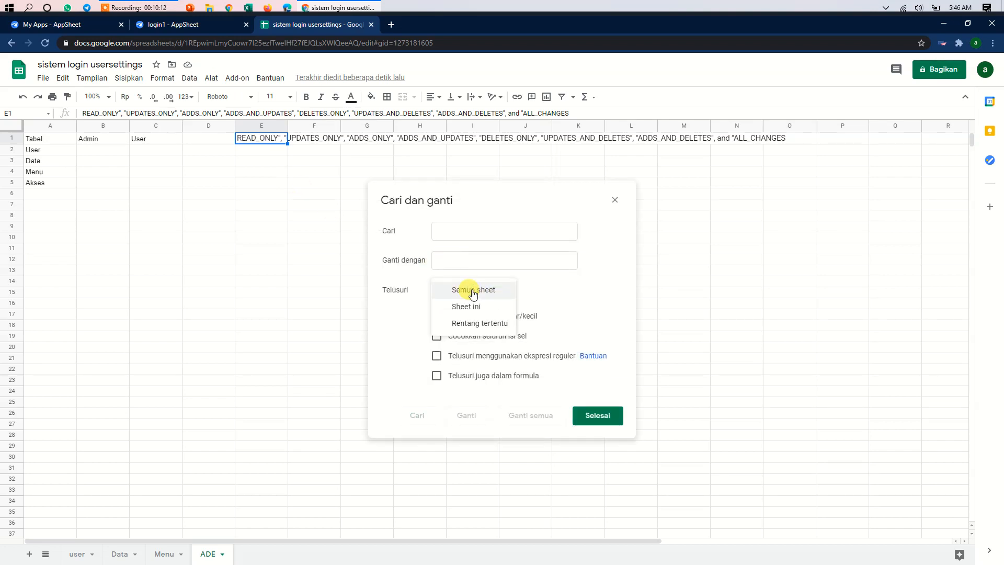
click(470, 323)
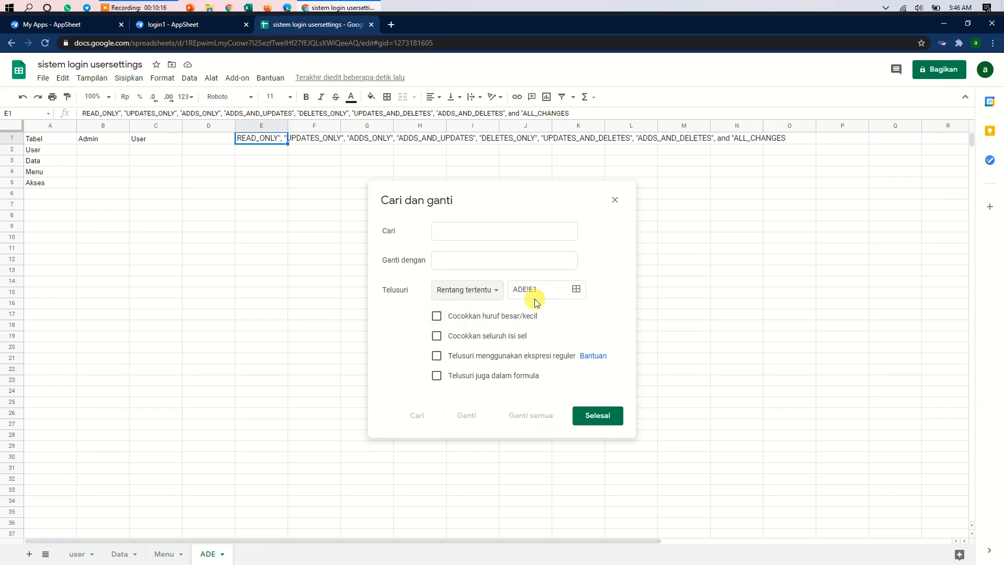
click(466, 228)
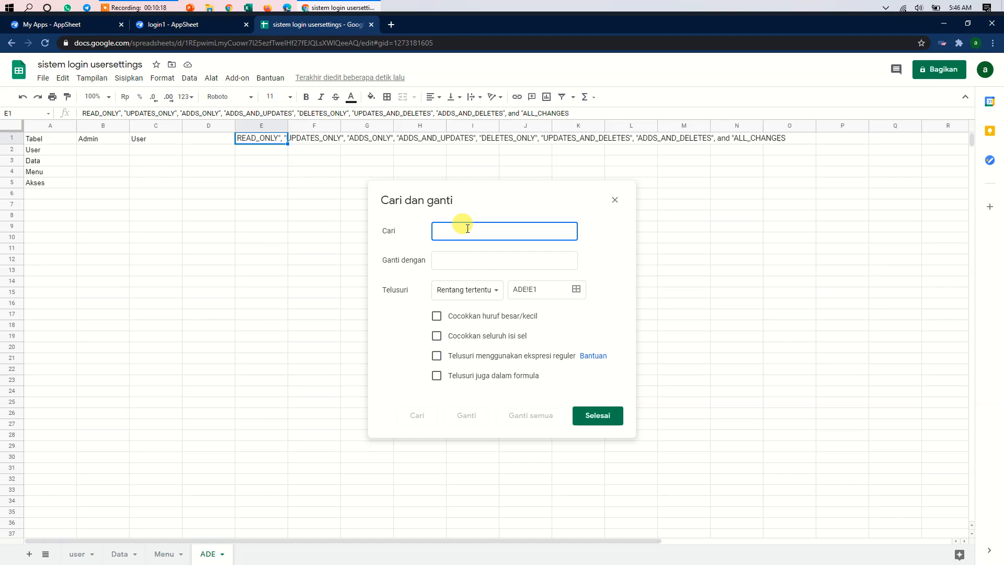
text(")
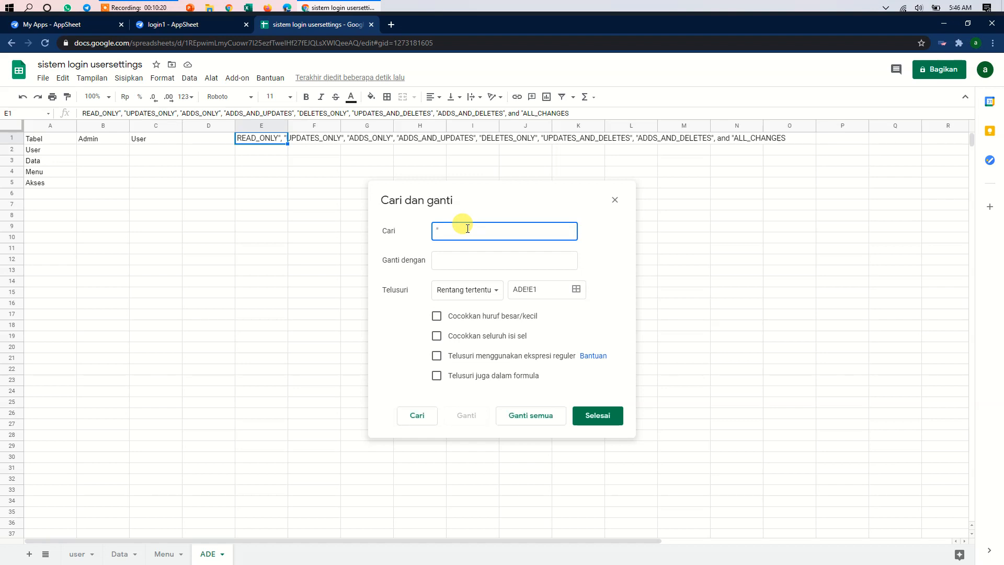
click(543, 420)
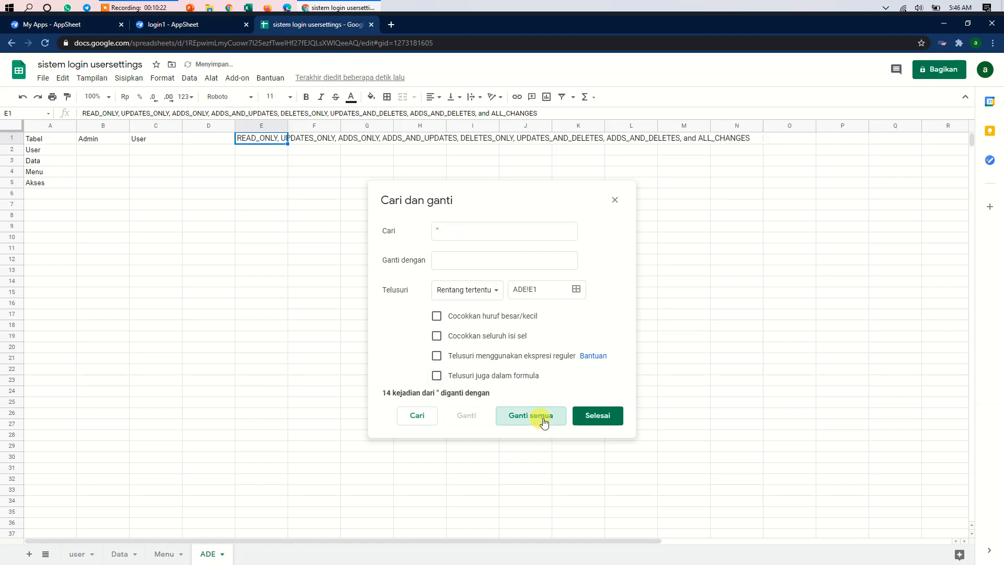
- Replace all spaces in ADE!E1 with nothing and close find and replace
click(446, 232)
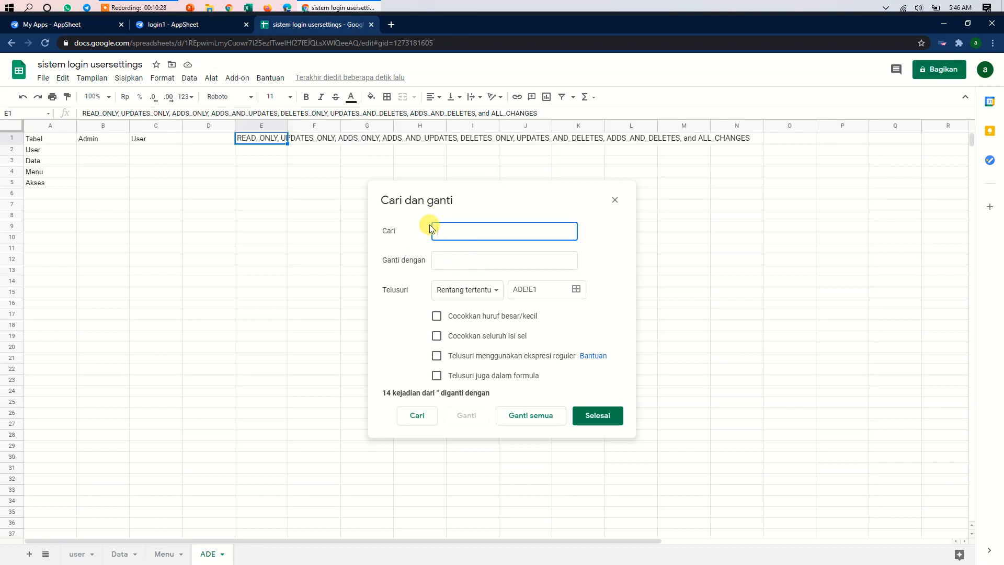
click(539, 417)
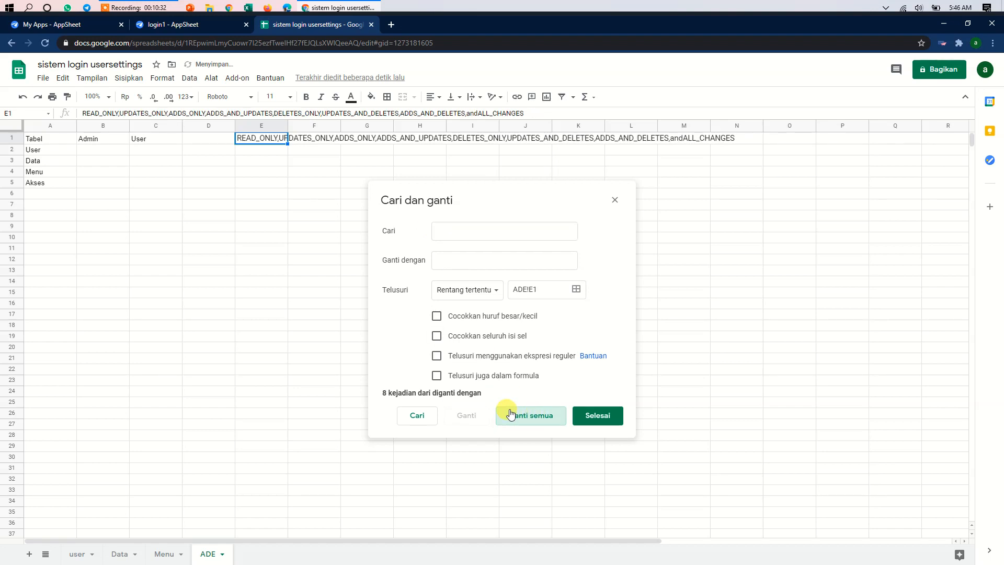
click(277, 239)
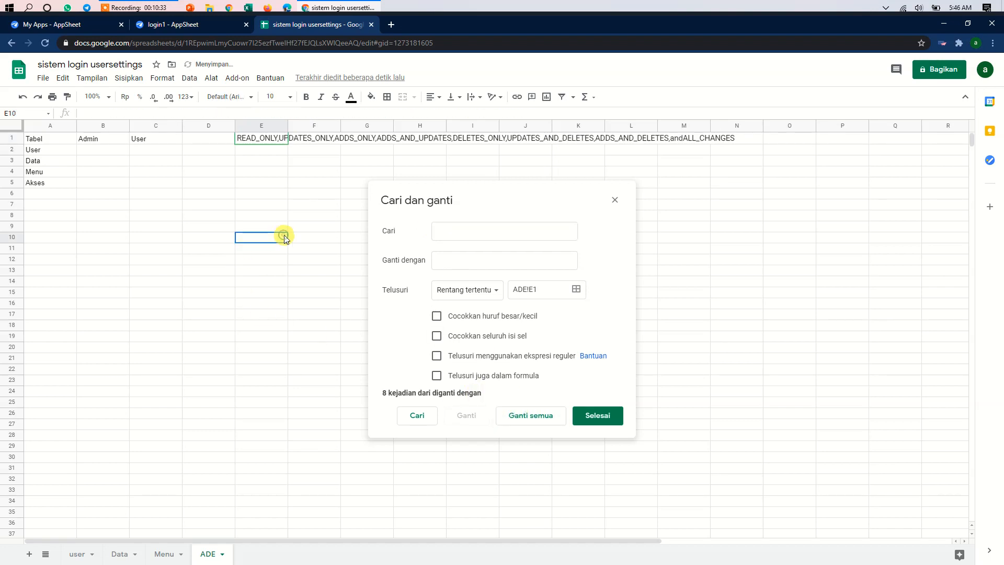
click(605, 416)
- Edit cell E1 to remove the word "and" before ALL_CHANGES, keeping a single comma as the separator
click(267, 139)
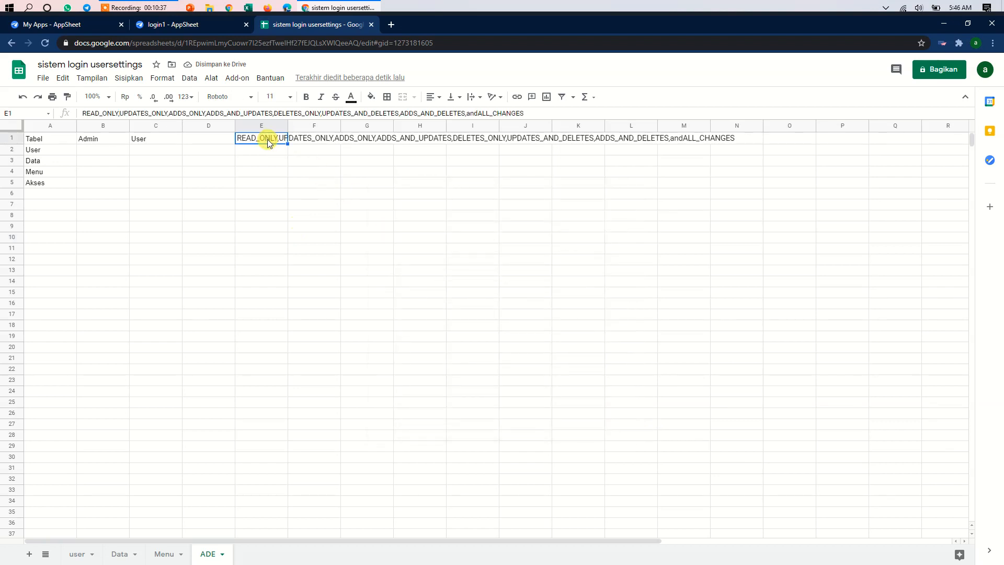
click(478, 113)
key(BackSpace)
key(BackSpace)
key(BackSpace)
key(BackSpace)
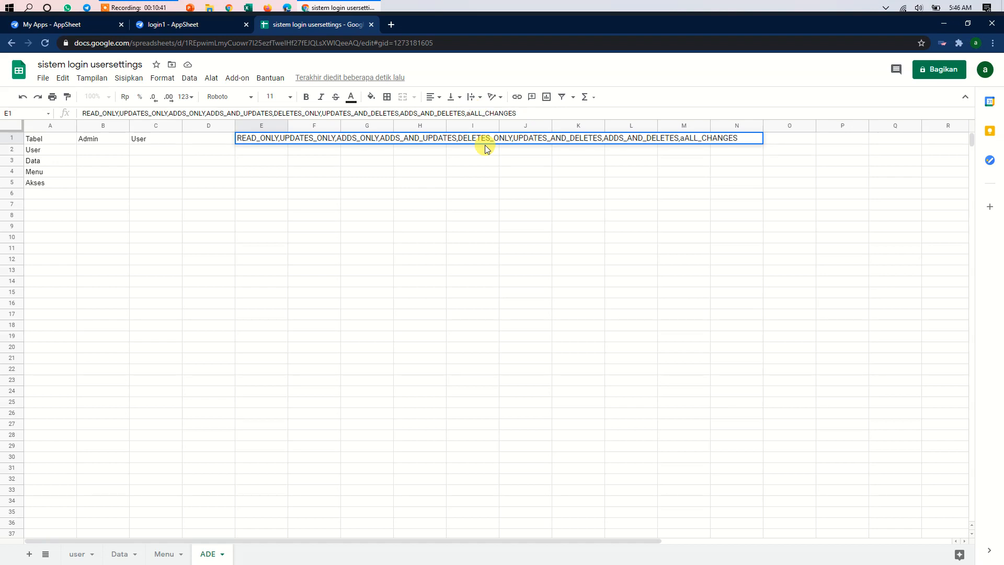
text(,)
key(Return)
click(401, 263)
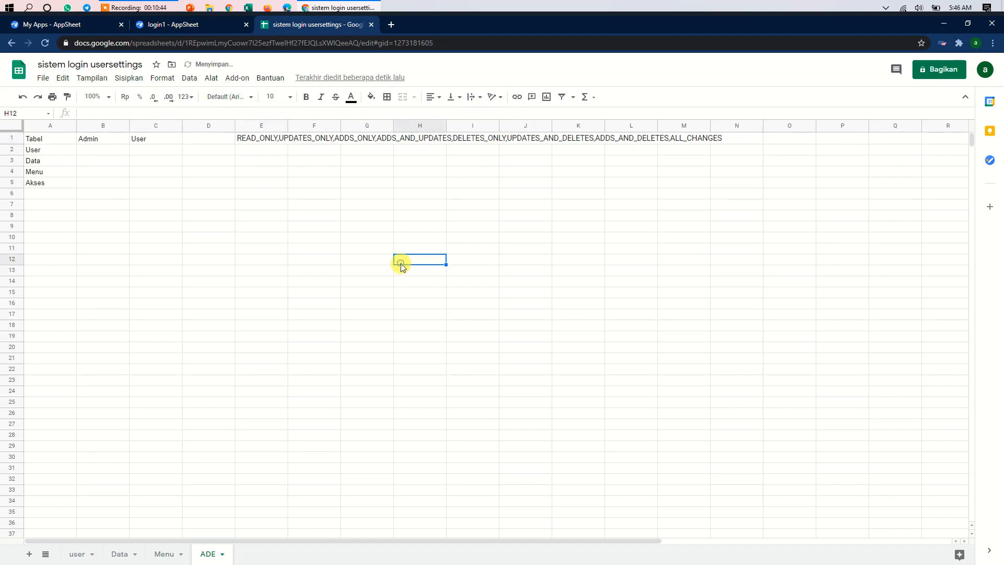
- Copy the full comma-separated list of update modes from the content of cell E1
click(101, 150)
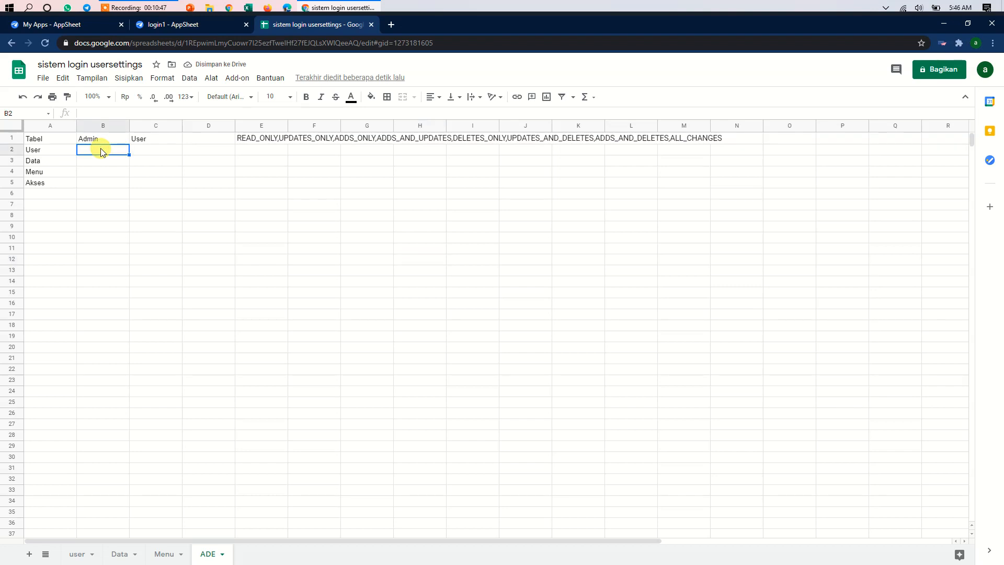
click(266, 139)
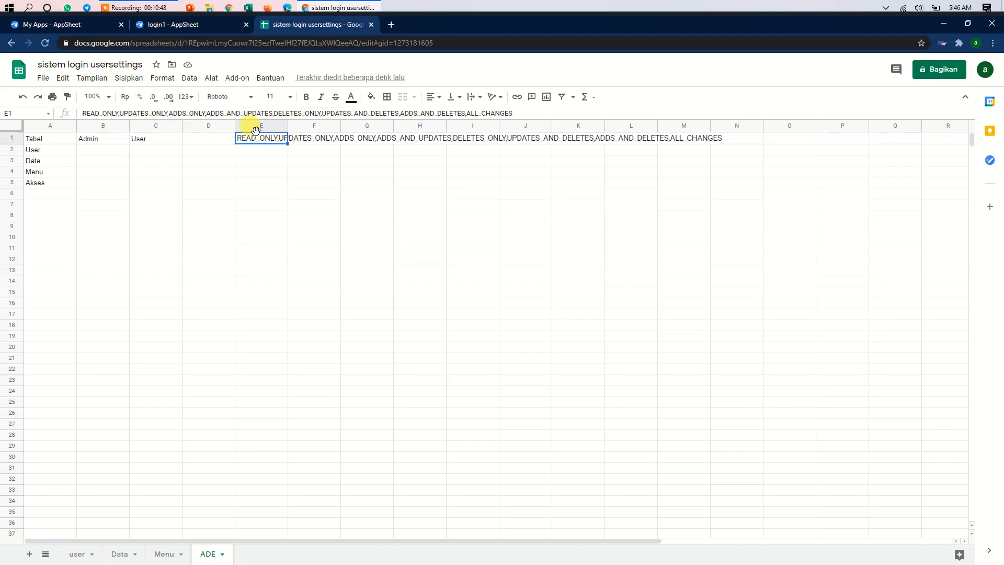
drag(531, 113, 82, 109)
right_click(126, 108)
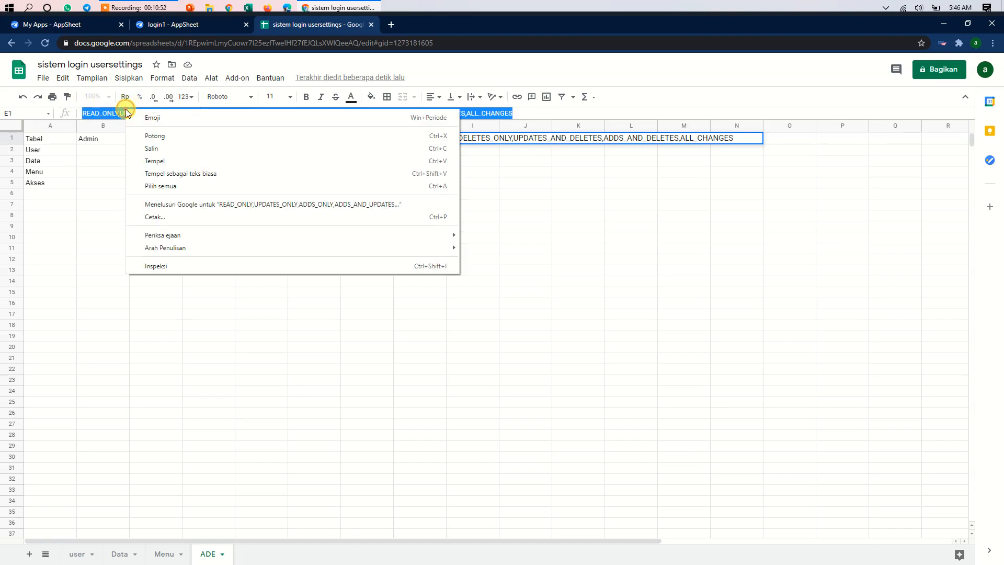
click(164, 149)
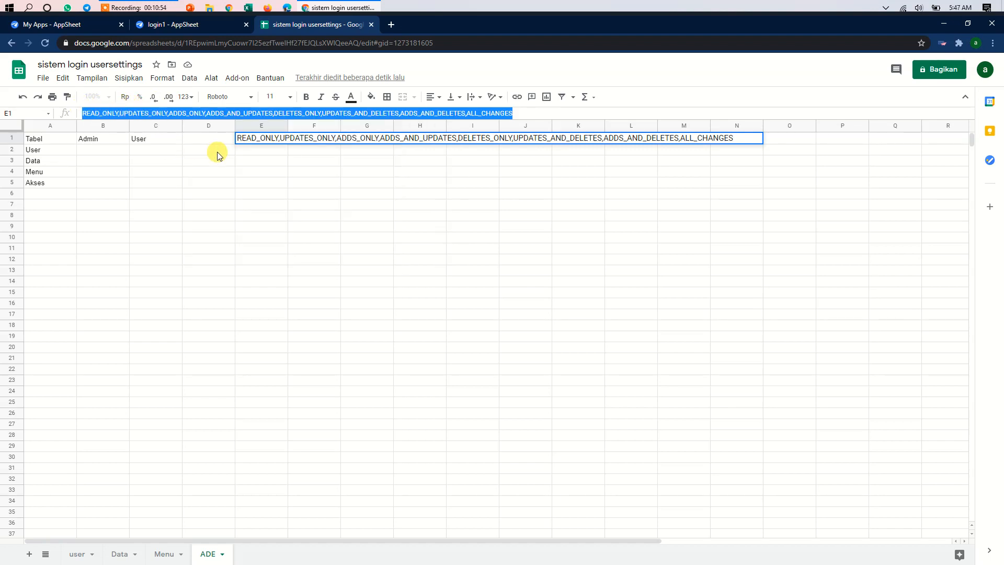
key(Return)
- Add data validation to cell B2 as a list of items, using the copied update modes from READ_ONLY to ALL_CHANGES, and save it
click(109, 151)
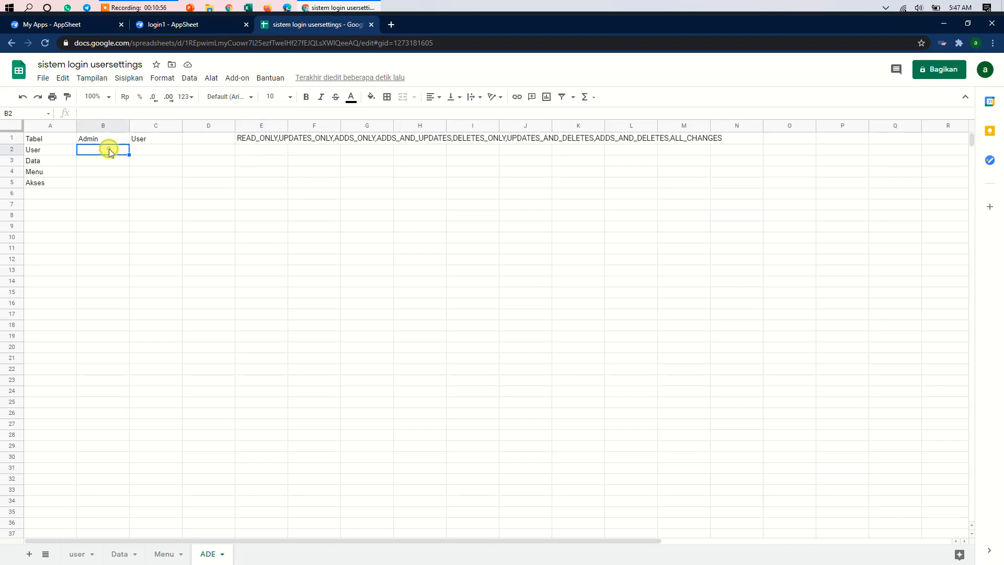
click(187, 79)
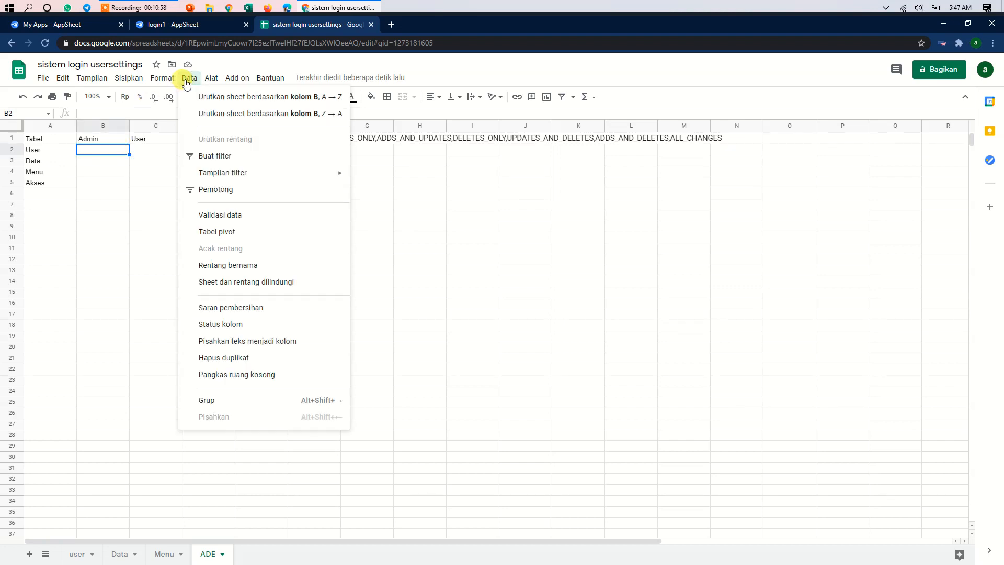
click(236, 214)
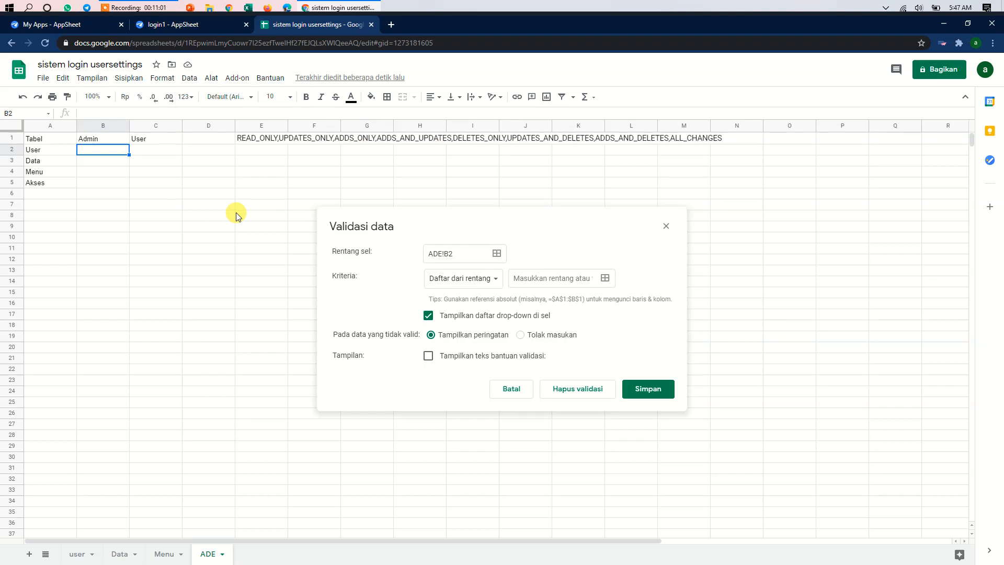
click(482, 279)
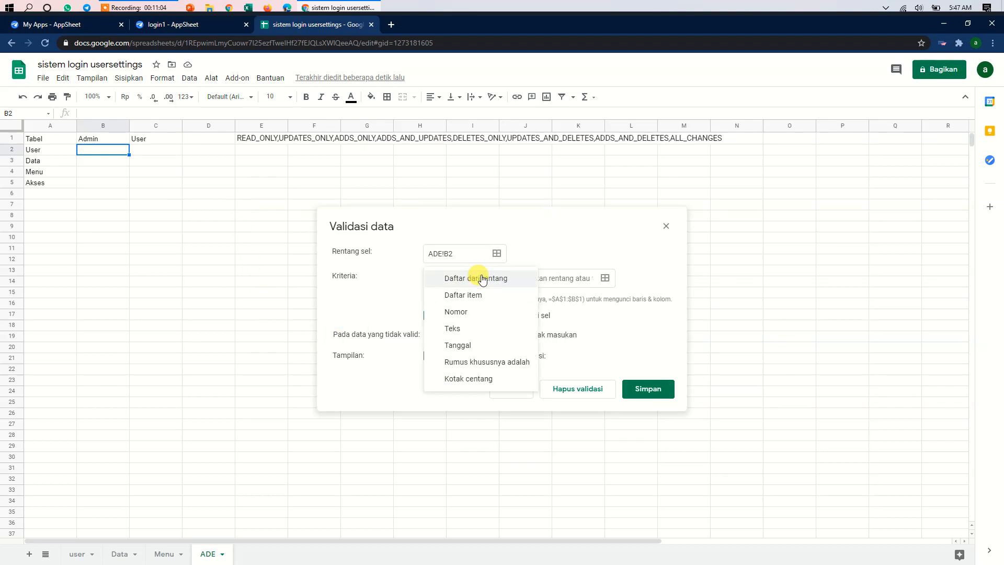
click(467, 295)
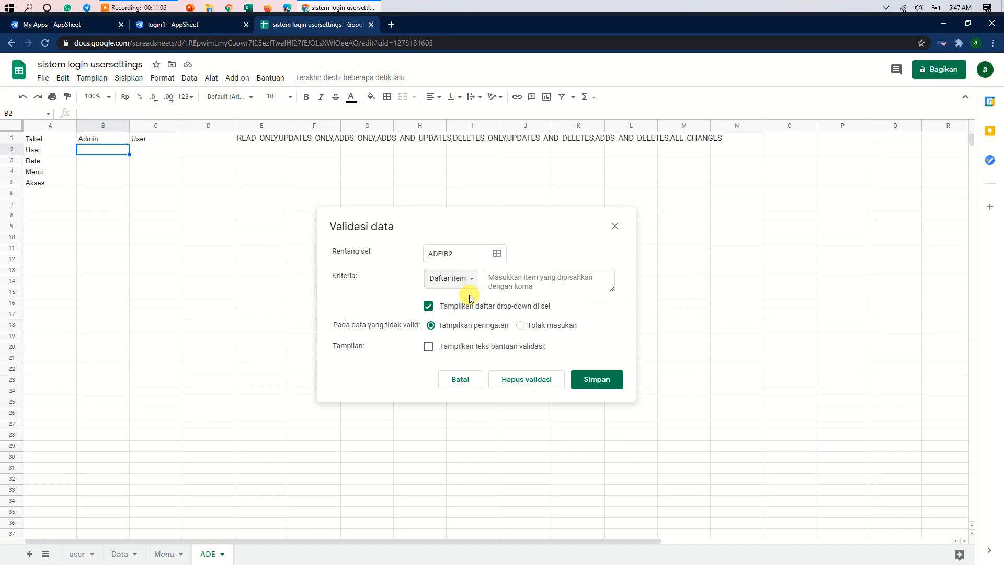
click(514, 285)
key(ctrl+v)
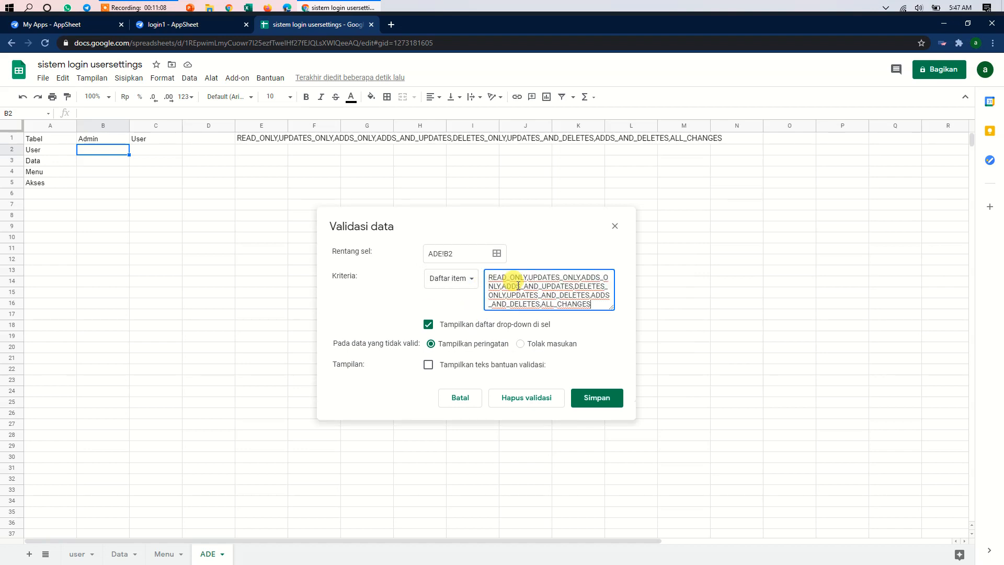
click(594, 400)
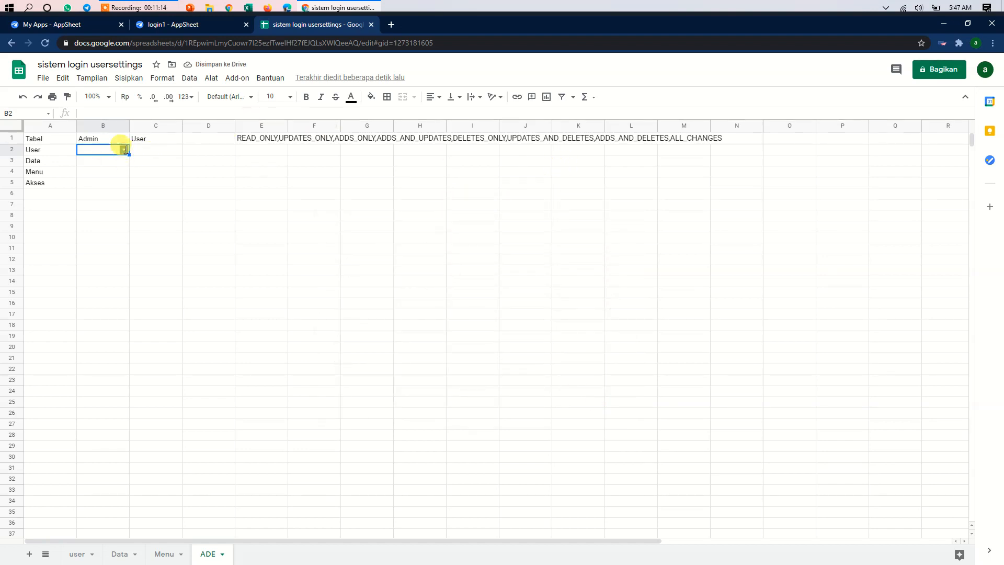
- Choose ALL_CHANGES in B2 for the Admin level and fill the cell with its dropdown across to C2
click(123, 150)
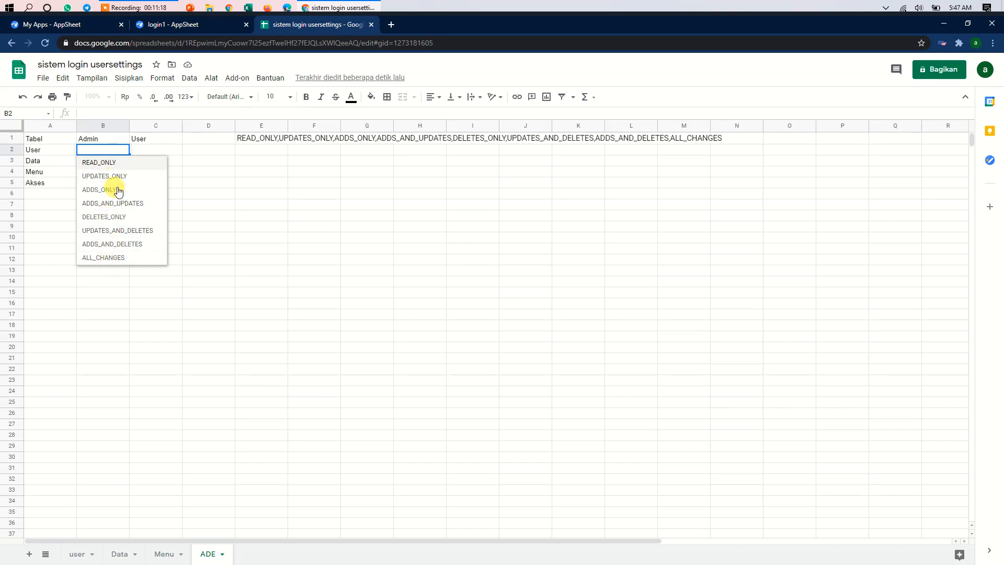
click(116, 256)
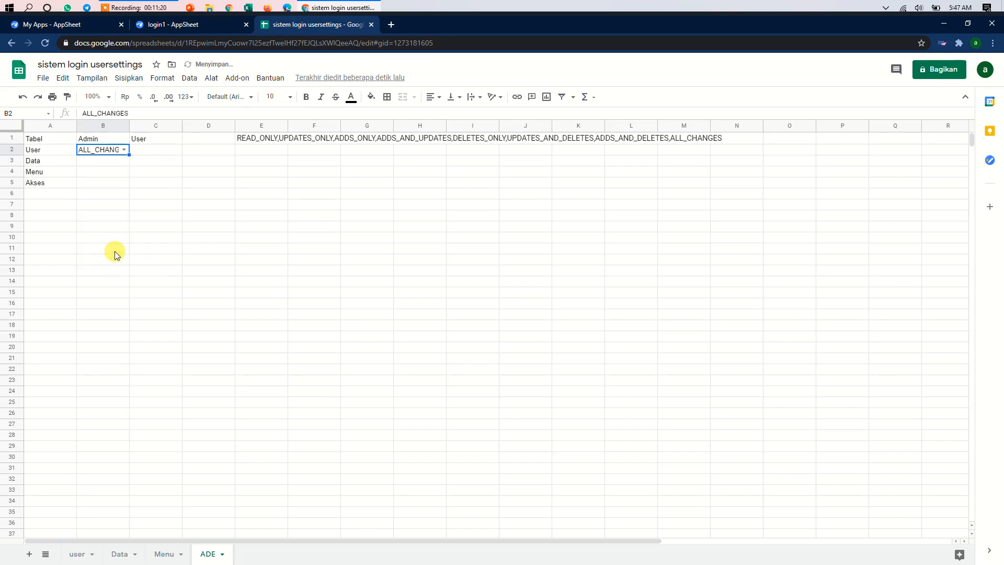
click(230, 173)
click(110, 151)
drag(130, 154, 168, 160)
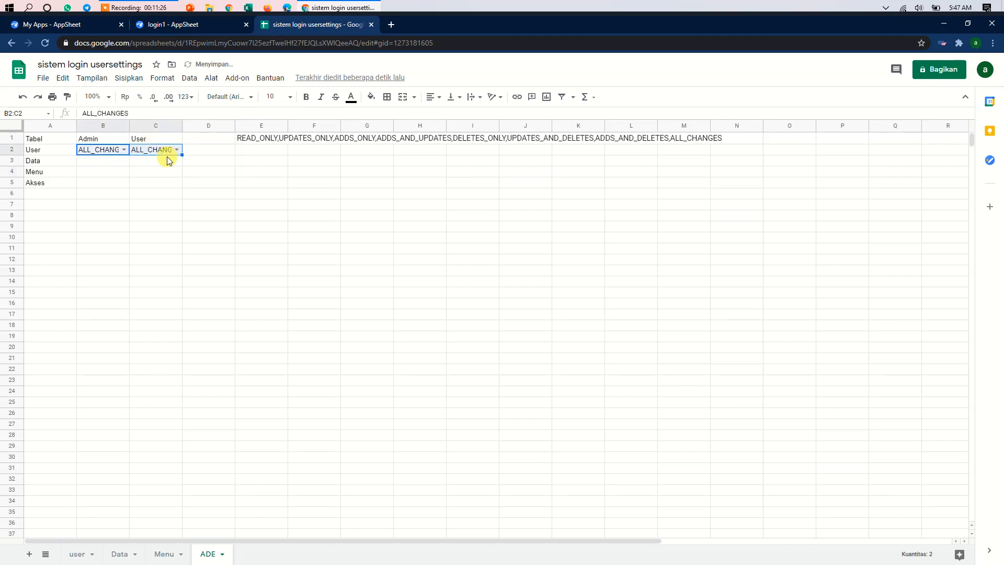
- Set the User level's mode in C2 to ADDS_AND_UPDATES
click(152, 174)
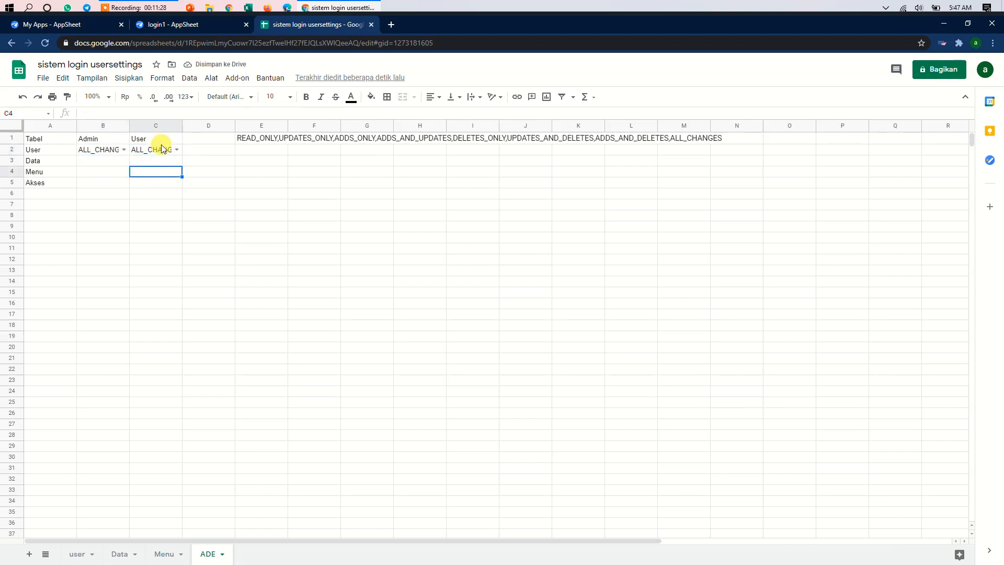
click(178, 149)
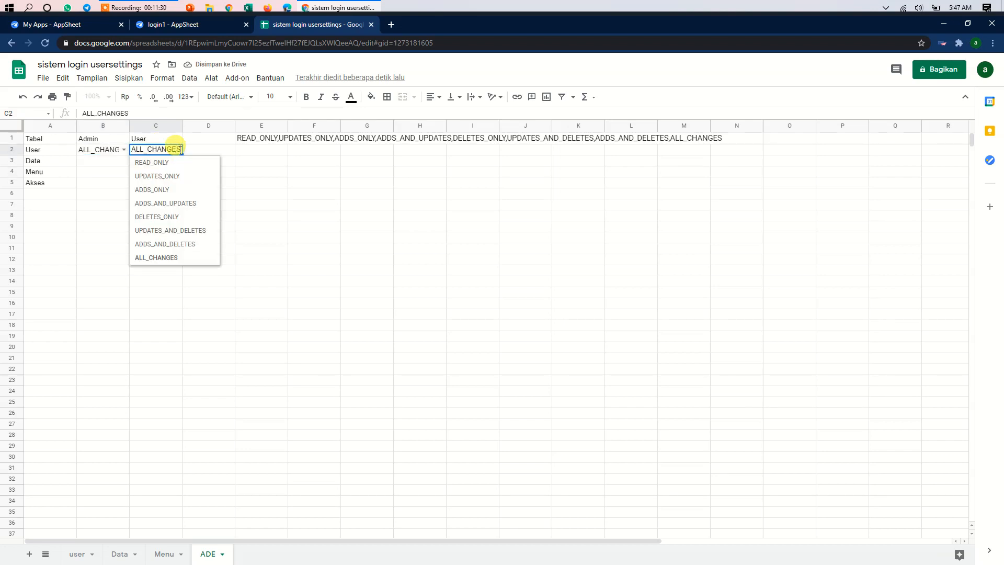
click(163, 202)
click(224, 192)
- Fill B2:C2 down to row 5 so the Data, Menu and Akses tables get the same dropdown values
click(107, 150)
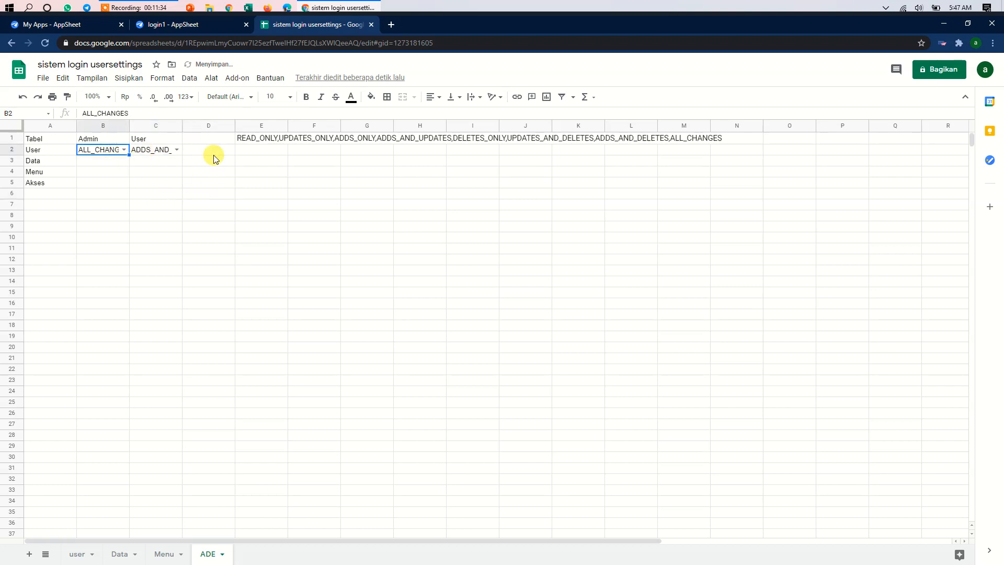
key(shift+Right)
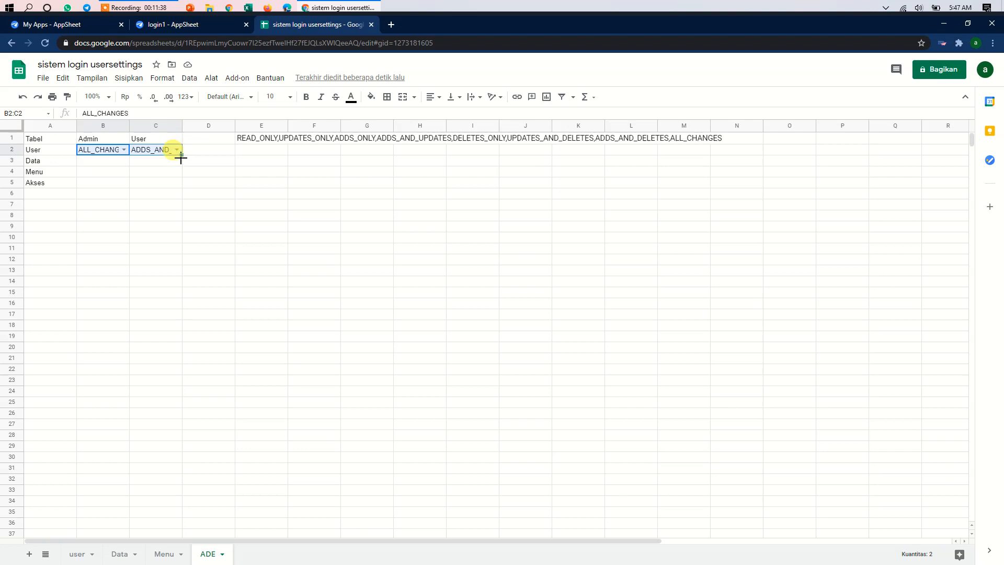
drag(181, 156, 180, 186)
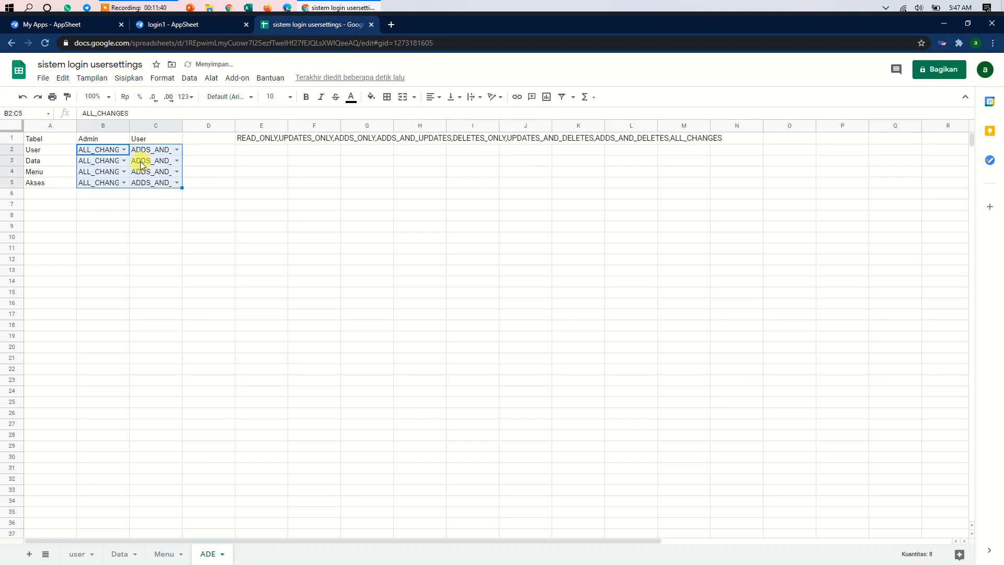
- Try UPDATES_ONLY as the User level's mode for the User table in C2, and change it back to ADDS_AND_UPDATES
click(164, 151)
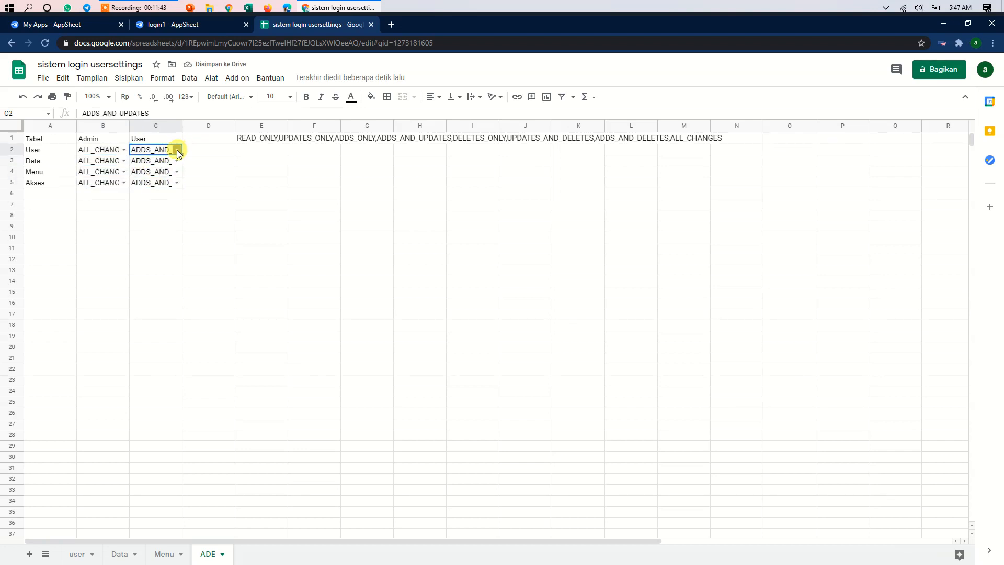
click(177, 150)
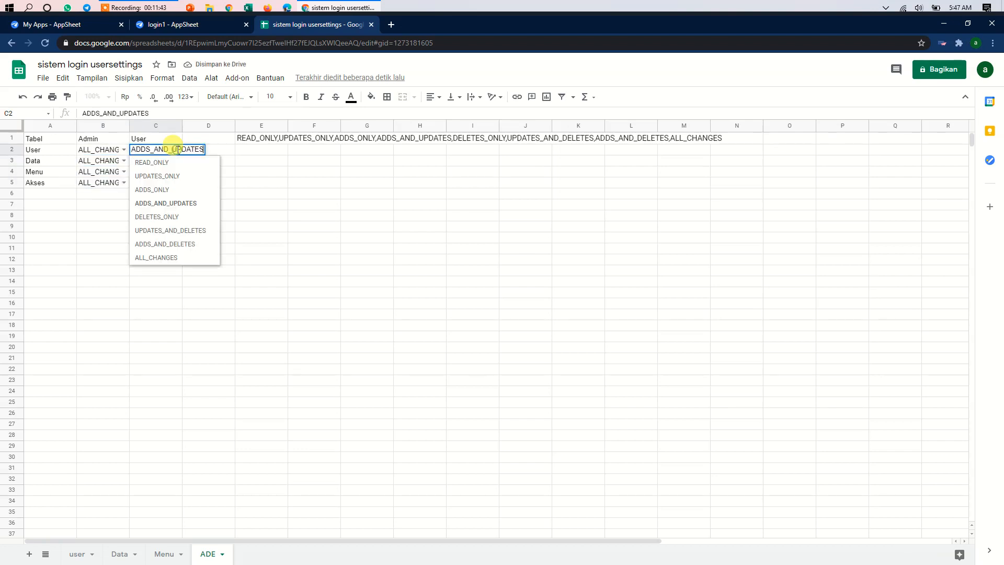
click(167, 177)
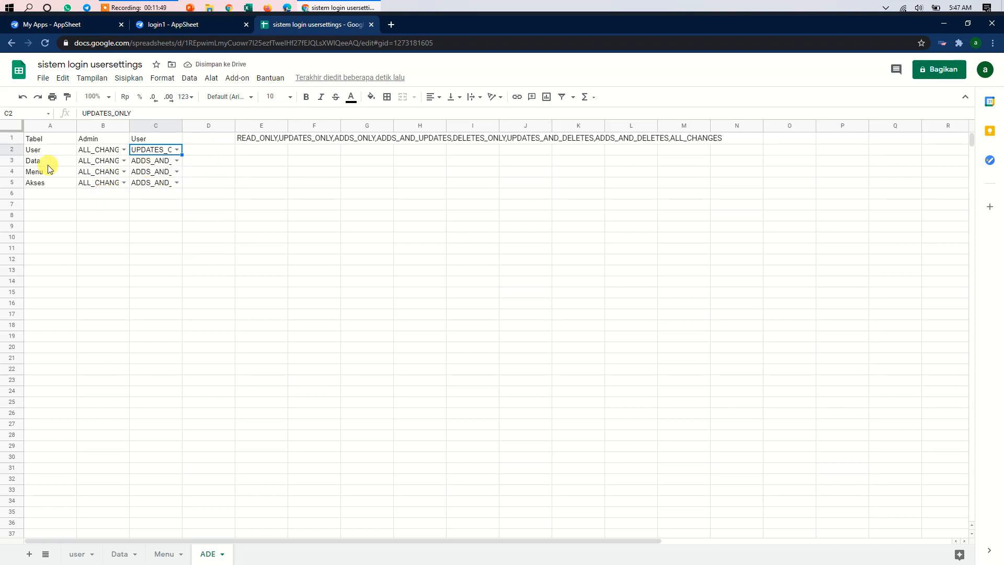
double_click(178, 150)
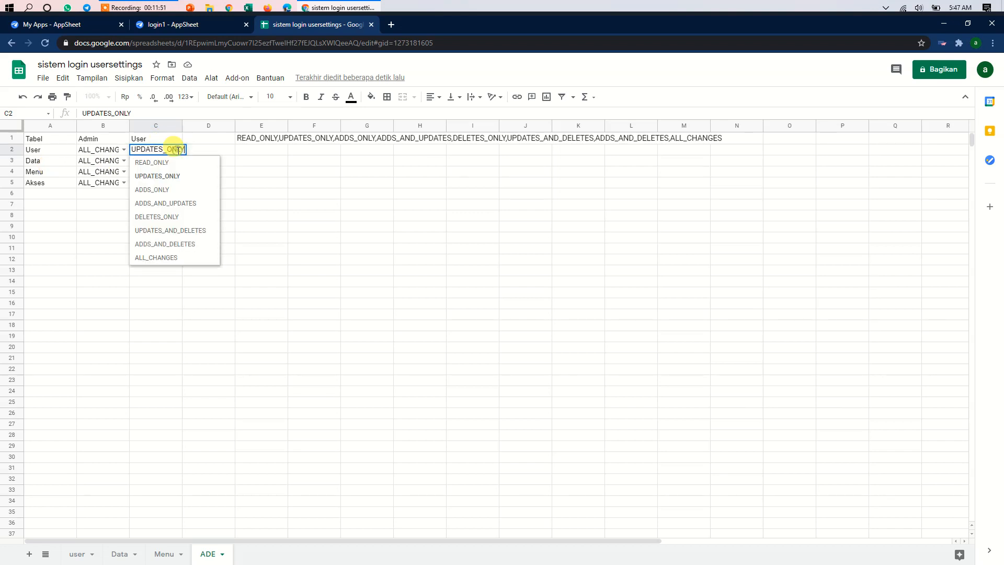
click(178, 203)
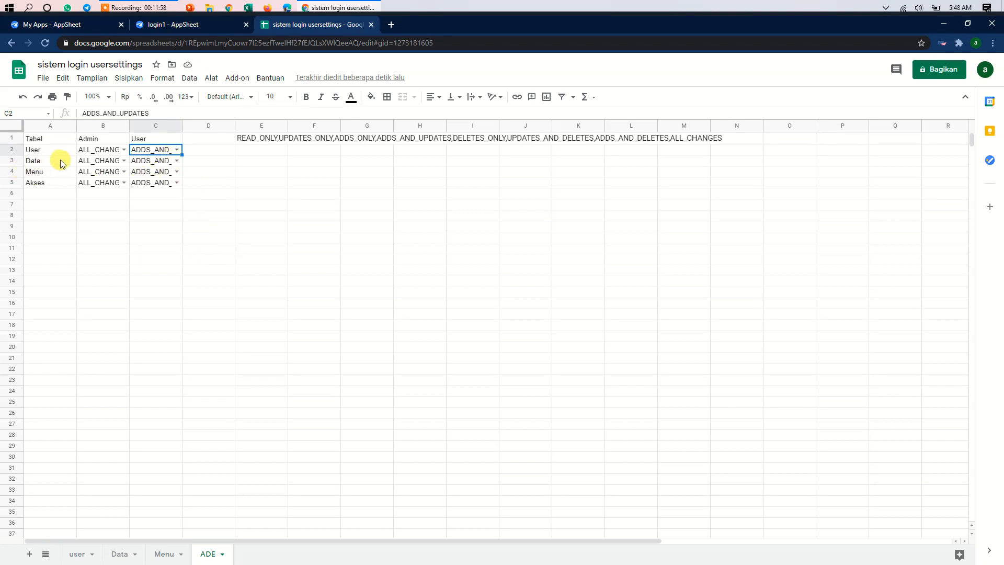
- Set the User level's mode for the User table in C2 to UPDATES_ONLY
double_click(177, 149)
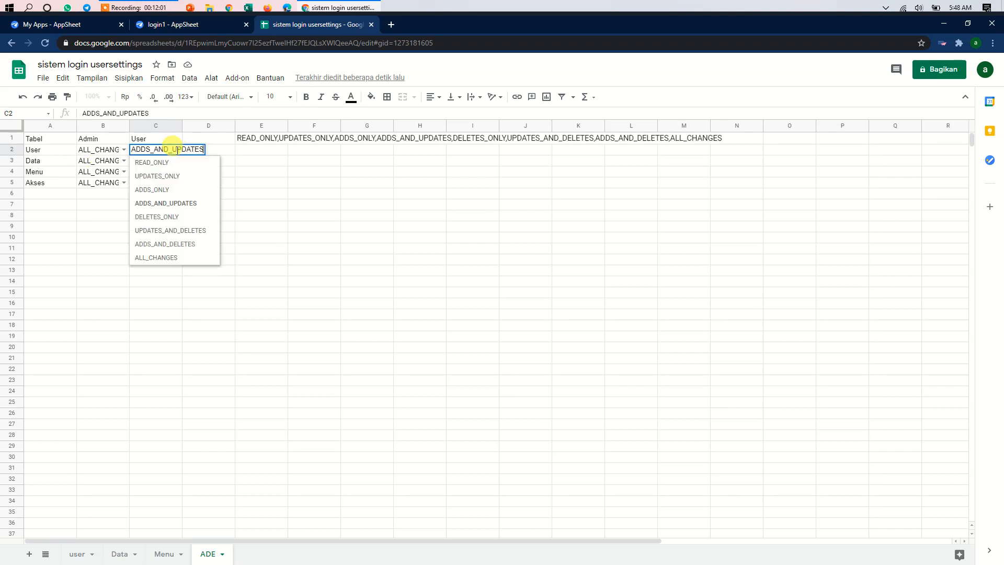
click(175, 176)
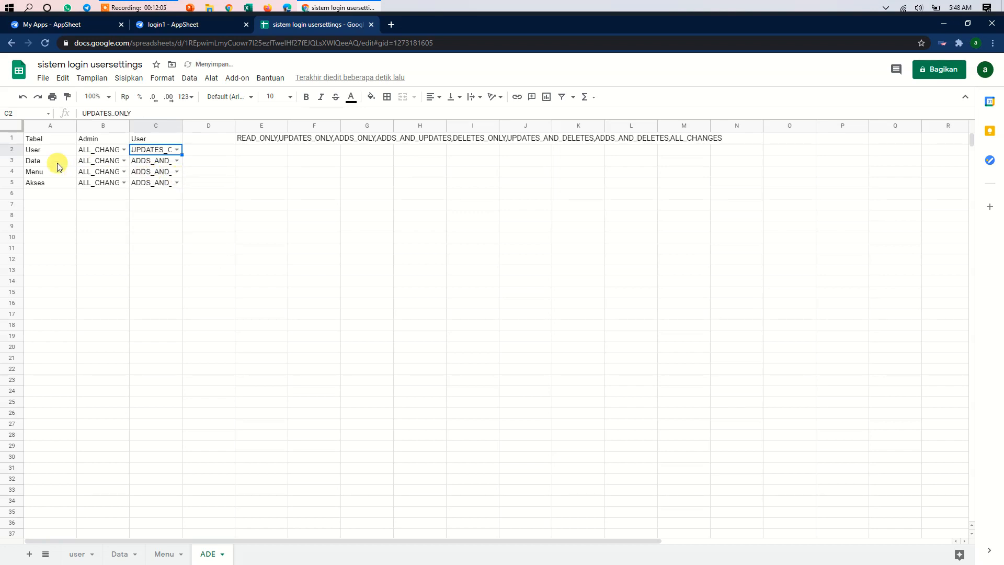
click(175, 163)
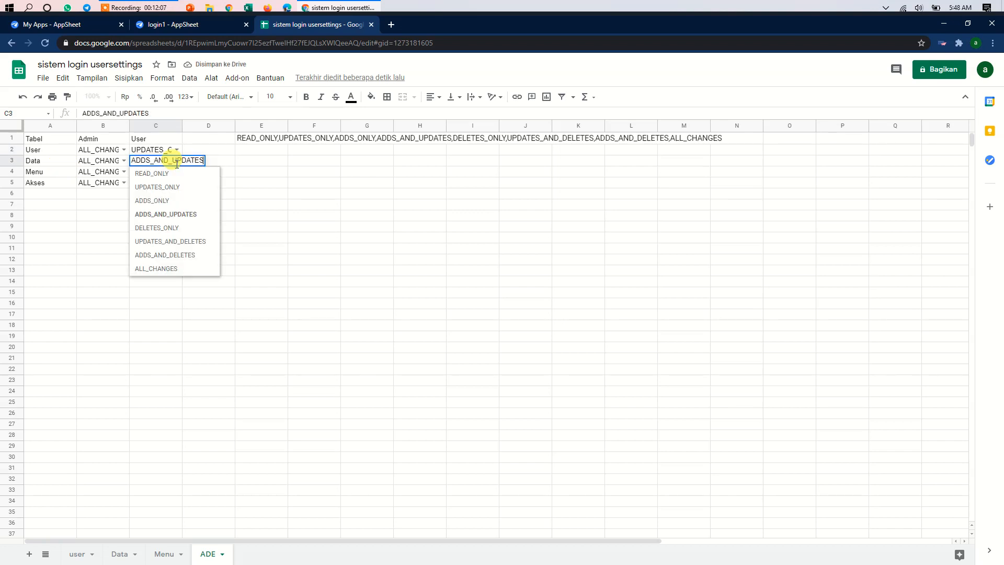
click(309, 203)
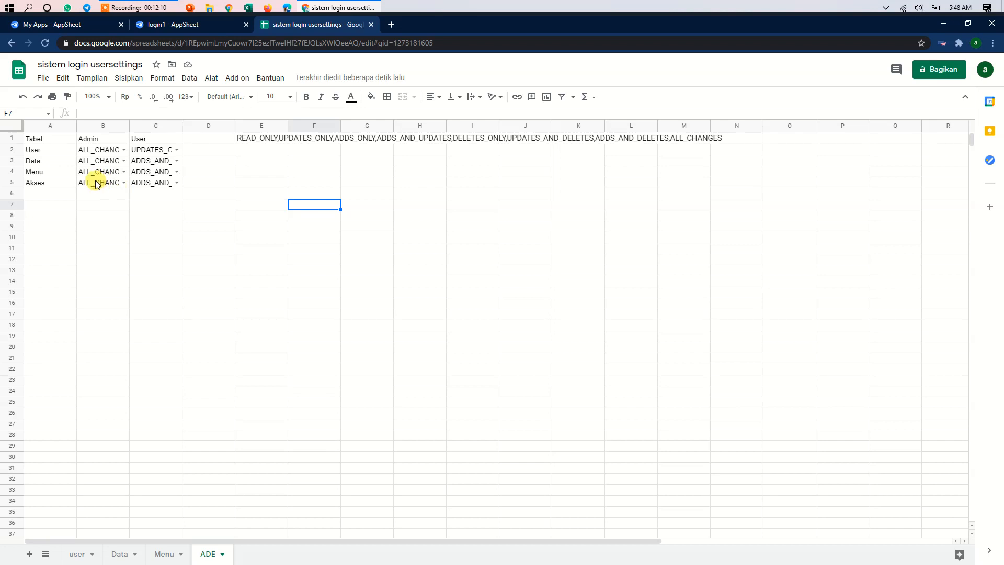
- Set the User level's modes for the Menu and Akses tables in C4 and C5 to READ_ONLY
click(176, 172)
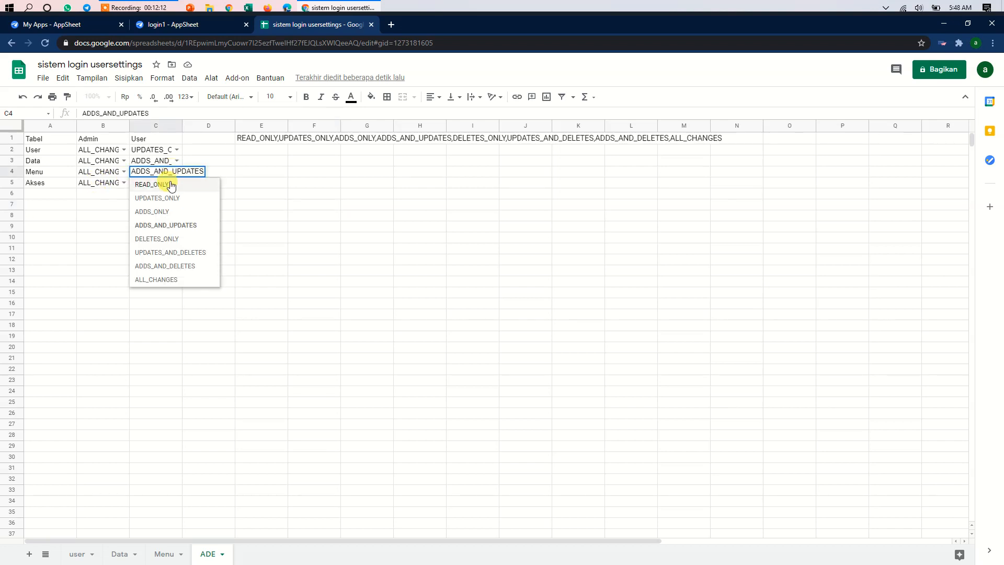
click(162, 184)
click(177, 184)
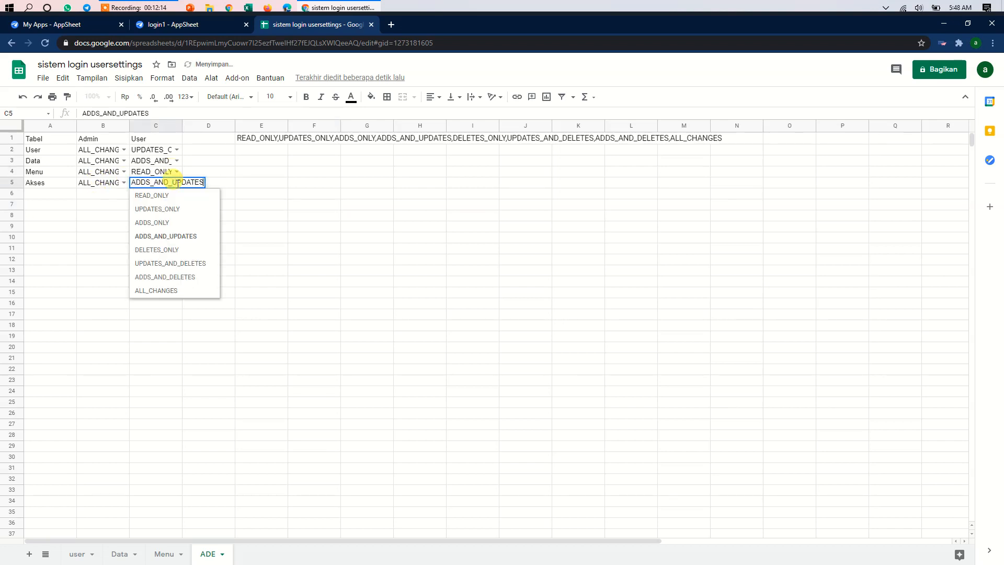
click(165, 197)
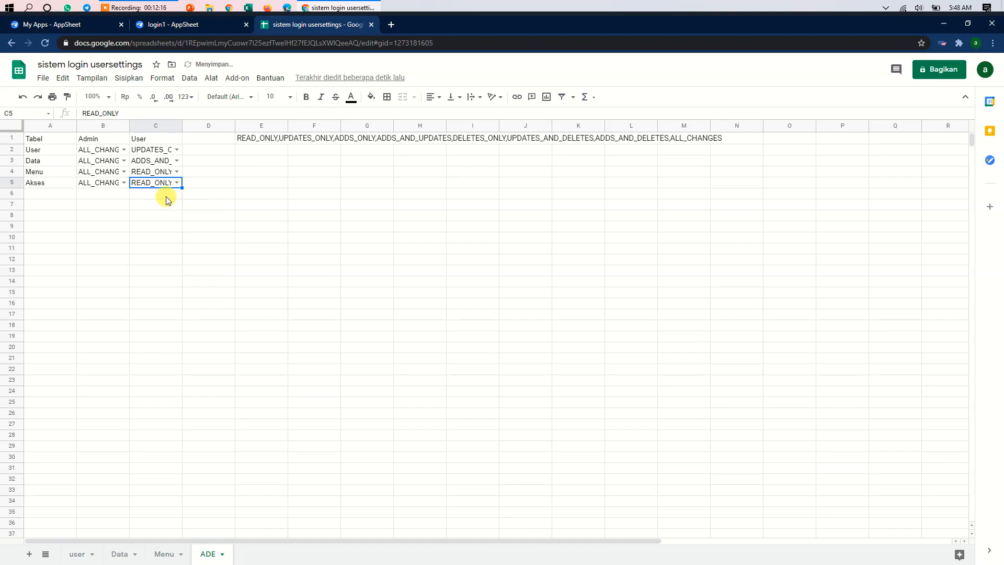
click(304, 265)
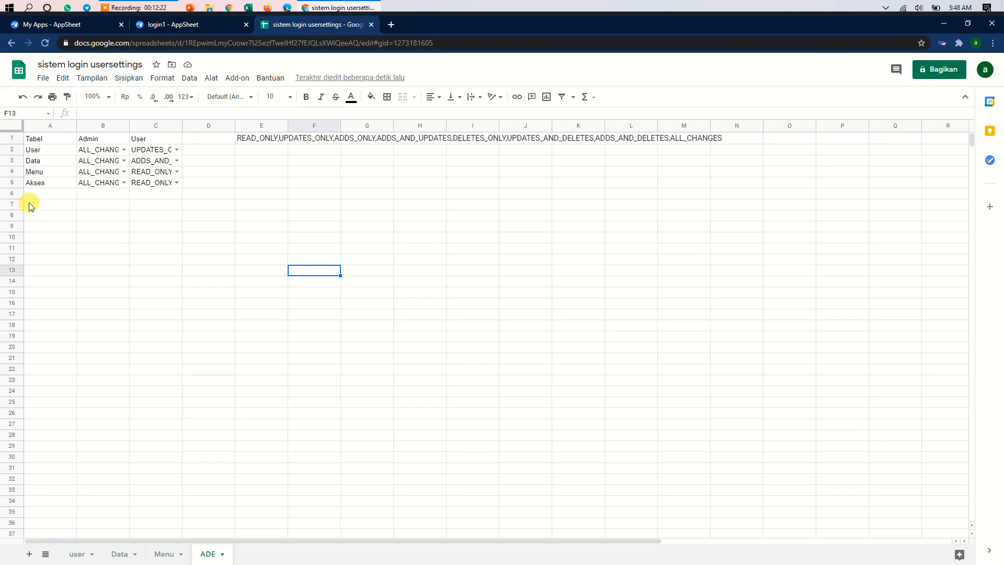
click(350, 211)
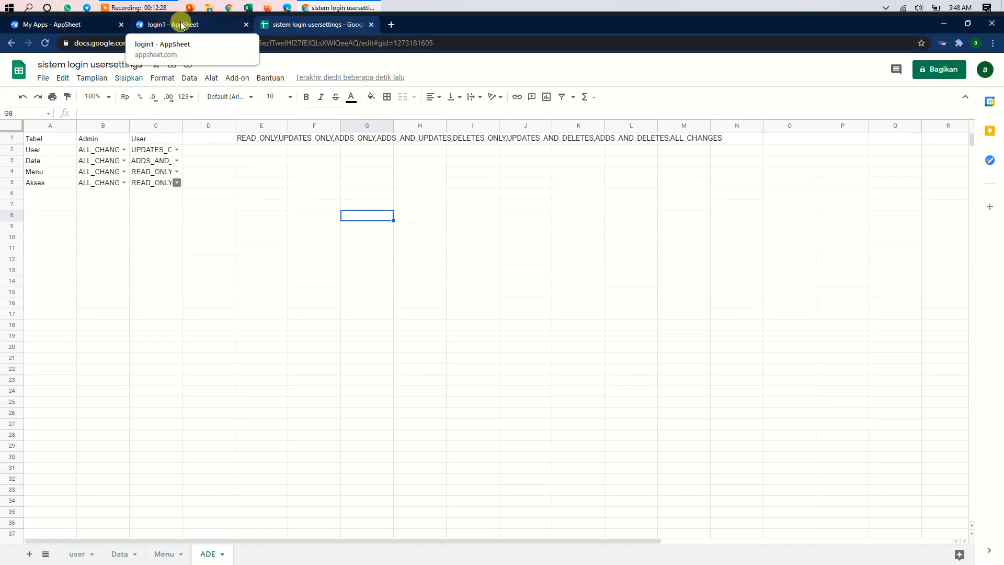
- Clear the comma-separated list of update modes from cell E1 of the ADE sheet
click(252, 142)
key(Delete)
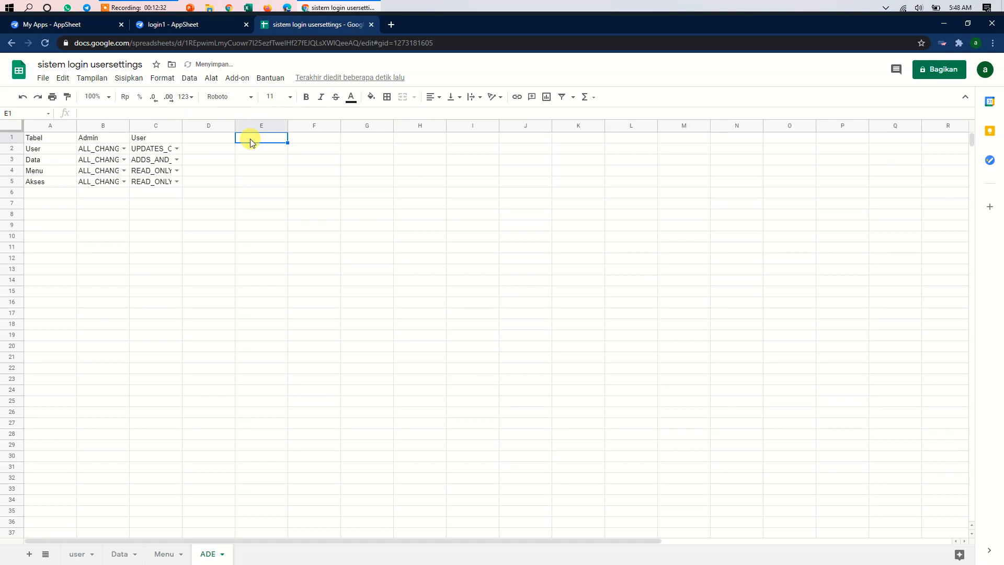
click(267, 226)
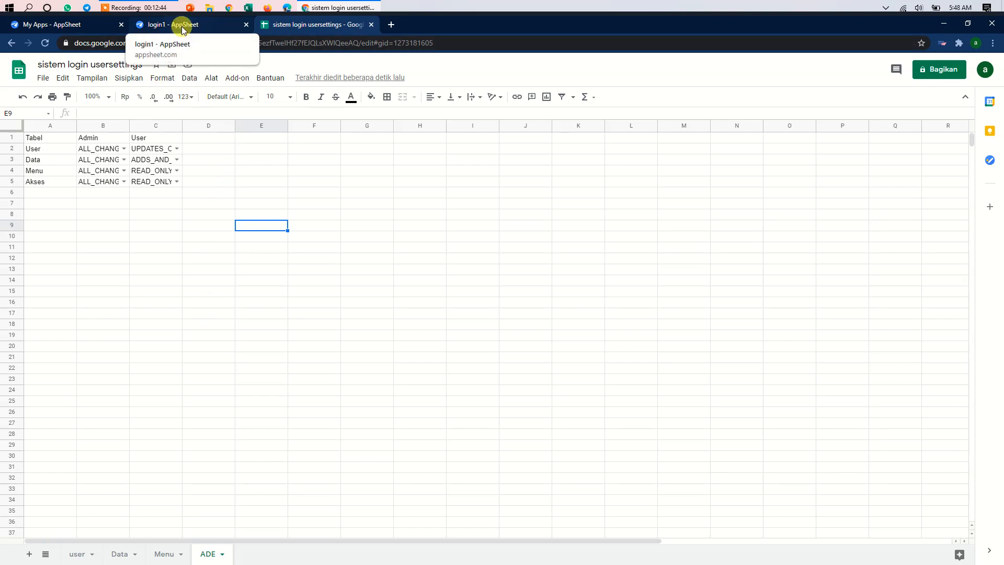
click(123, 148)
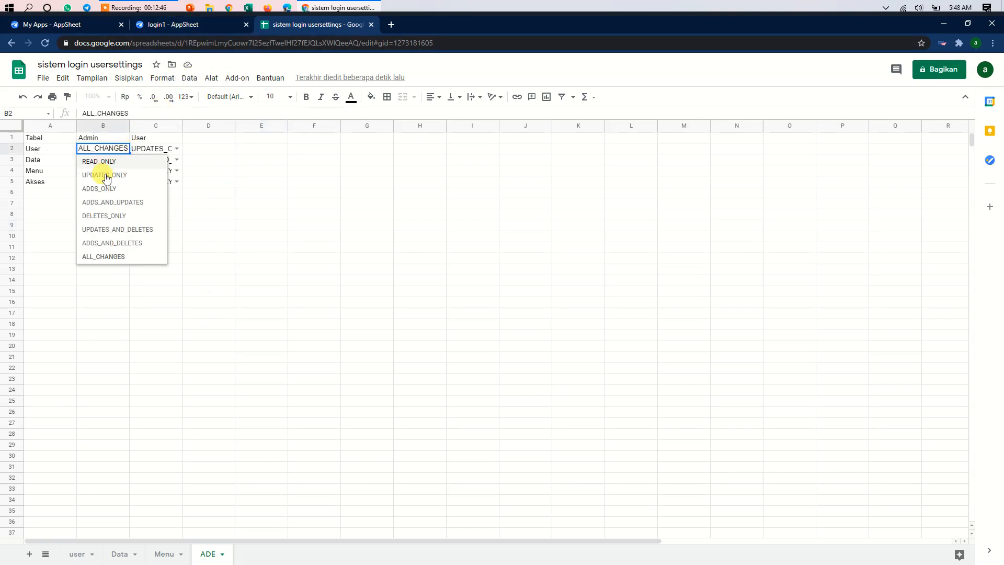
click(353, 194)
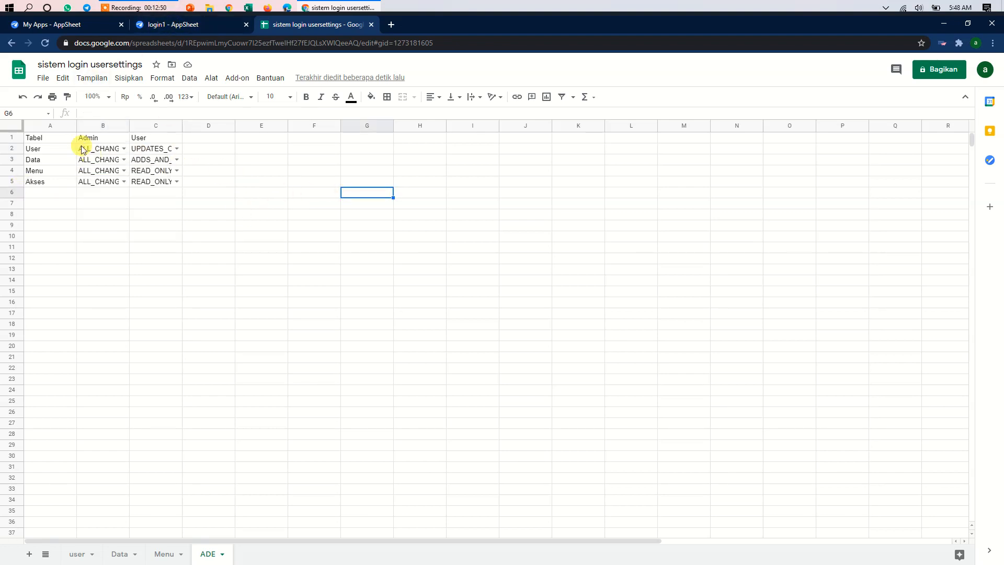
- Switch to the login1 app in AppSheet and close the user table's update-mode expression without saving
click(190, 24)
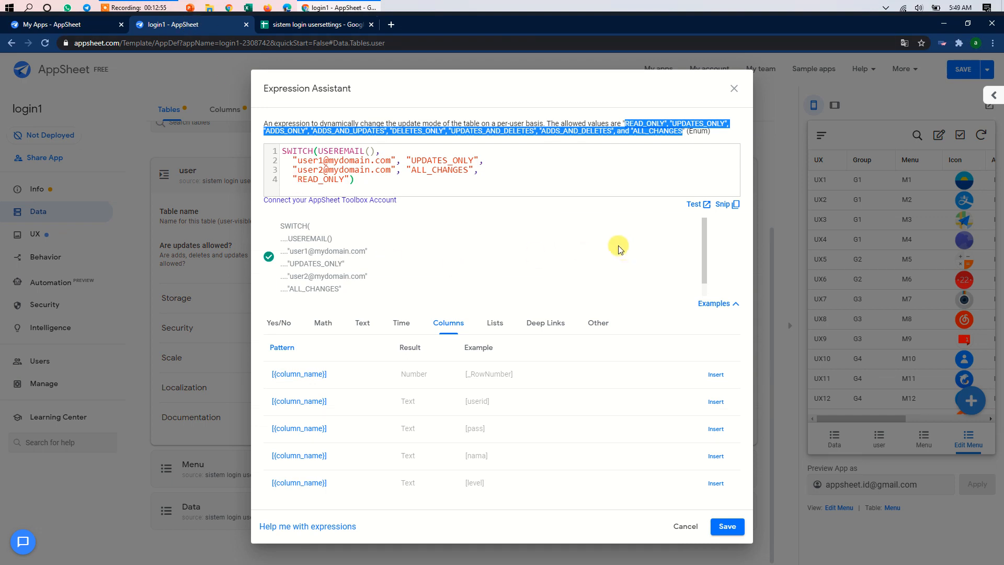
click(739, 90)
click(565, 252)
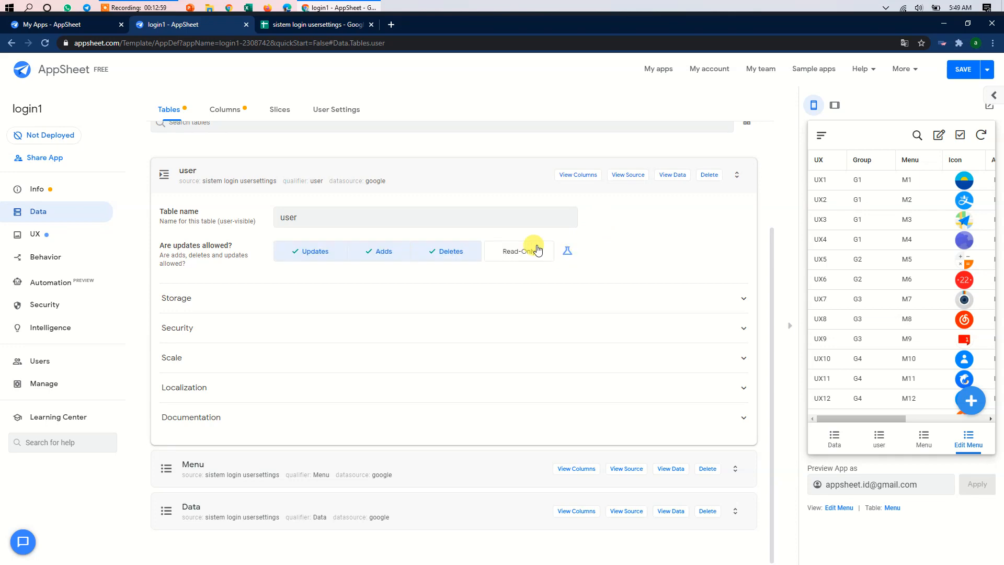
scroll(224, 167, up, 3)
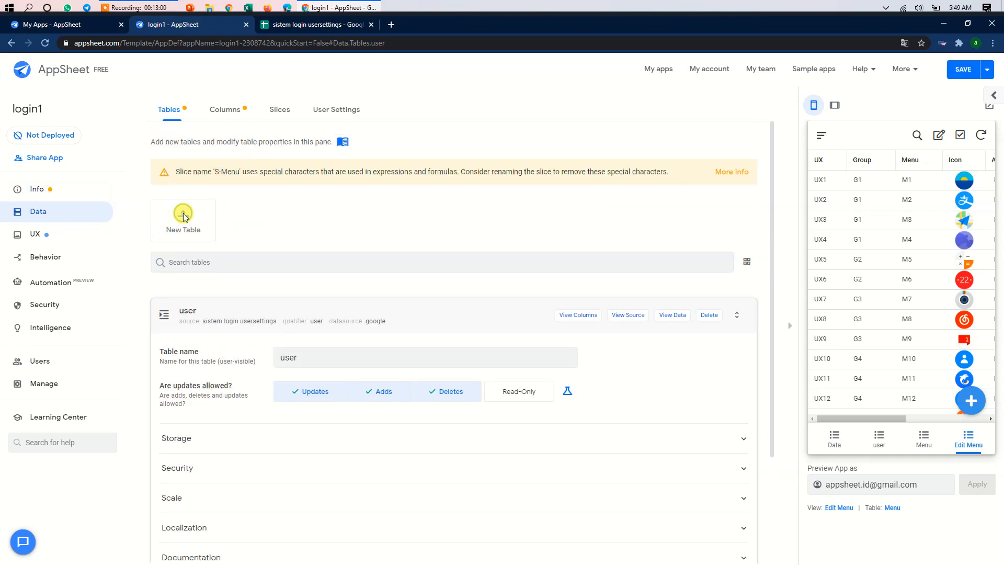
click(183, 213)
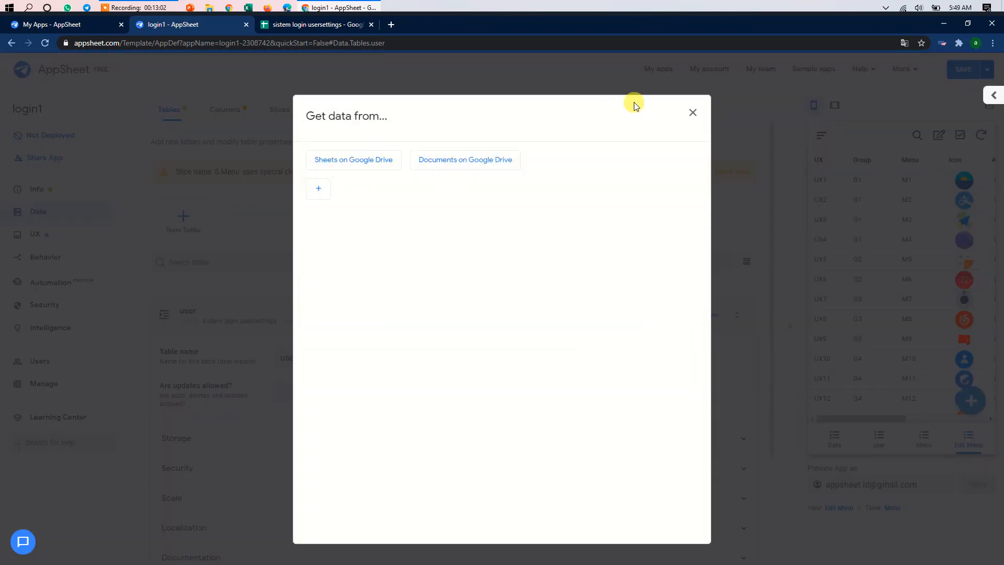
click(691, 111)
click(46, 43)
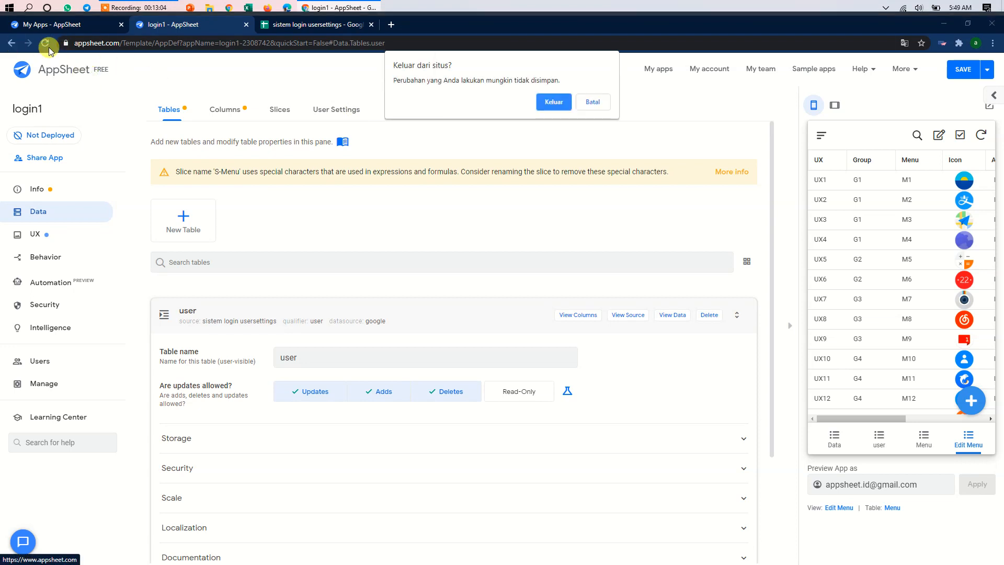
click(592, 101)
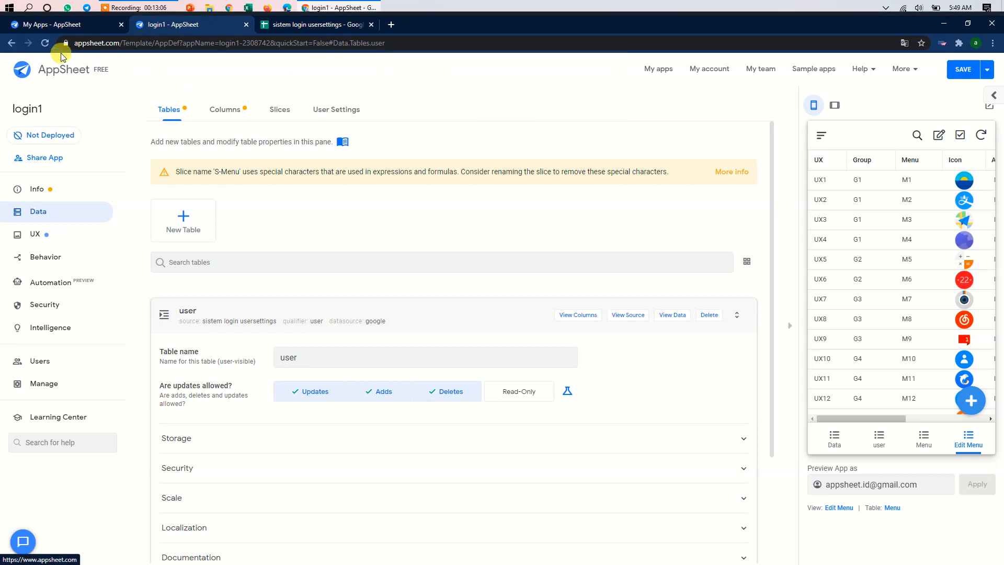
- Reload the login1 app editor, discarding unsaved changes, and return to the options for adding tables
click(44, 44)
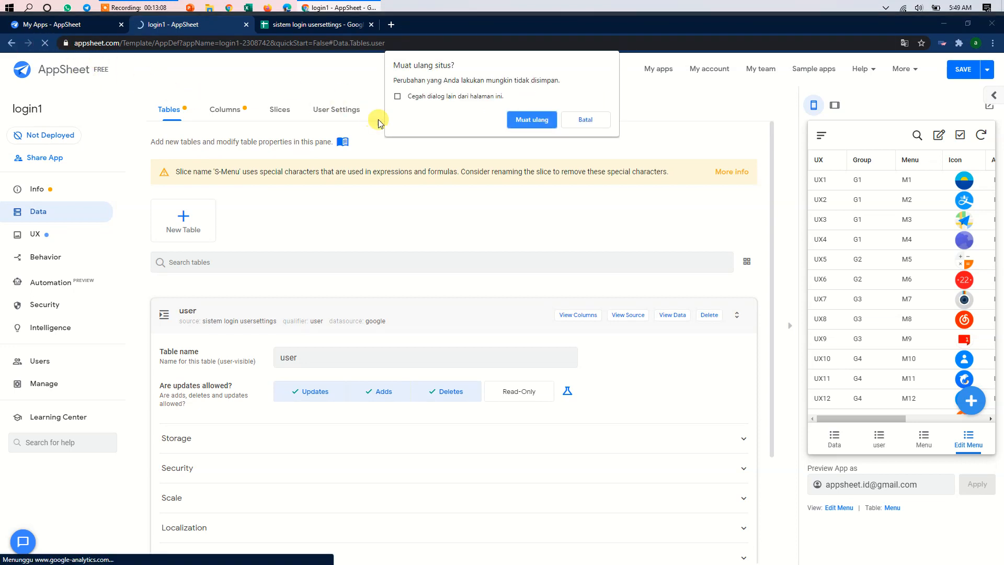
click(540, 119)
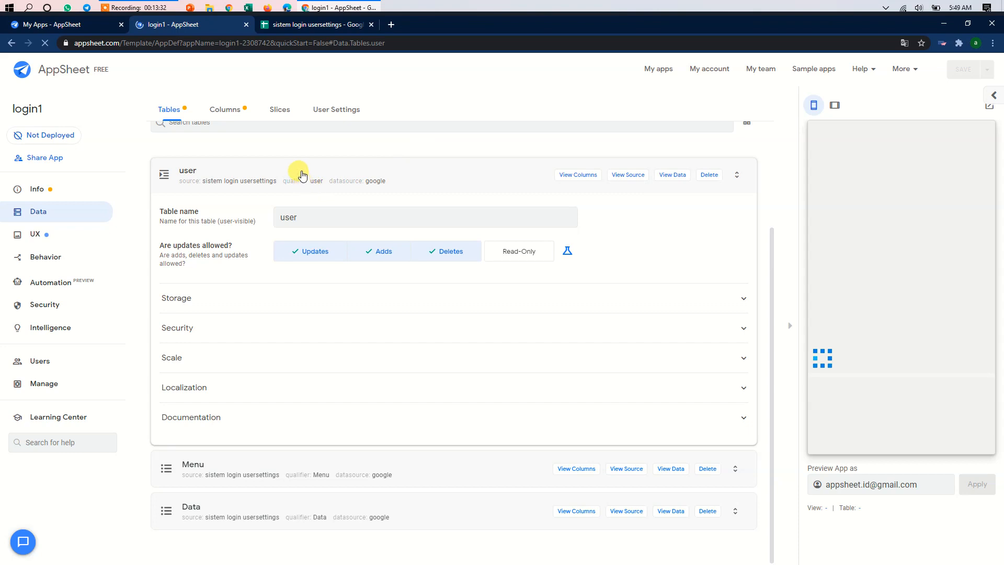
scroll(302, 174, up, 2)
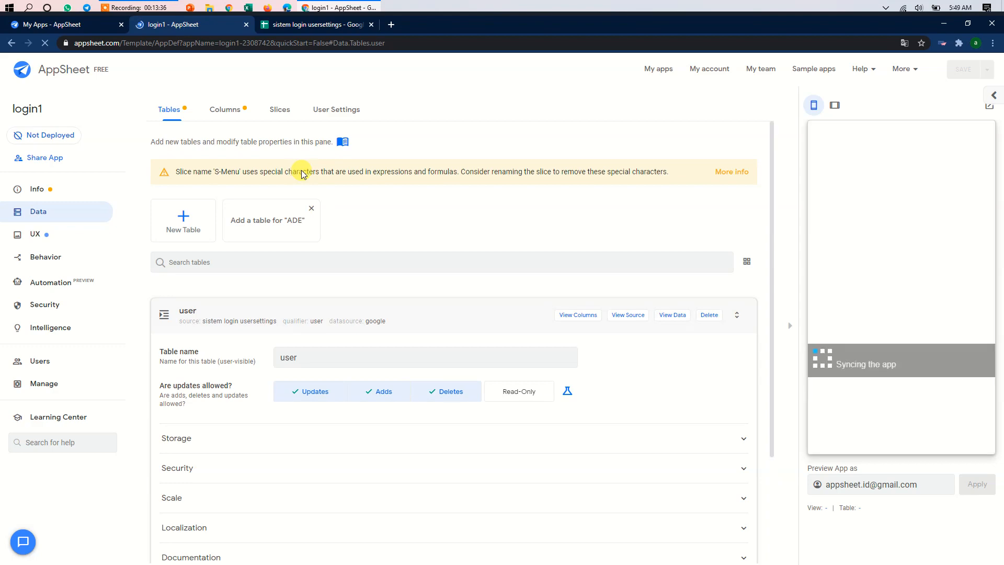
click(334, 25)
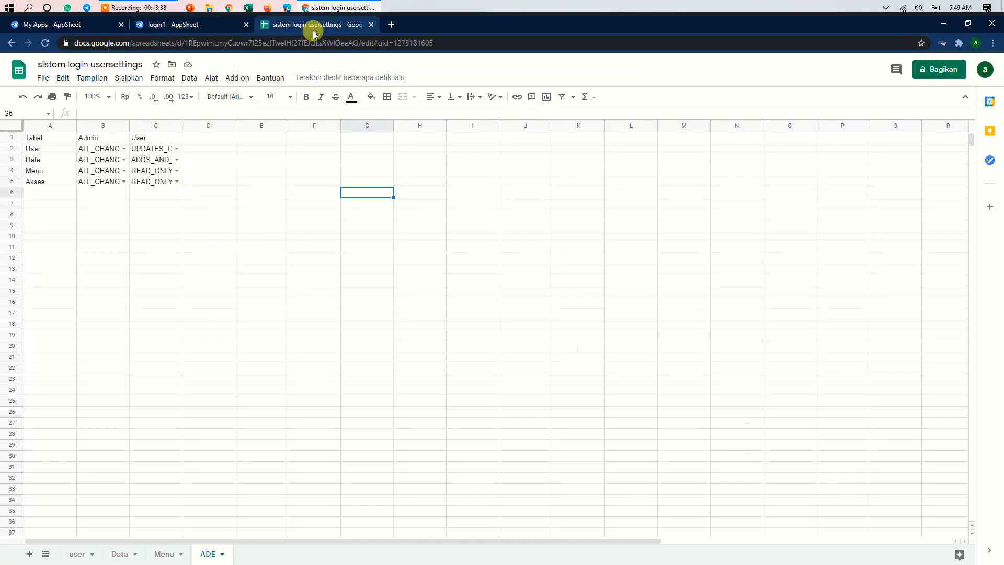
click(191, 25)
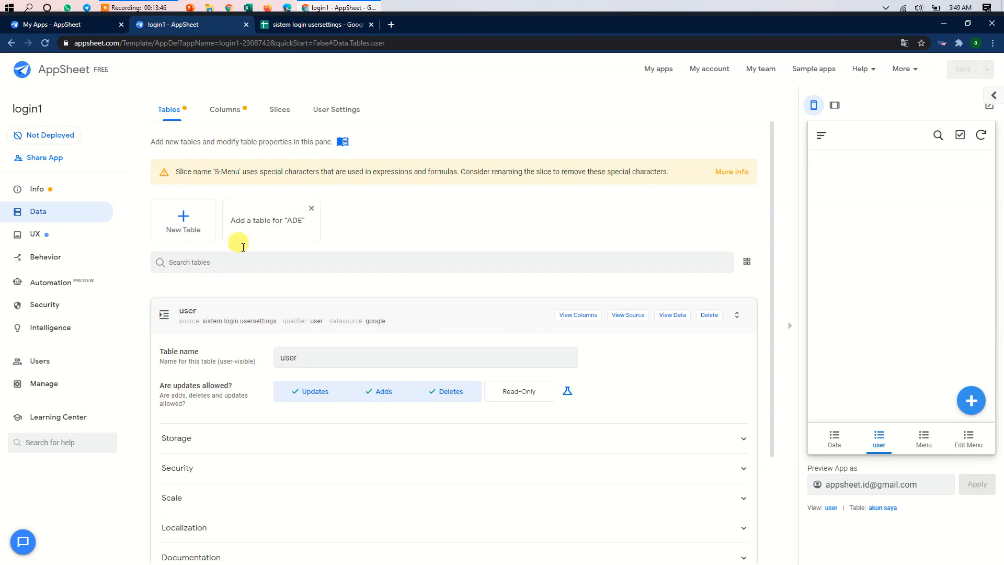
click(333, 25)
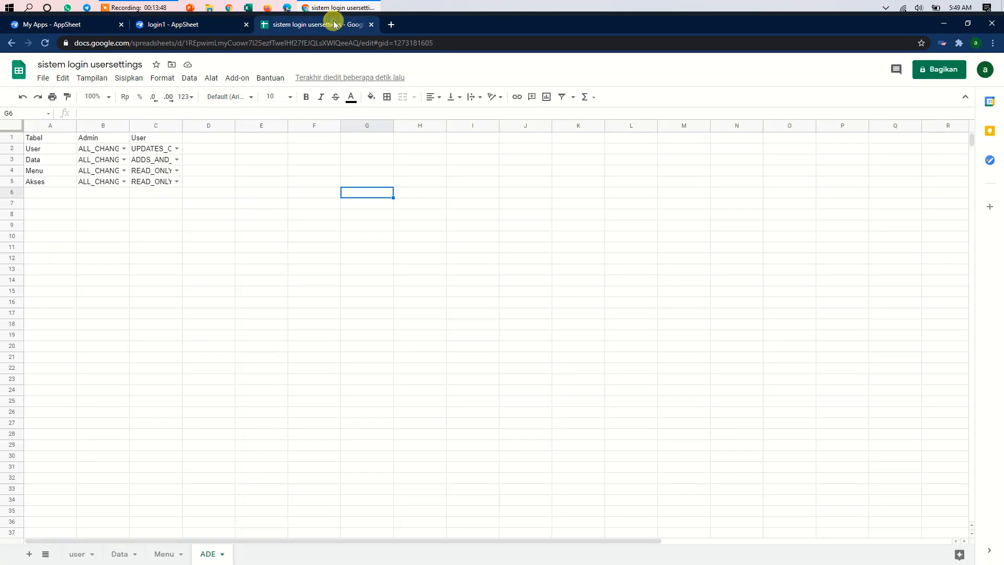
click(207, 25)
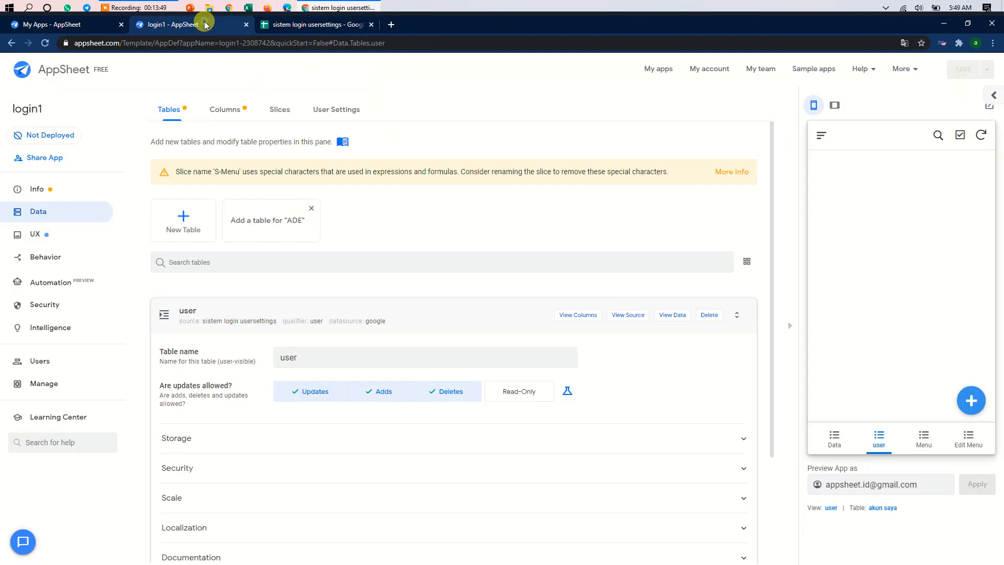
- Add the suggested table for the ADE sheet to the app and expand the user table's settings
click(278, 221)
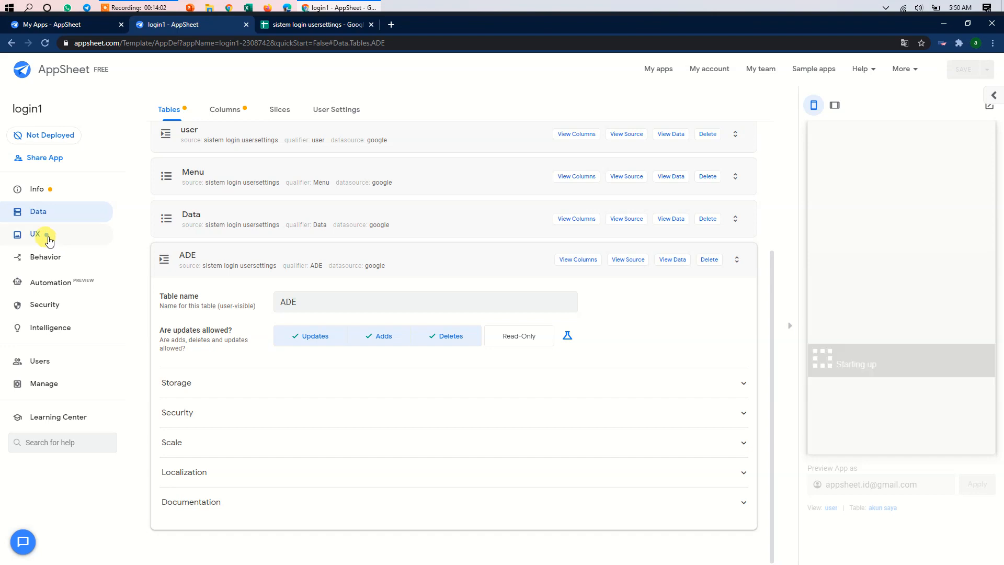
scroll(340, 219, up, 3)
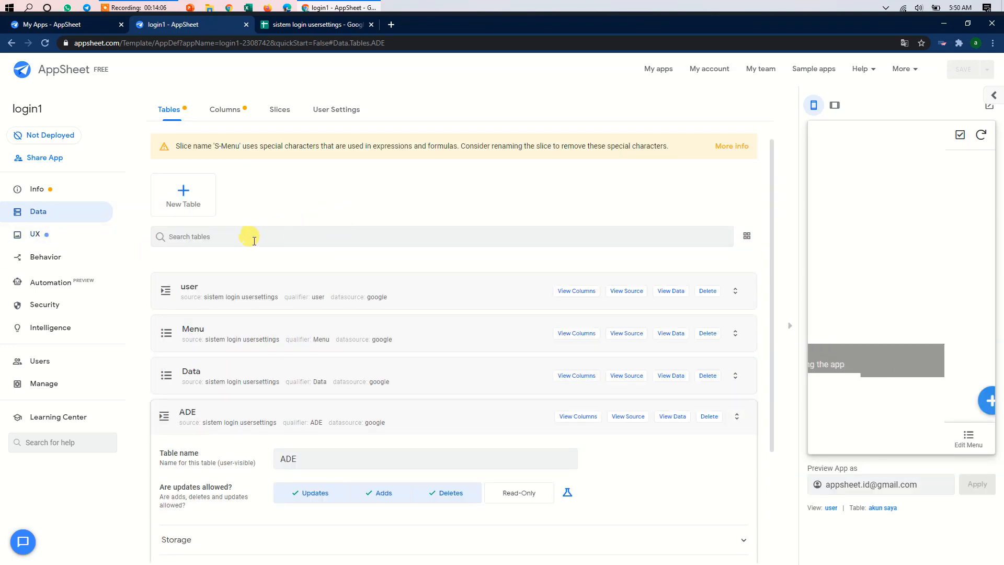
click(266, 292)
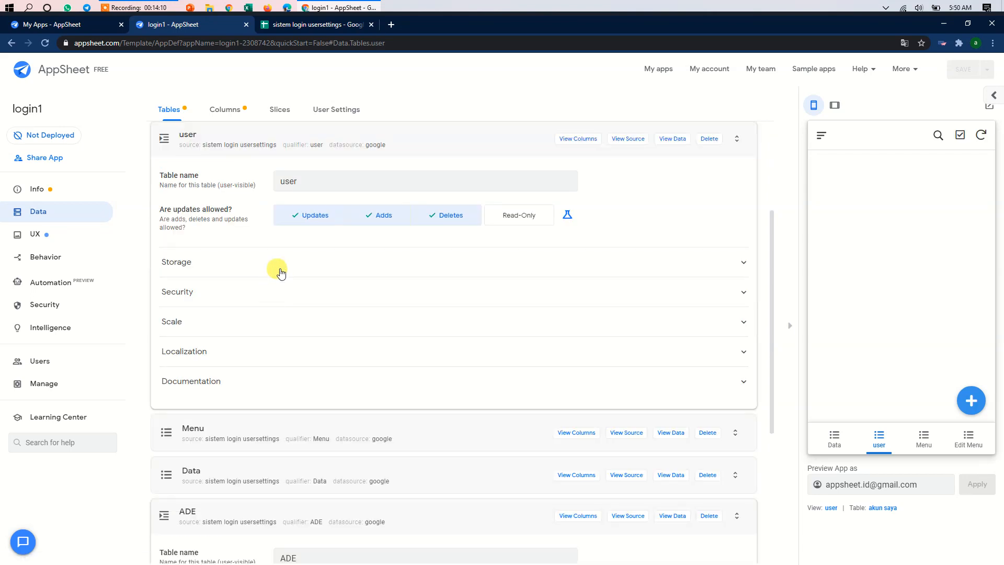
scroll(632, 301, up, 1)
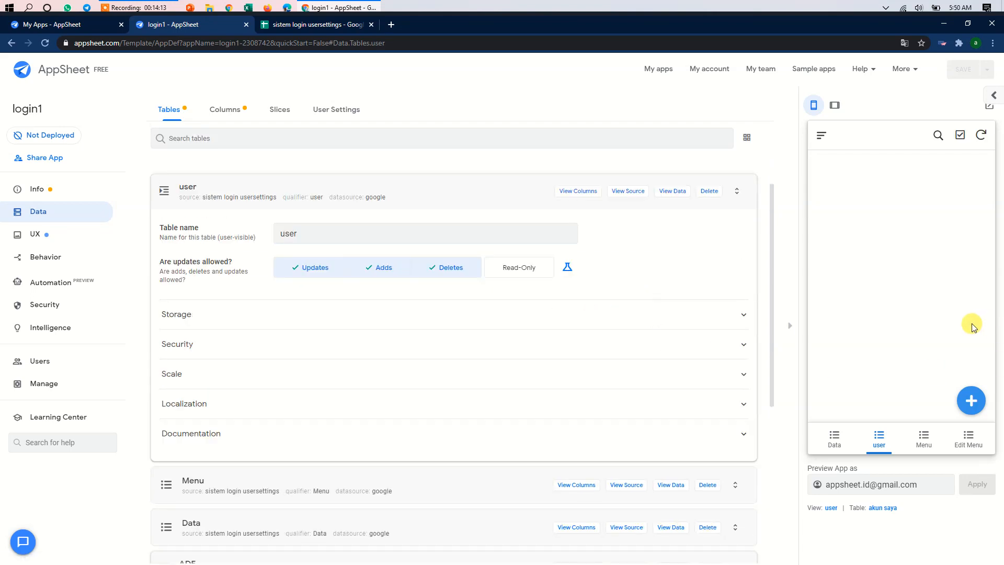
- Review the Menu table's settings and show the Edit Menu view in the app preview
click(211, 195)
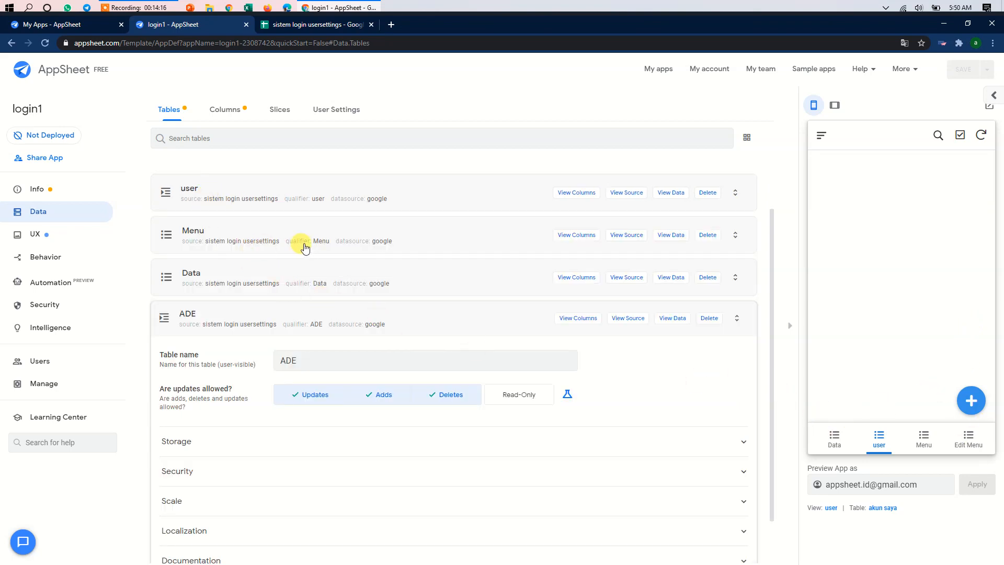
click(315, 240)
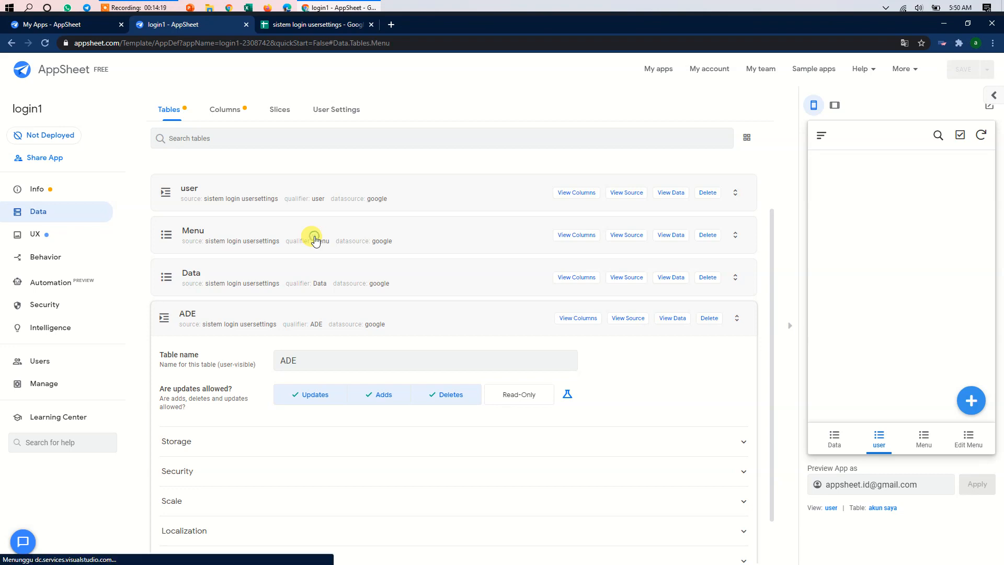
click(967, 442)
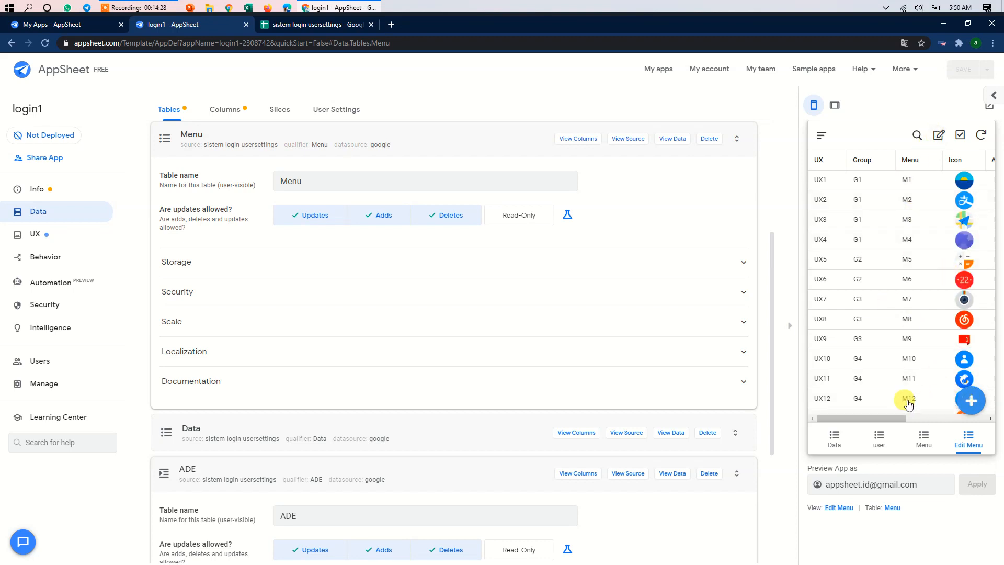
scroll(245, 263, up, 2)
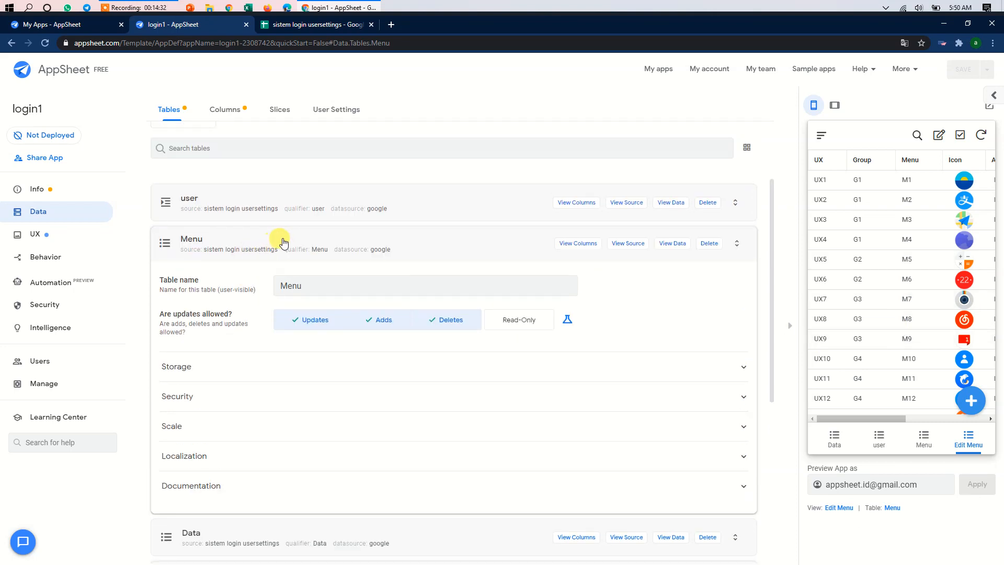
click(283, 242)
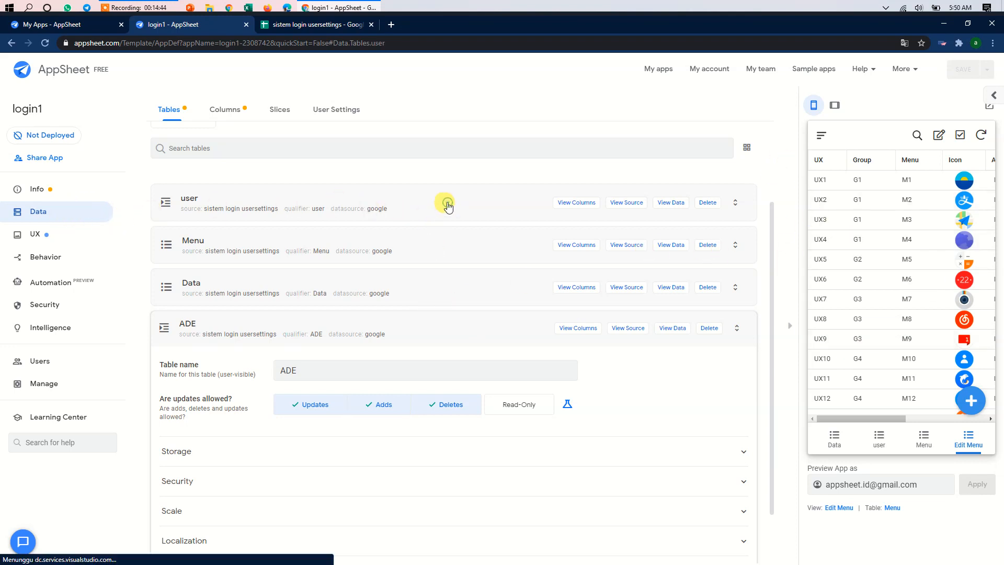
- Switch the user table's allowed-updates setting to an expression and open it for editing
click(448, 205)
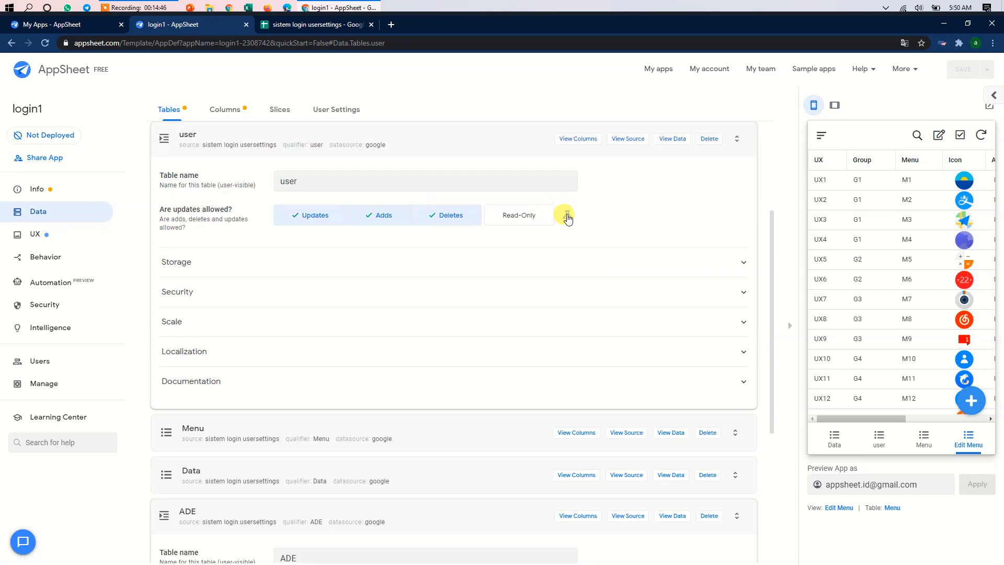
click(567, 215)
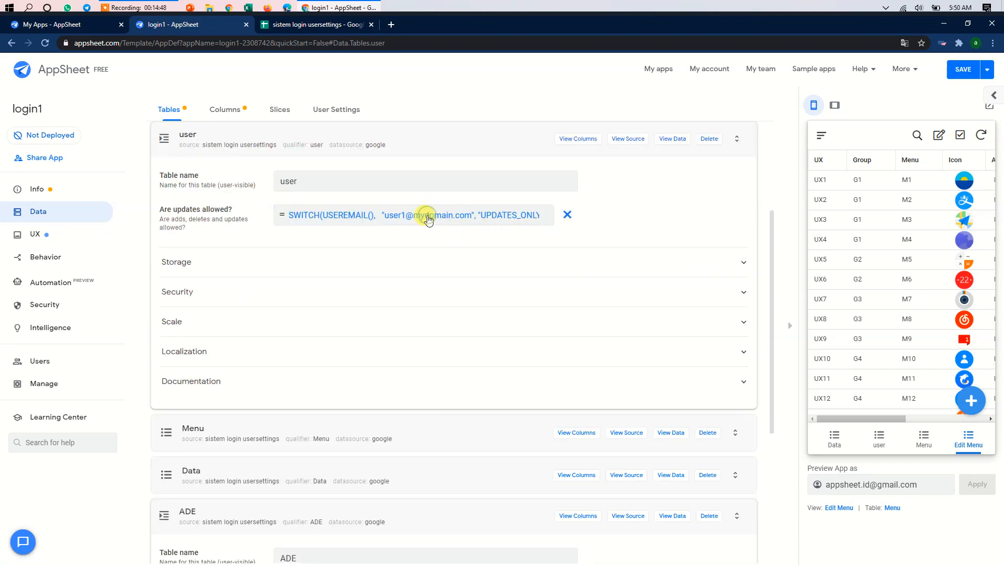
click(426, 216)
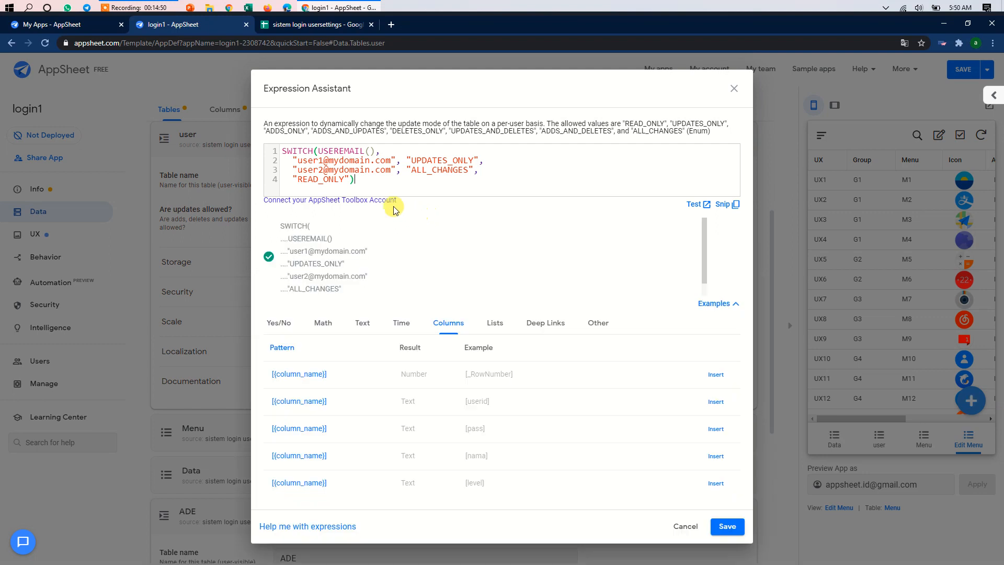
- Replace the USEREMAIL function in the SWITCH expression with Usersettings
double_click(341, 151)
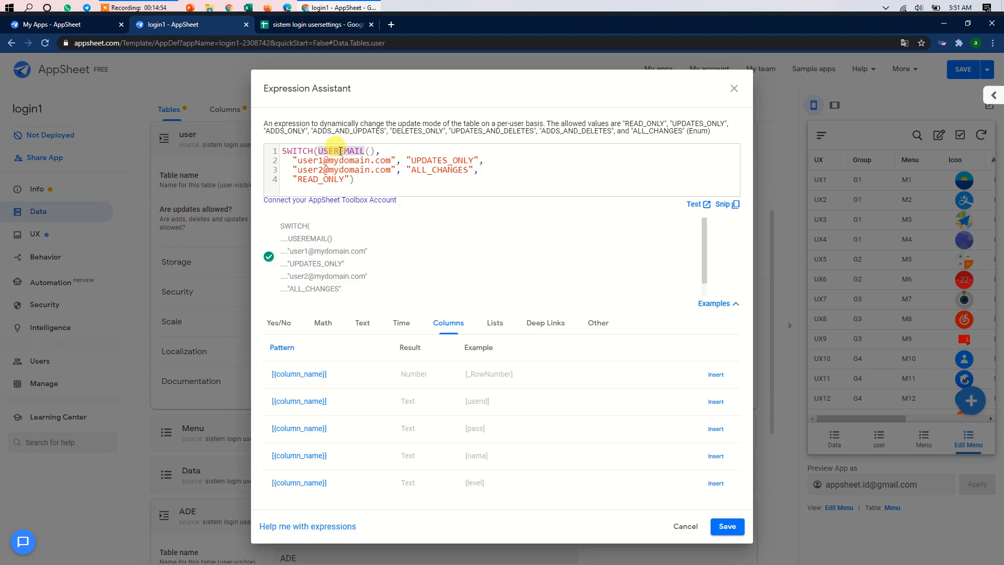
text(Us)
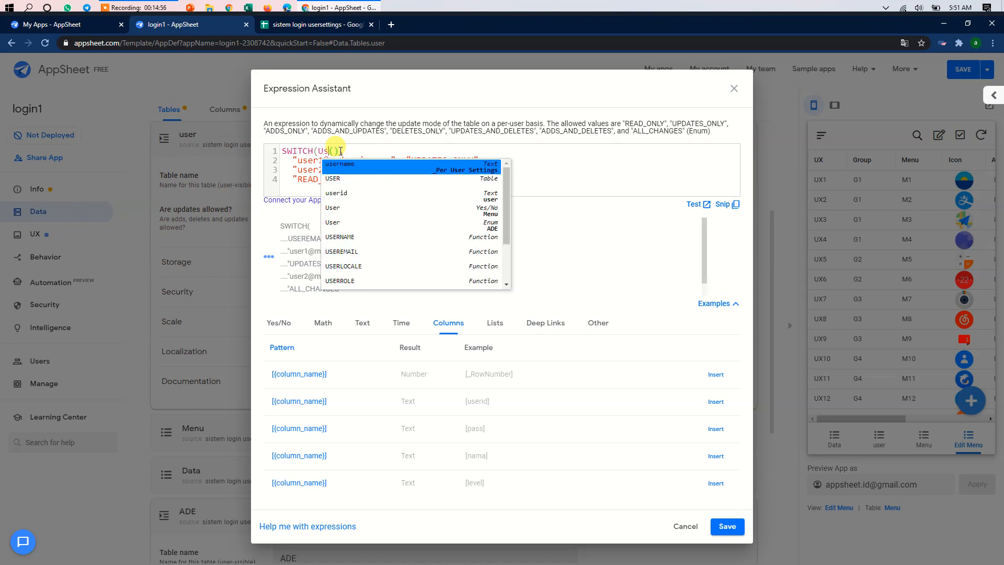
text(erSetti)
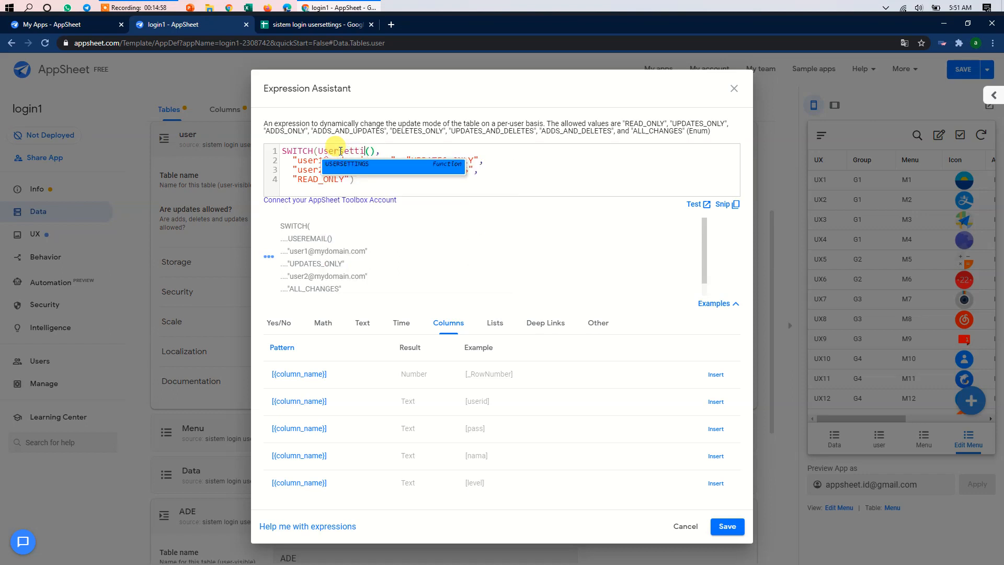
text(ngs)
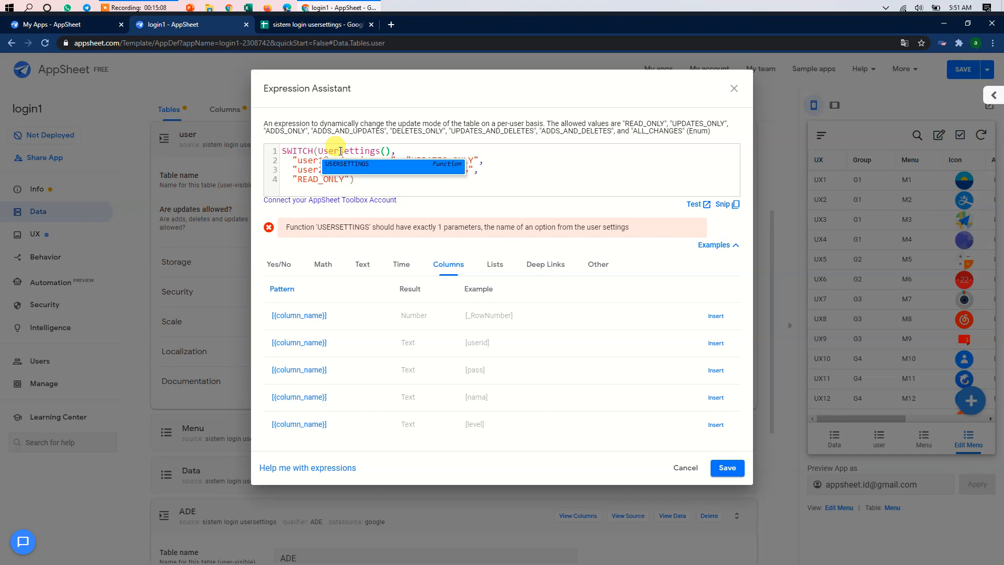
- Examine the column headings of the user sheet in the sistem login usersettings spreadsheet to find the level field
click(326, 24)
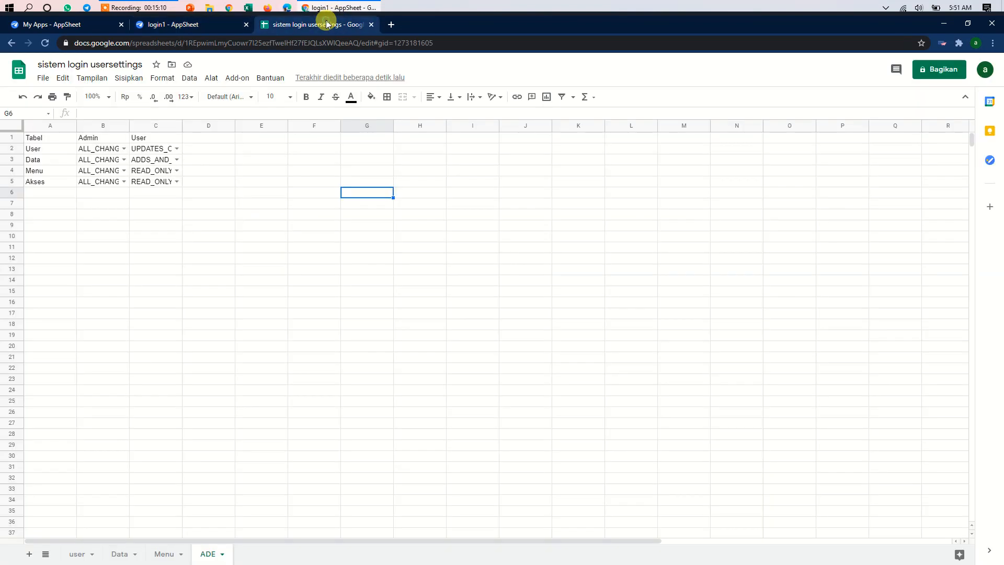
click(80, 555)
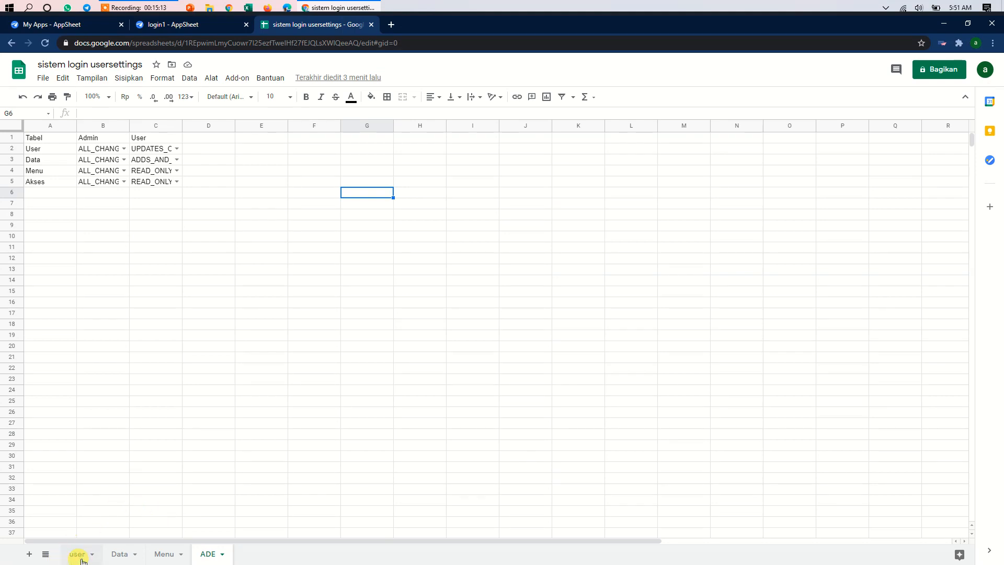
click(222, 249)
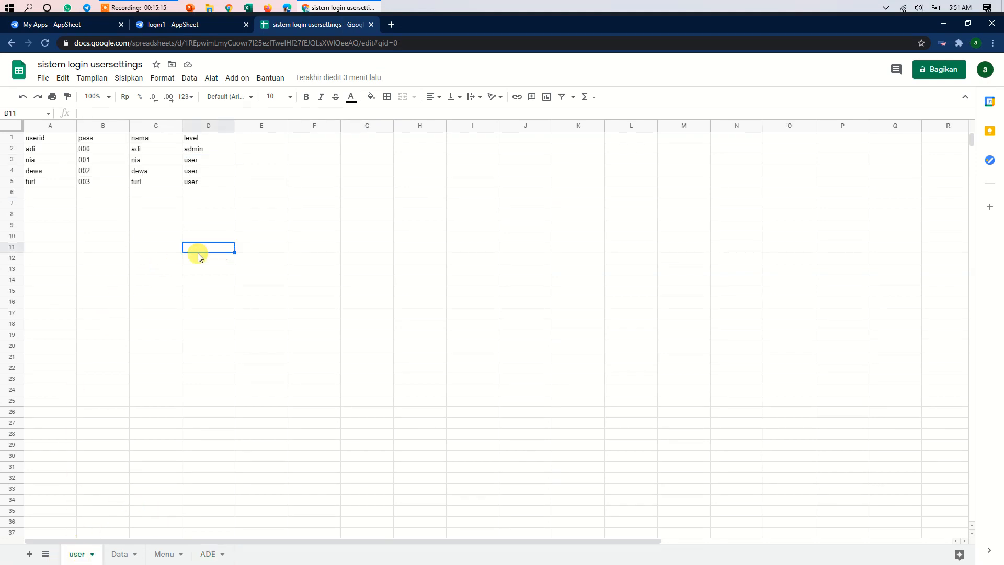
click(48, 140)
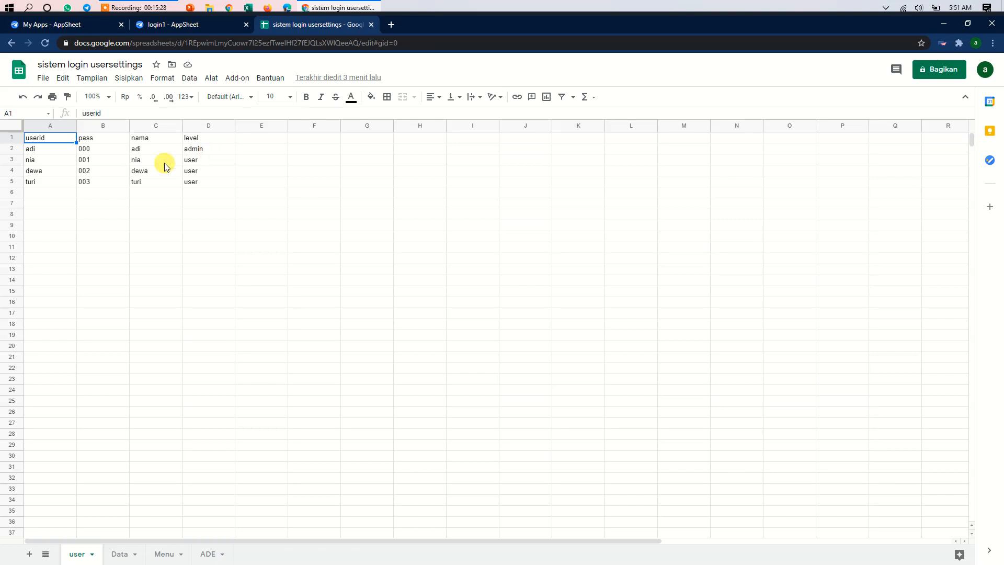
click(102, 140)
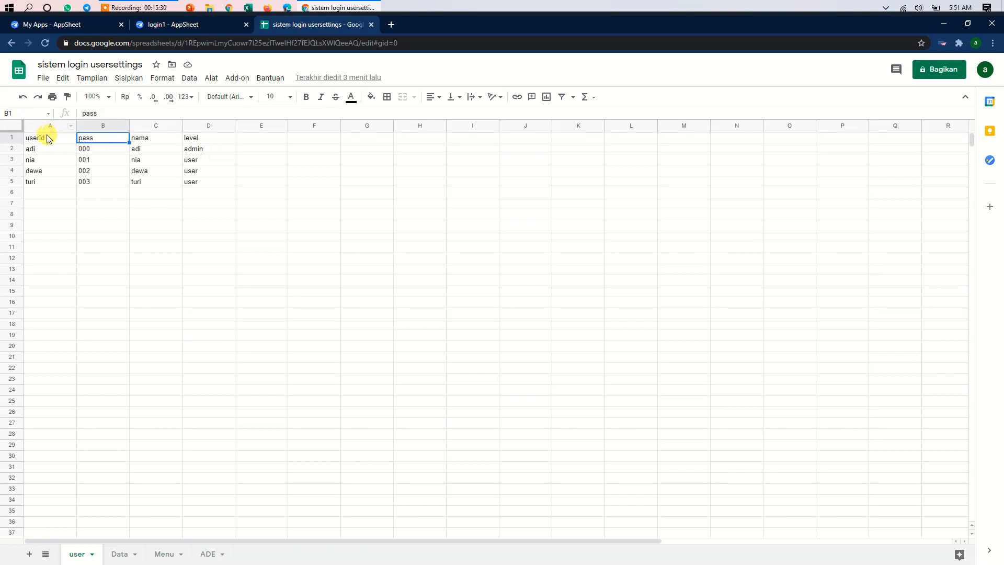
click(43, 138)
click(100, 142)
click(190, 24)
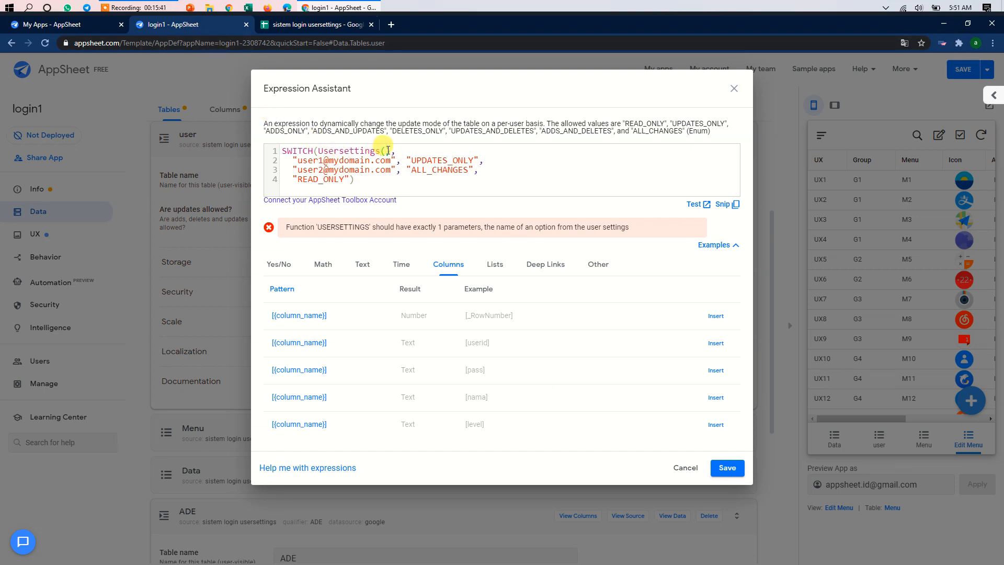
click(321, 25)
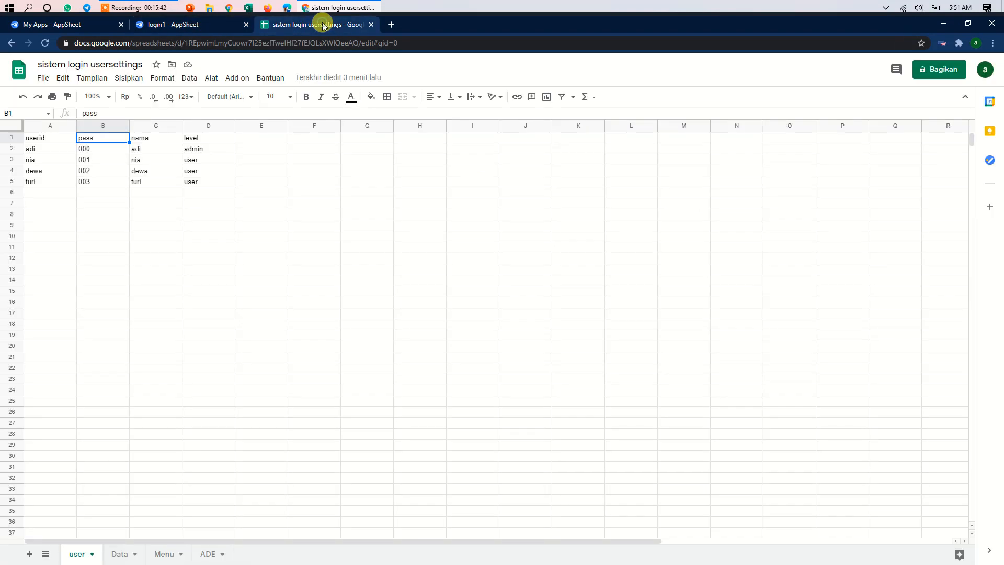
- Return to the login1 app in AppSheet and enter Level as the parameter of Usersettings in the SWITCH expression
click(183, 23)
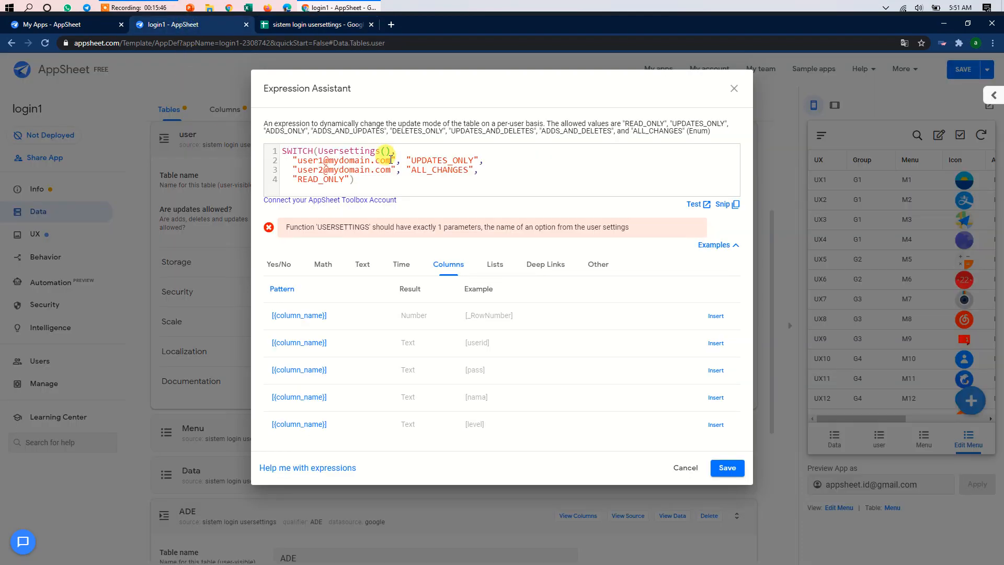
text(Level)
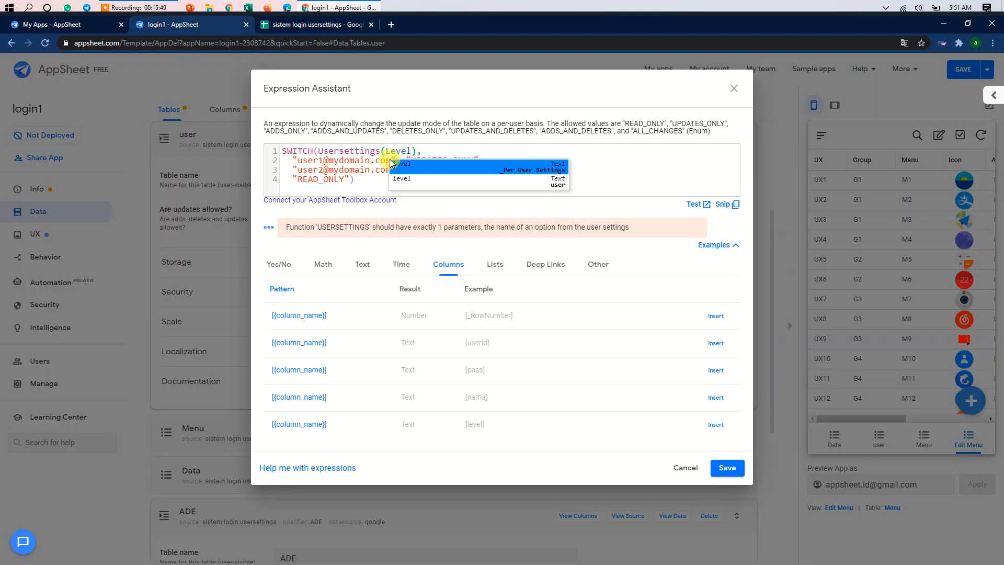
drag(480, 143, 479, 147)
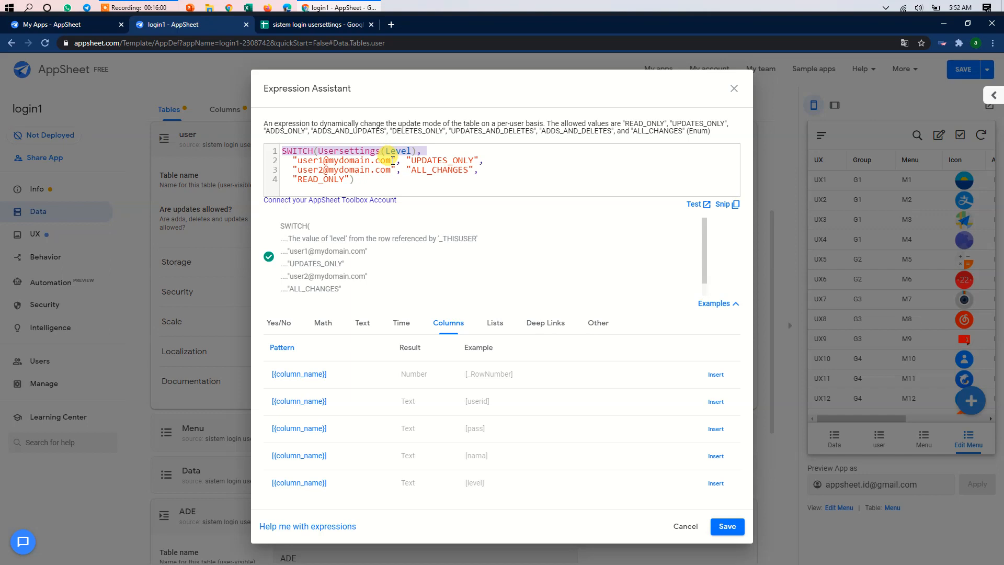
- Replace the first sample e-mail in the SWITCH expression with "Admin" and the second with "User"
drag(393, 160, 299, 162)
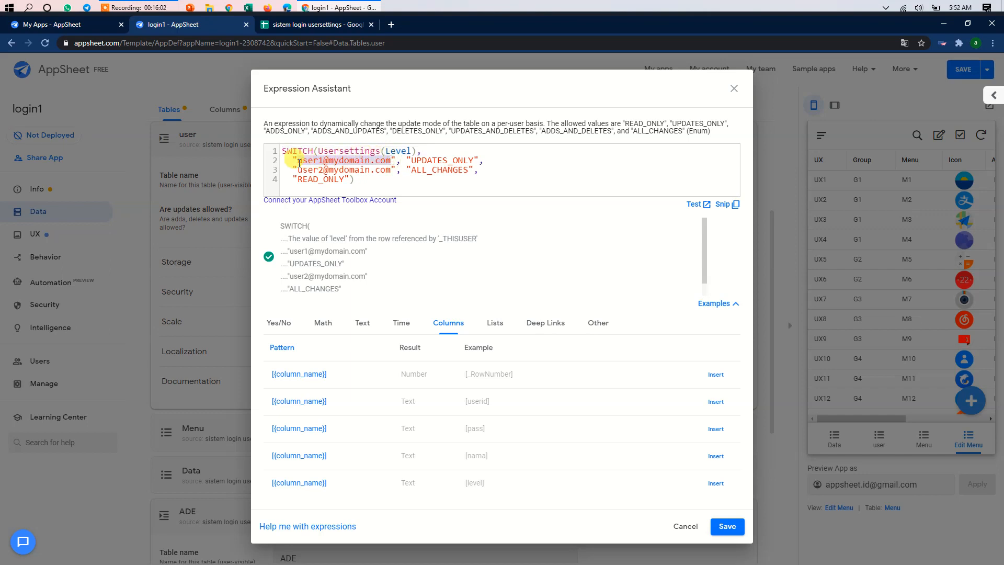
text(Ad)
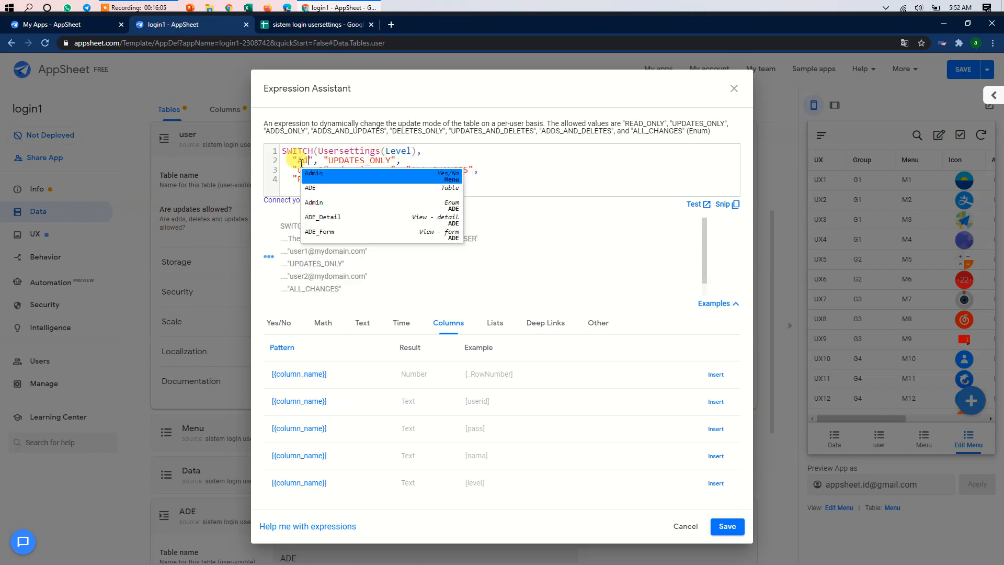
text(min)
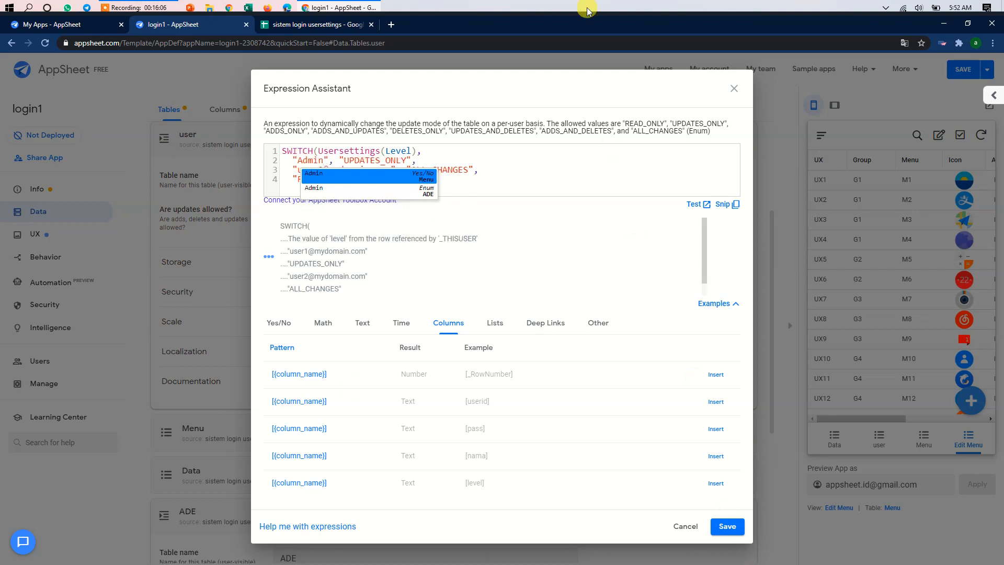
click(527, 159)
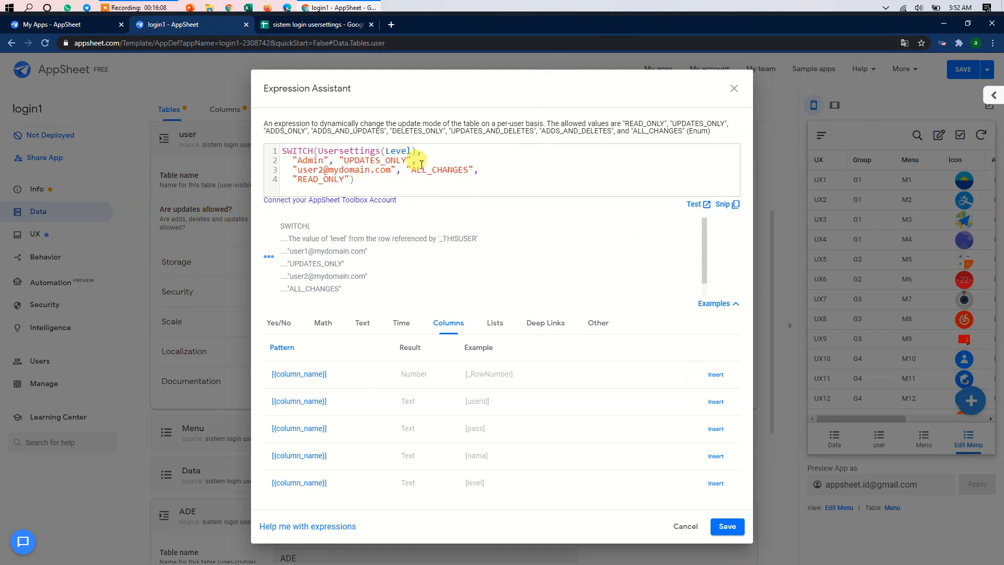
drag(389, 169, 302, 172)
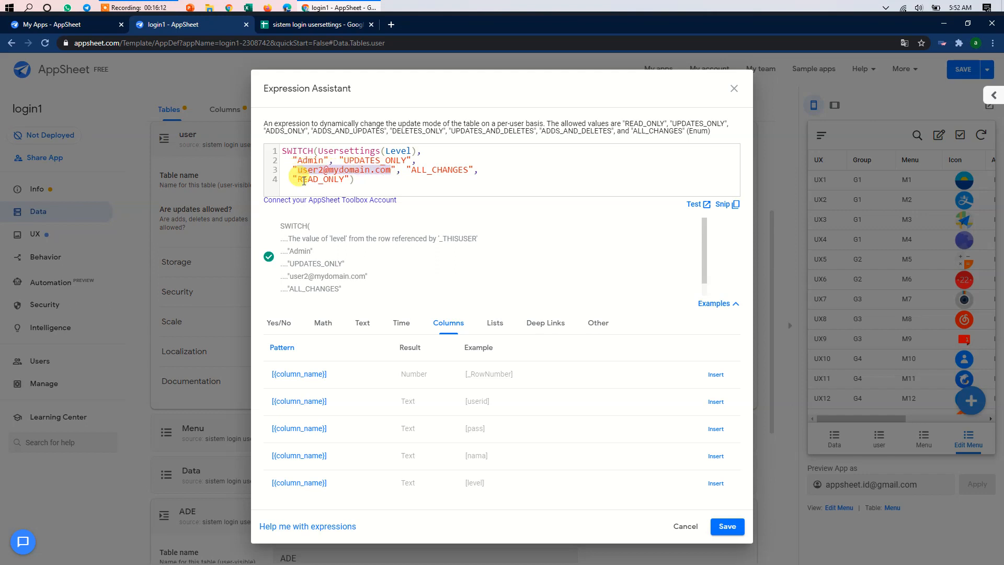
text(User)
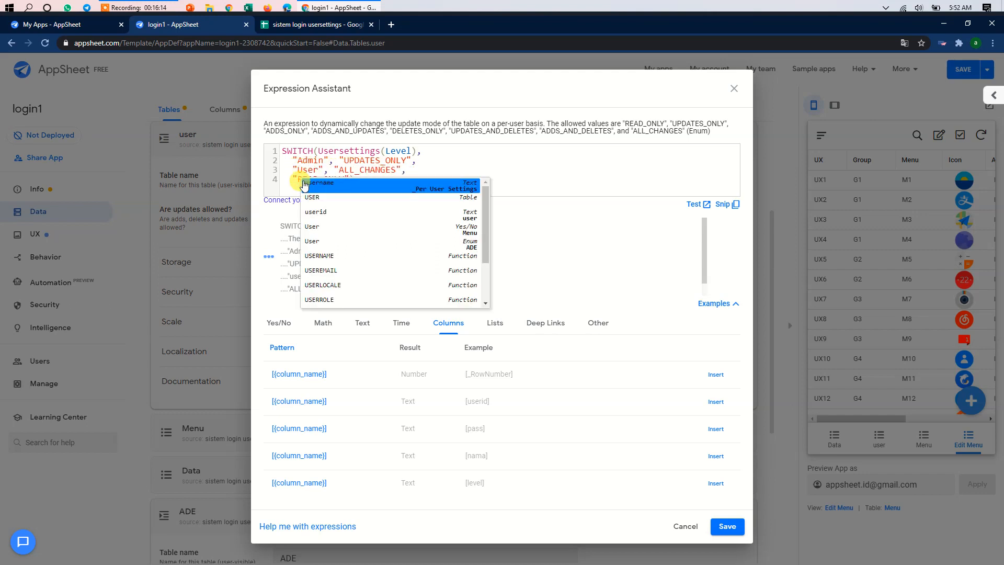
click(474, 159)
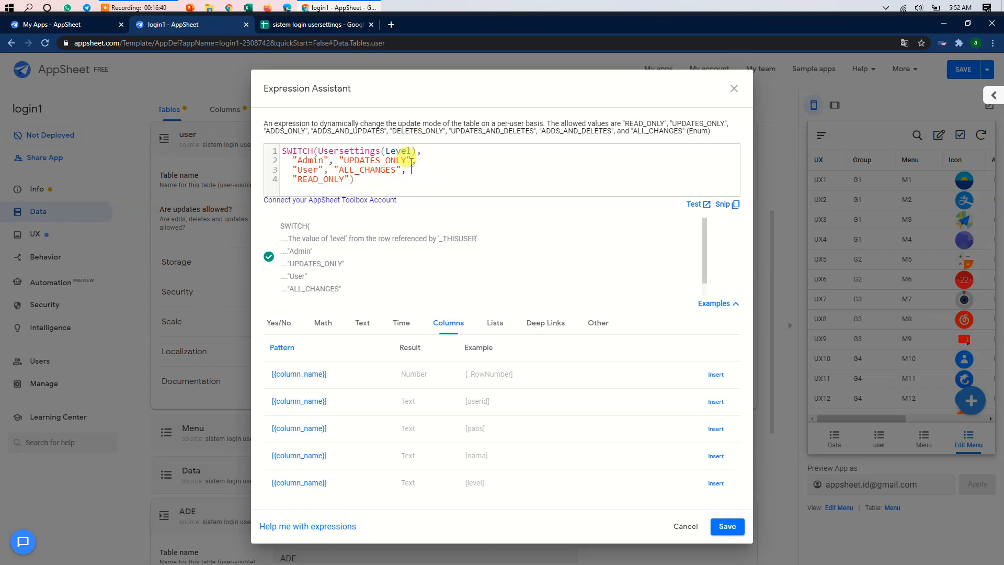
- Replace "UPDATES_ONLY" in the Admin case of the SWITCH expression with a lookup function whose first argument is "user"
drag(411, 159, 341, 160)
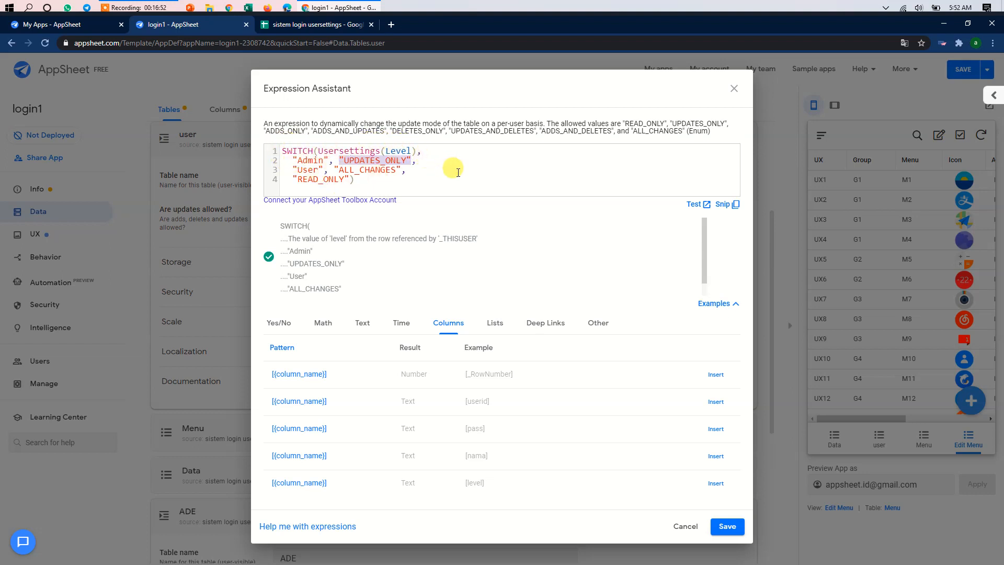
text(lookup)
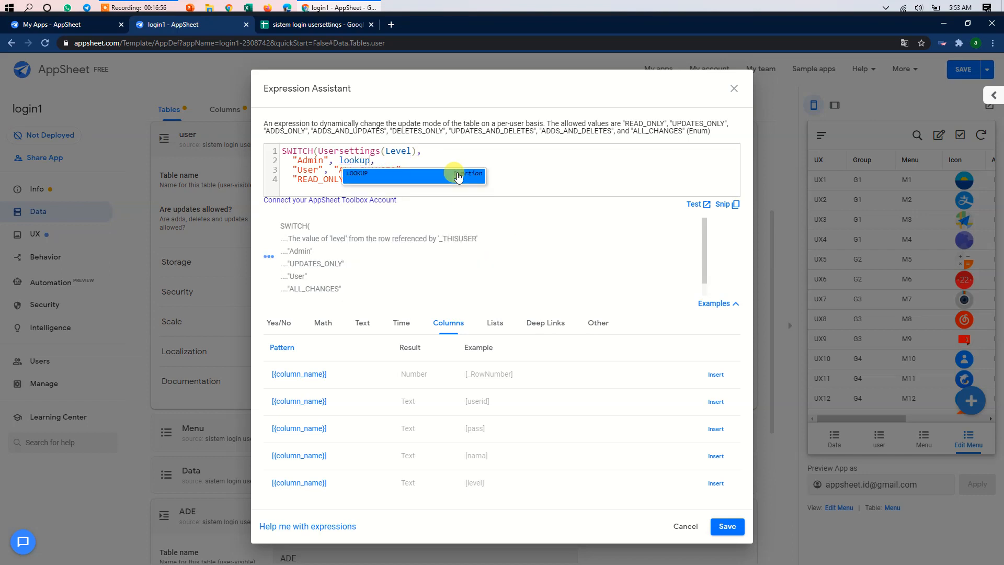
text(()
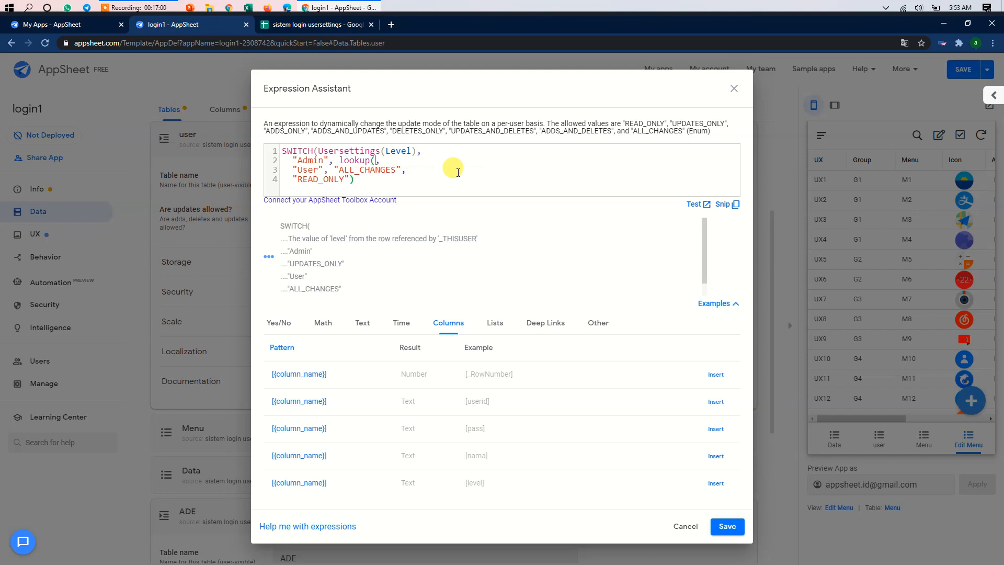
text("")
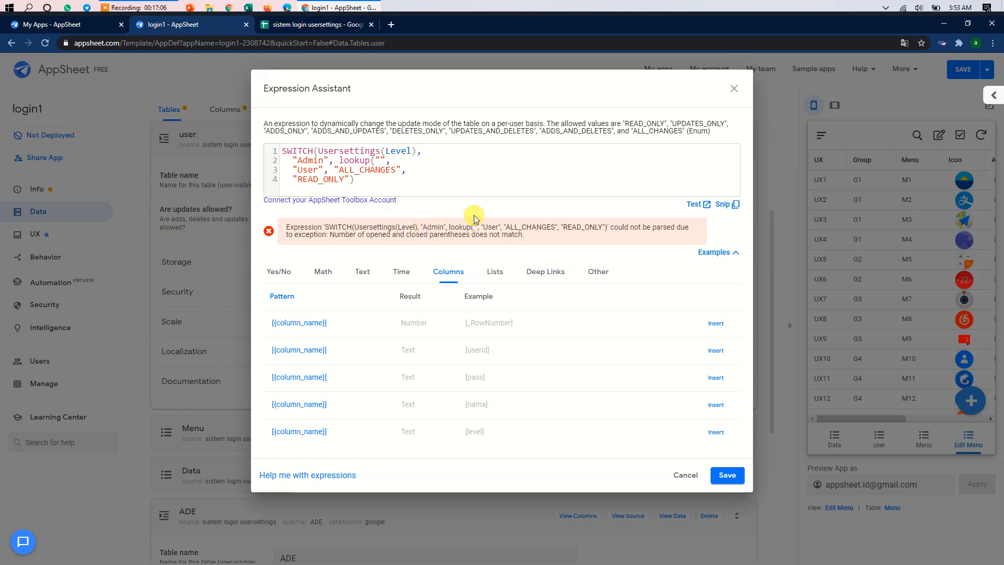
text(user)
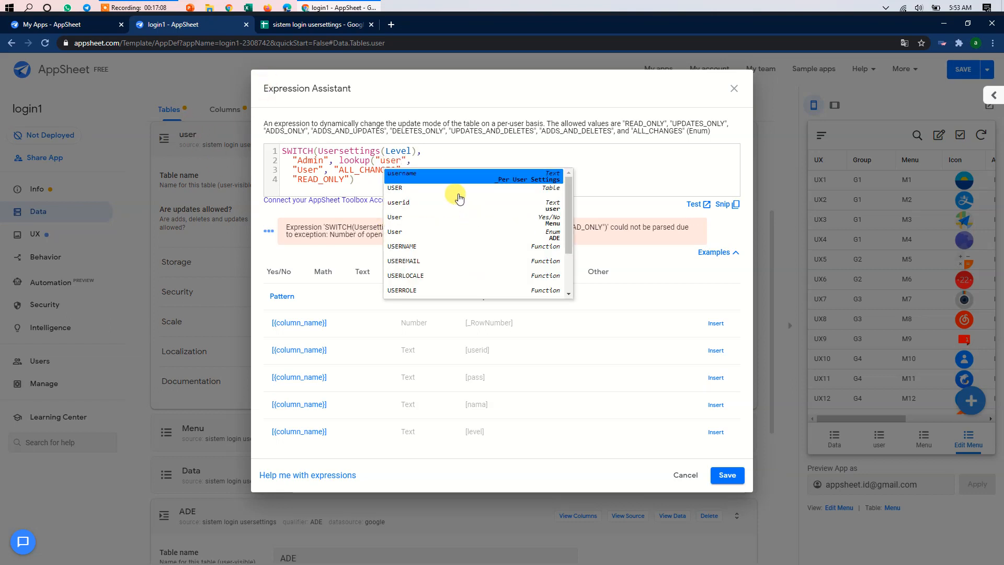
- Switch to the sistem login usersettings spreadsheet and examine the Tabel column entries on the ADE sheet, returning to AppSheet when done
click(306, 24)
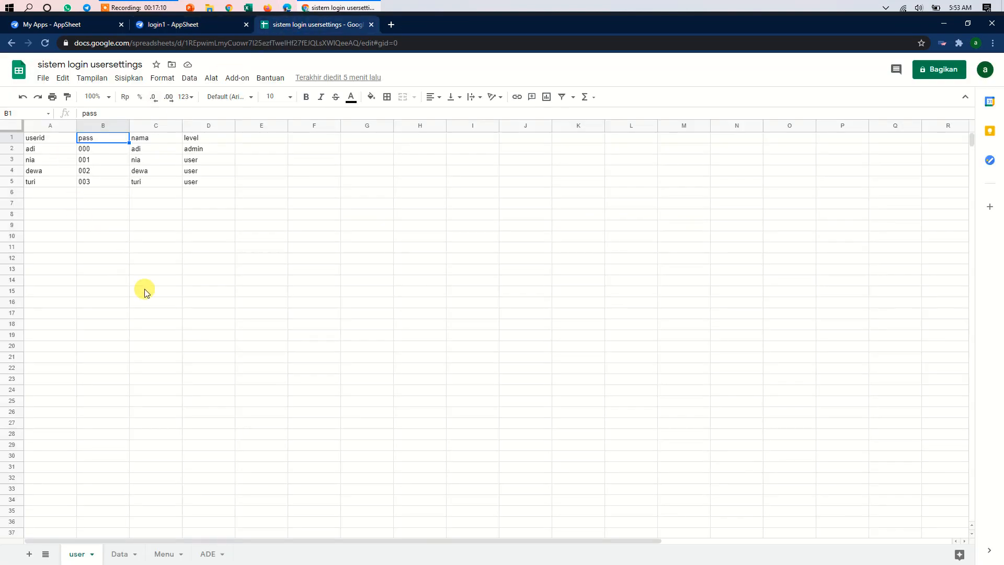
click(208, 553)
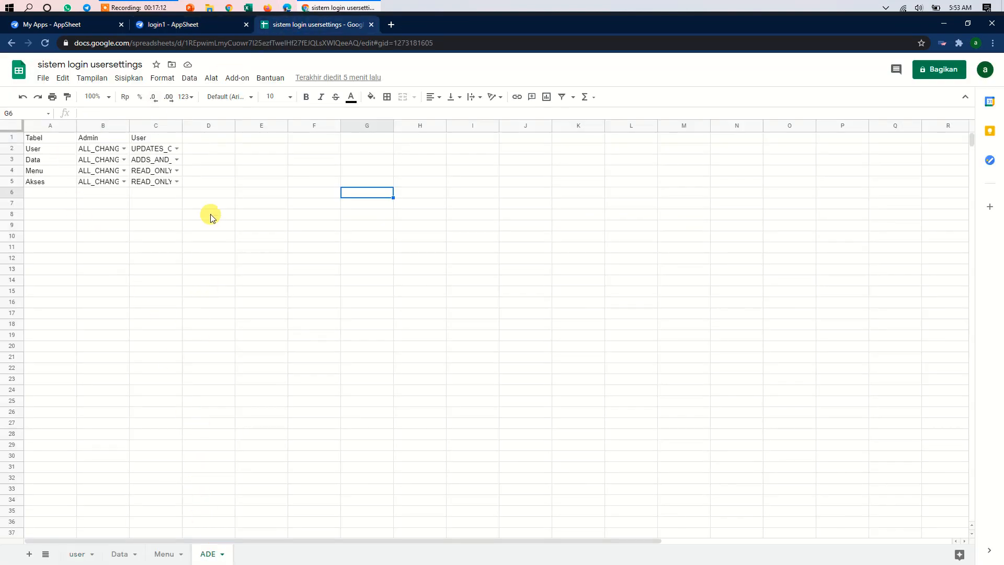
click(39, 139)
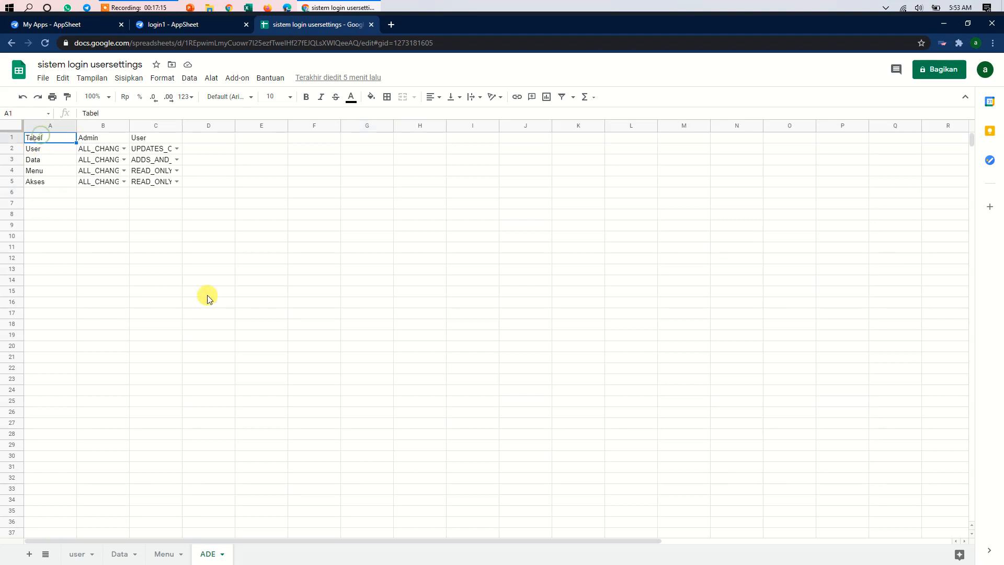
click(41, 150)
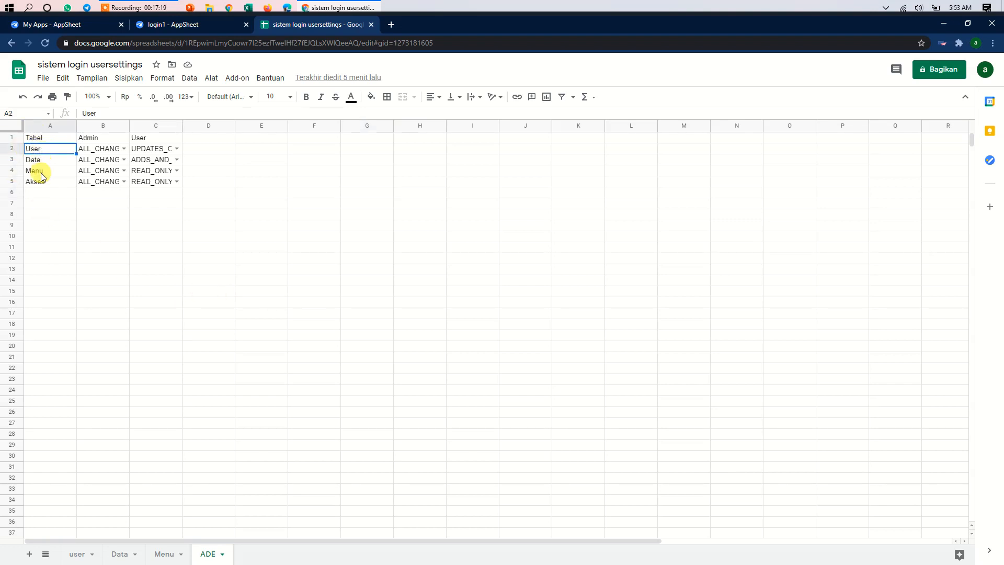
click(36, 171)
click(47, 159)
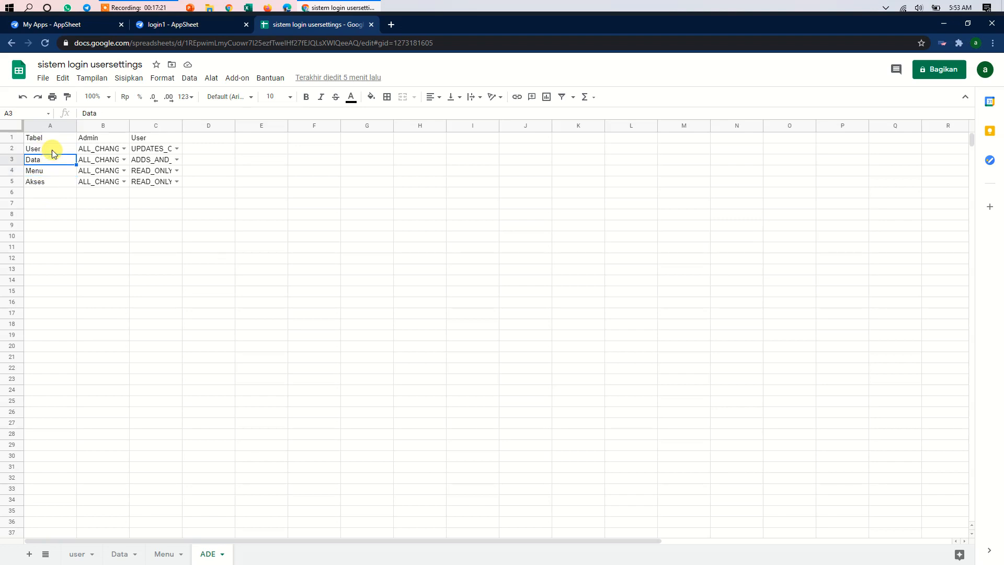
click(52, 150)
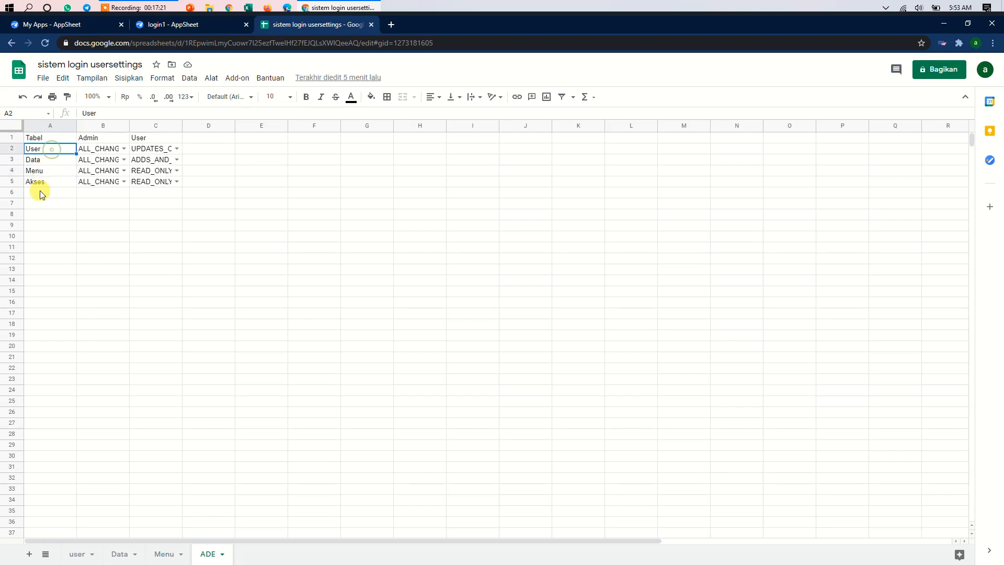
click(46, 138)
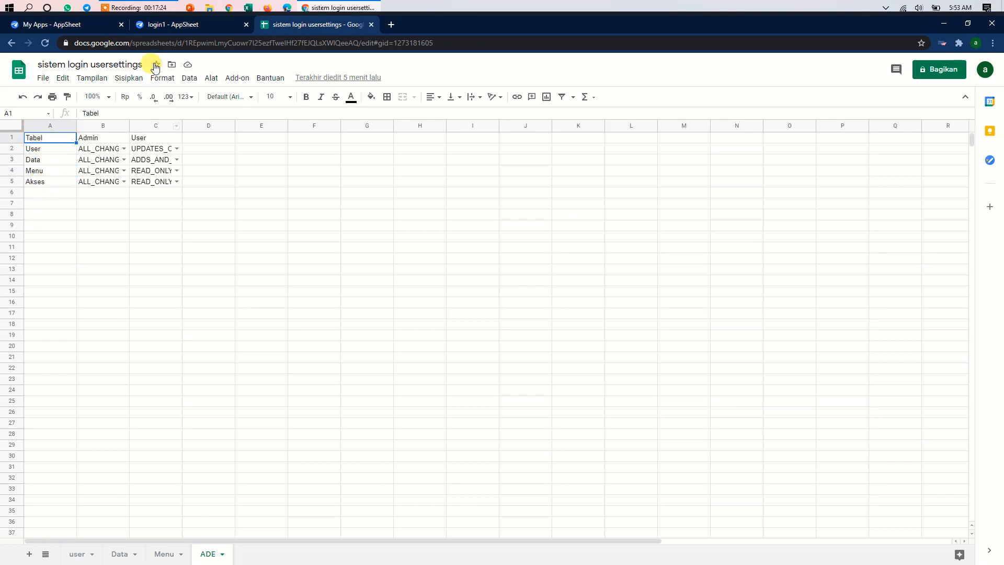
click(189, 24)
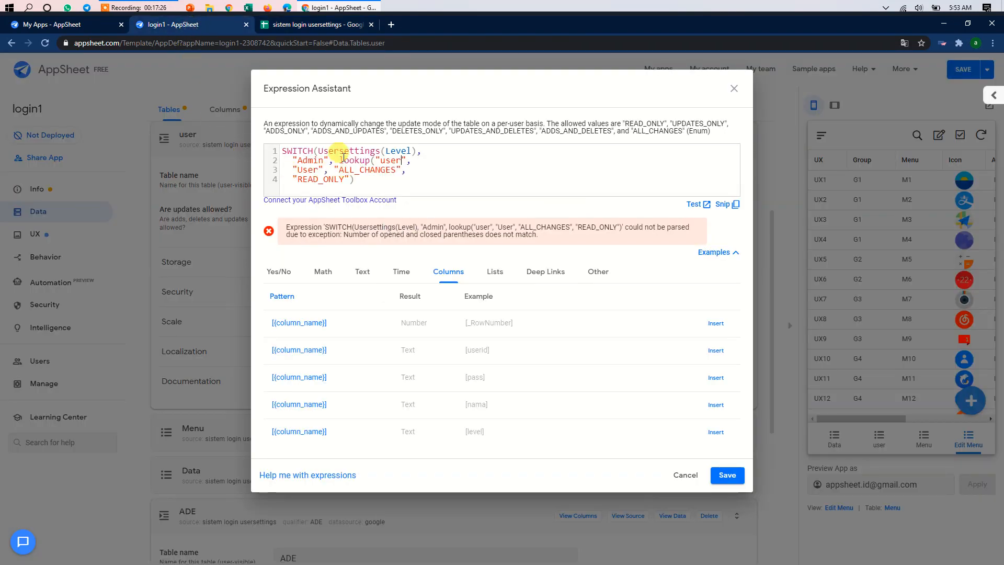
- Go back to the spreadsheet's ADE sheet and examine how the User row relates to the Tabel and Admin columns
click(324, 26)
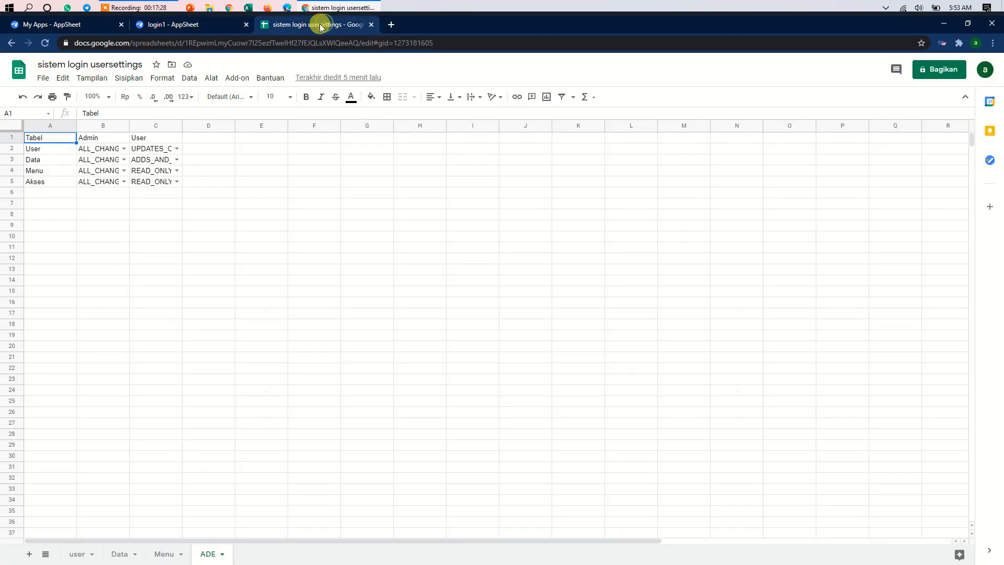
click(44, 150)
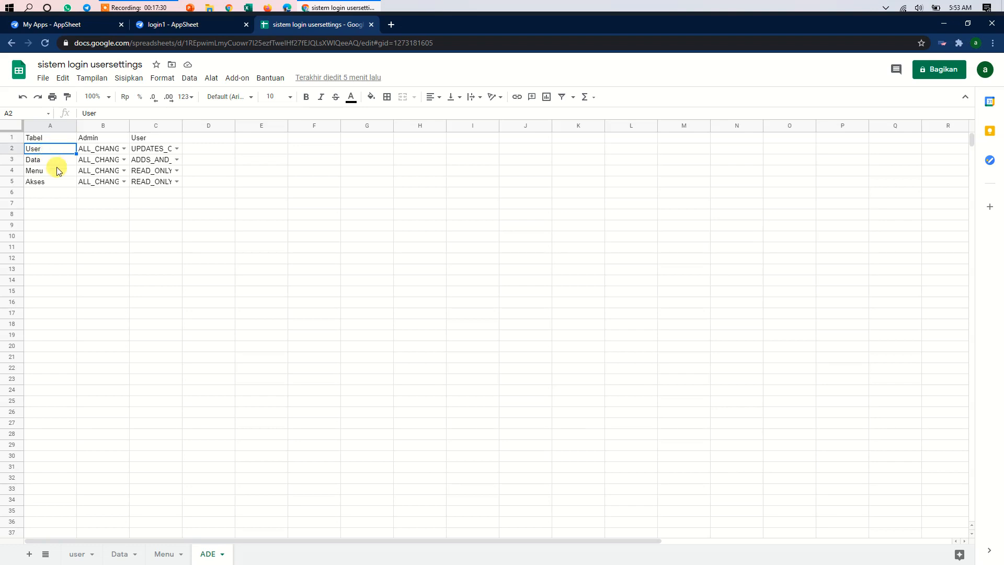
click(106, 153)
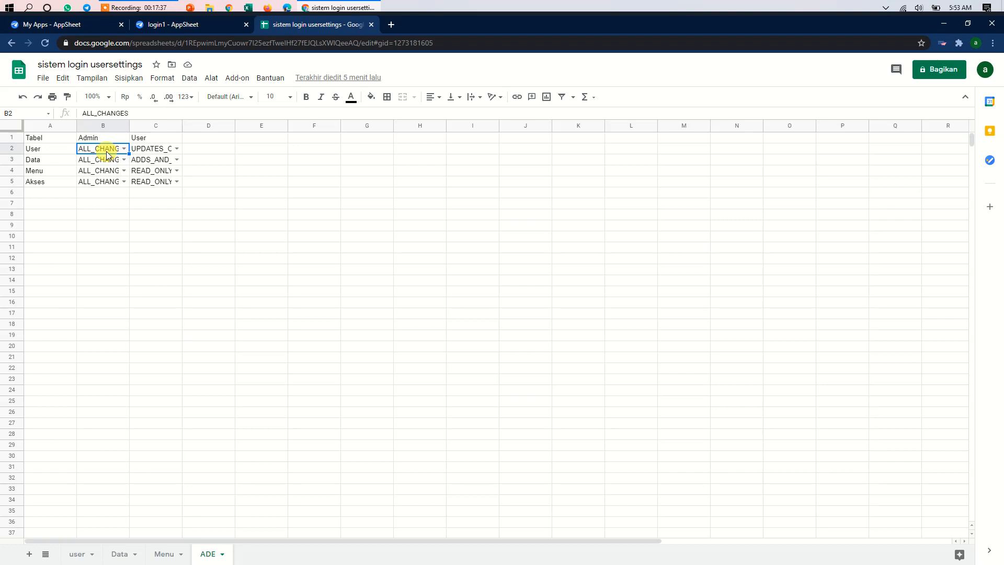
click(98, 141)
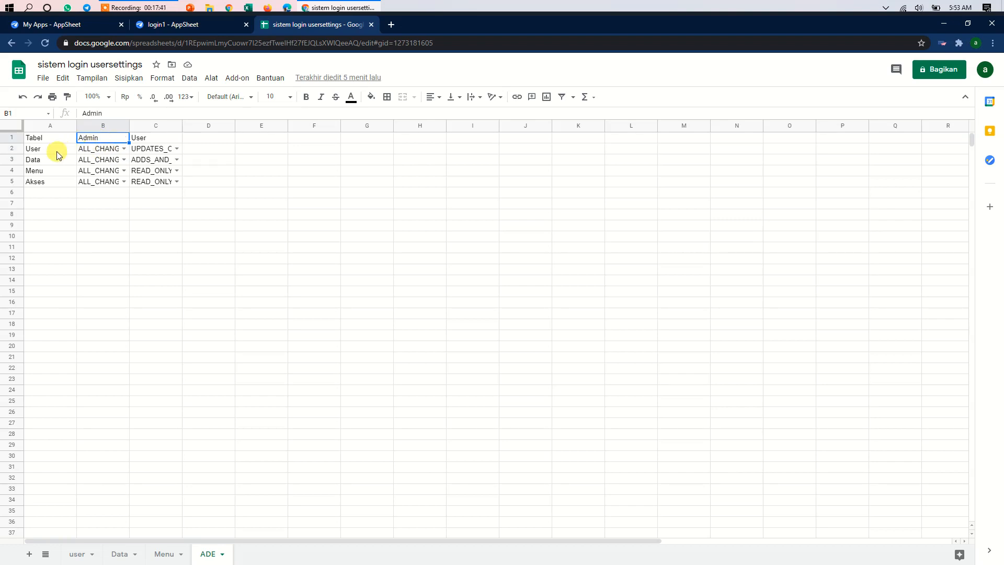
click(41, 148)
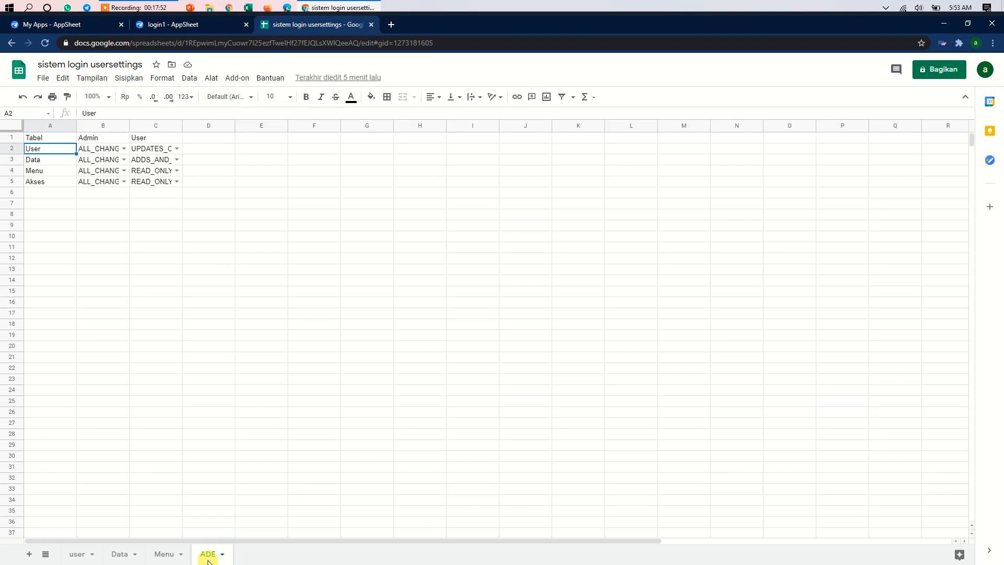
click(39, 139)
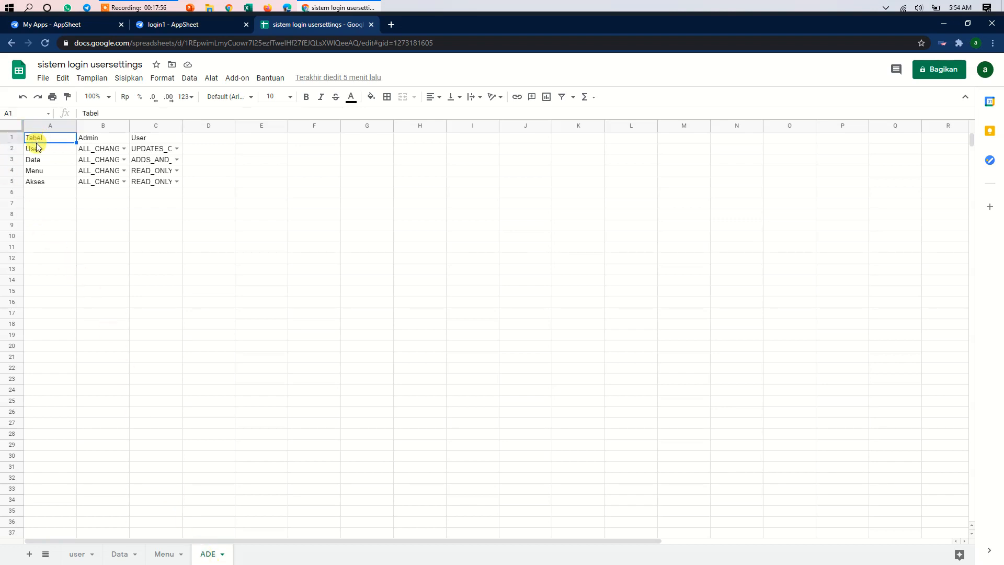
click(112, 139)
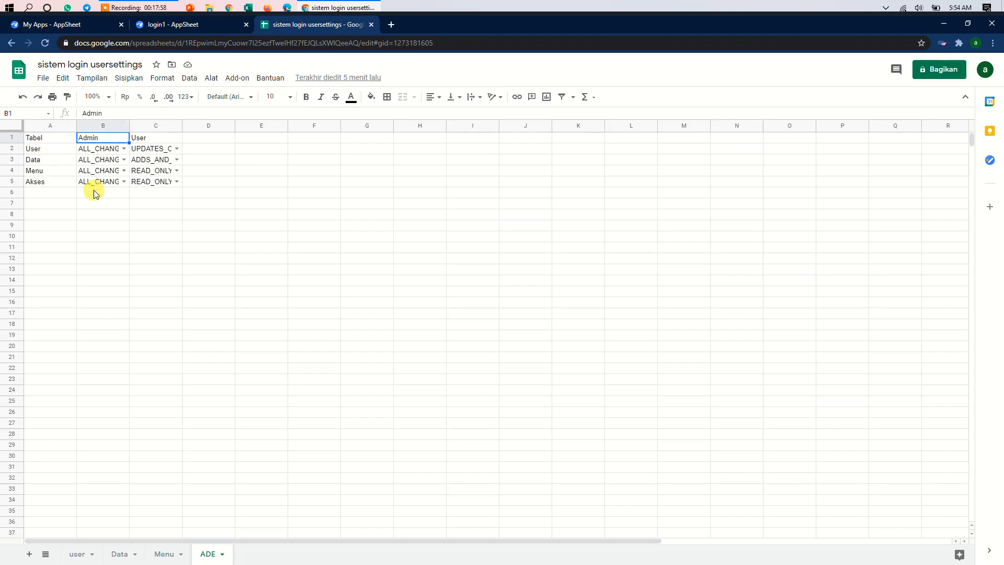
- Return to the login1 app in AppSheet and add "ADE" as the second argument of the Admin case's lookup
click(175, 24)
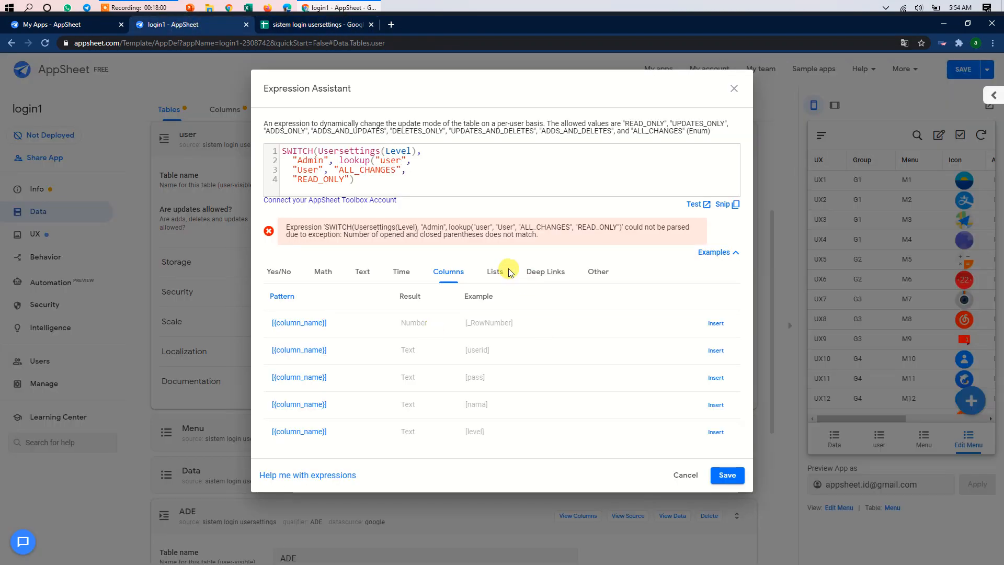
text(,)
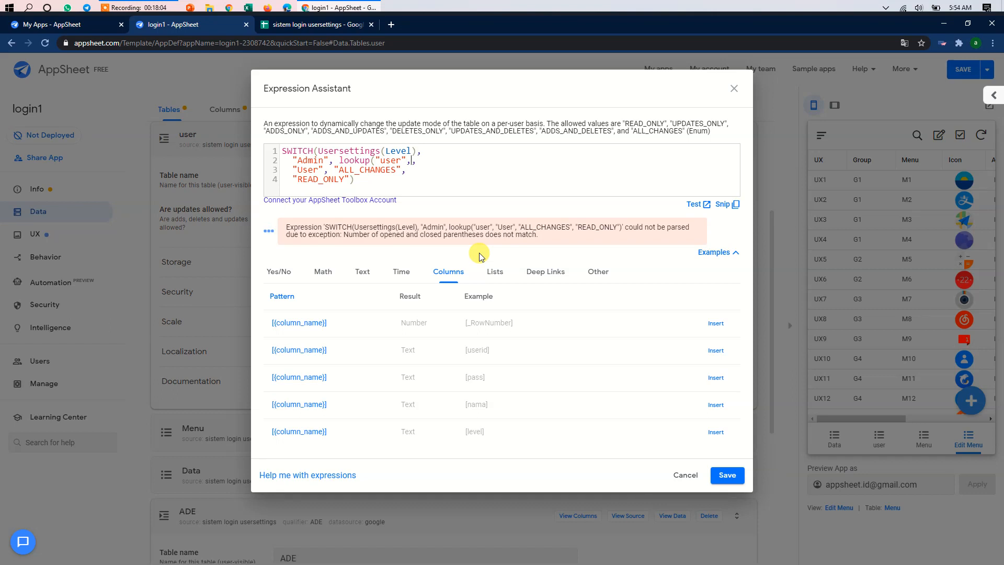
text("ade)
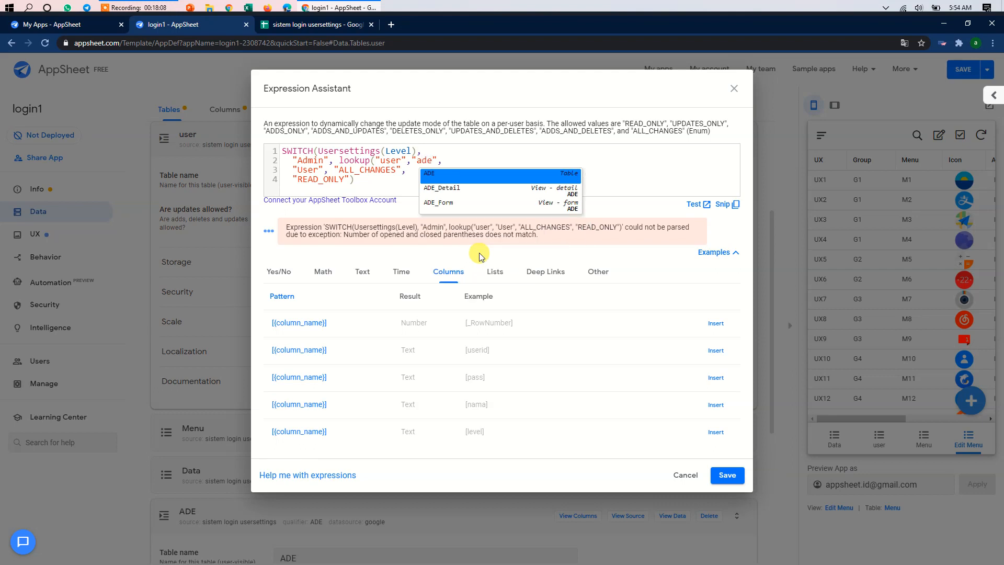
key(BackSpace)
key(BackSpace)
key(BackSpace)
text(A)
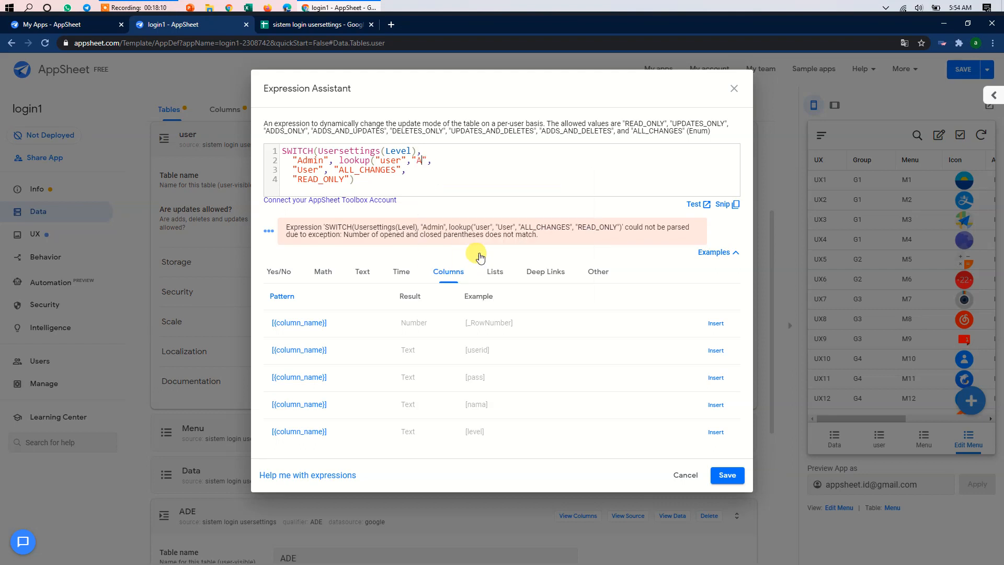
text(DE)
key(Right)
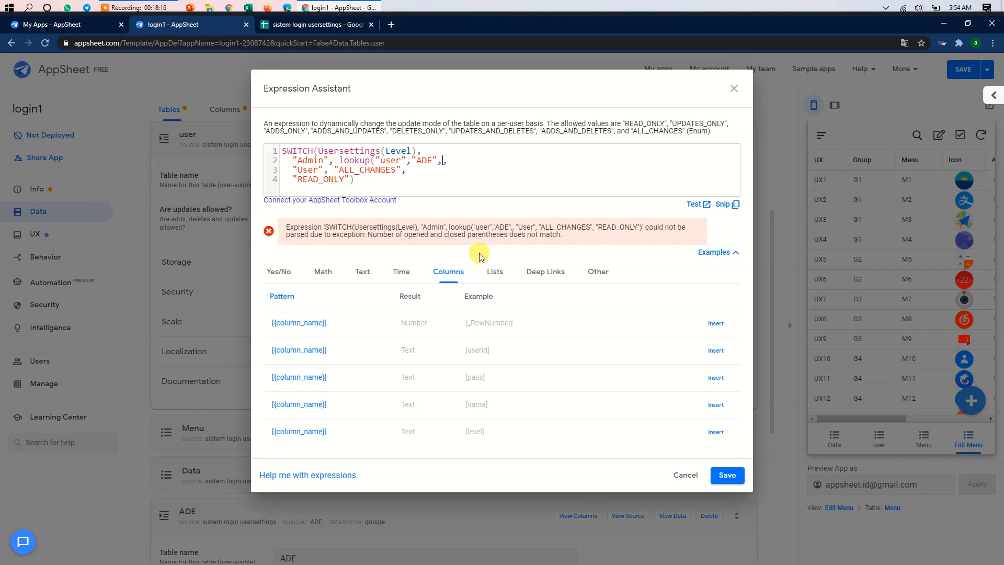
- Complete the Admin case's lookup with "Tabel" as the search column and "Admin" as the return column, closing the function
text("Tabel)
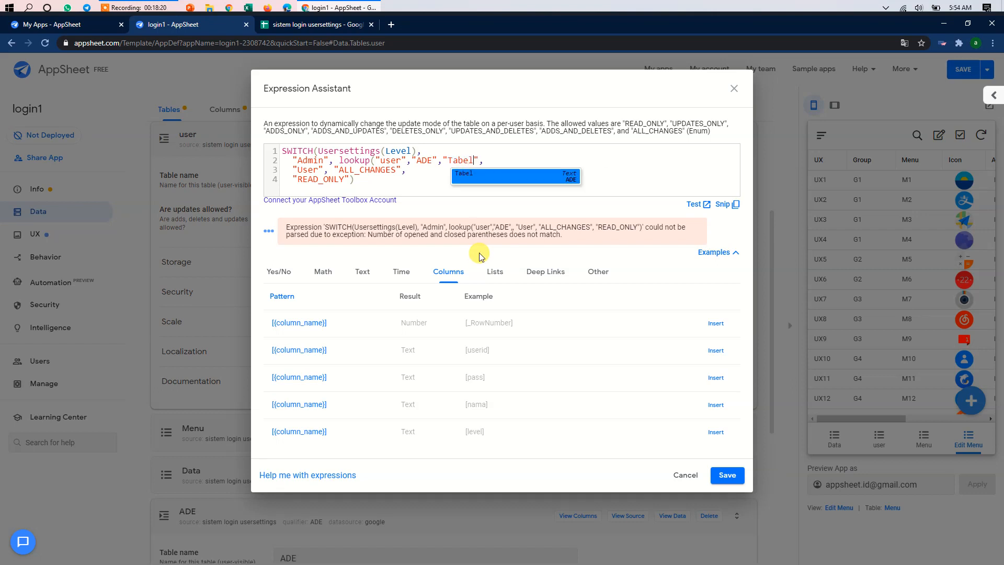
text(")
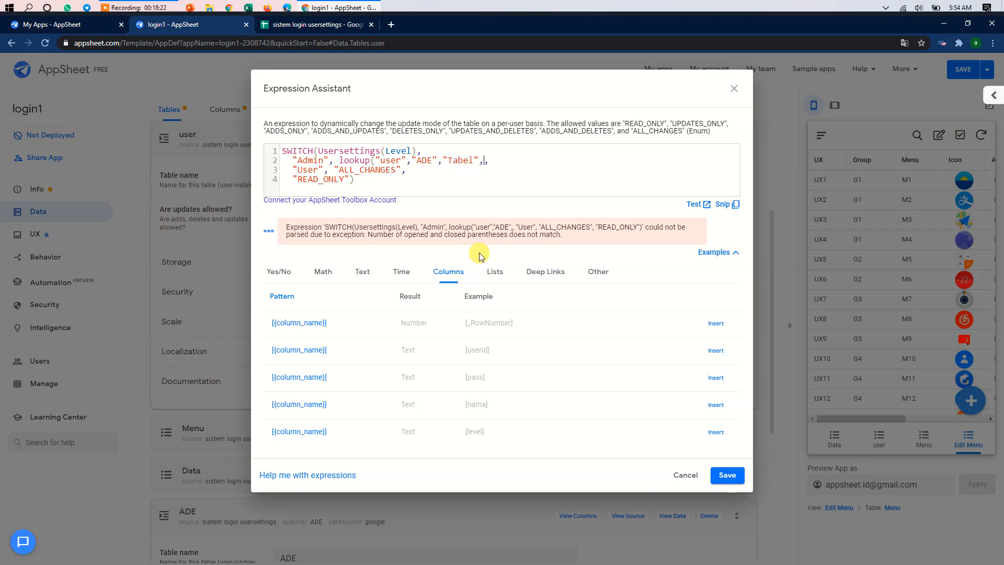
text(,")
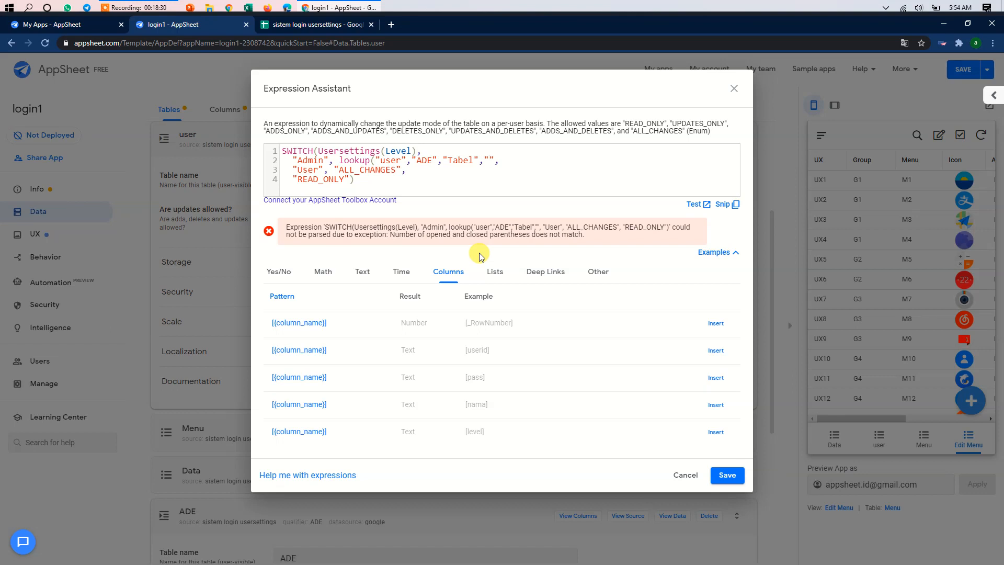
text(A)
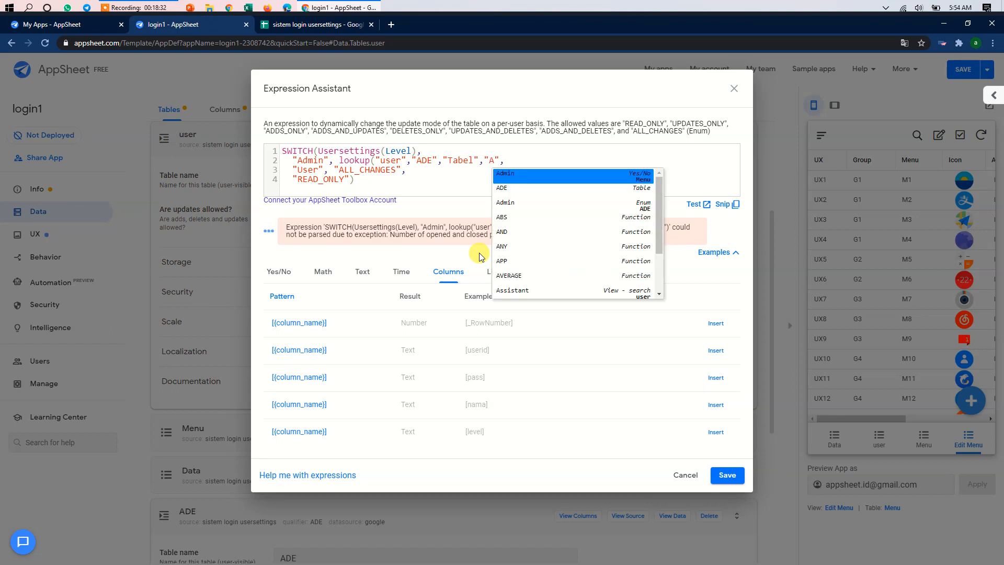
text(dmin)
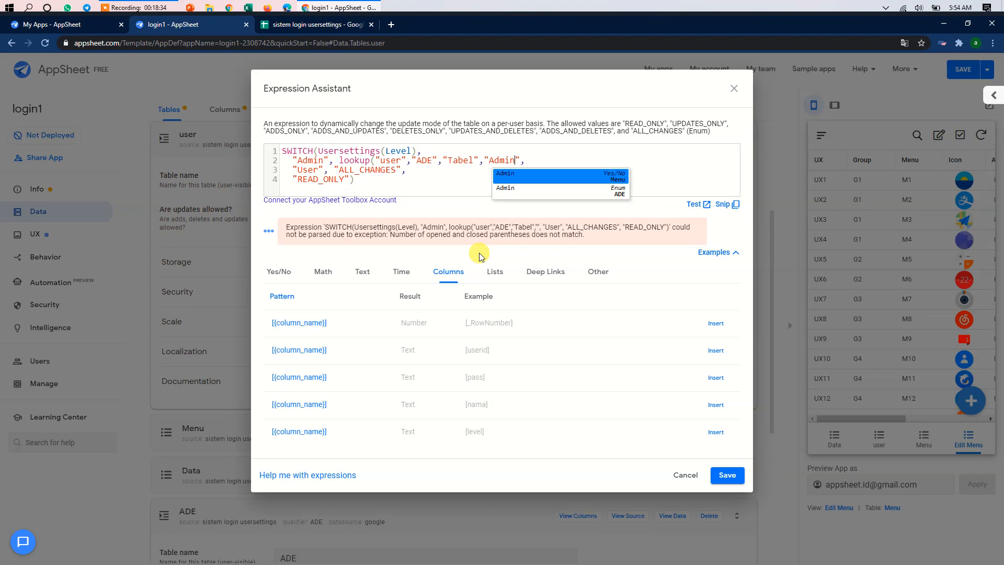
key(Right)
text())
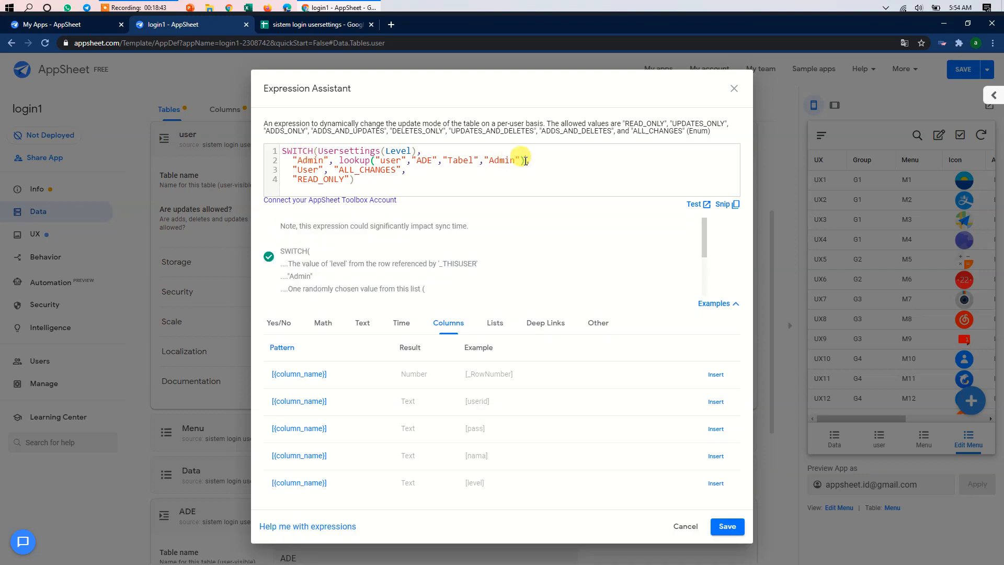
- Replace the User case's "ALL_CHANGES" value with a lookup function taking "User" as its first argument
drag(401, 170, 335, 169)
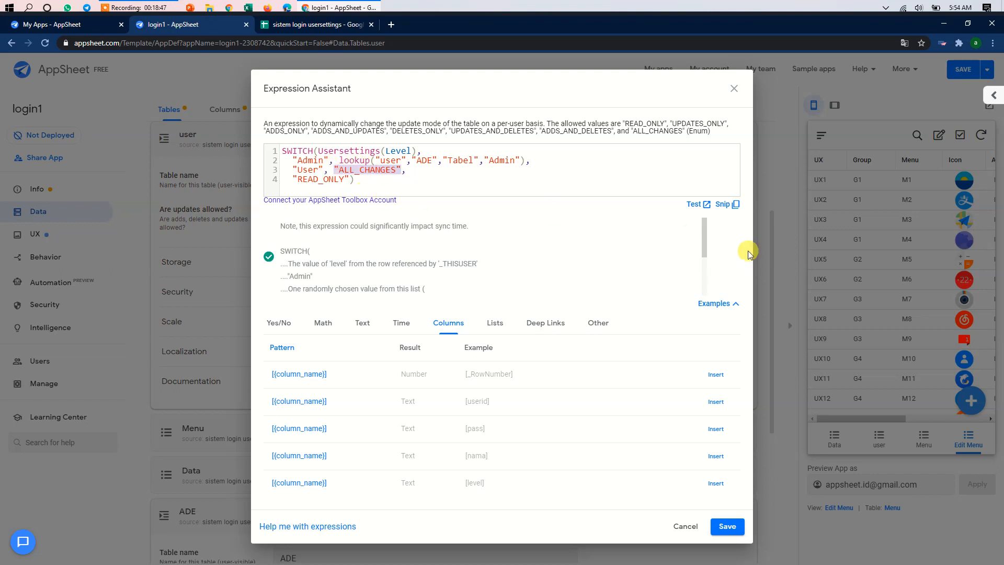
text(lookup)
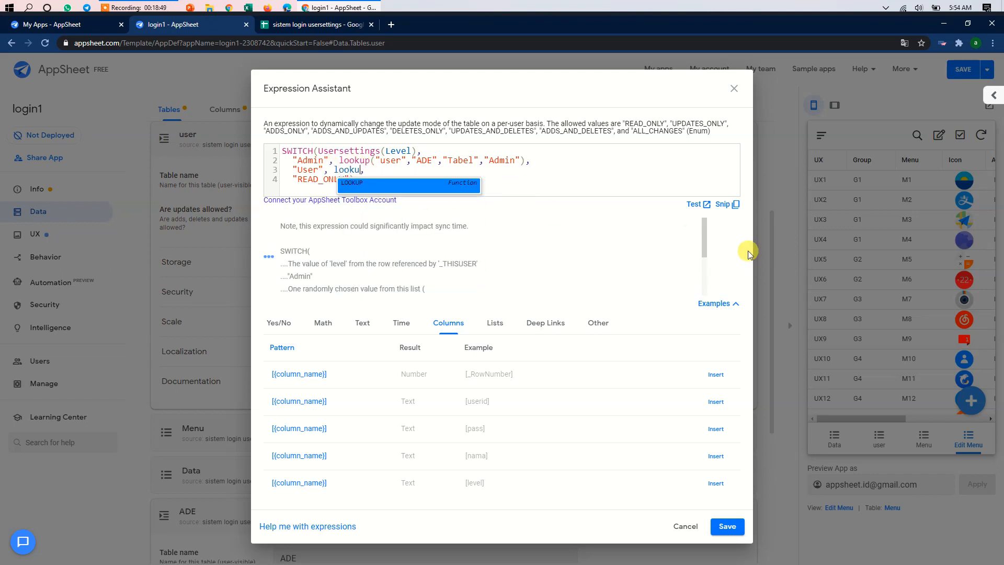
text(()
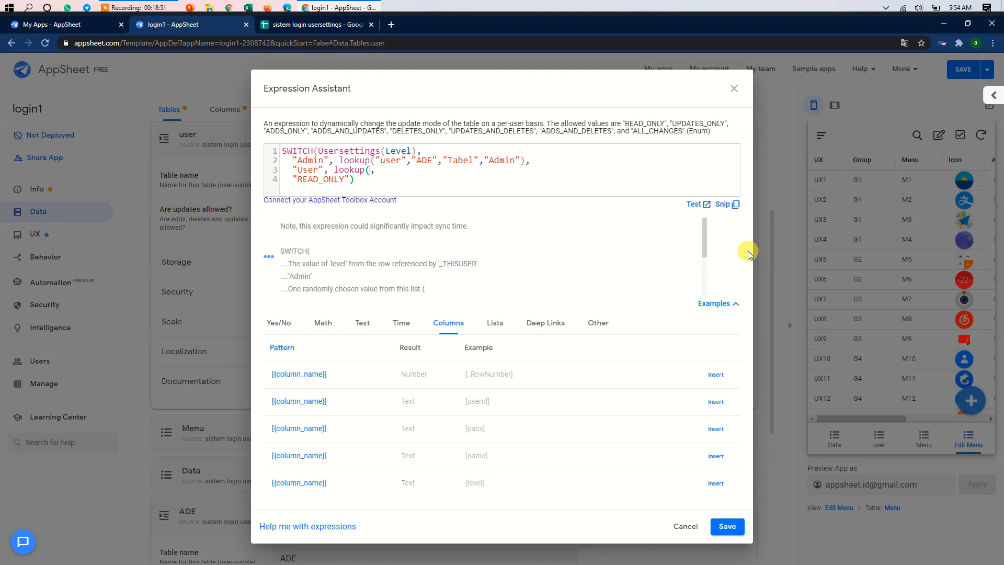
text("User)
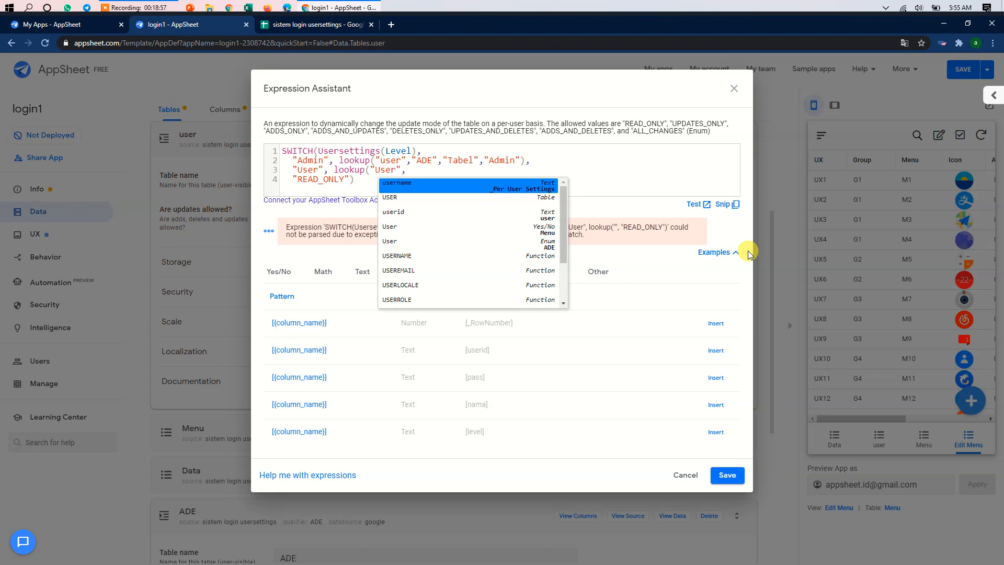
key(Right)
text(,)
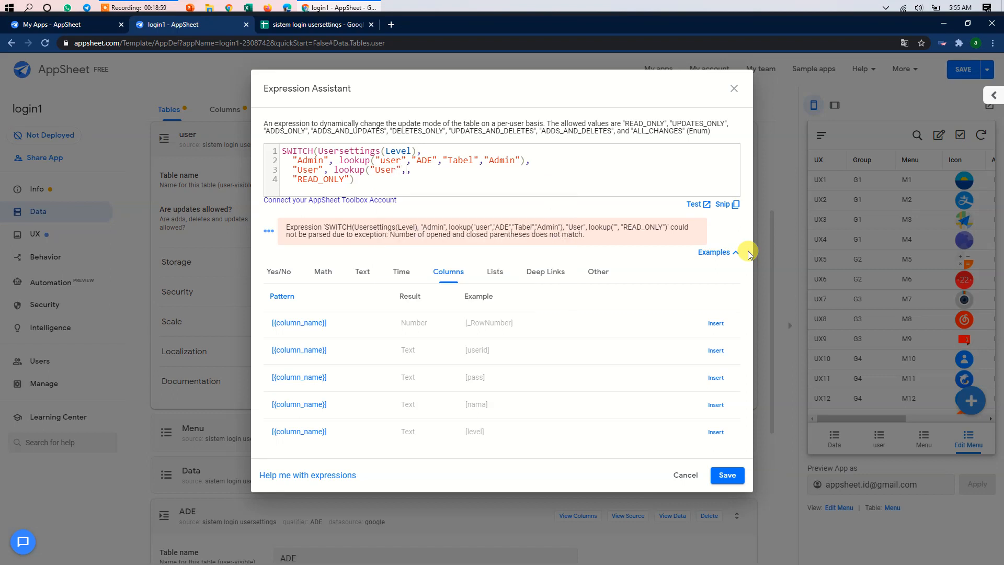
- Add "ADE" as the second argument of the User case's lookup
text(")
text(Ade)
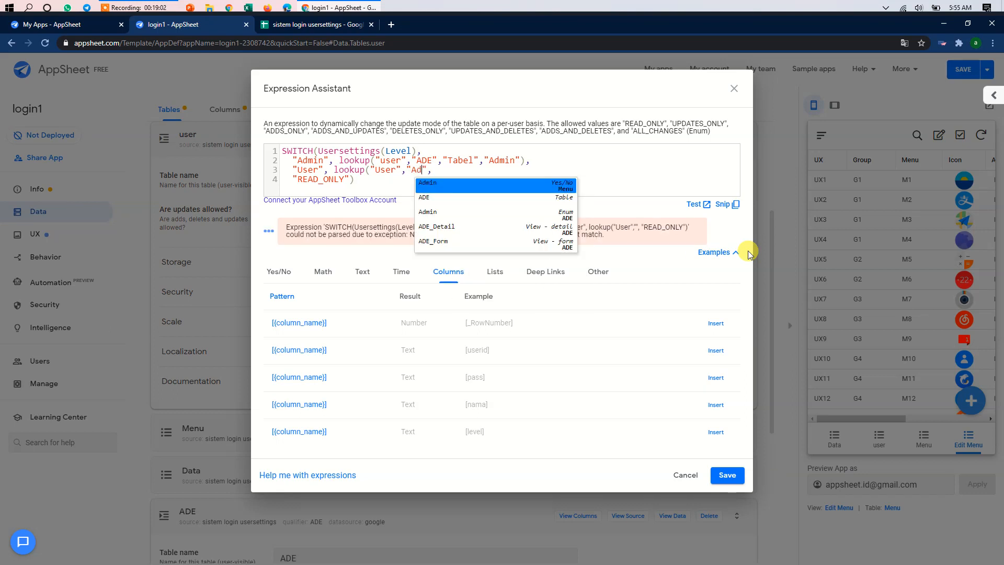
key(BackSpace)
key(BackSpace)
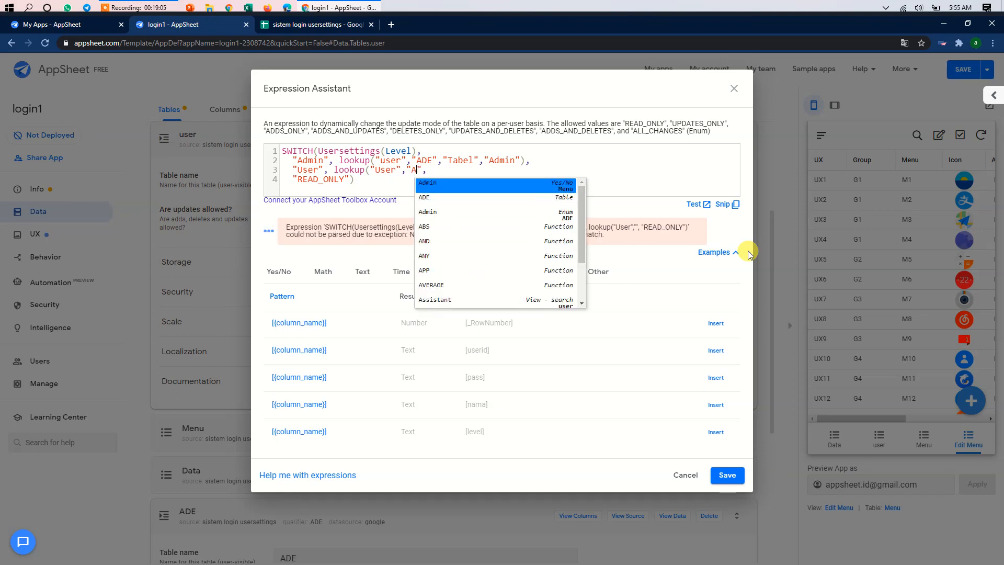
text(DE)
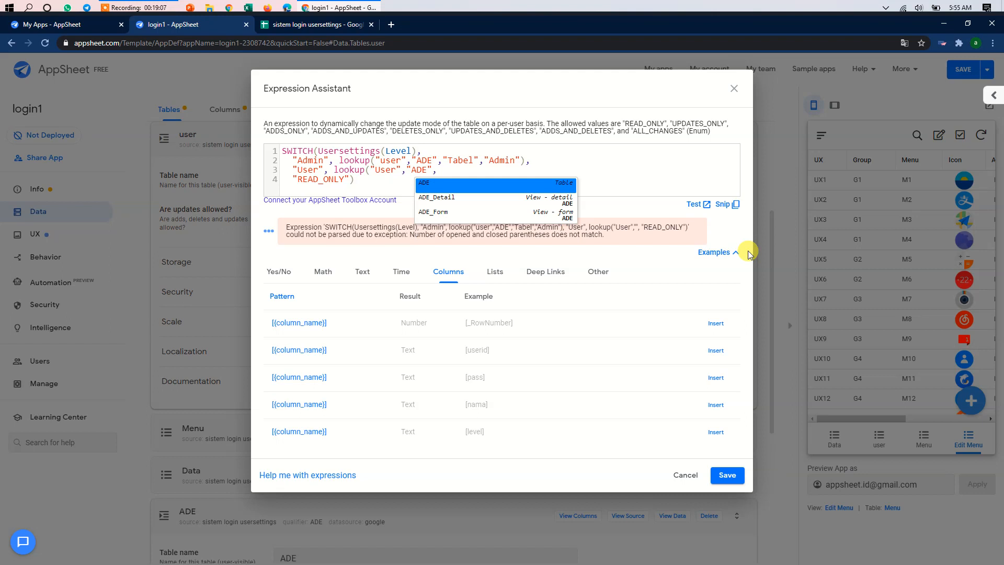
key(Escape)
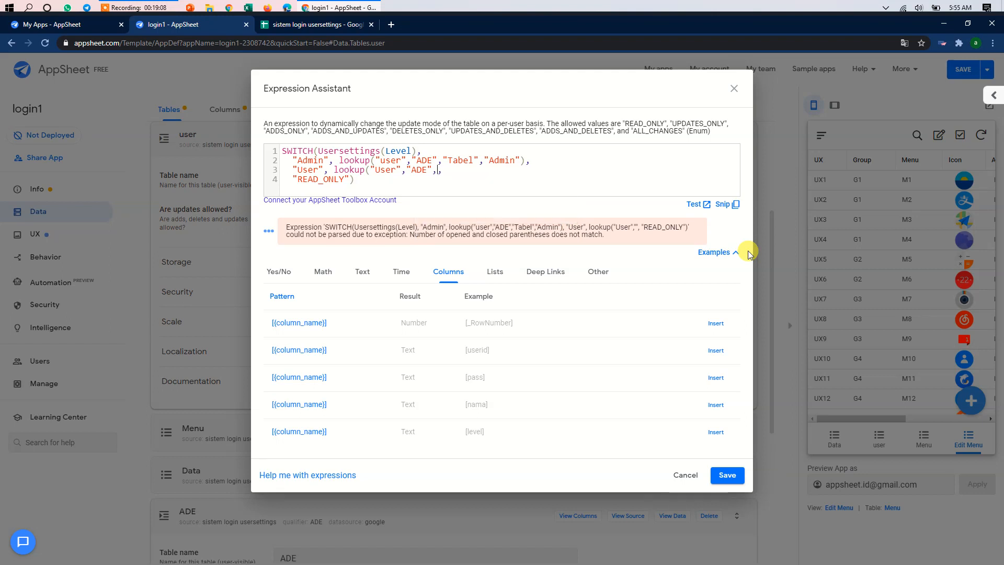
- Complete the User case's lookup with "Tabel" as the search column and "User" as the return column, closing the function
text("Tabe)
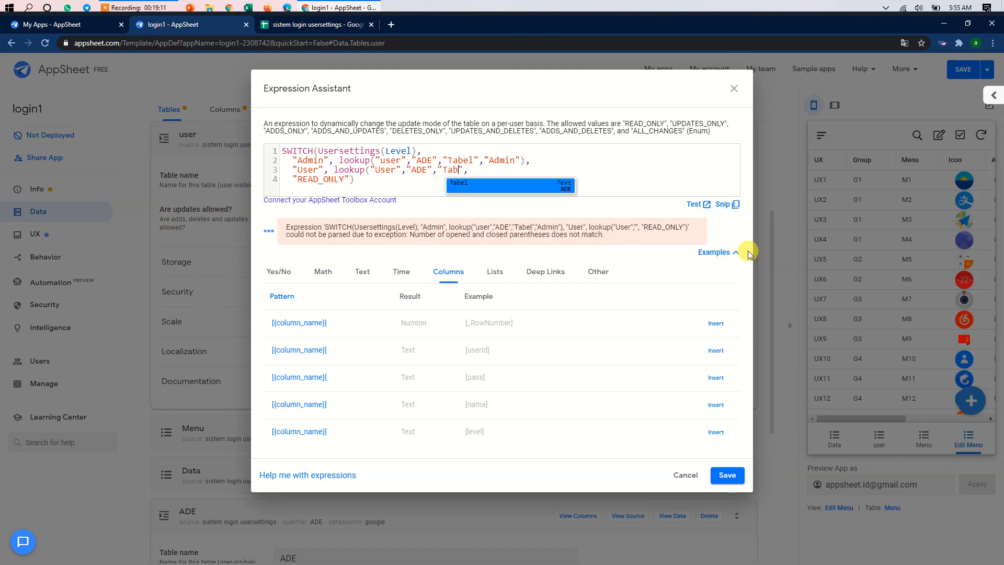
text(l")
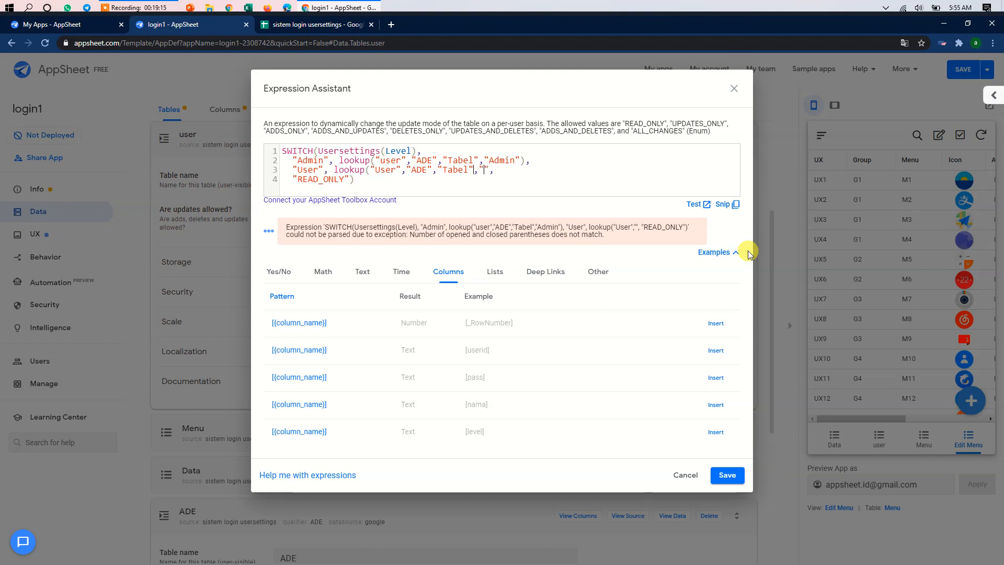
text(,")
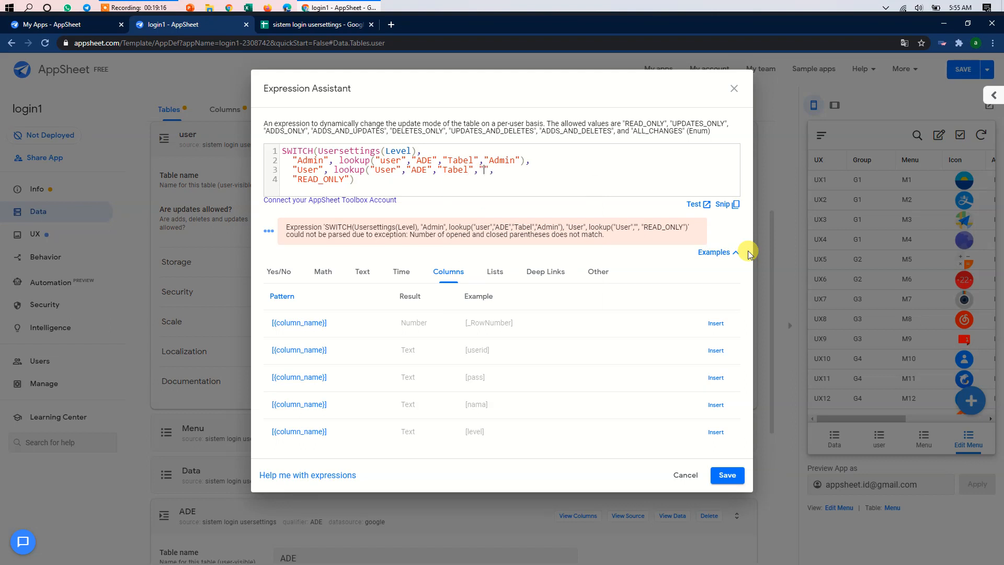
text(Admin)
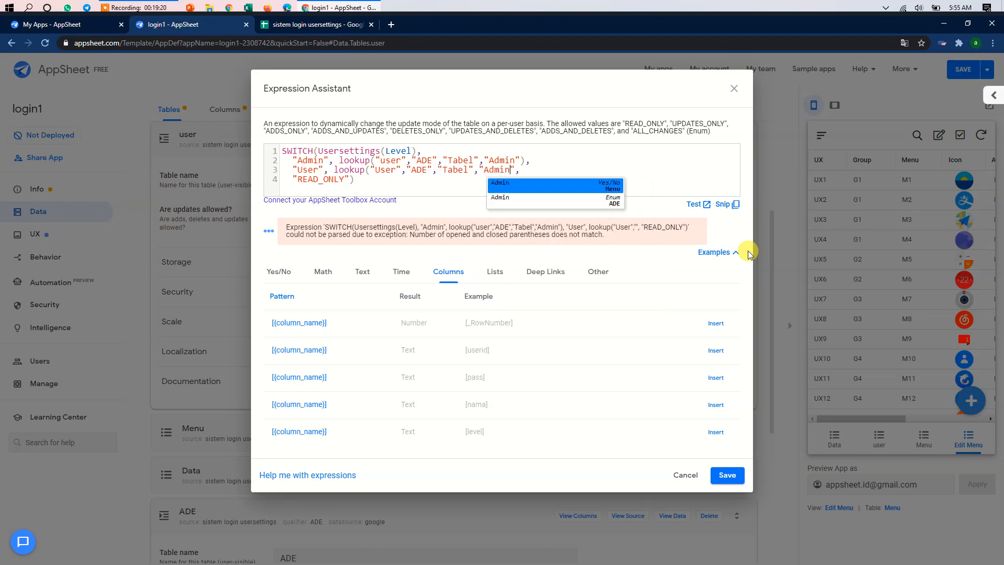
key(BackSpace)
key(BackSpace)
key(BackSpace)
key(BackSpace)
key(BackSpace)
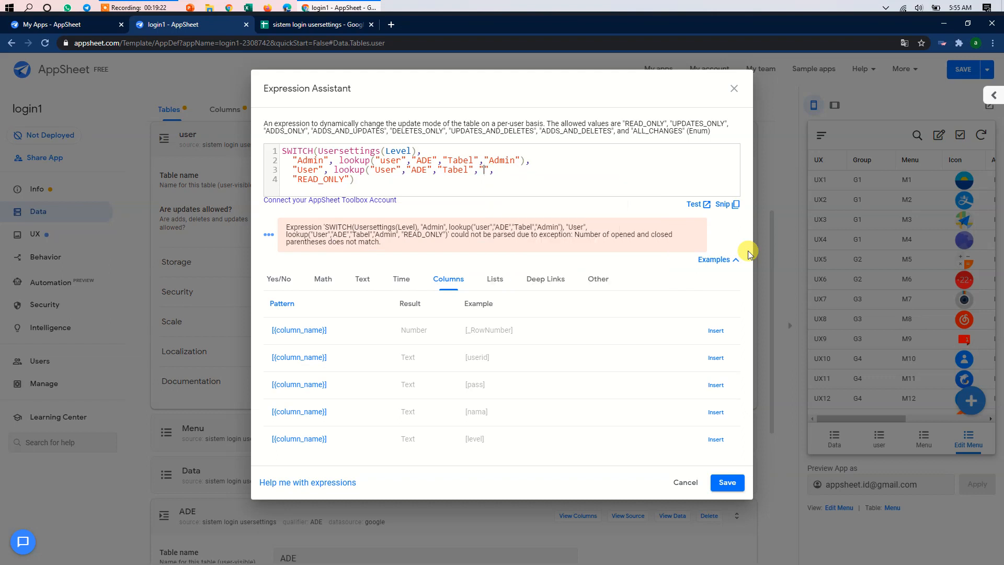
text(User)
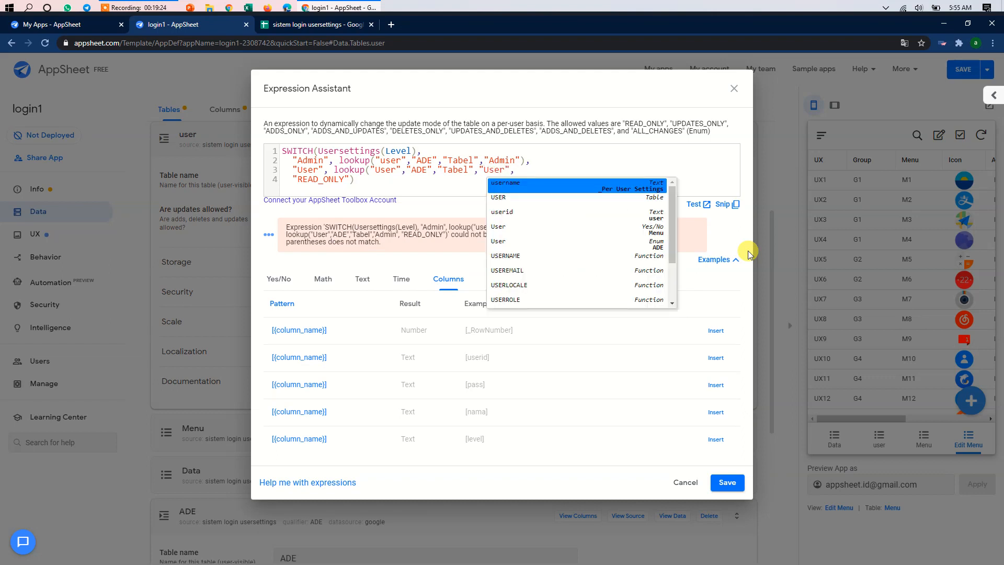
key(Right)
text())
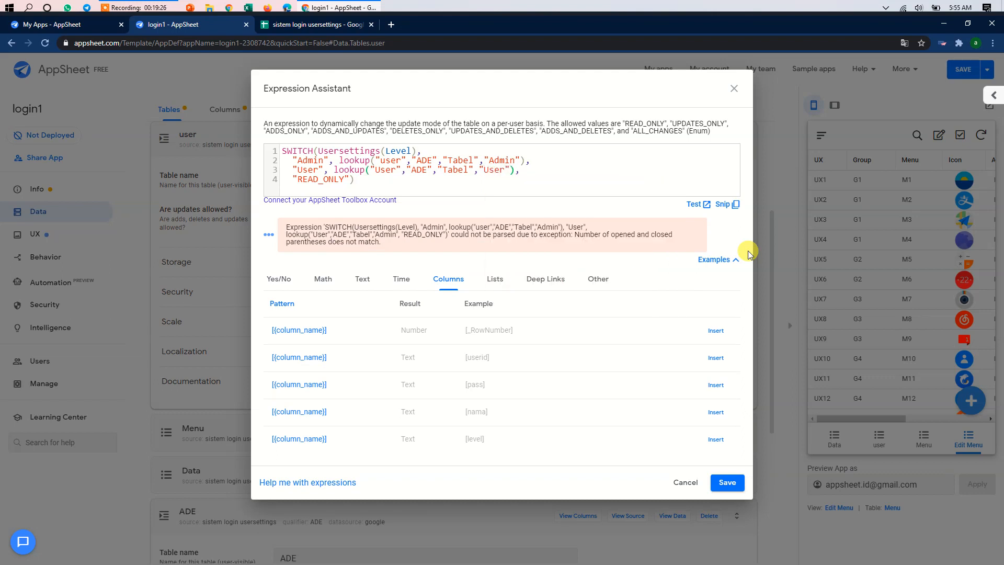
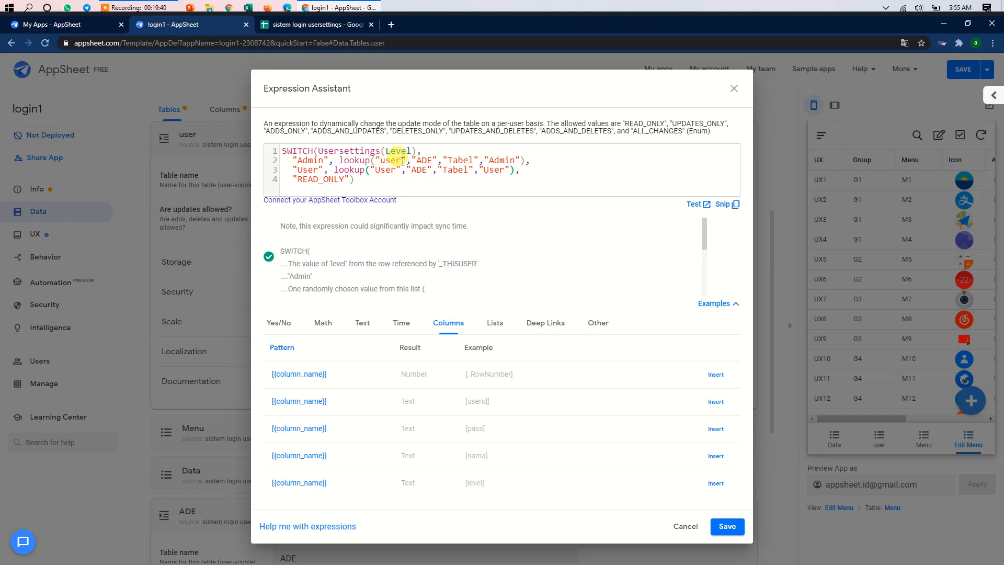
- Copy the entire SWITCH expression and save it as the user table's update permission
drag(402, 161, 380, 160)
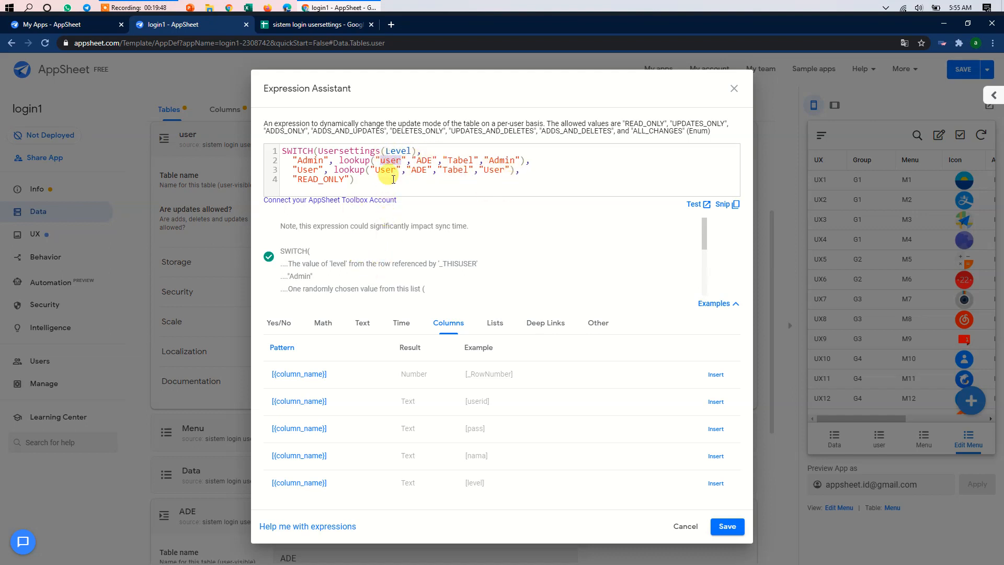
click(374, 170)
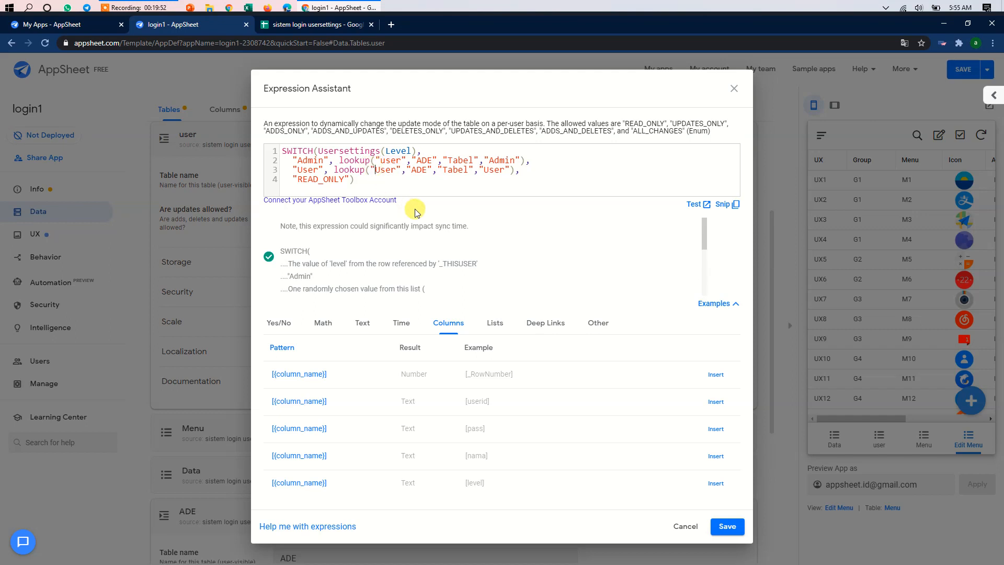
key(ctrl+a)
key(ctrl+c)
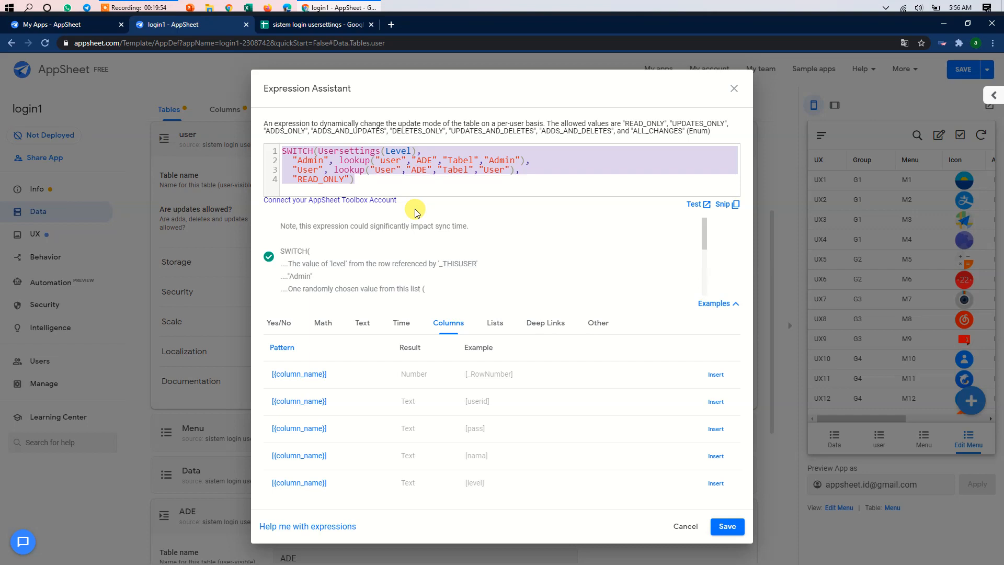
right_click(427, 166)
click(450, 202)
click(731, 528)
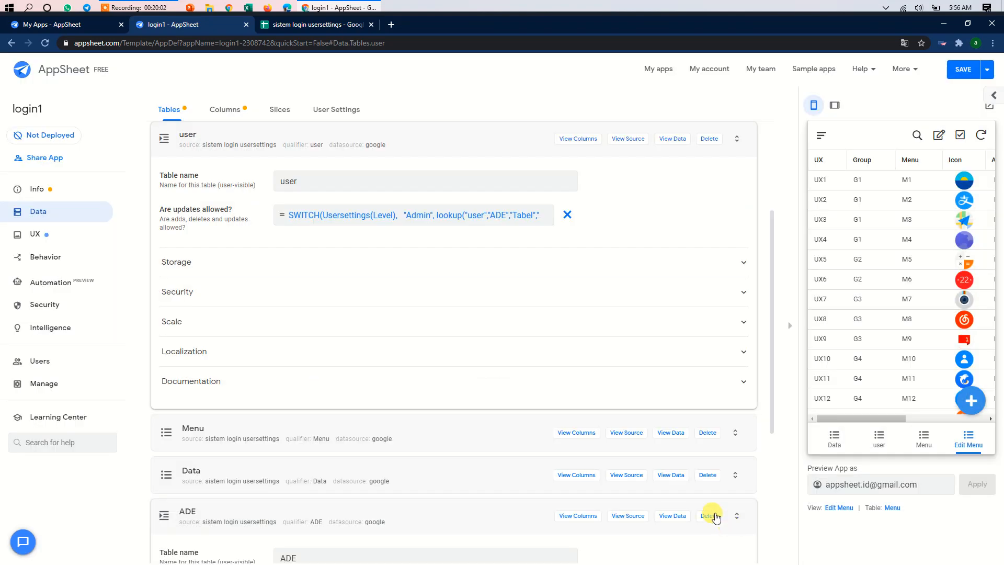
- Open the Menu table's update permission expression and replace the whole default formula with the copied SWITCH expression
click(264, 432)
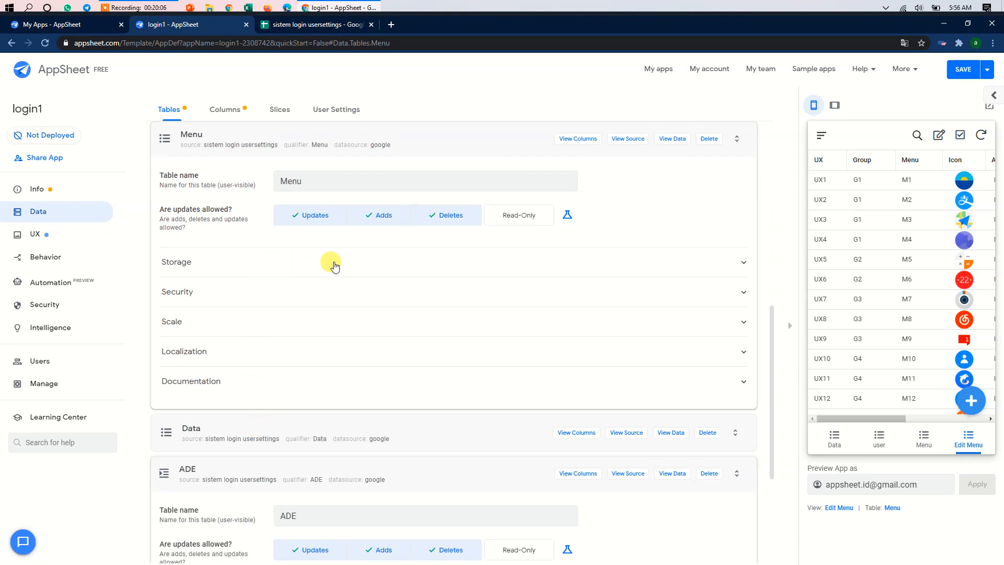
click(566, 209)
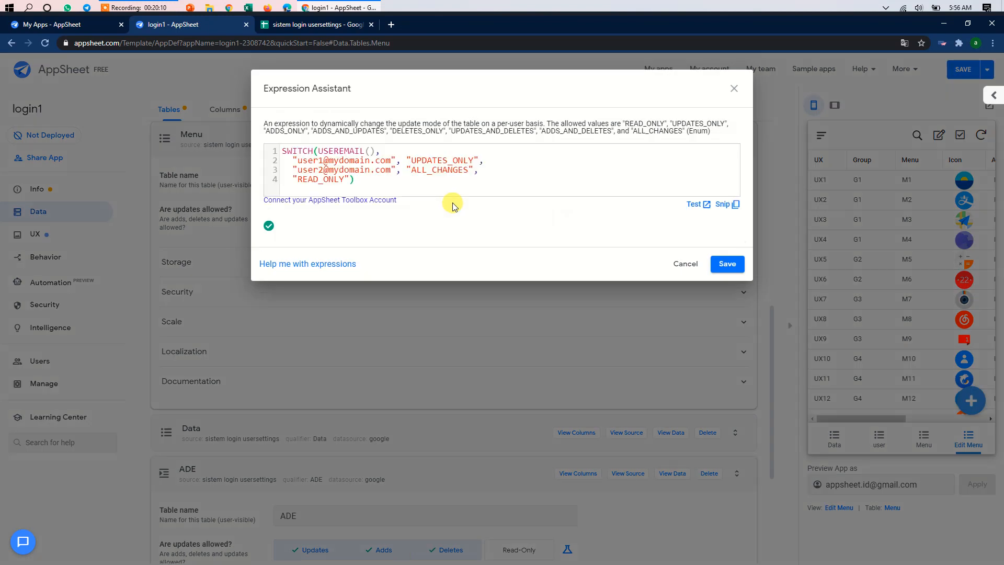
right_click(383, 168)
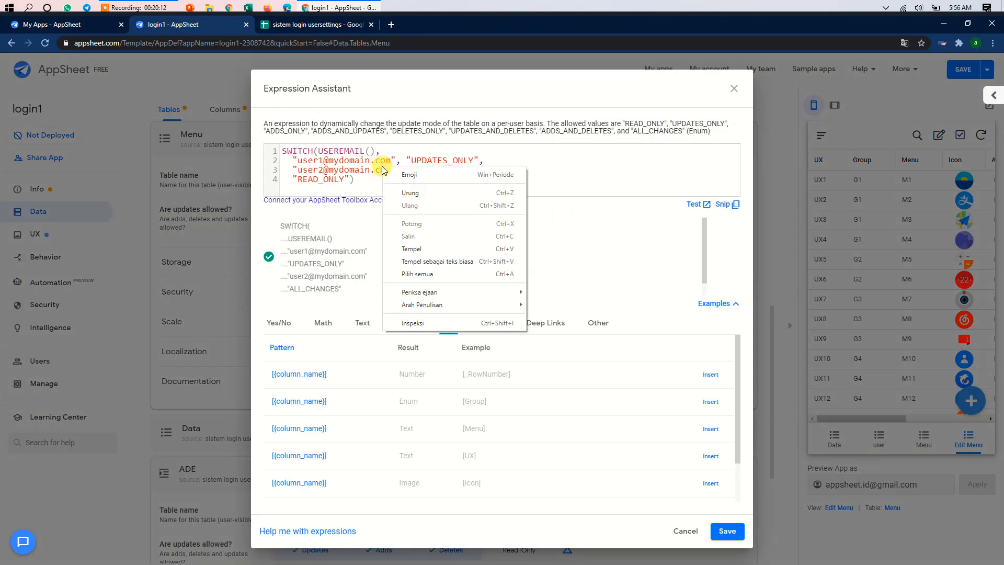
click(431, 272)
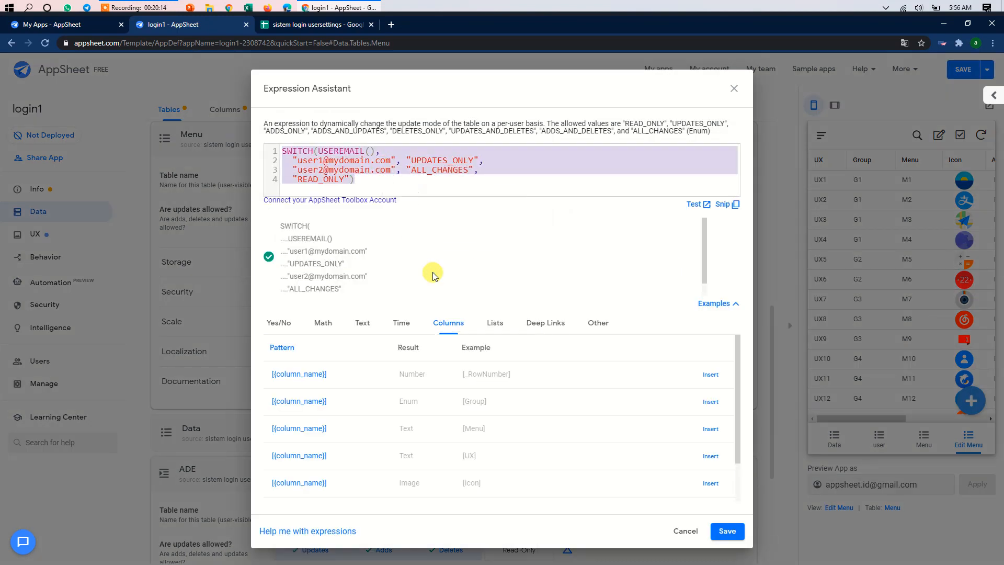
right_click(362, 166)
click(392, 206)
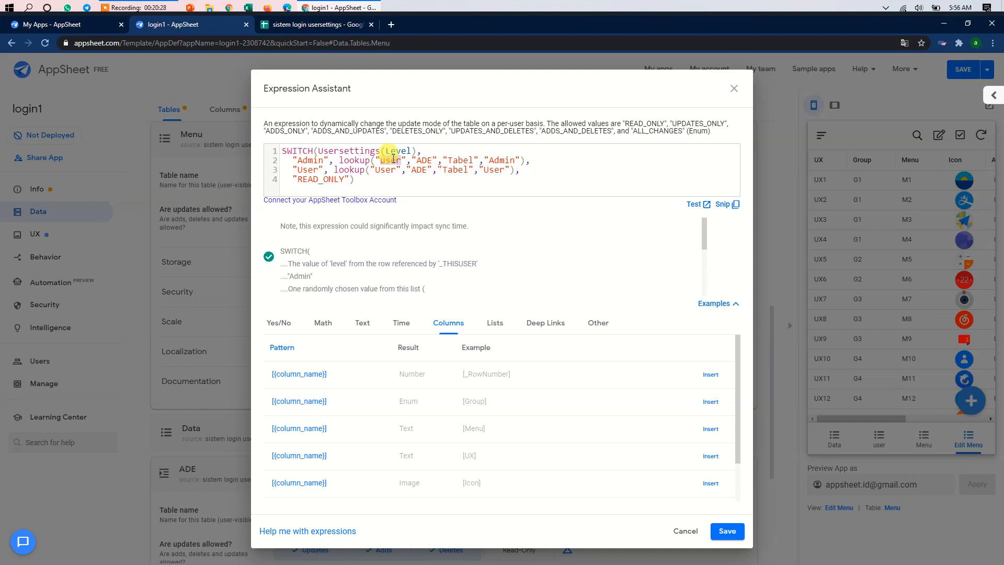
- Set the first argument of both lookups to "Menu" and save the Menu table's expression
text(Menu)
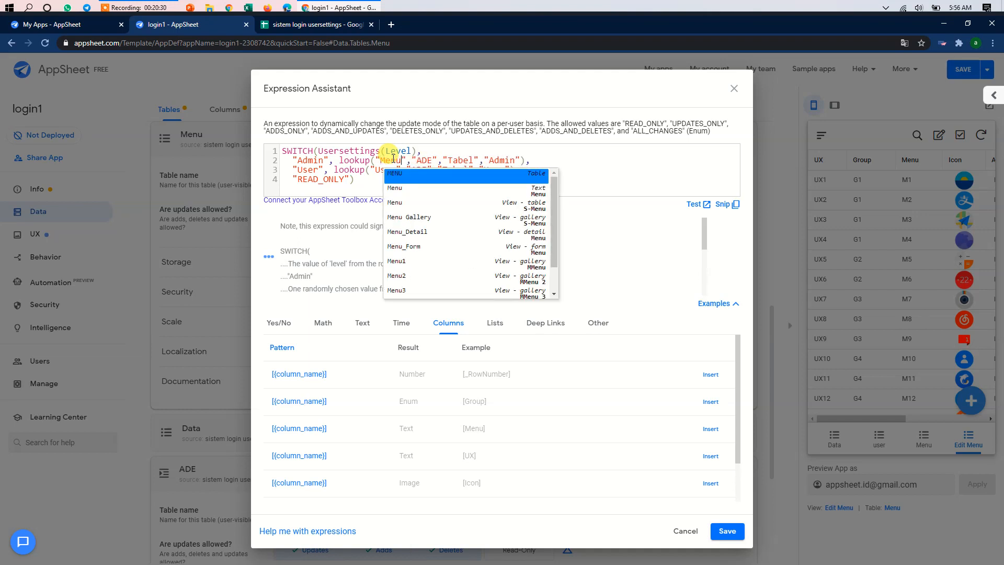
click(378, 169)
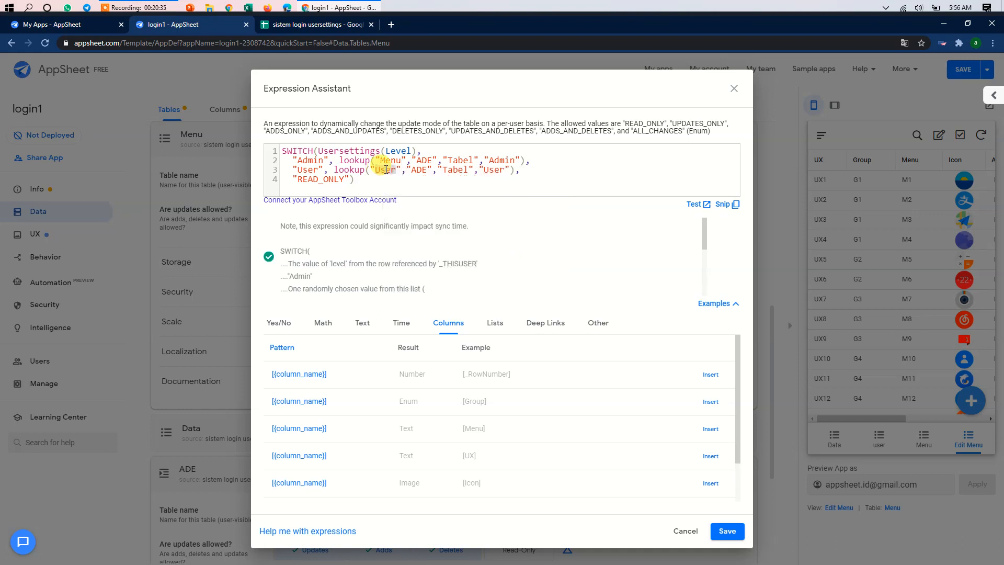
text(Menu)
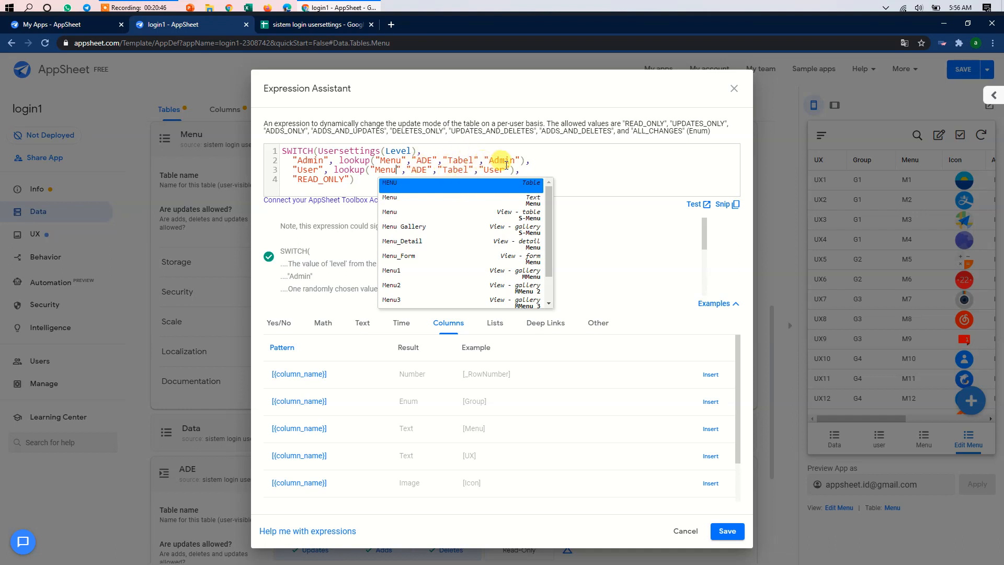
click(620, 184)
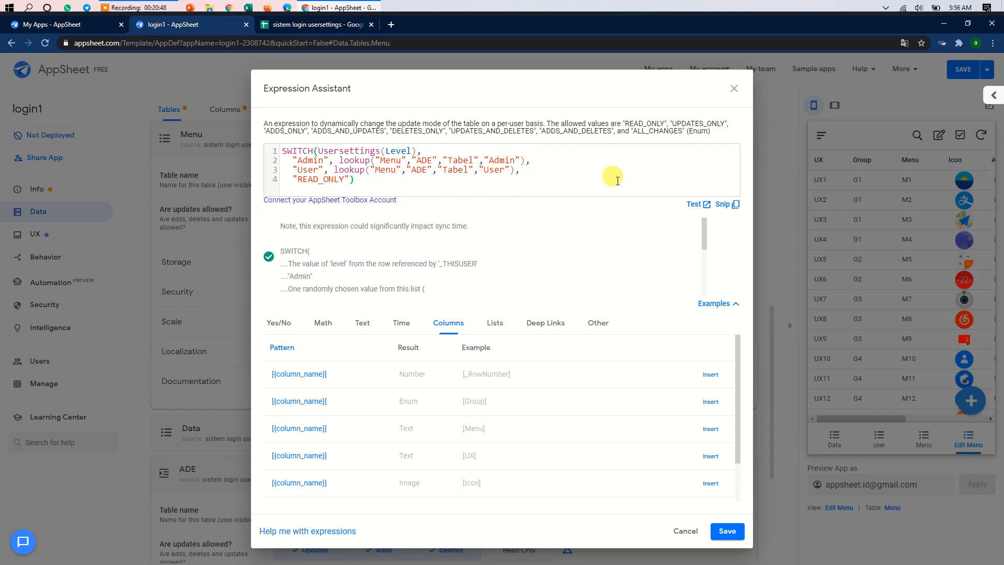
click(727, 531)
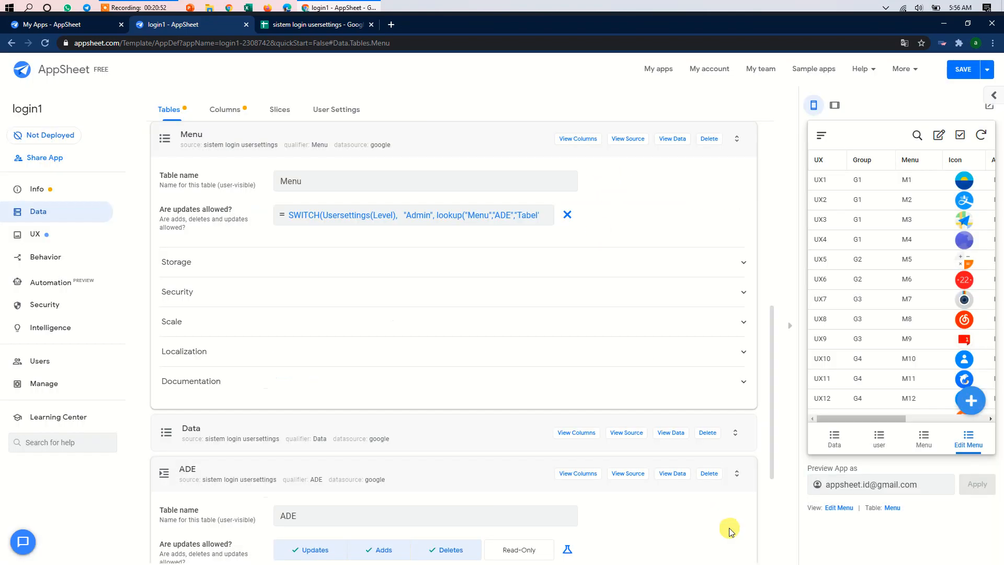
- Open the Data table's update permission expression and replace the whole default formula with the copied SWITCH expression
scroll(353, 338, down, 1)
scroll(353, 337, down, 3)
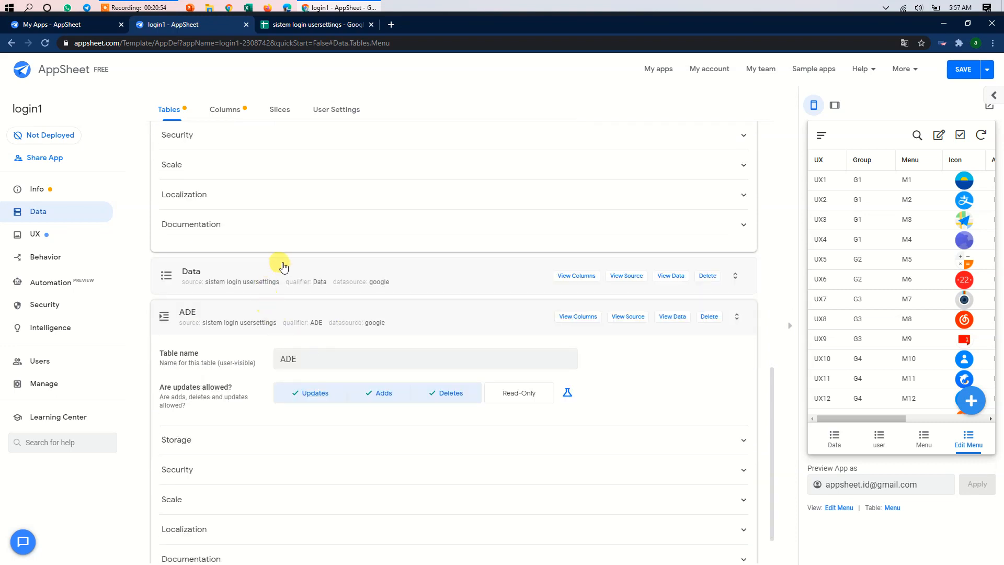
click(293, 281)
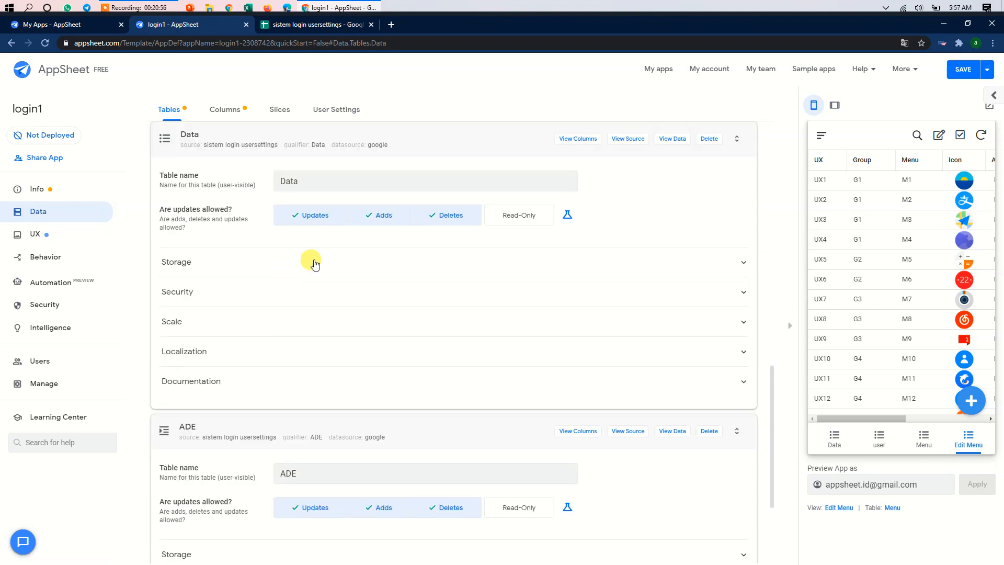
click(568, 215)
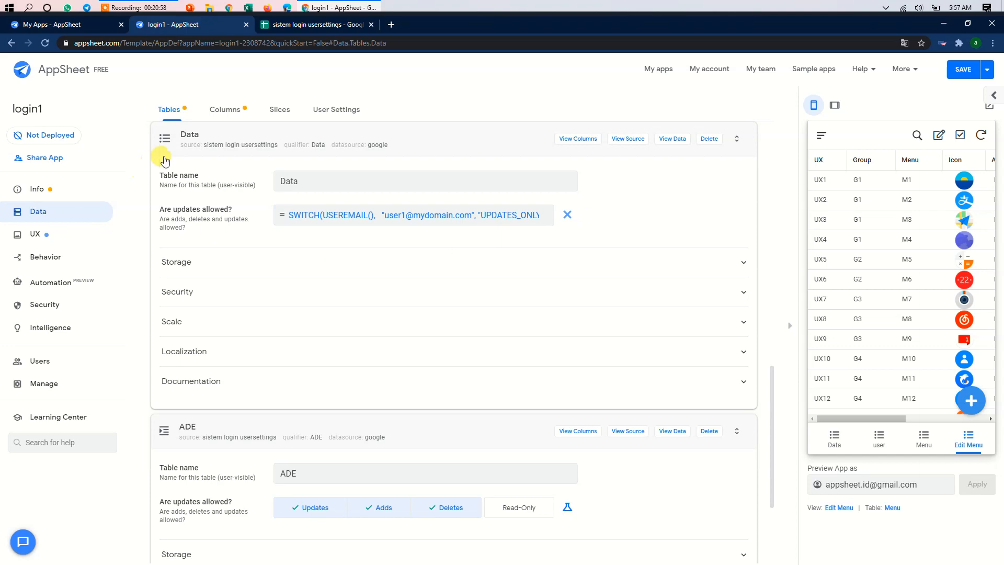
click(437, 216)
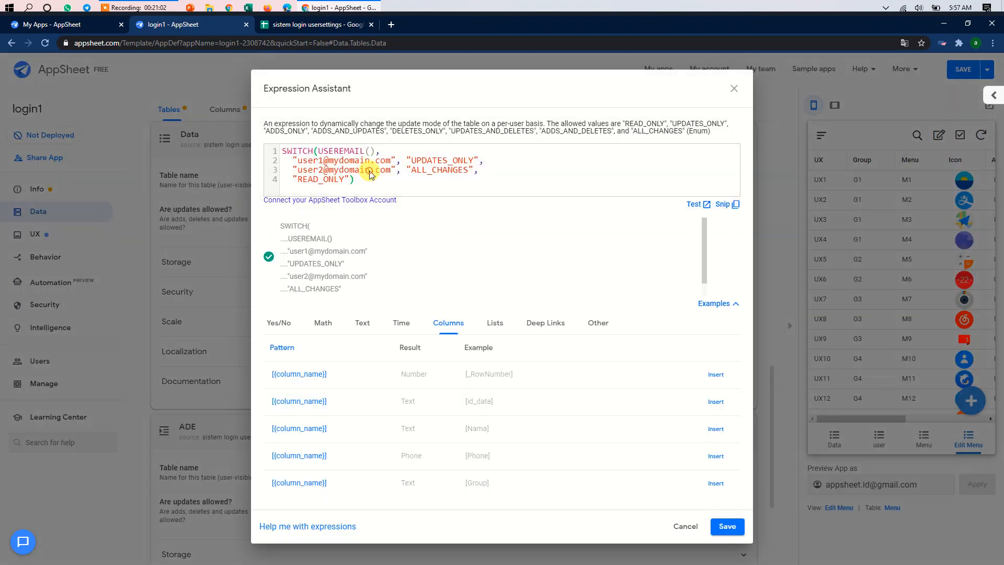
right_click(370, 171)
click(410, 280)
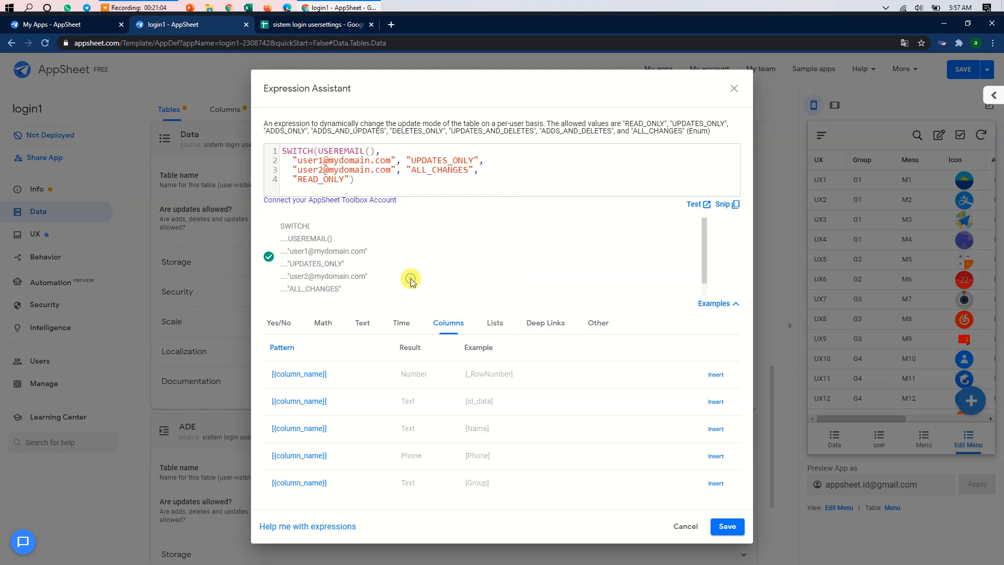
right_click(337, 165)
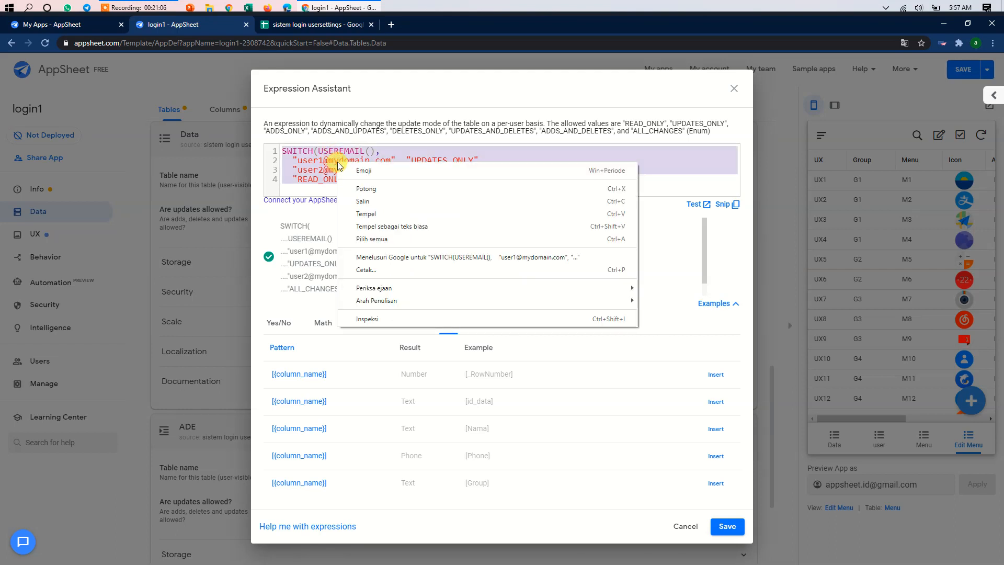
click(373, 213)
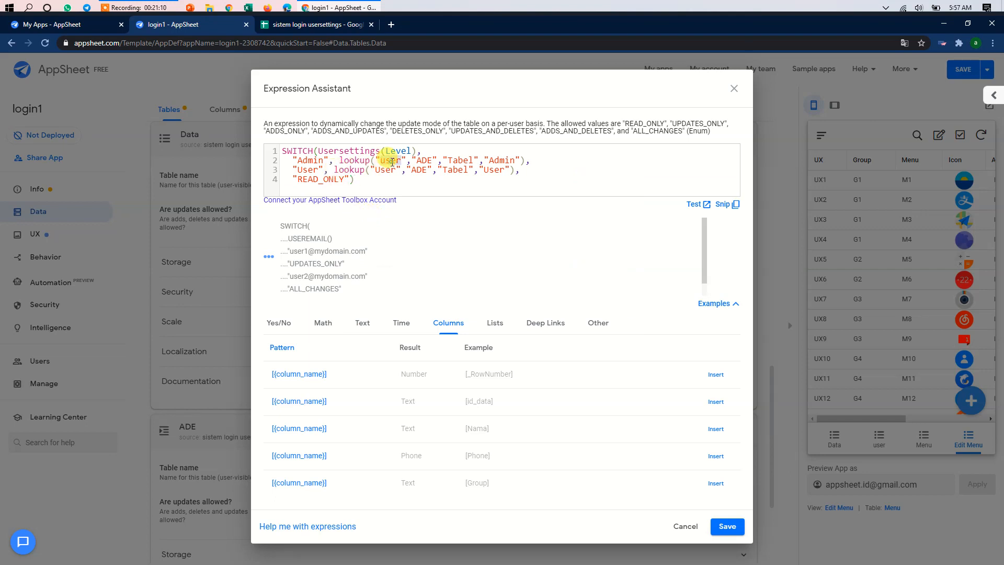
- Set the first argument of both lookups to "Data" and save the Data table's expression
text(Data)
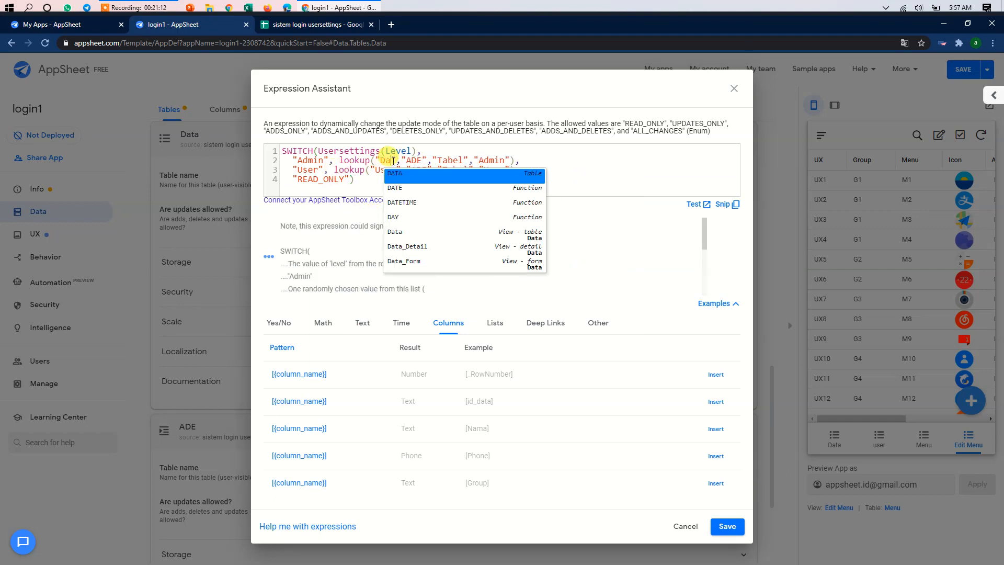
click(641, 169)
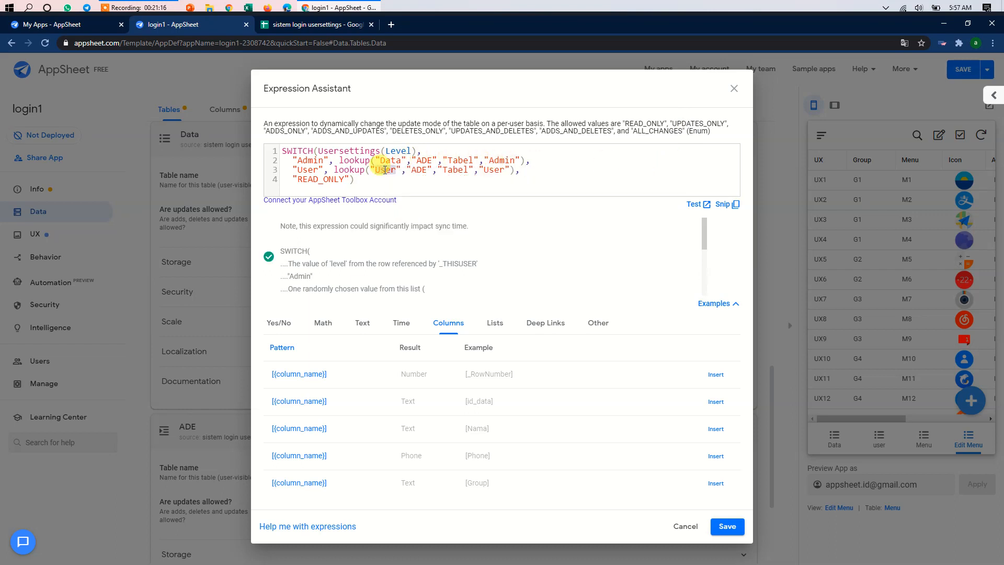
text(Da)
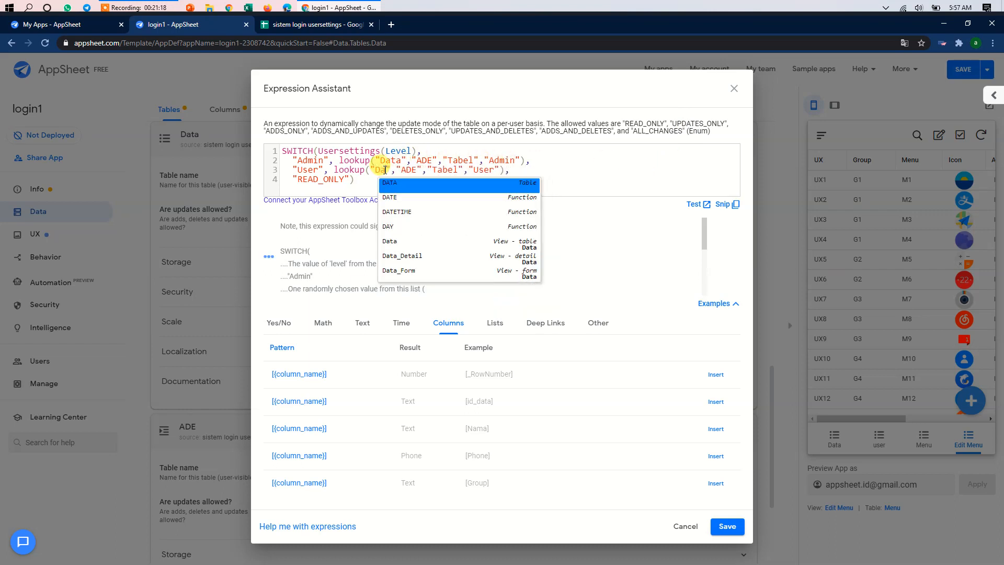
text(ta)
click(595, 158)
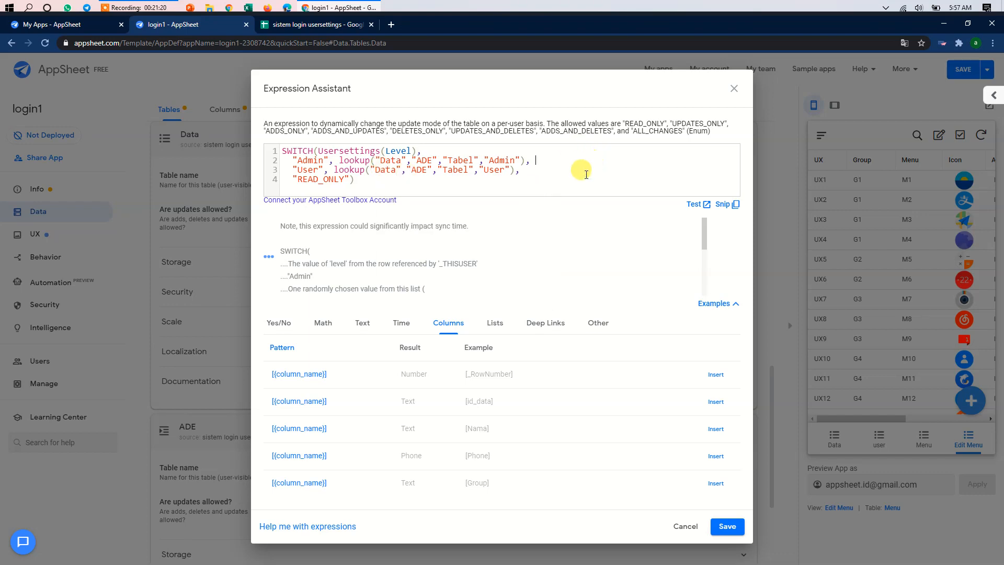
click(732, 528)
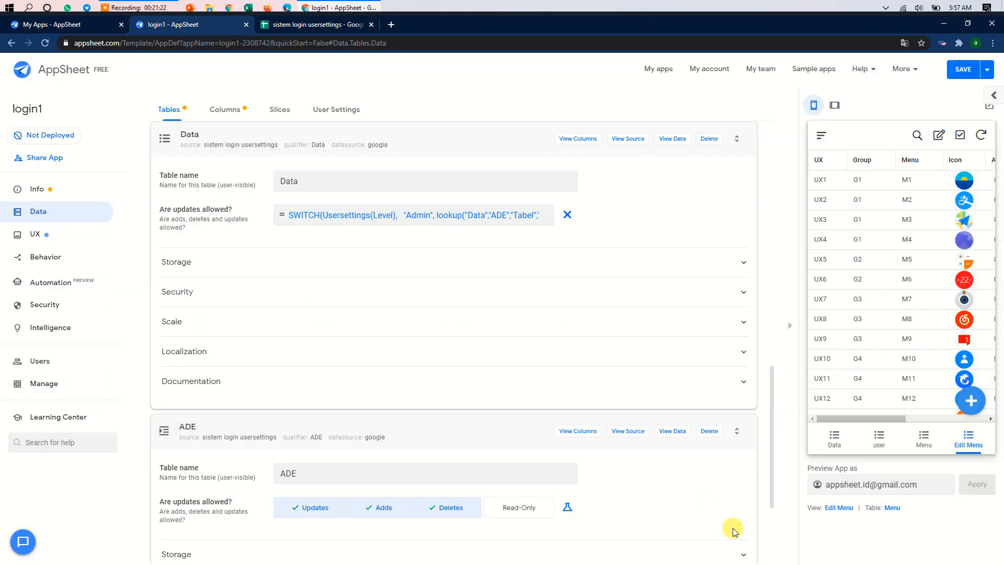
- Open the ADE table's update permission expression and replace the whole default formula with the copied SWITCH expression
scroll(489, 392, down, 3)
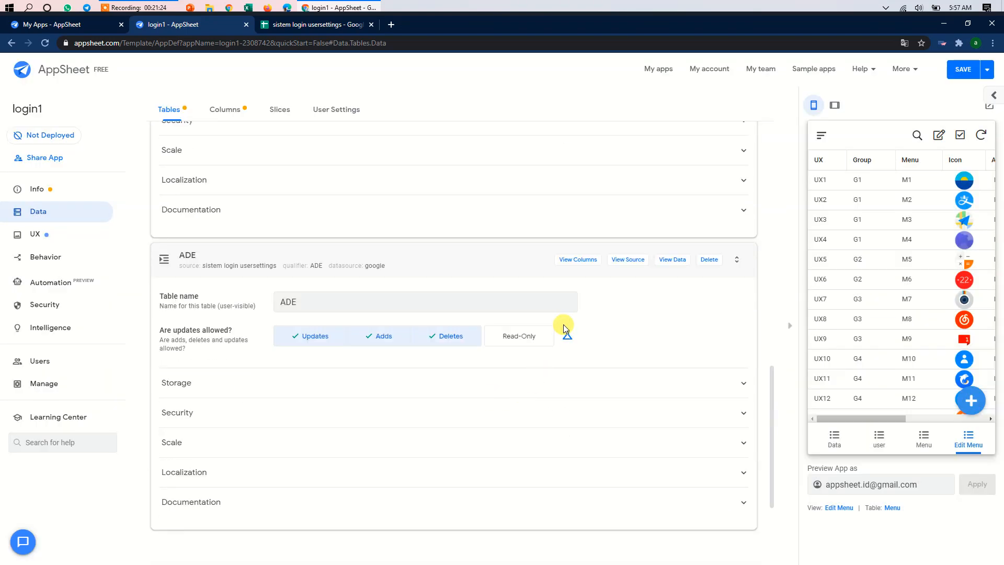
click(567, 335)
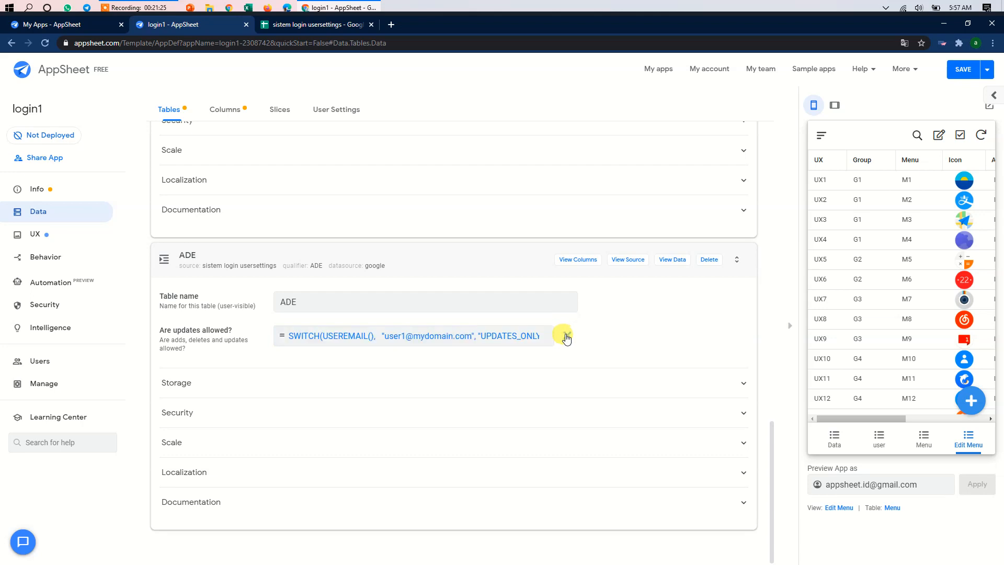
click(505, 336)
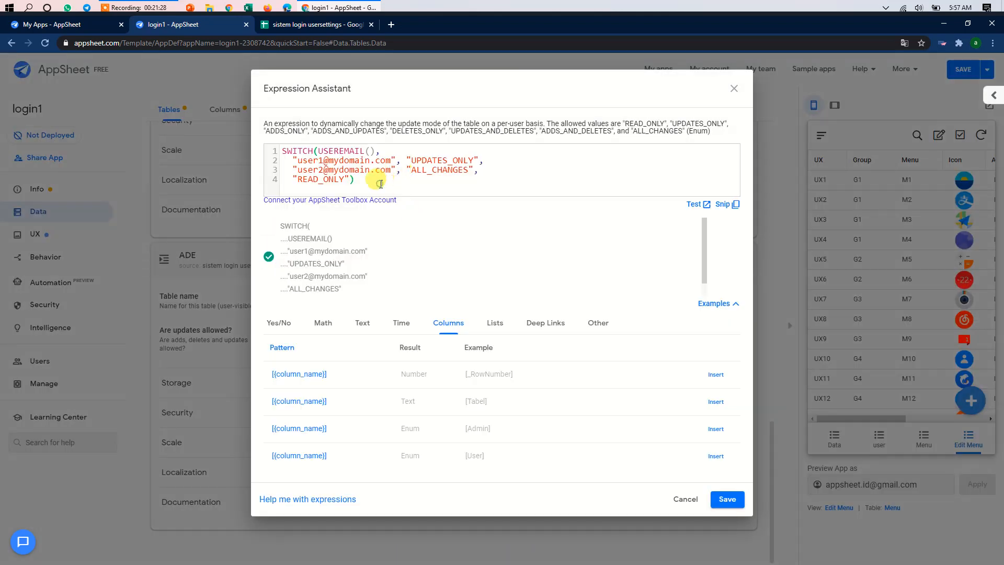
key(ctrl+a)
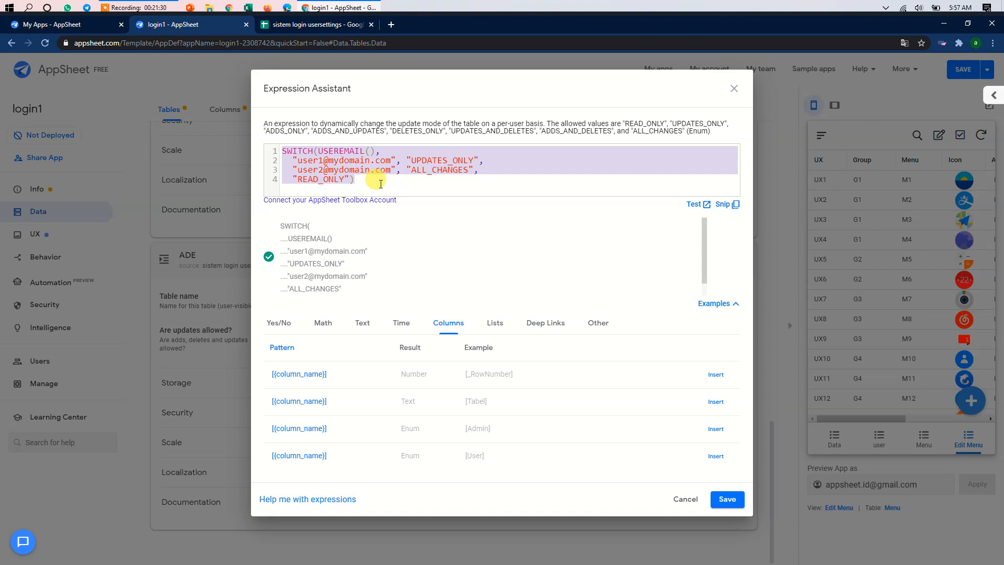
right_click(357, 159)
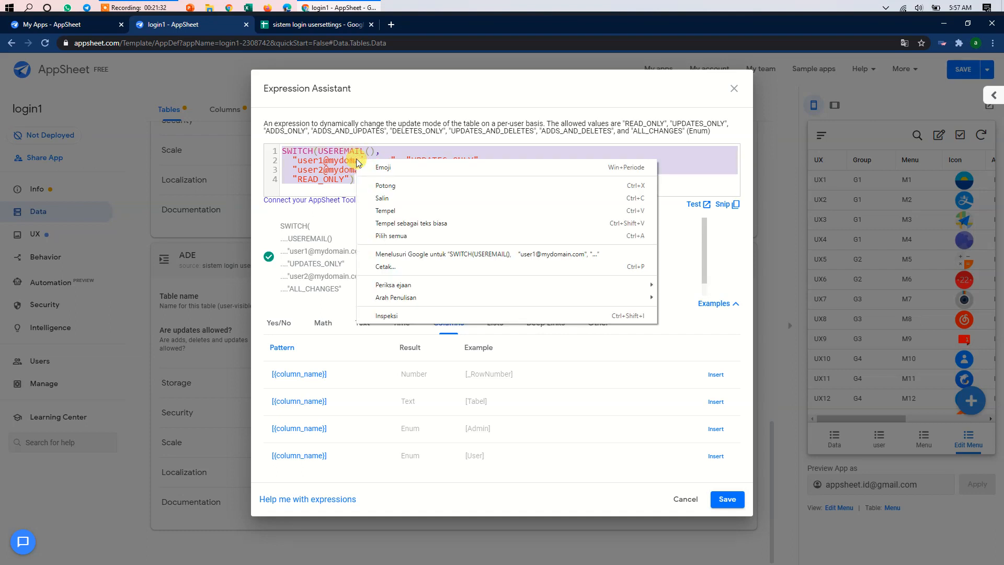
click(385, 211)
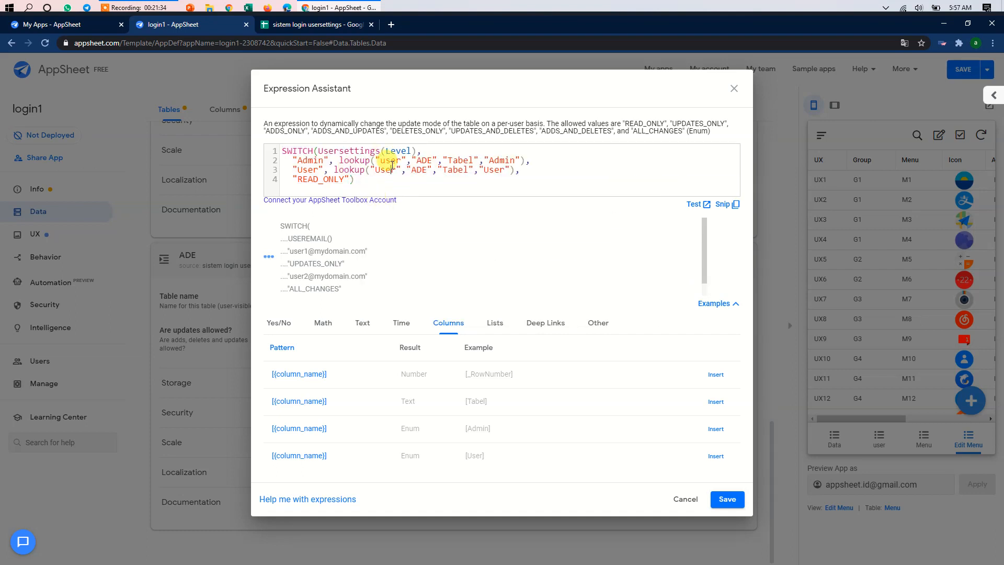
- Set the first argument of both lookups to "ADE" and save the ADE table's expression
text(A)
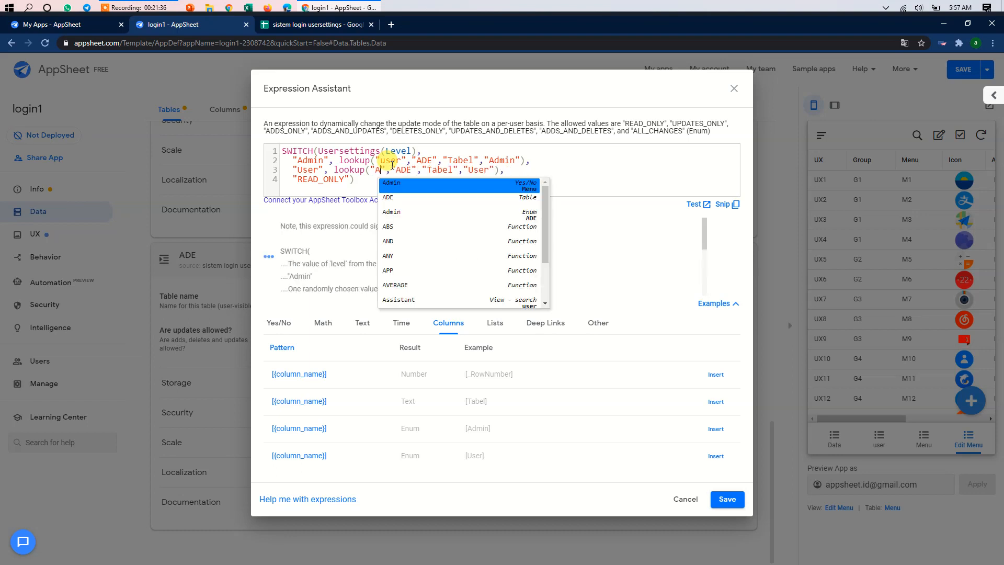
text(DE)
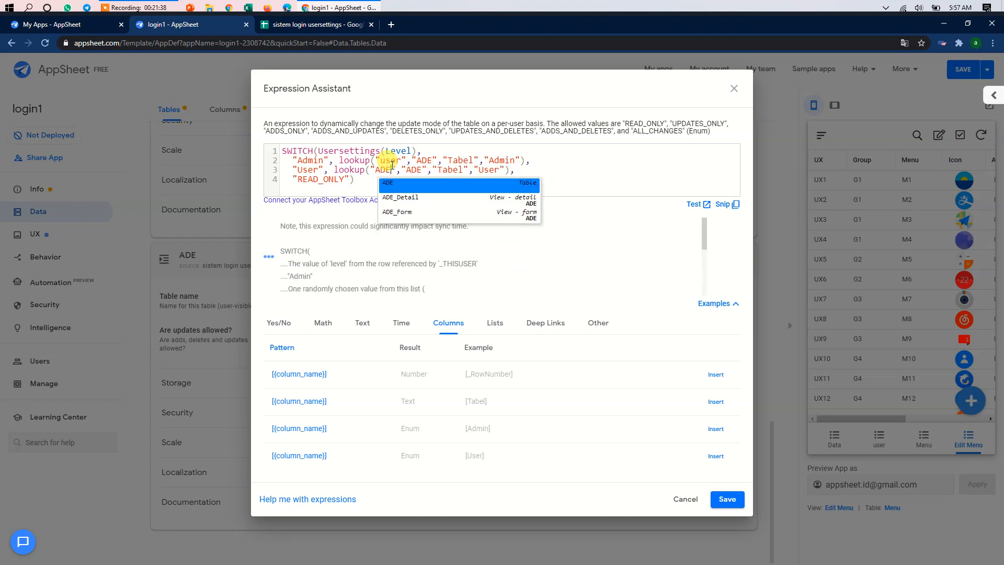
double_click(391, 160)
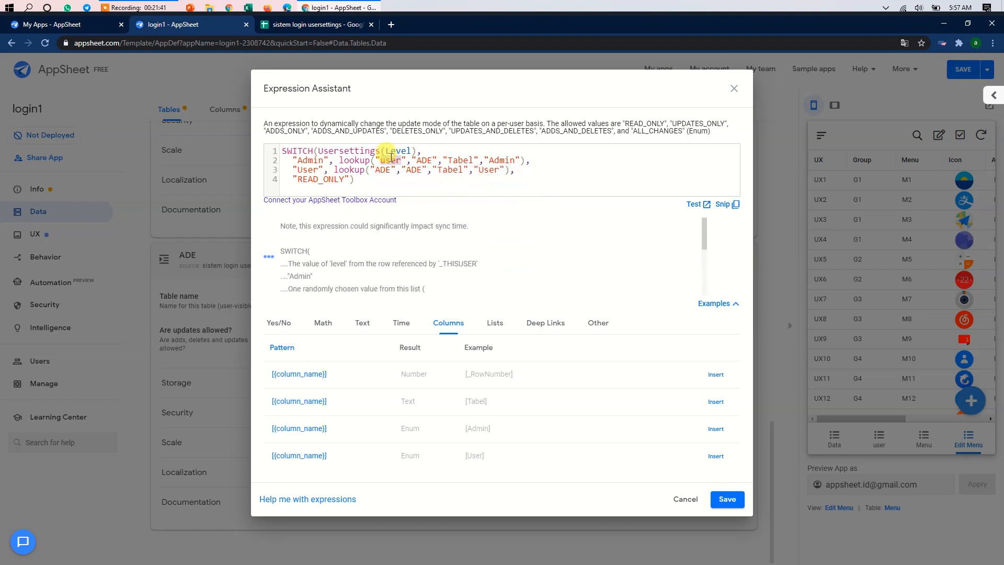
text(ADE)
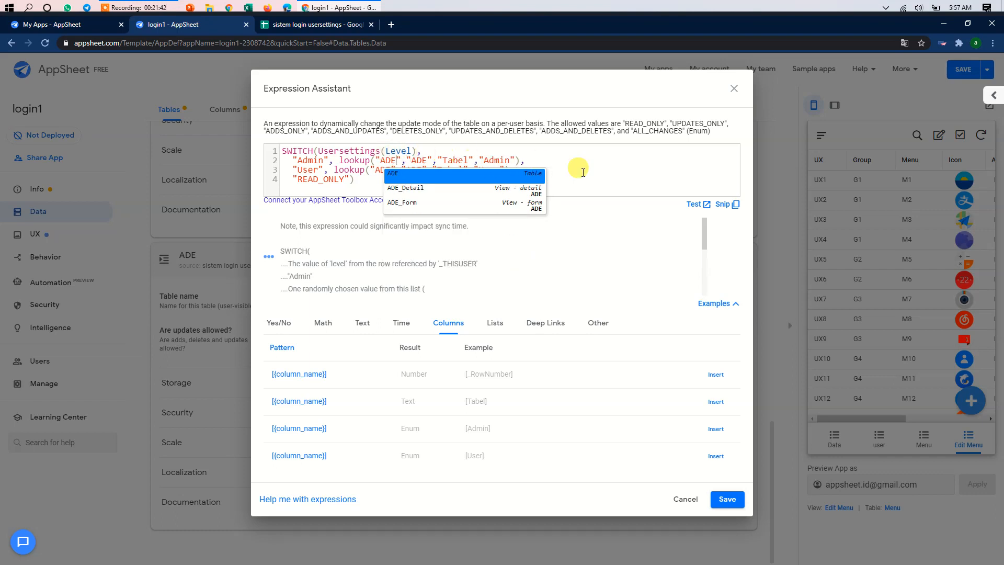
click(642, 173)
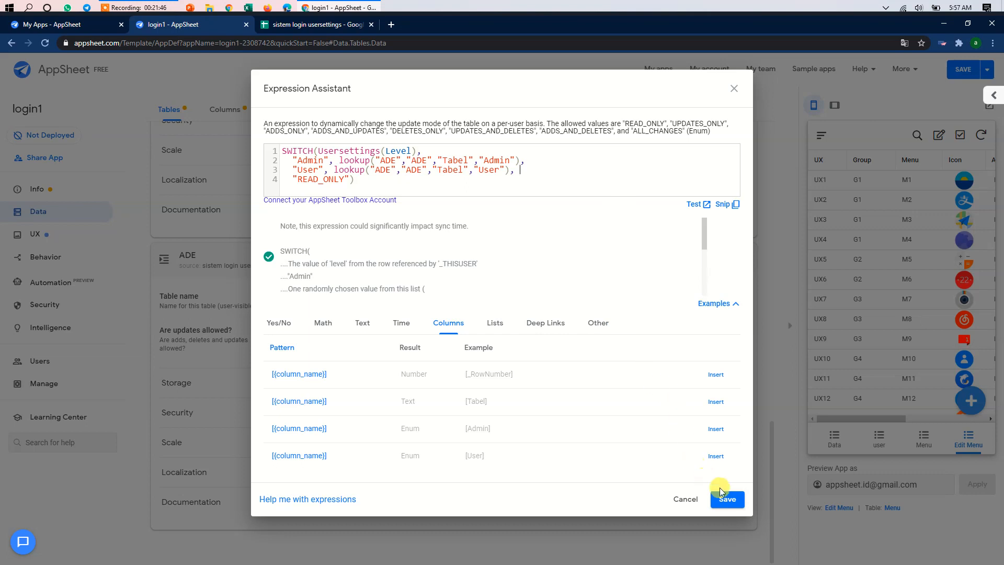
click(725, 500)
click(726, 500)
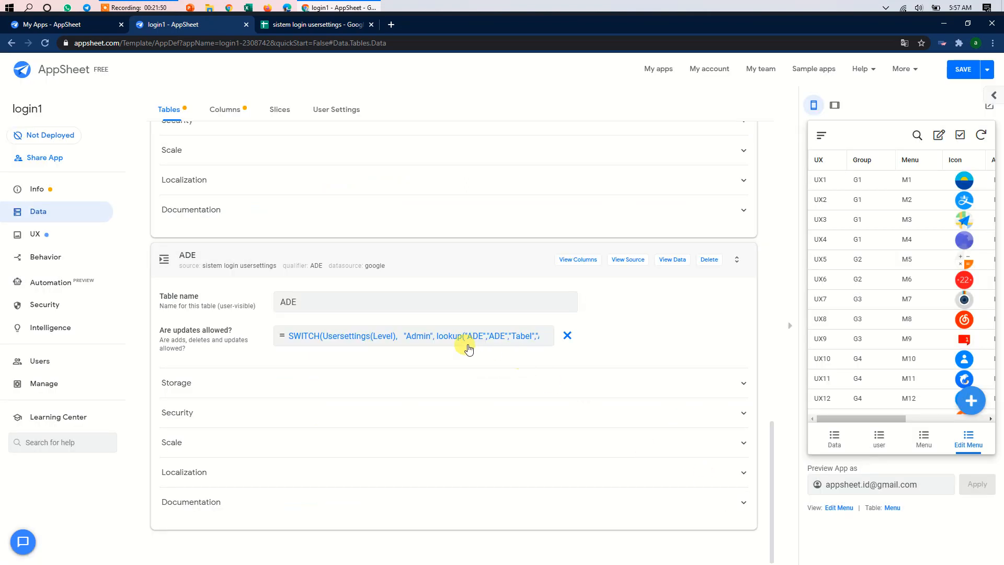
- Collapse the settings of the Data, ADE, Menu and user tables
scroll(209, 266, up, 5)
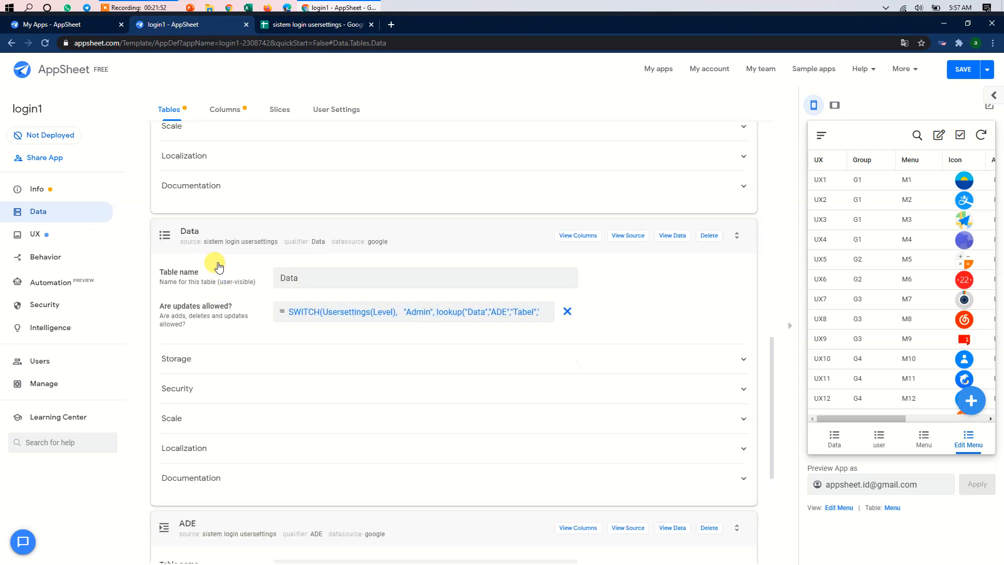
click(213, 274)
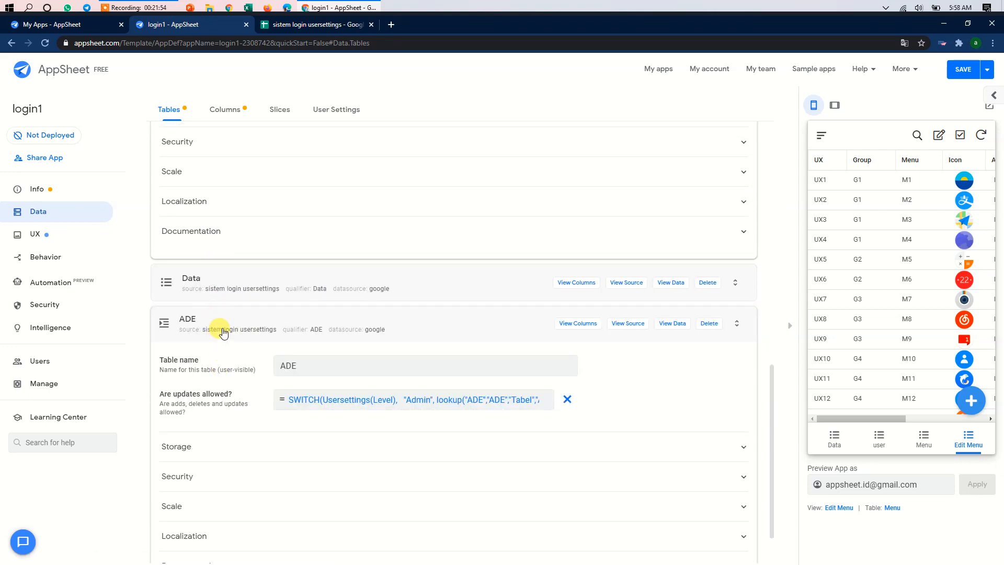
click(229, 320)
scroll(278, 314, up, 4)
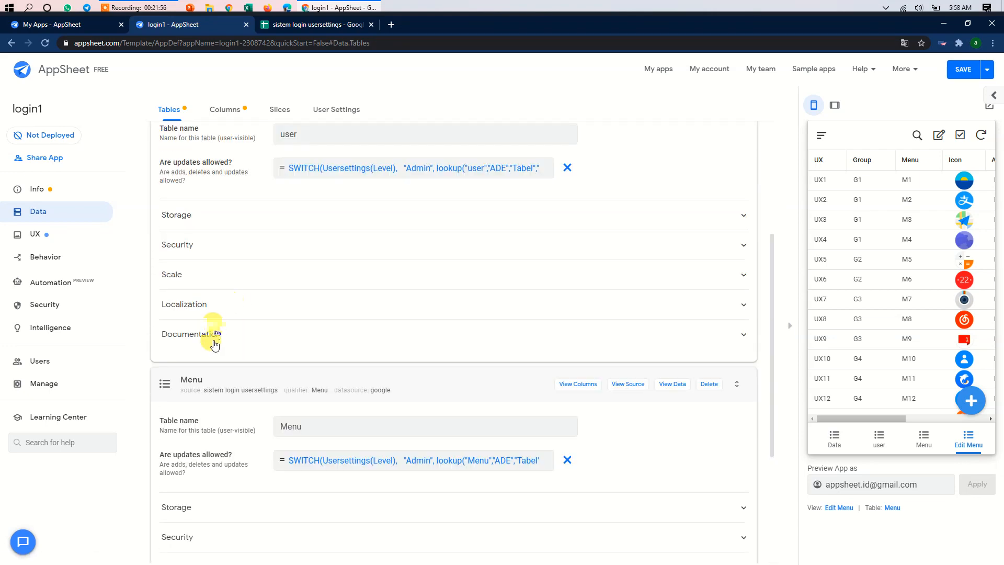
click(213, 380)
scroll(282, 266, up, 4)
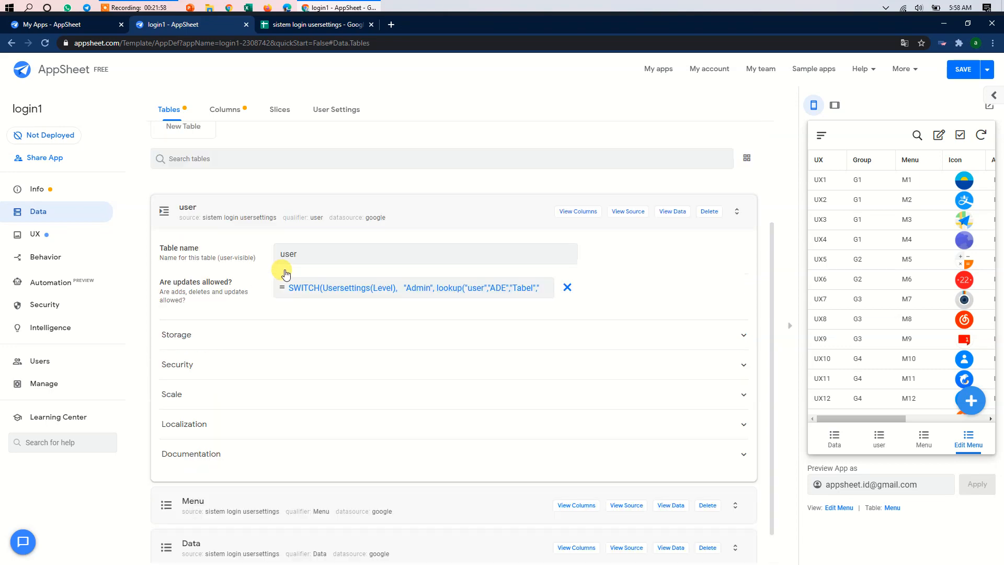
click(240, 314)
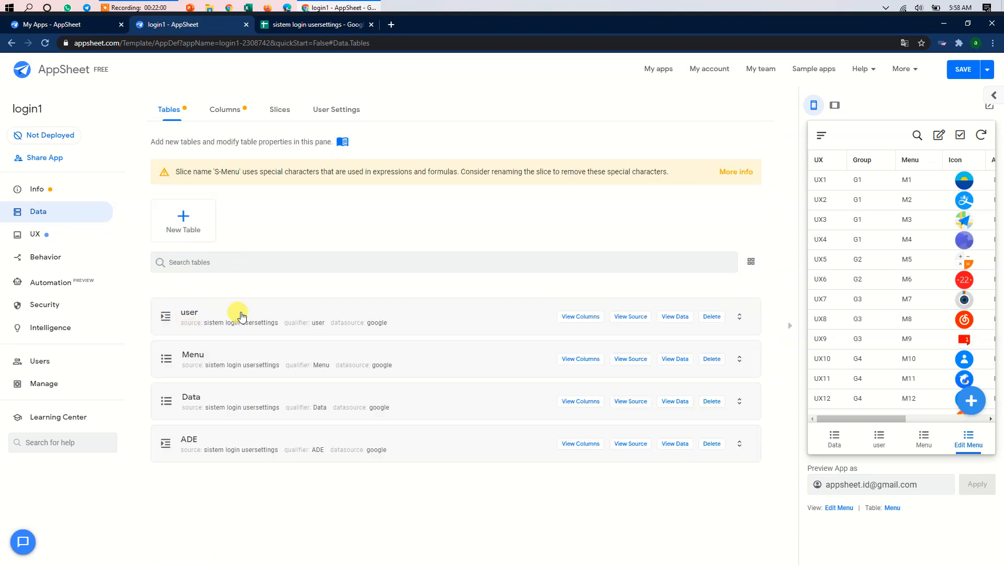
- Create a new UX view named "Edit Akses" and choose ADE as its data table
click(39, 236)
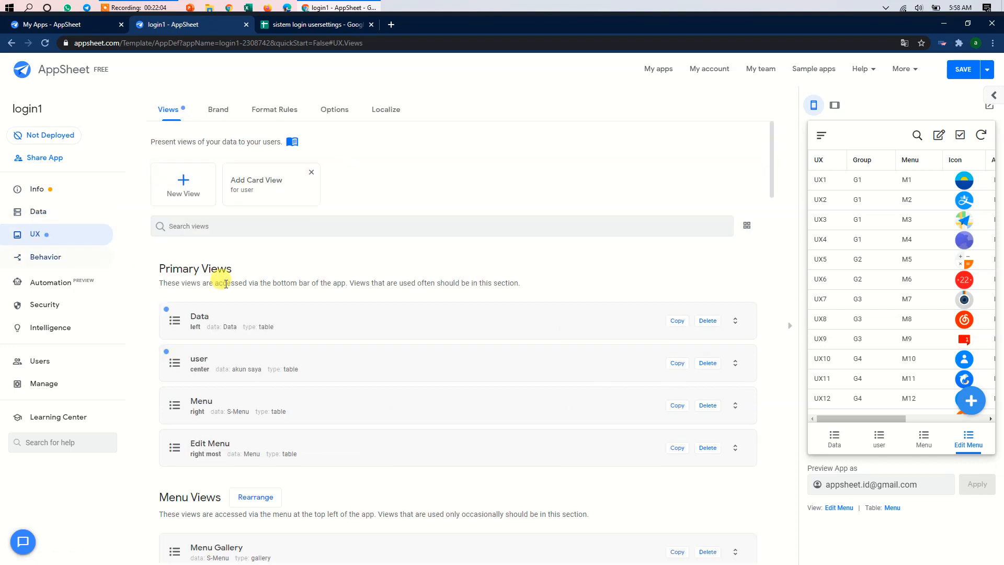
click(188, 186)
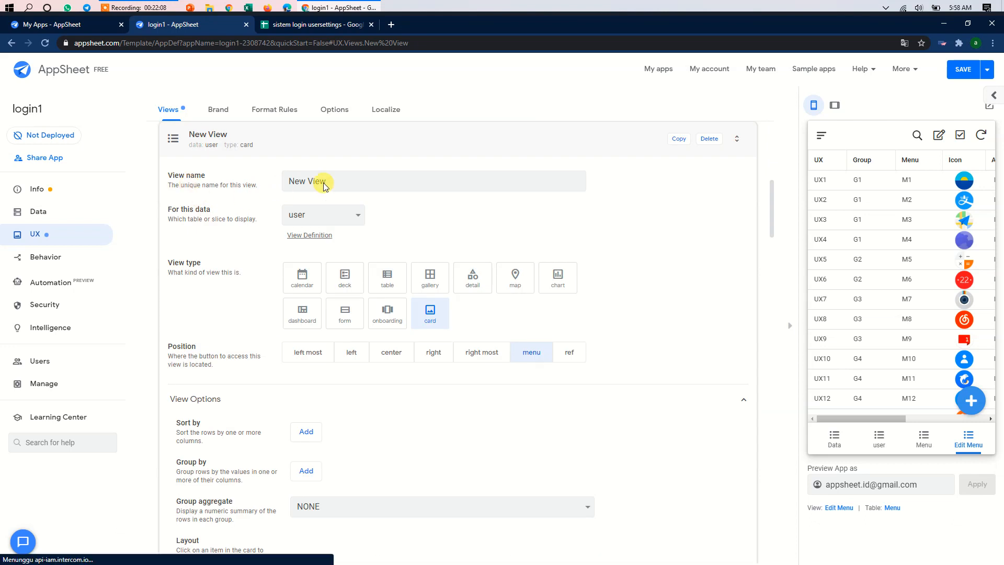
drag(330, 180, 288, 178)
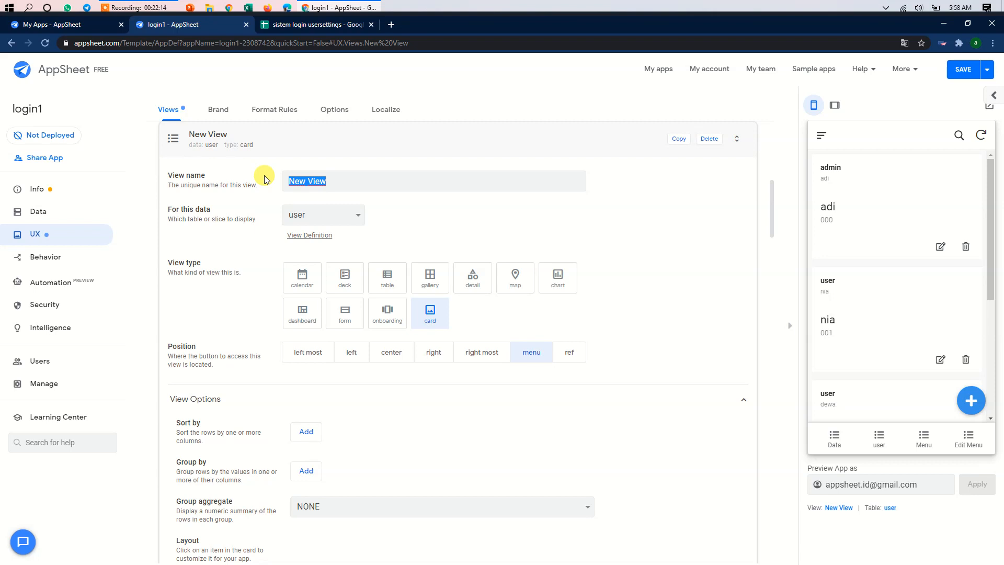
text(Edit Akses)
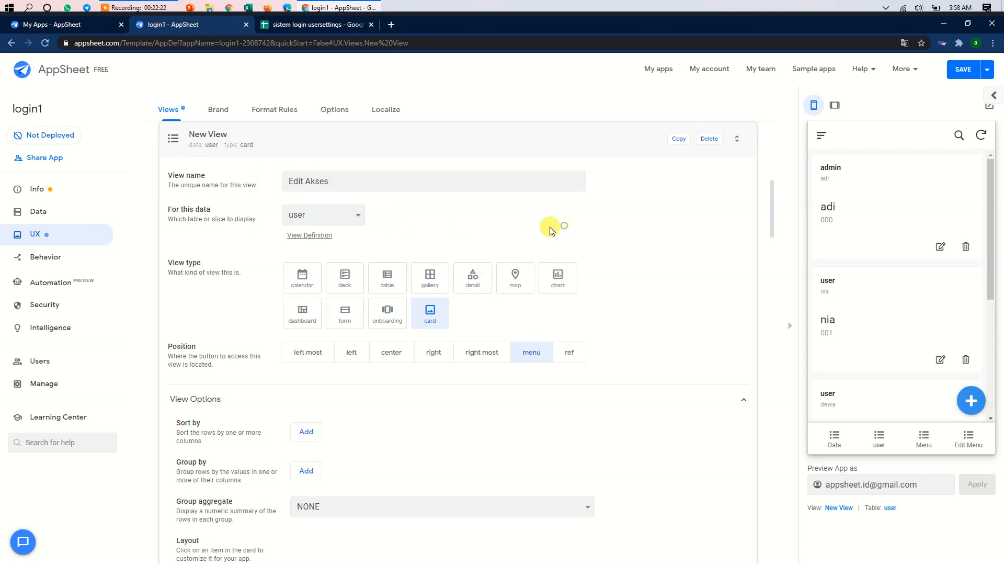
click(346, 216)
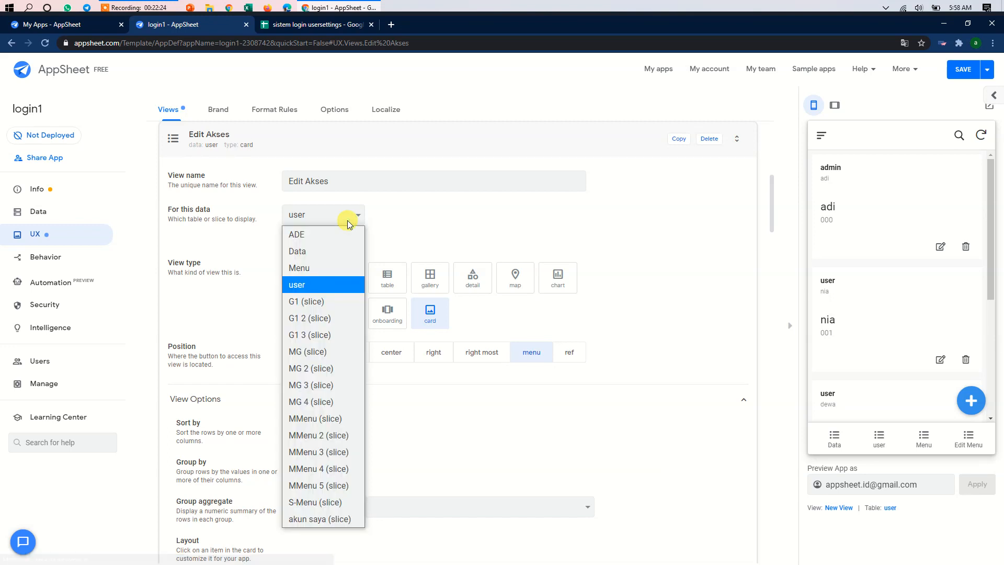
click(316, 236)
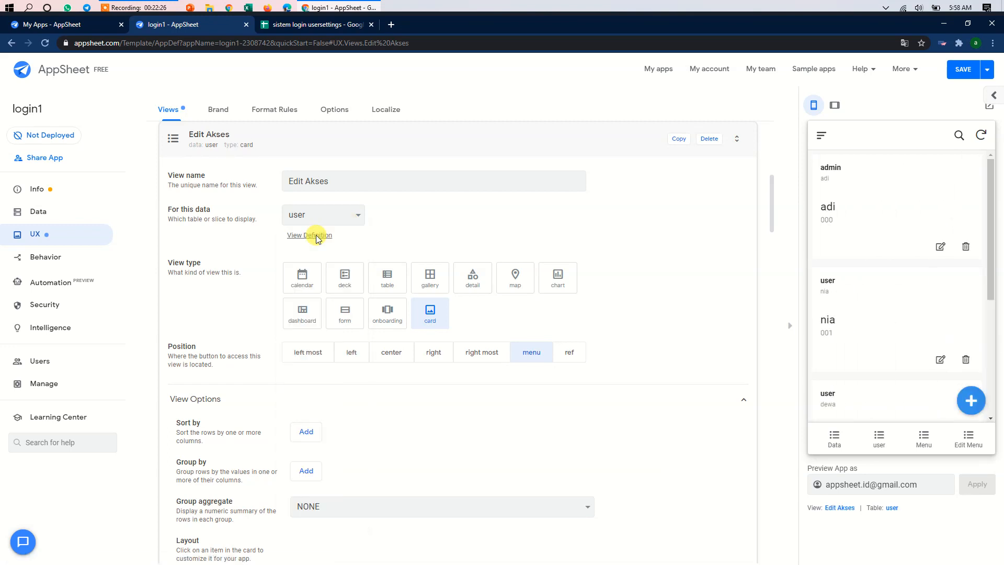
- Set the Edit Akses view type to table, enable QuickEdit for it, and try quick editing in the app preview
click(387, 283)
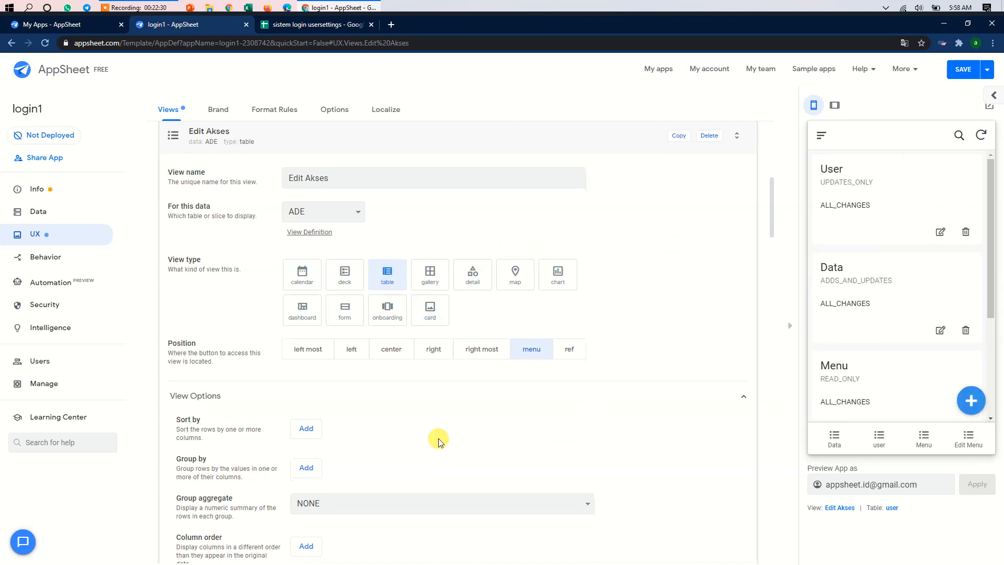
scroll(438, 441, down, 4)
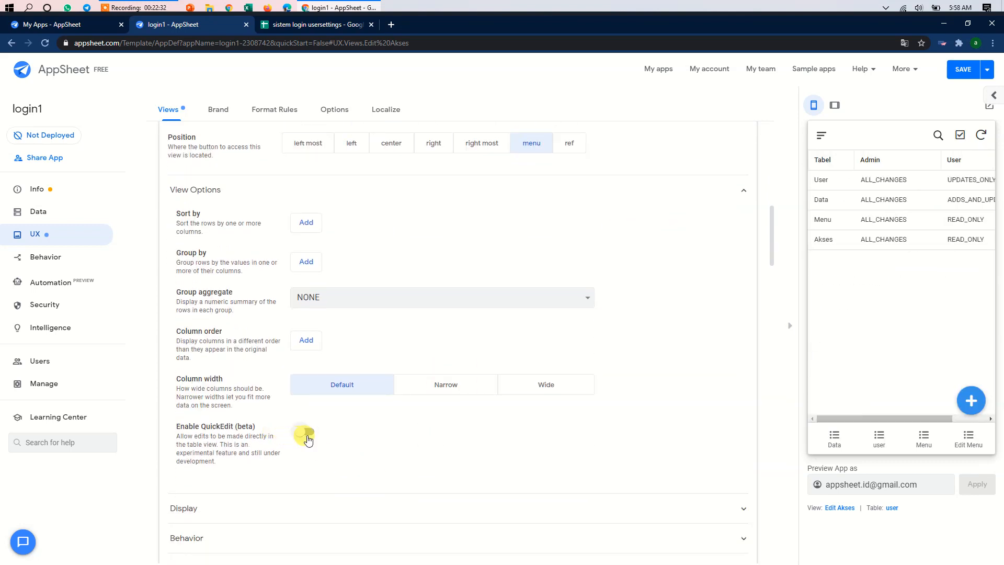
click(307, 434)
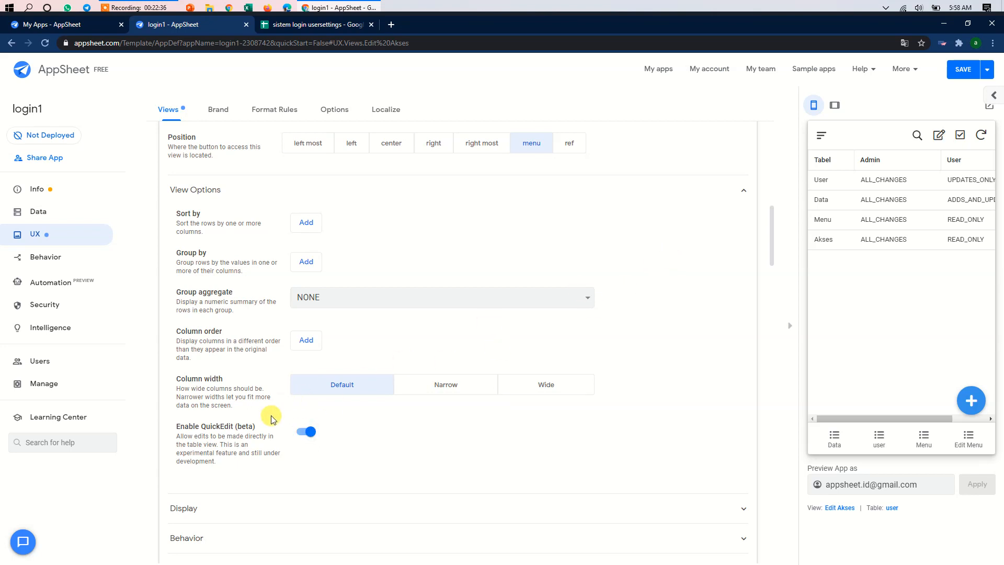
click(939, 138)
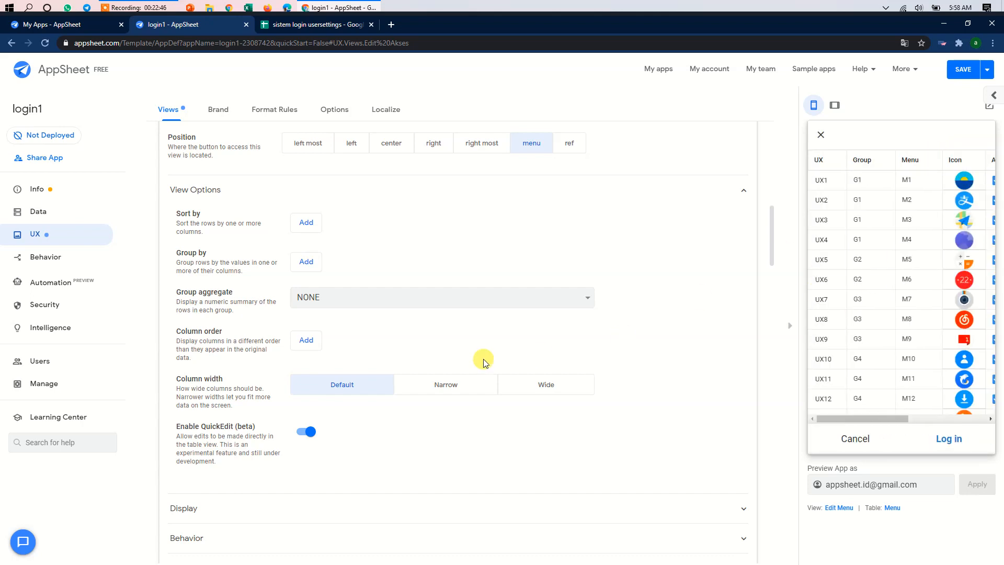
- Set the Edit Akses view's position to right most
scroll(409, 340, up, 2)
scroll(408, 343, up, 1)
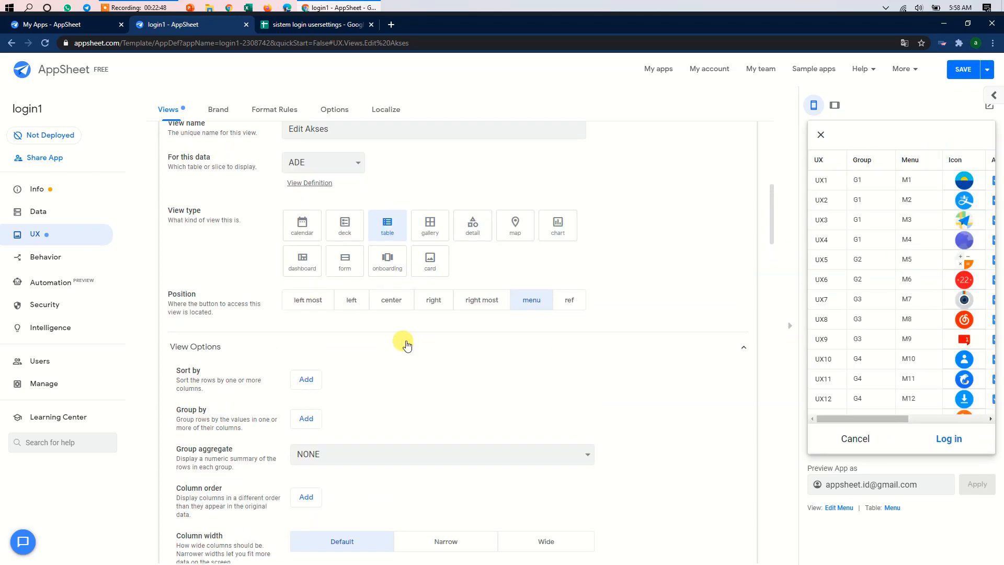
scroll(236, 228, up, 4)
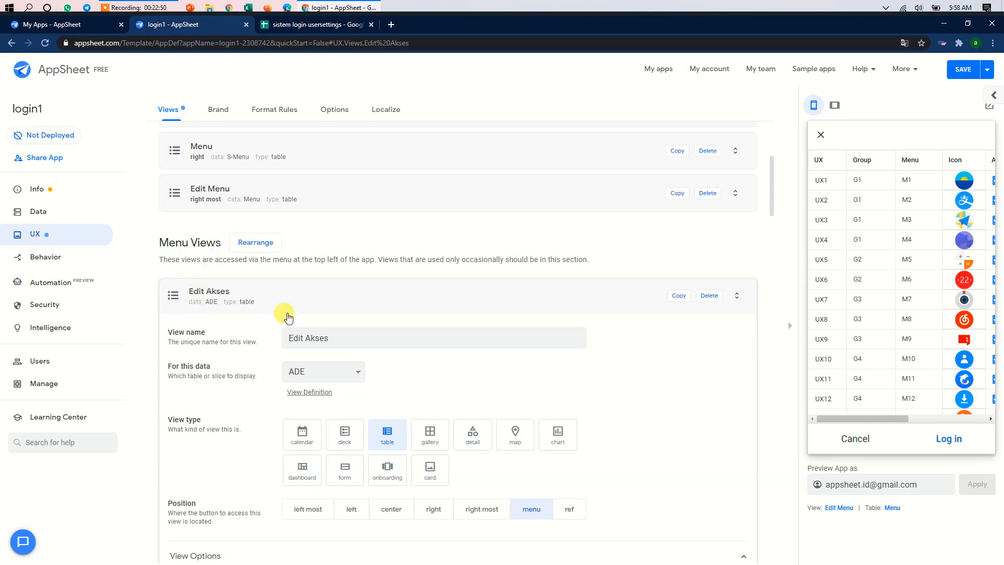
scroll(565, 308, down, 2)
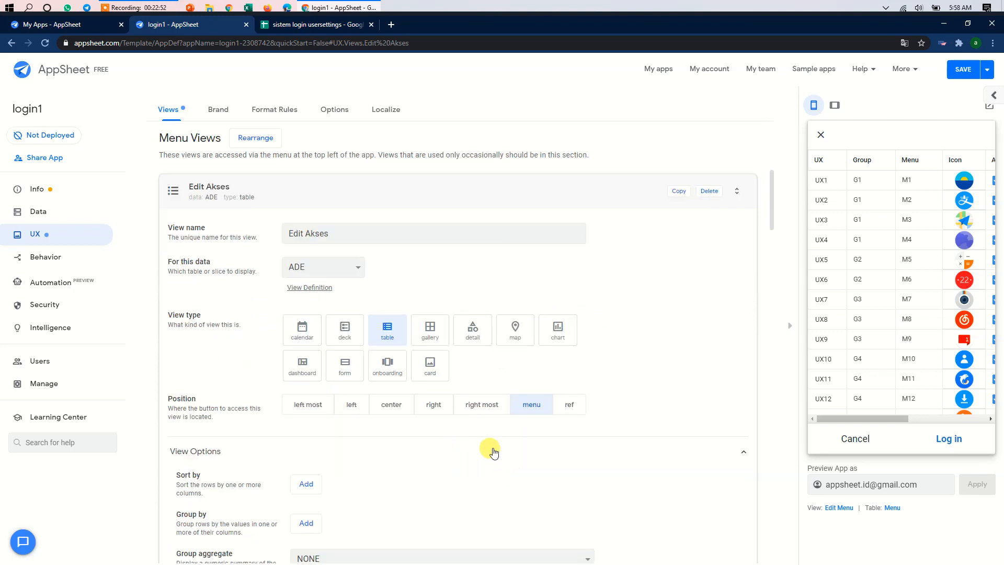
click(491, 408)
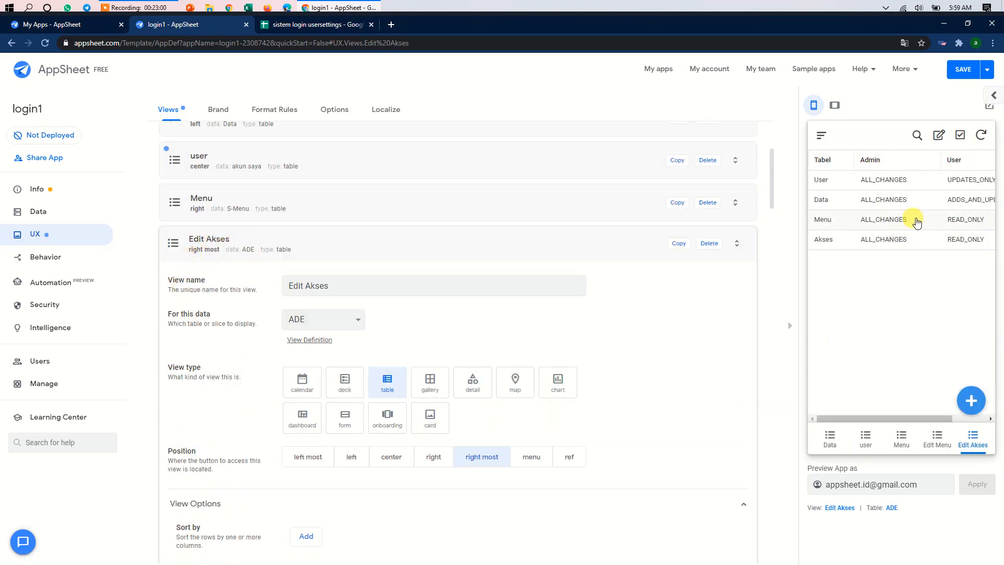
- Save the app changes with data verification
click(986, 71)
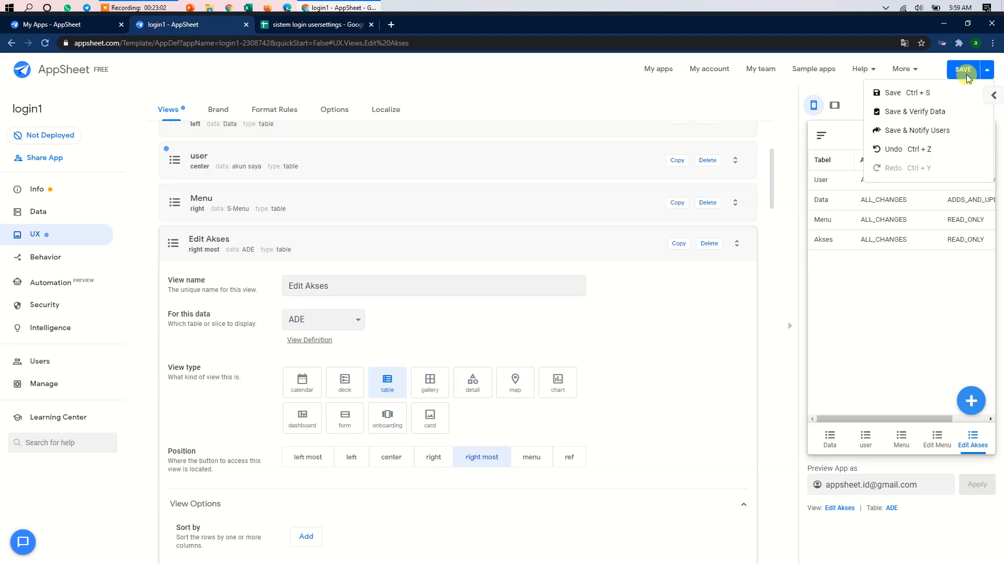
click(934, 320)
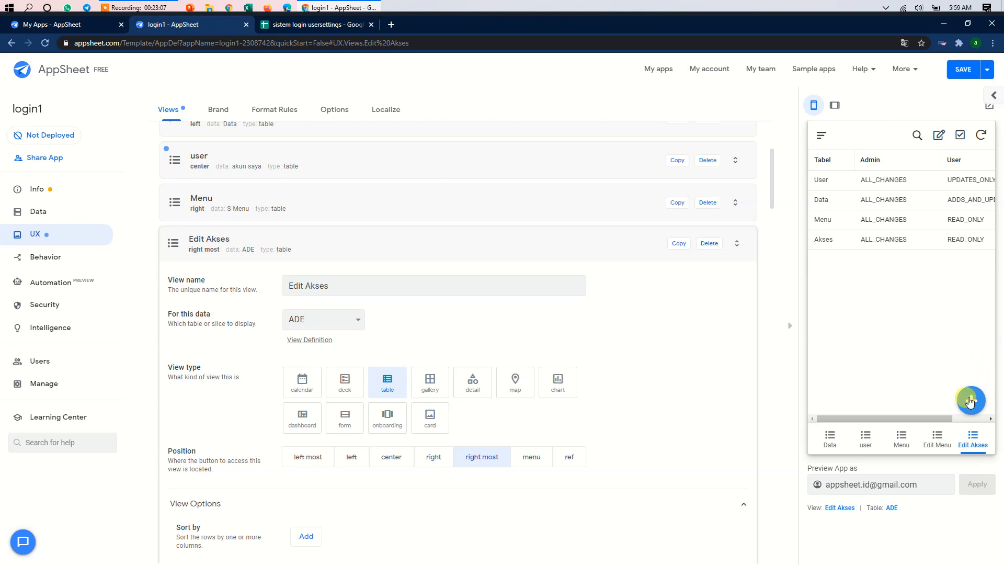
click(986, 70)
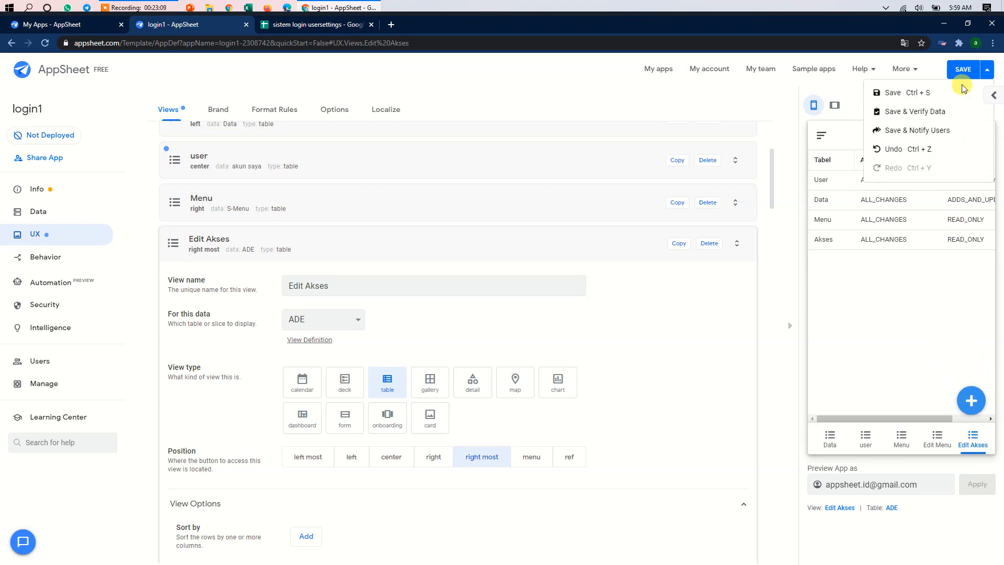
click(933, 110)
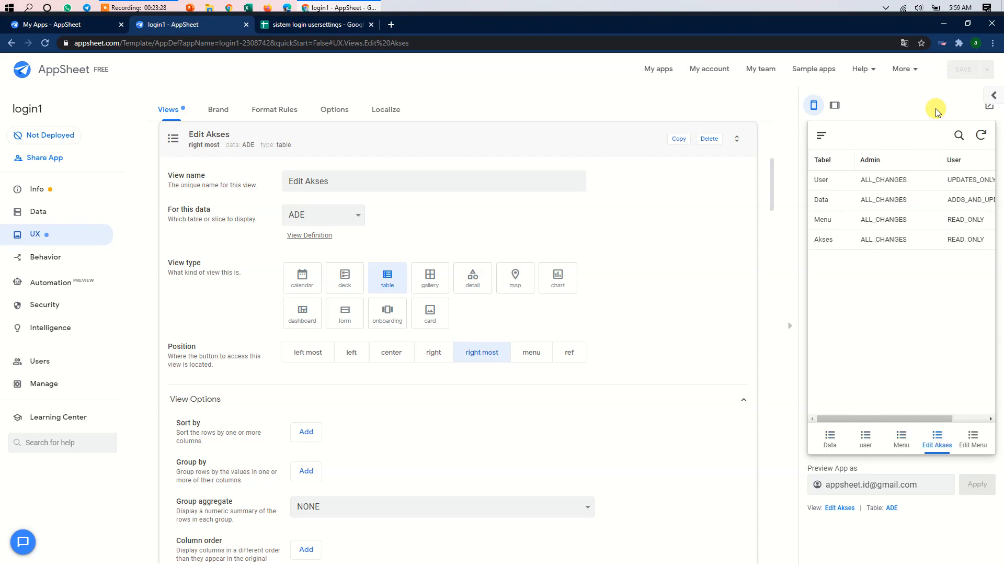
- Switch the app preview to tablet size and view the Edit Menu, Edit Akses, Menu, user and Data views
click(972, 439)
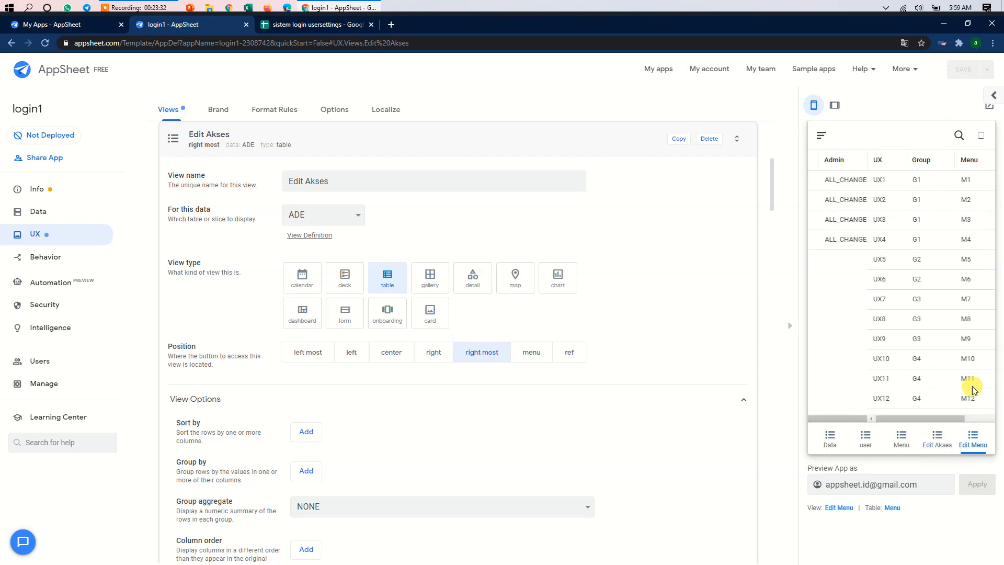
click(836, 105)
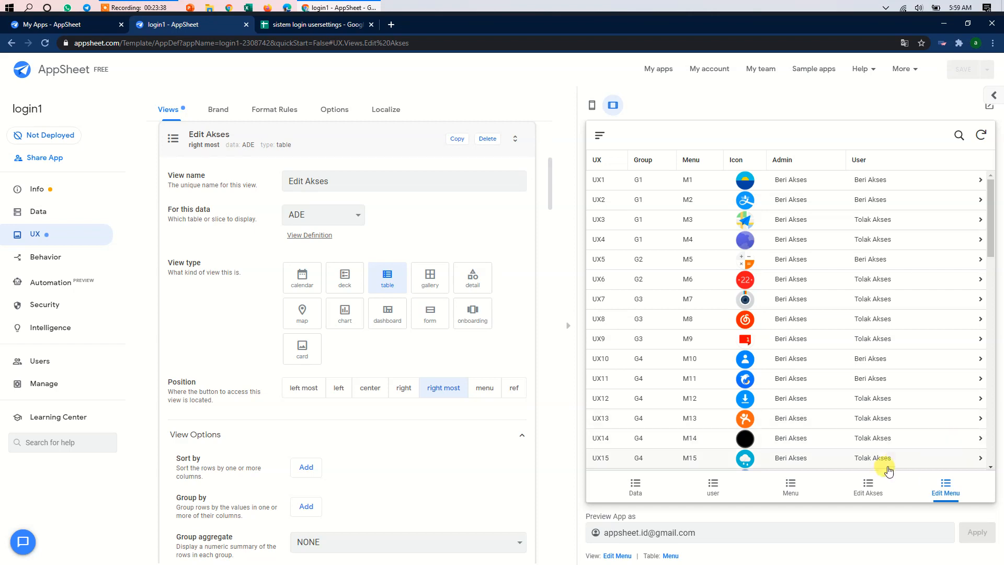
click(863, 488)
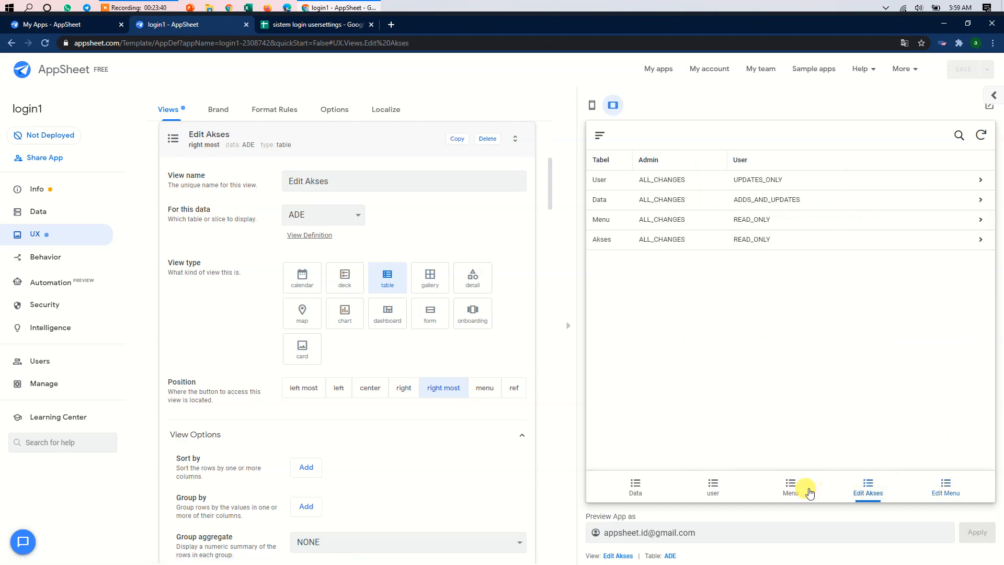
click(789, 487)
click(712, 485)
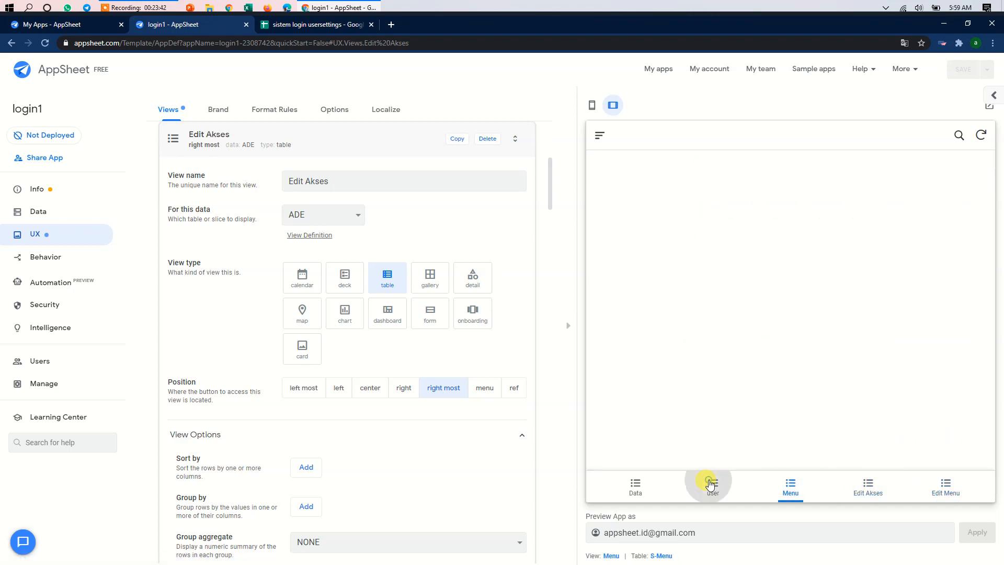
click(636, 486)
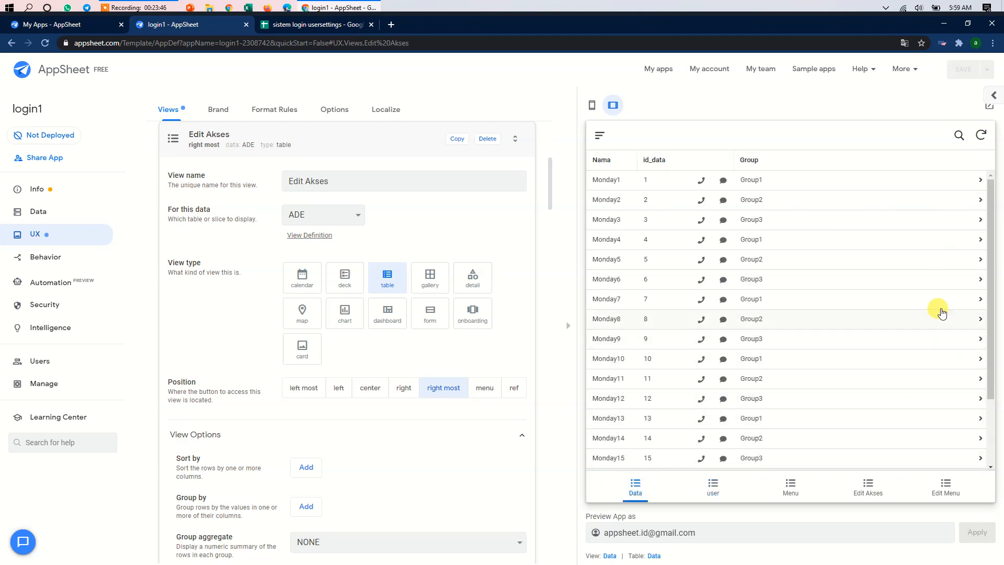
- In the sistem login usersettings spreadsheet, examine the ADE sheet's Admin and User permissions for the Akses, Menu, User and Data rows
click(315, 24)
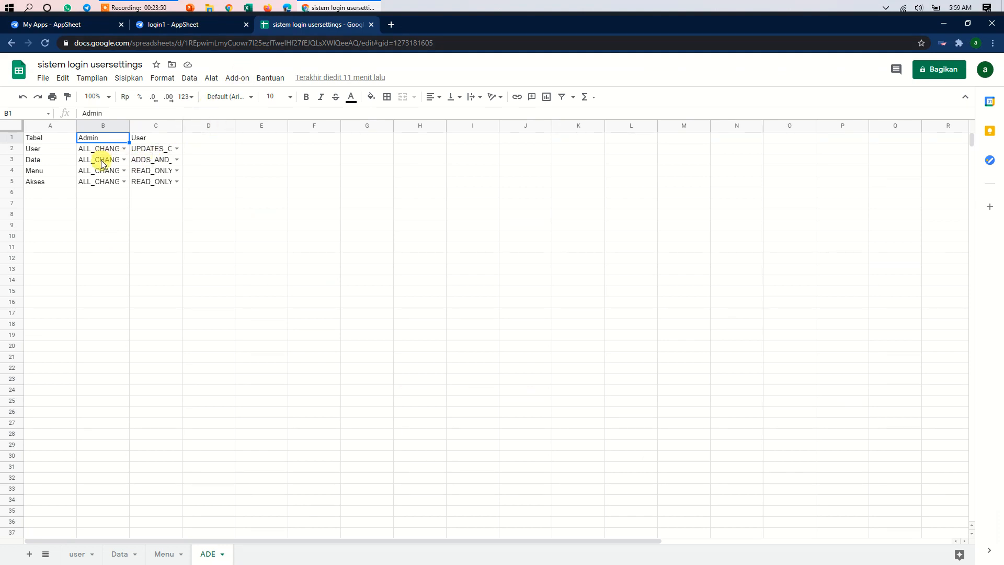
click(107, 184)
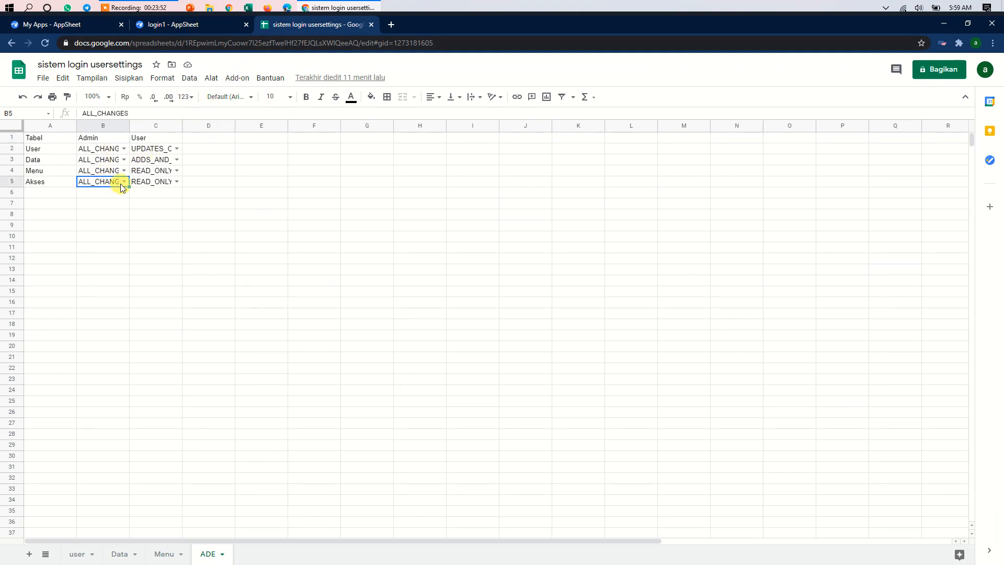
click(146, 184)
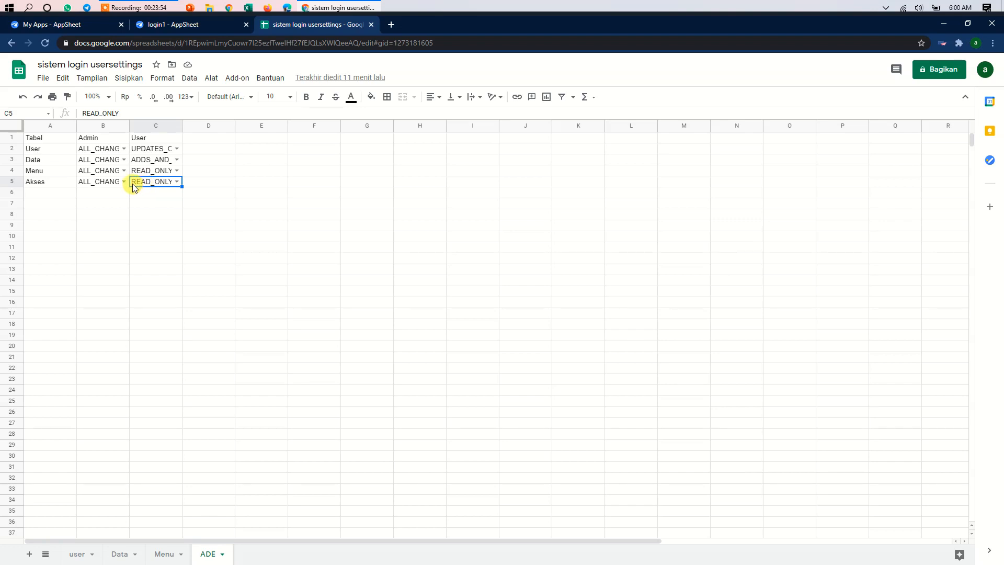
click(146, 174)
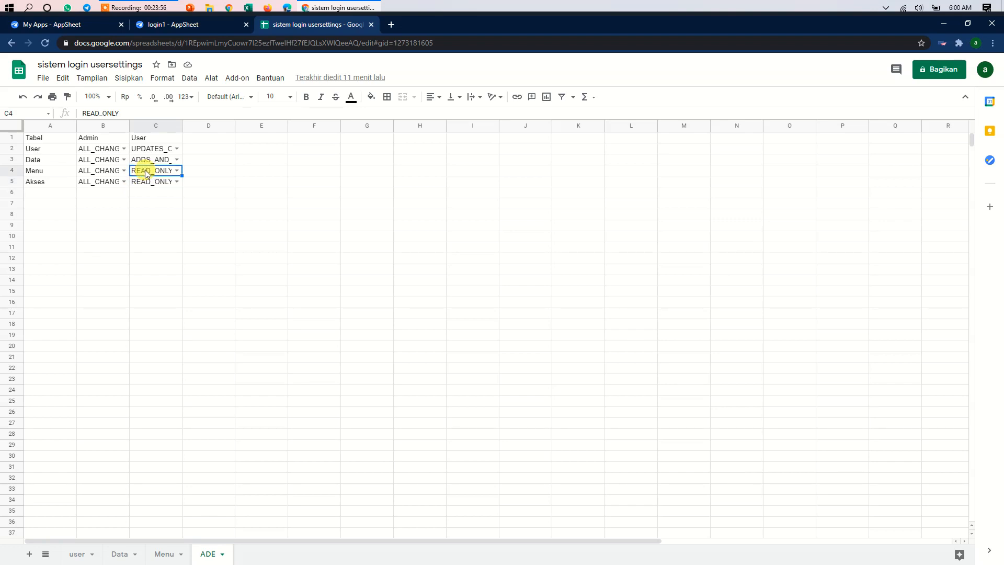
click(154, 151)
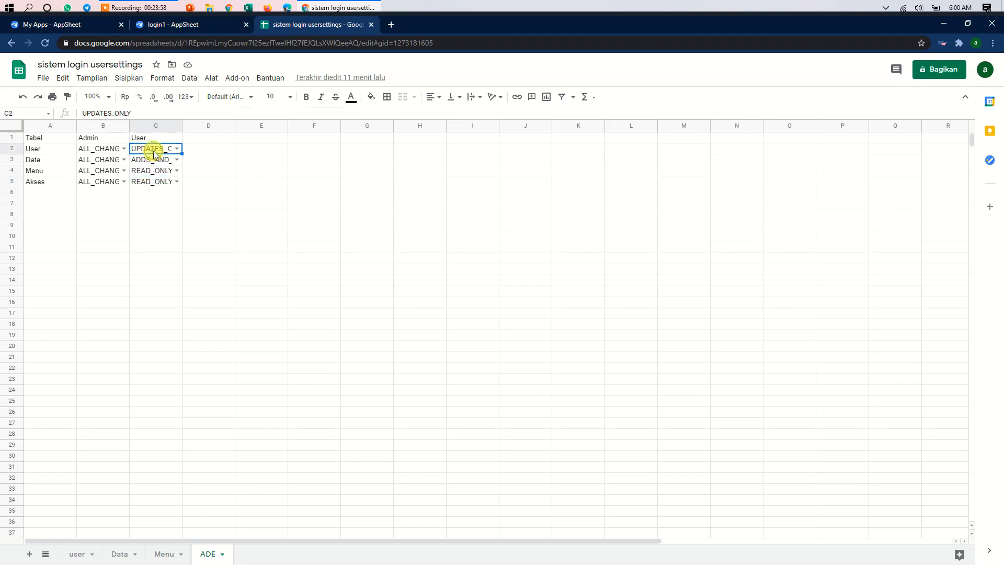
click(155, 162)
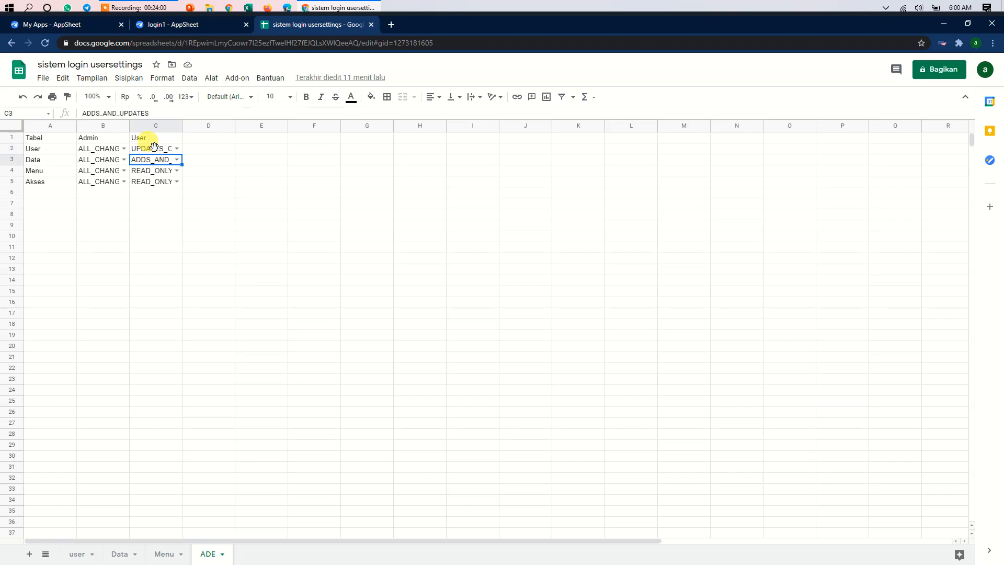
- Compare the ADE sheet's permissions with the previewed Data view, including the detail page of record Monday1
click(202, 31)
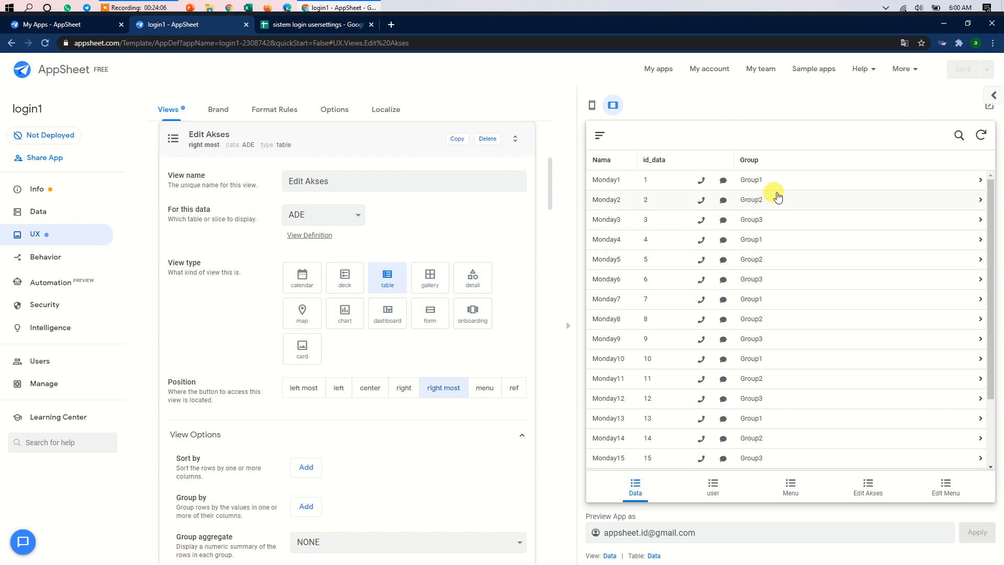
click(308, 26)
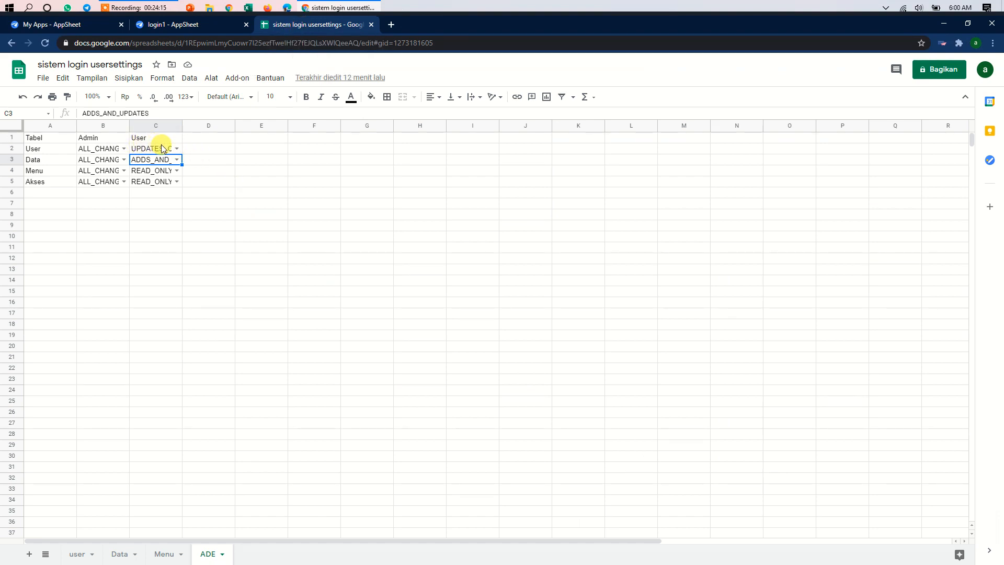
click(207, 151)
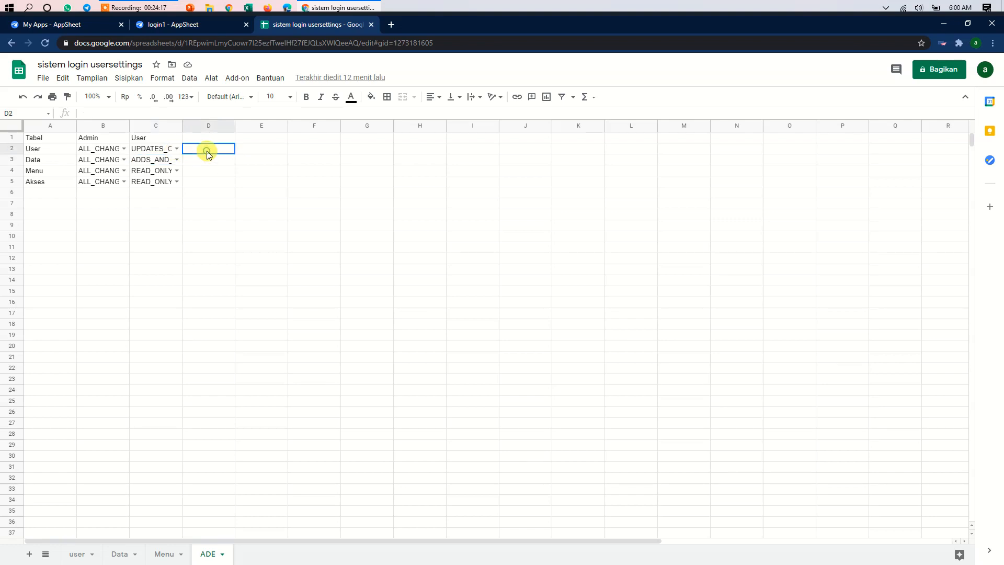
click(204, 24)
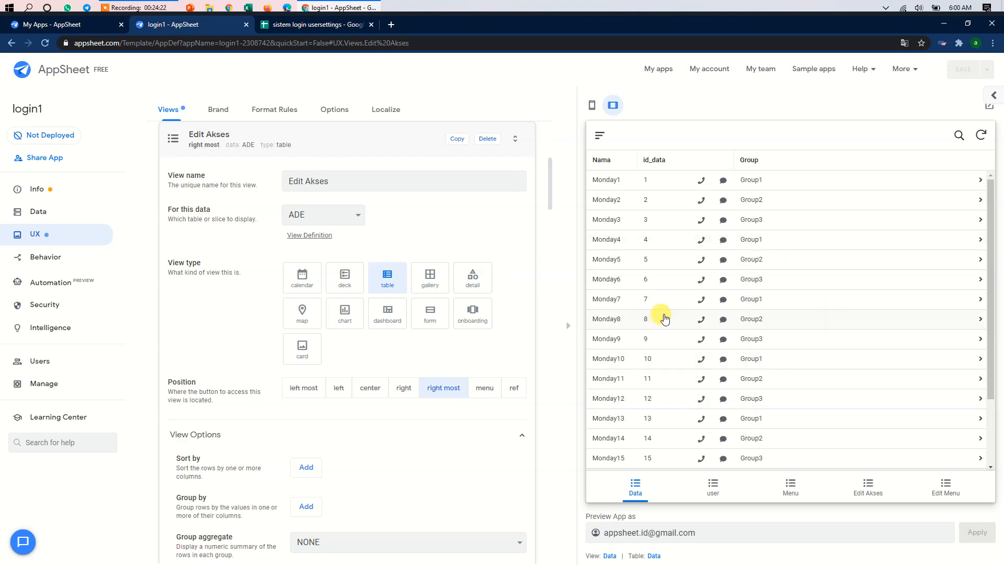
click(815, 181)
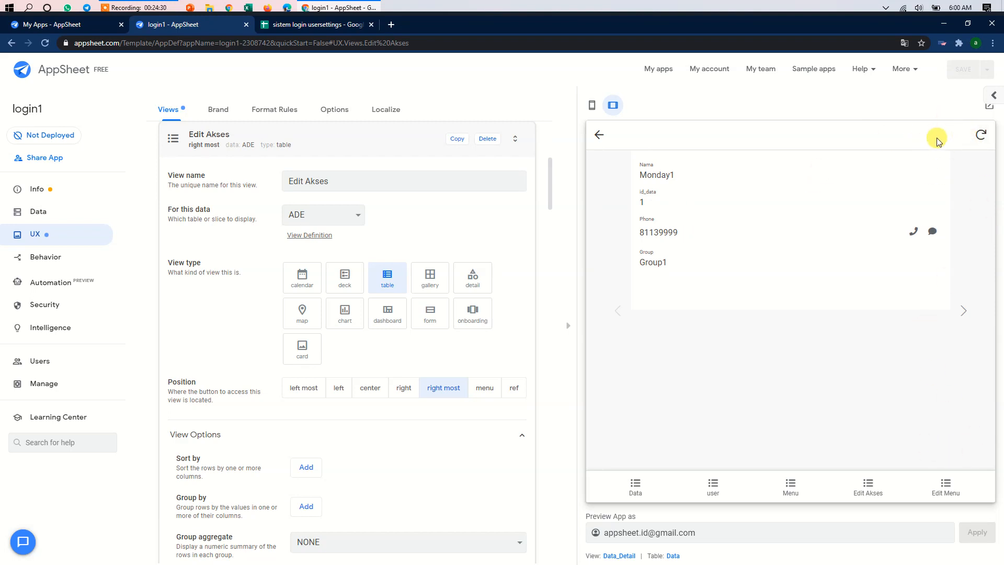
click(599, 135)
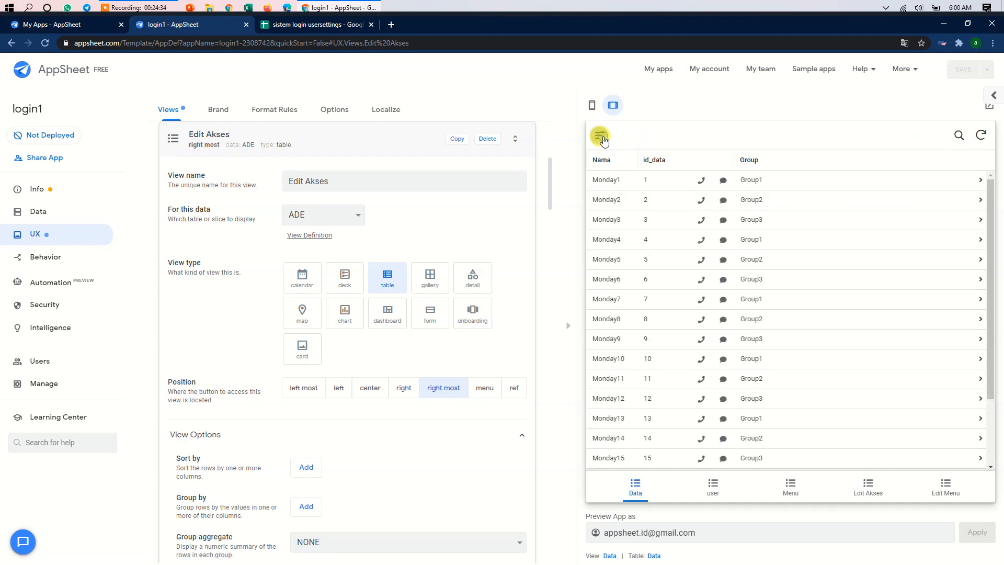
- Log in to the previewed login1 app with the admin-level account's username and password
click(600, 137)
click(312, 26)
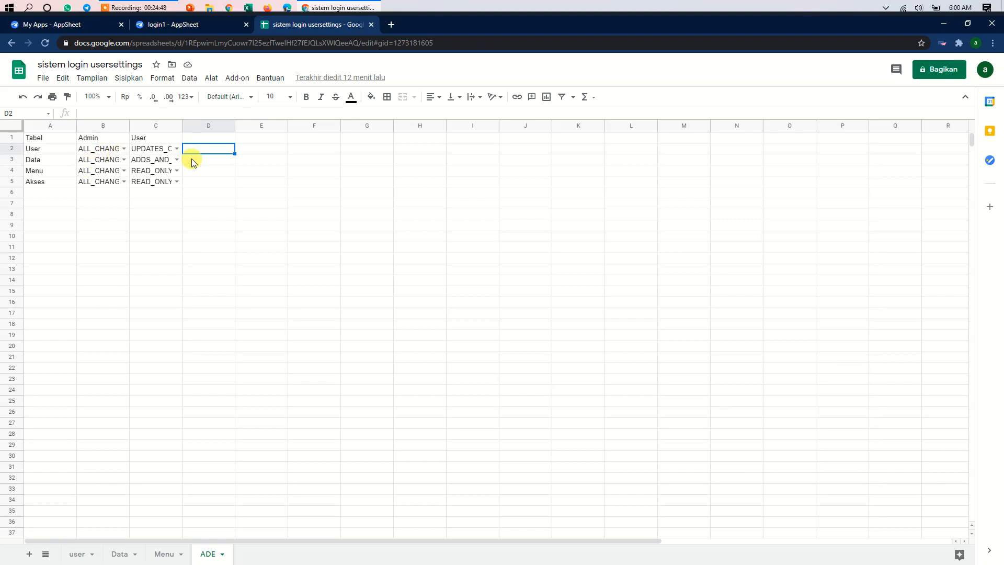
click(192, 26)
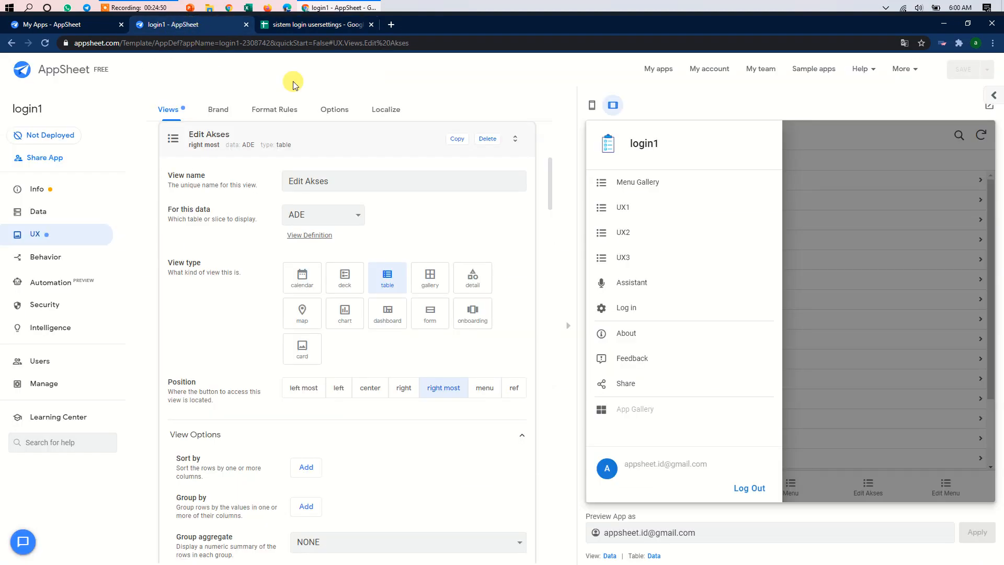
click(630, 308)
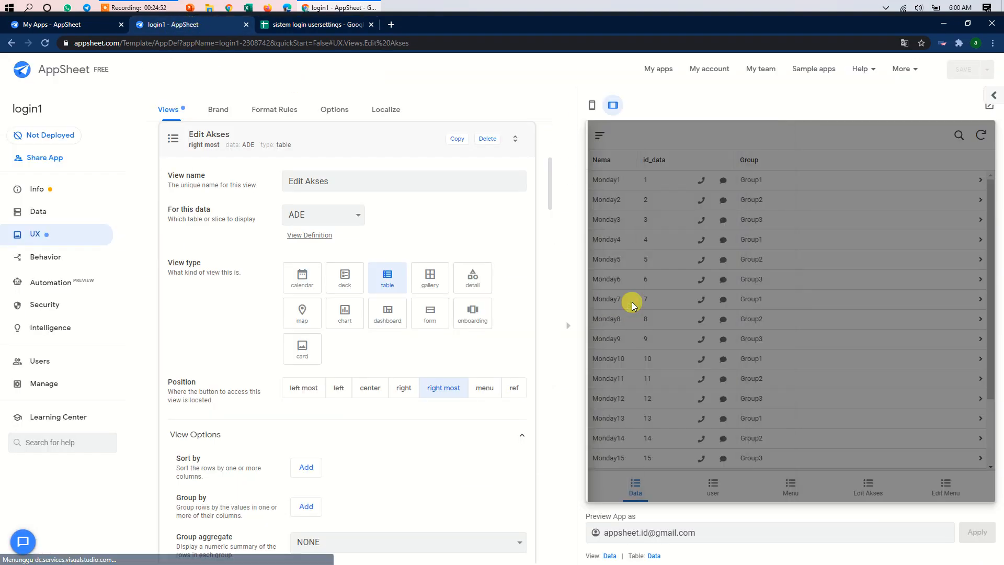
click(671, 197)
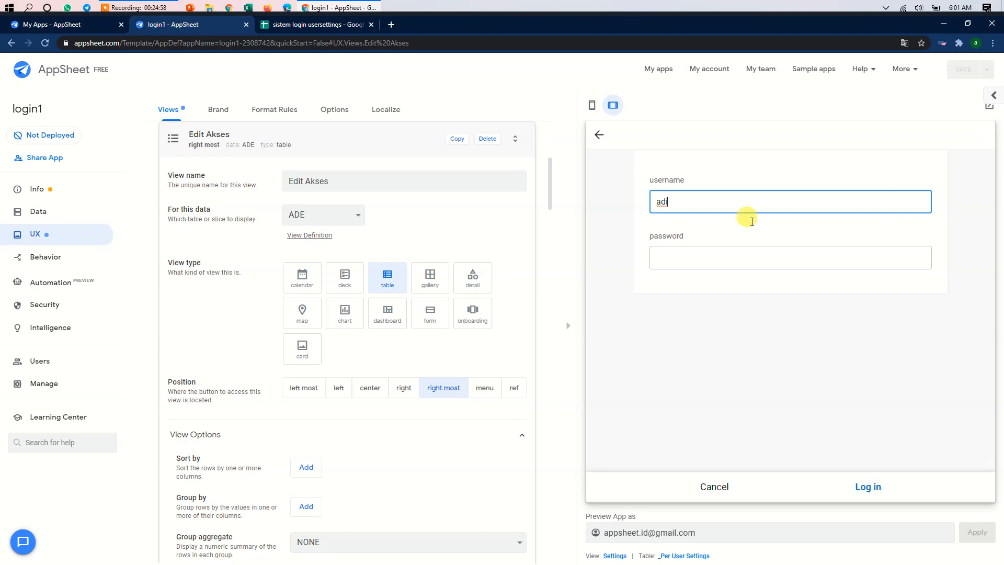
click(669, 263)
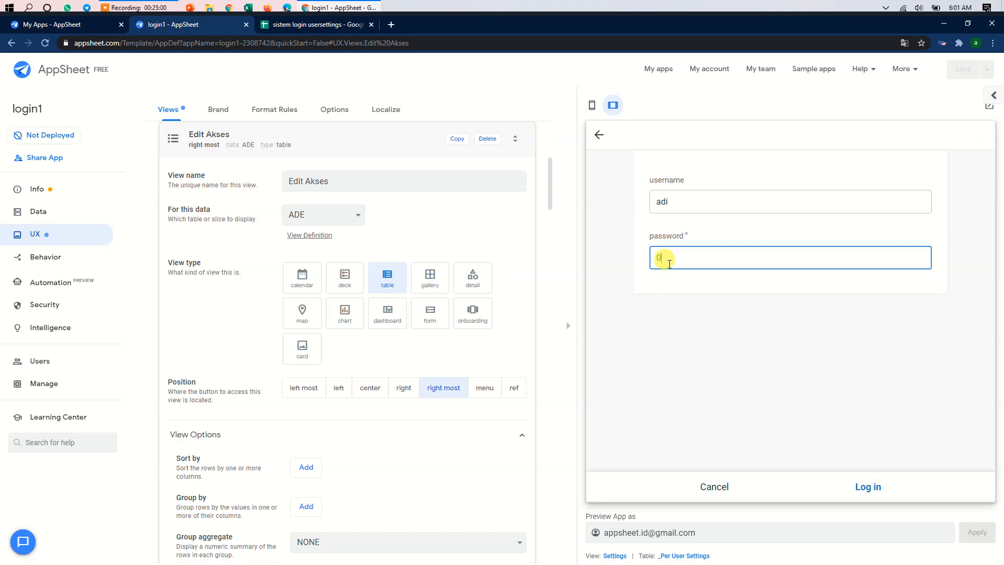
click(830, 396)
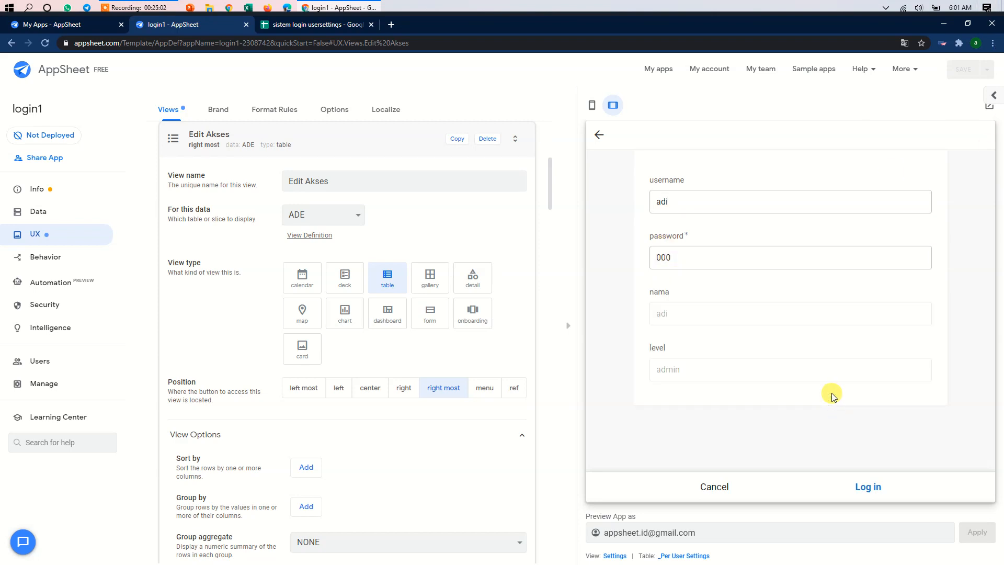
drag(679, 368, 653, 371)
click(868, 487)
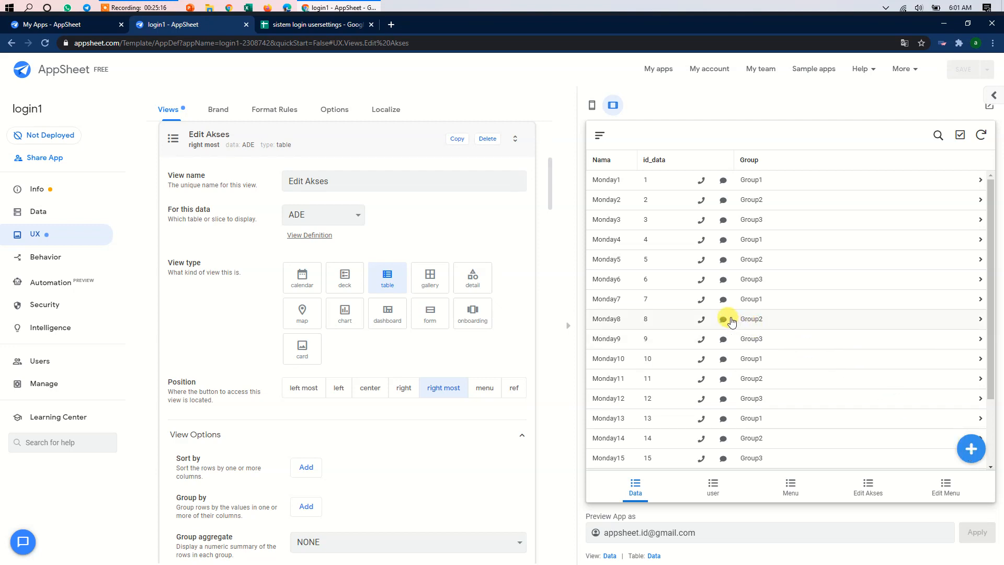
- Check the edit and delete options on the Monday1 record in Data and the Akses record in Edit Akses
click(821, 182)
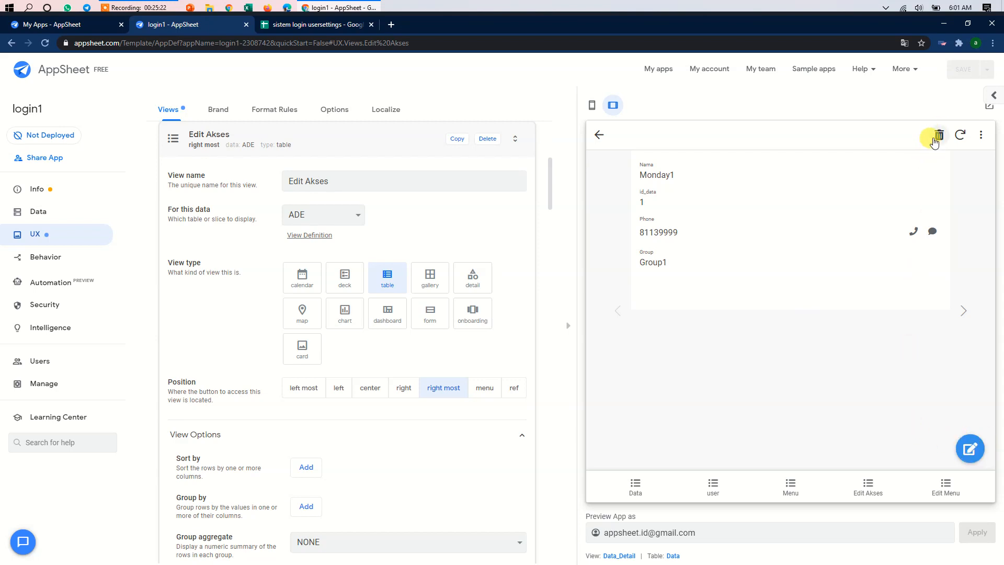
click(600, 134)
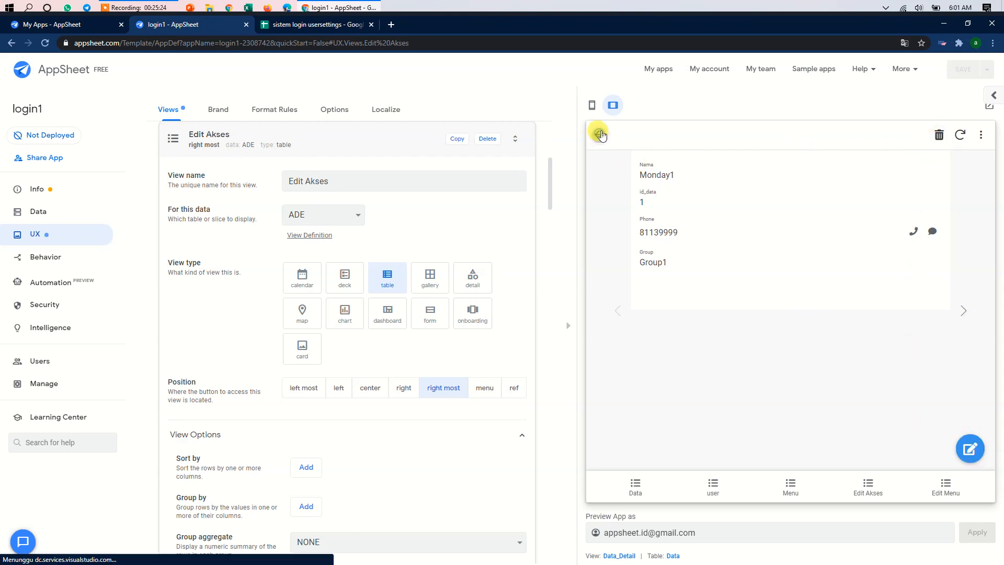
click(873, 488)
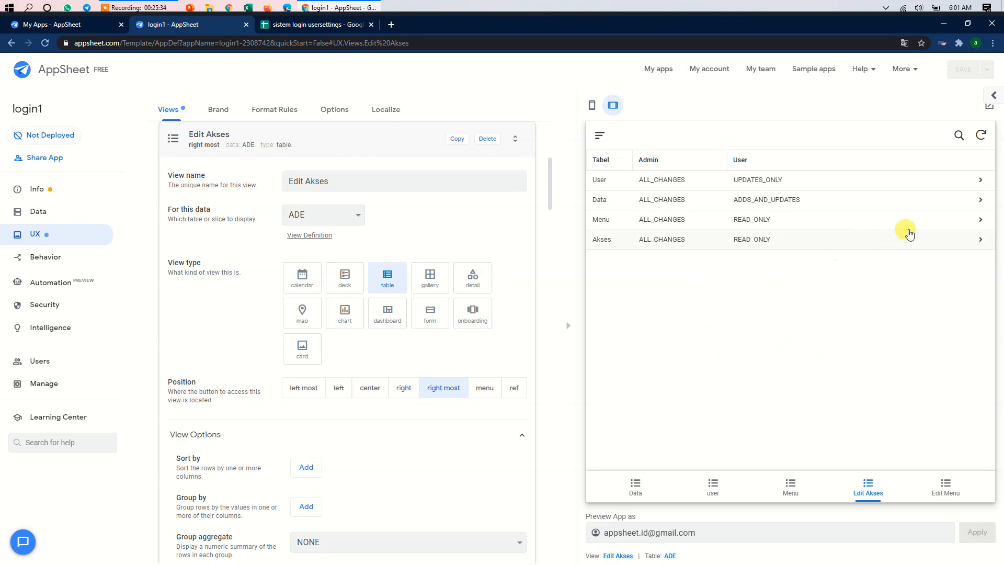
click(928, 240)
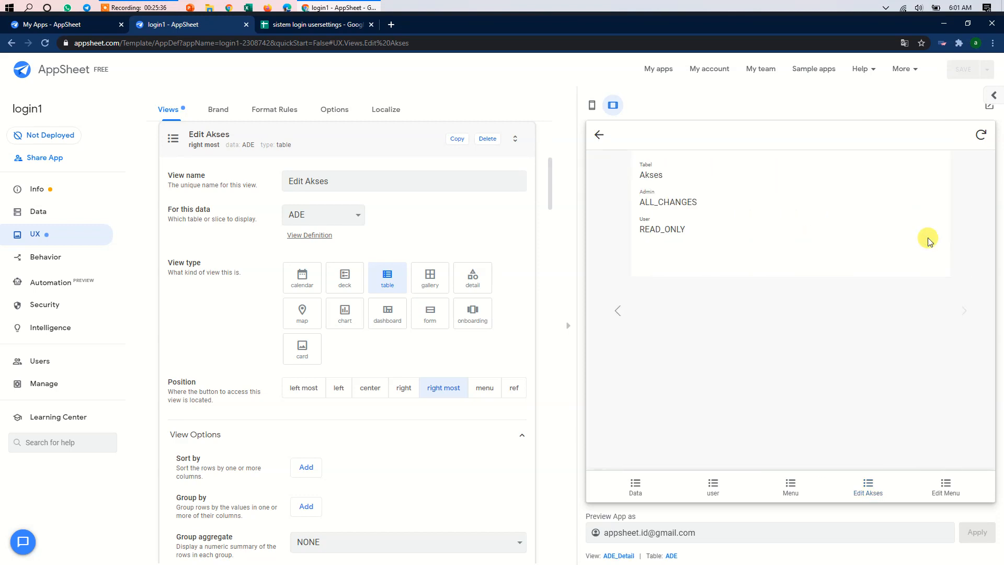
click(600, 137)
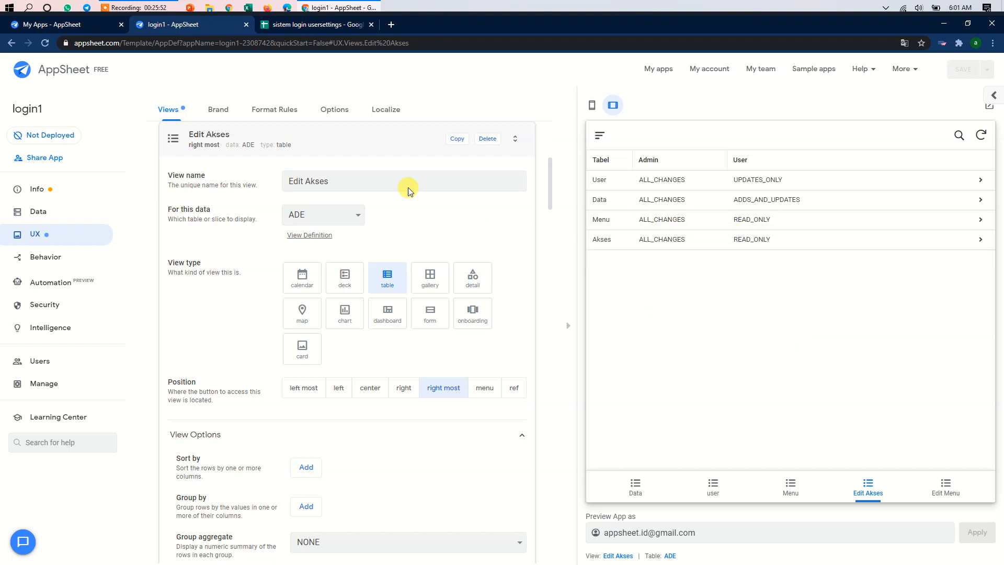
- Rename the Akses entry in cell A5 of the ADE sheet as ADE and sync the previewed app
click(319, 24)
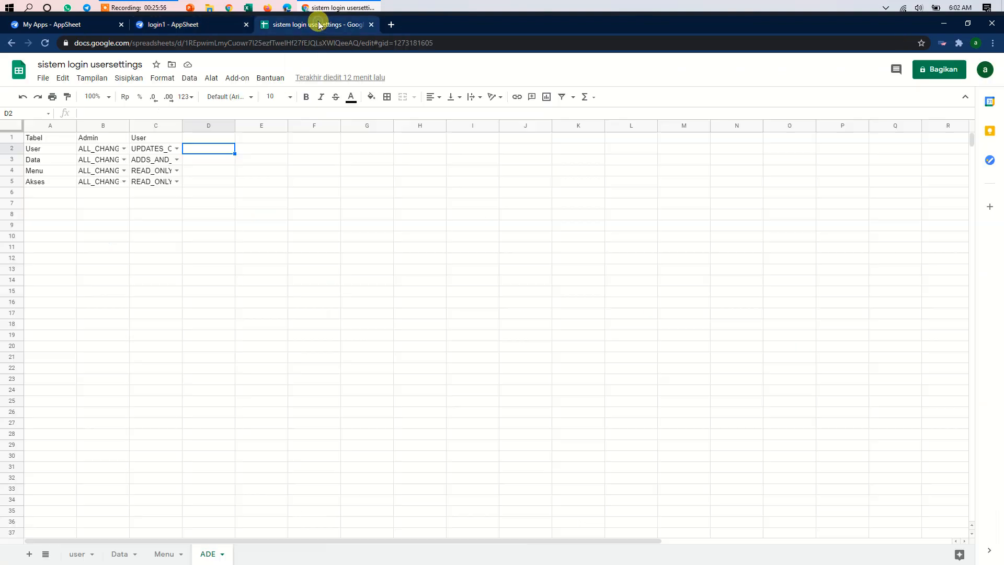
click(51, 184)
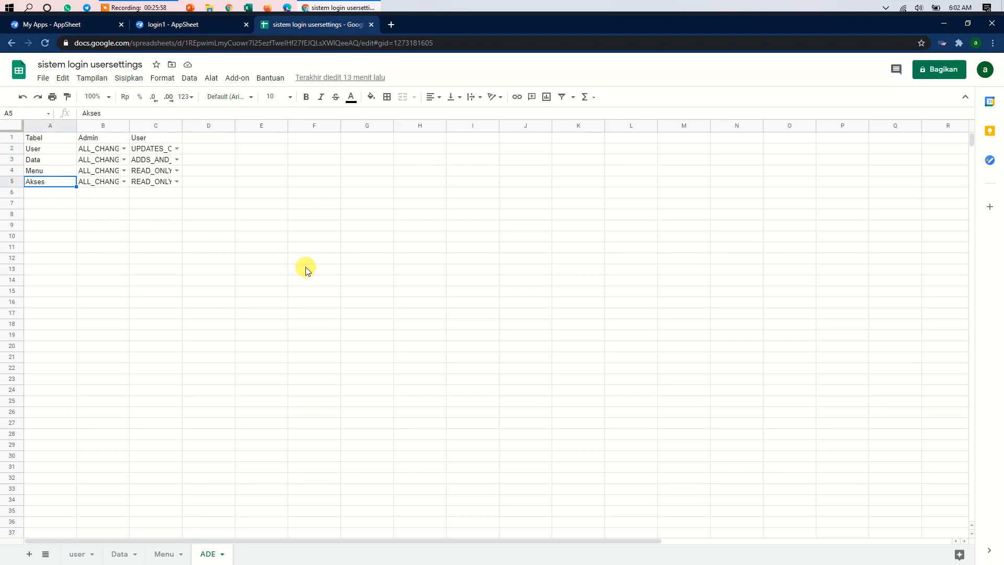
text(ADE)
key(Return)
click(183, 26)
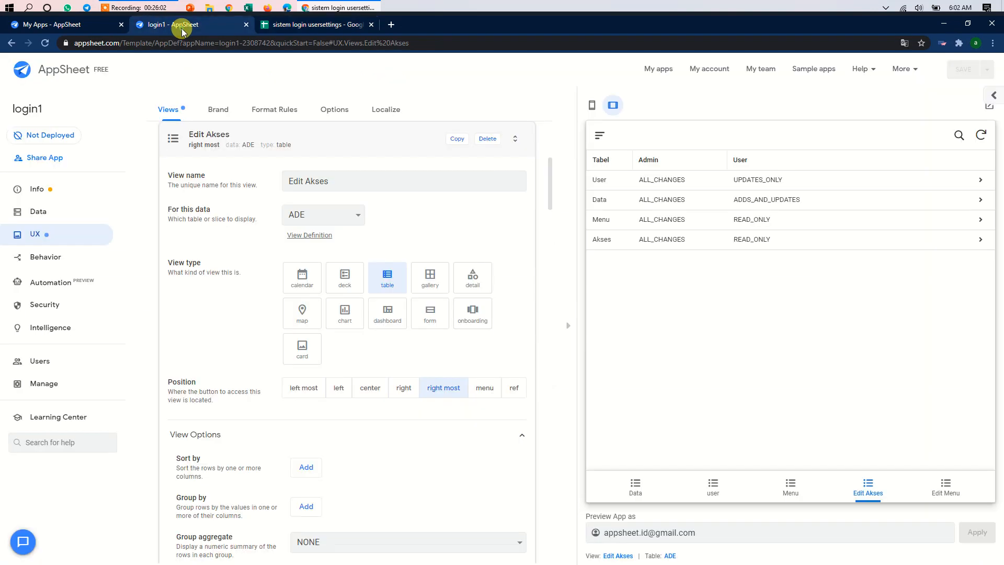
click(980, 135)
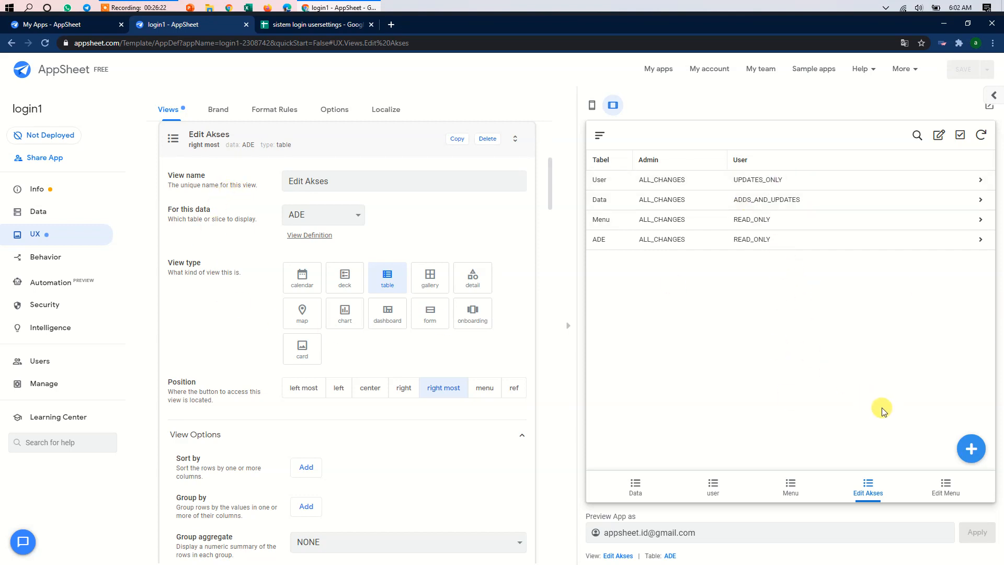
- Examine the permission choices for the Data table's User level in Edit Akses quick edit mode
click(939, 136)
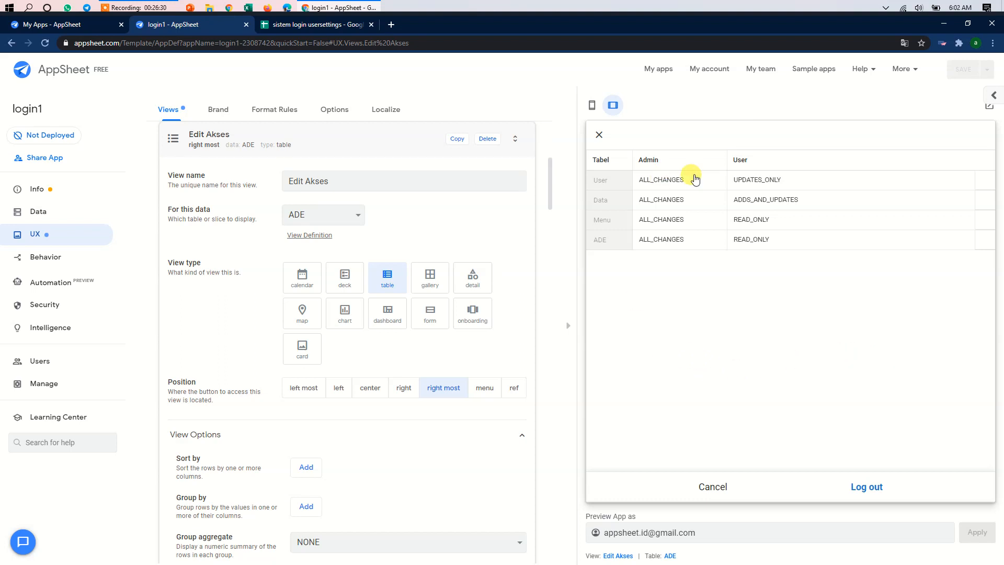
click(848, 201)
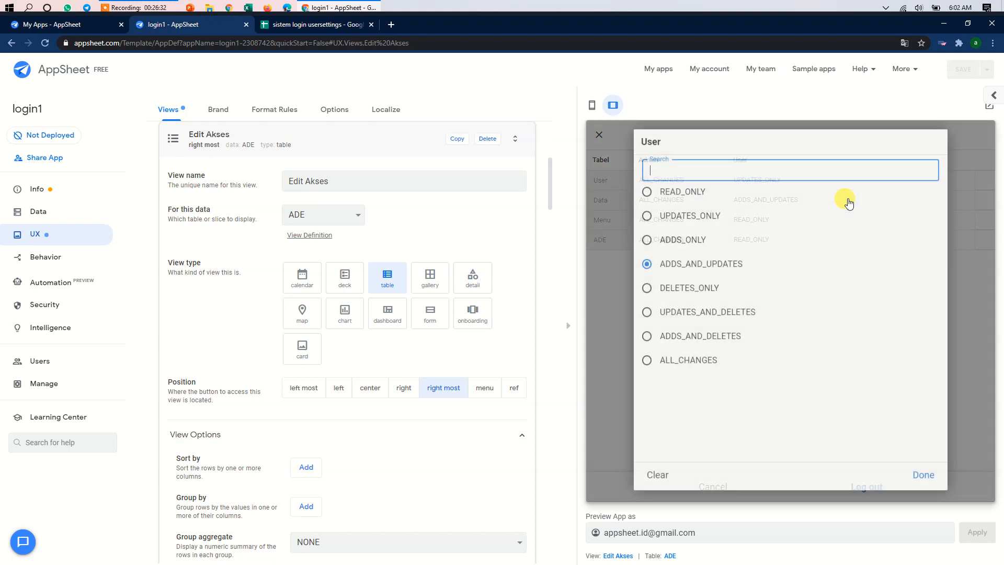
click(972, 356)
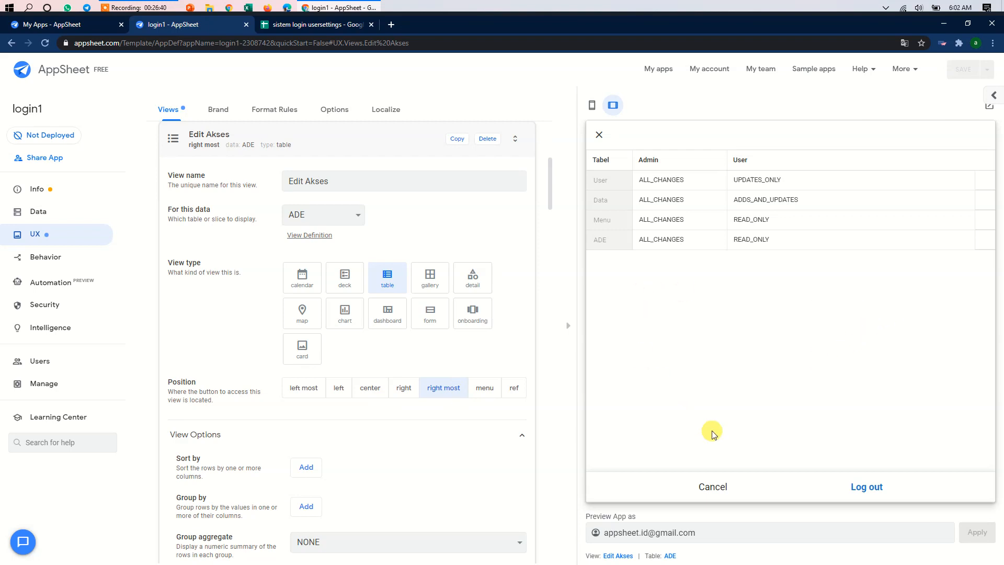
click(710, 489)
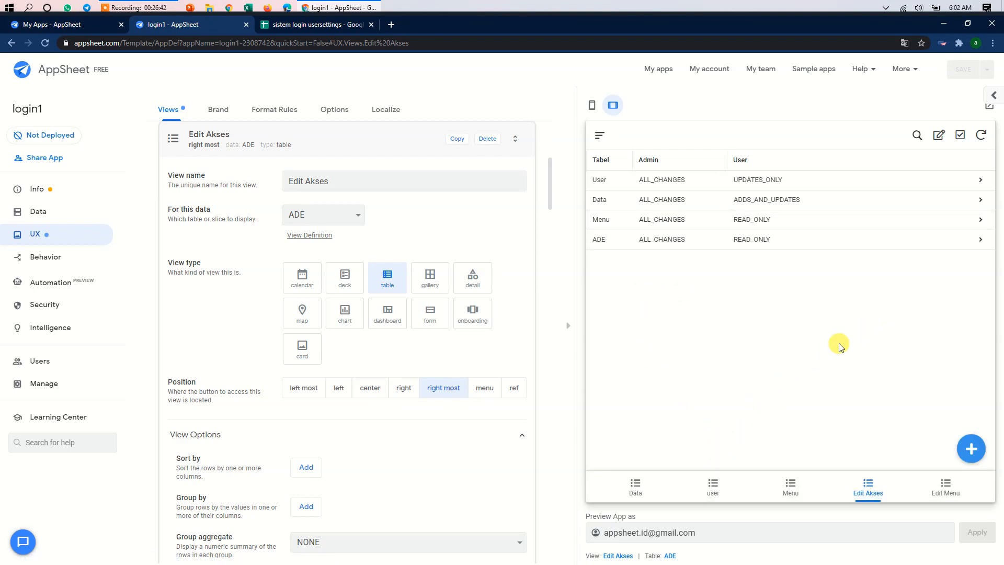
- Compare the editing options in Edit Menu and Edit Akses at admin level, including the UX1 record's form
click(945, 490)
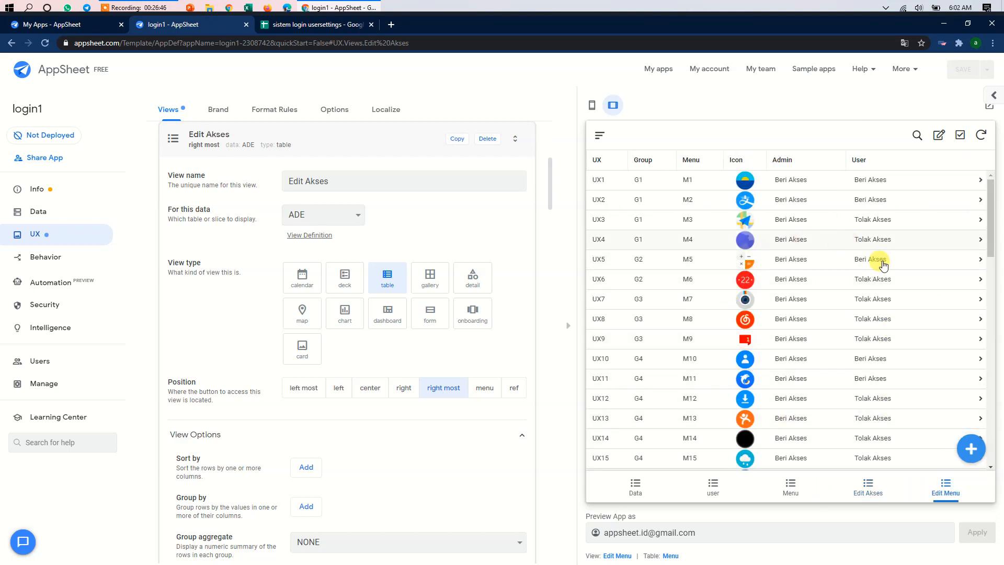
click(868, 490)
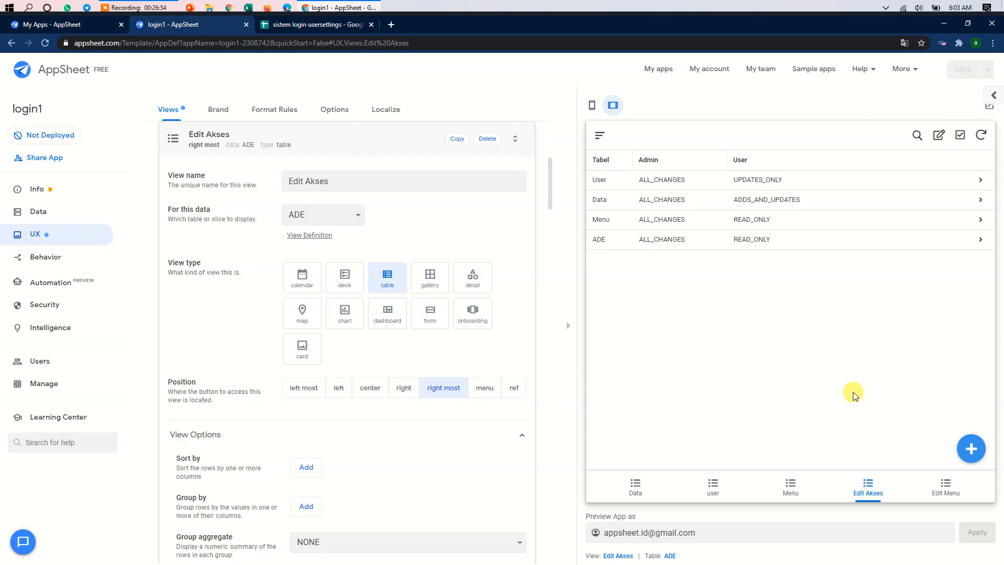
click(947, 484)
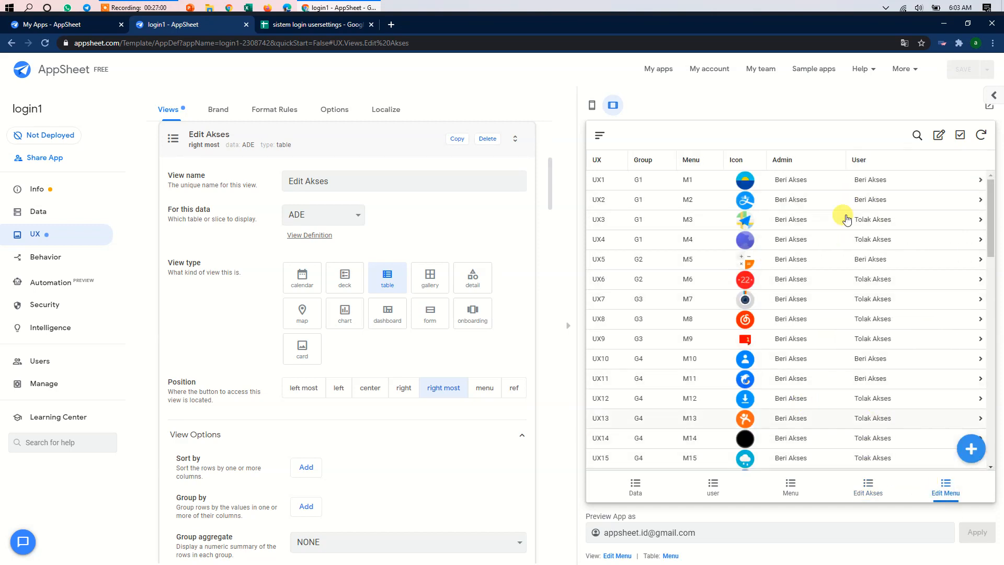
click(908, 179)
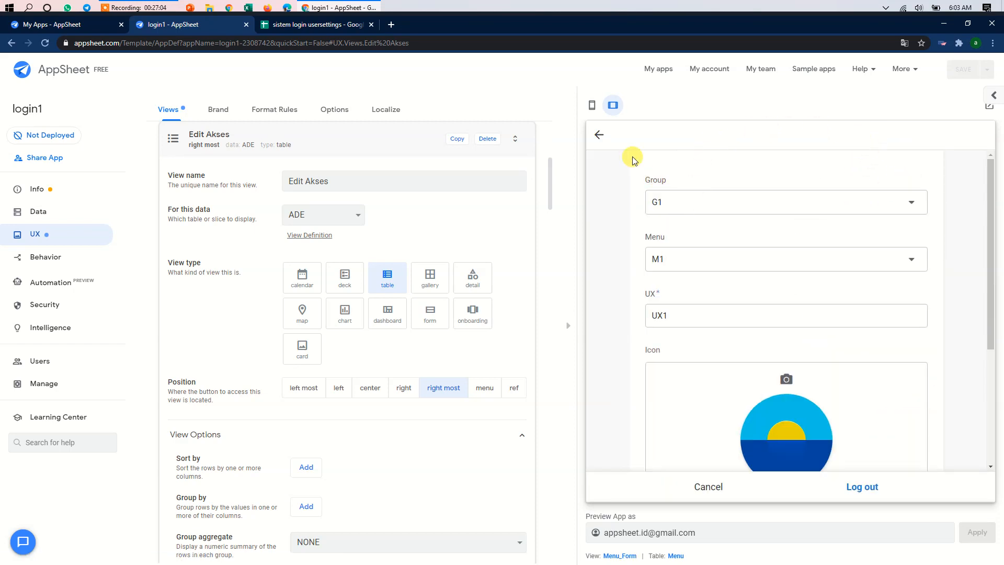
click(599, 135)
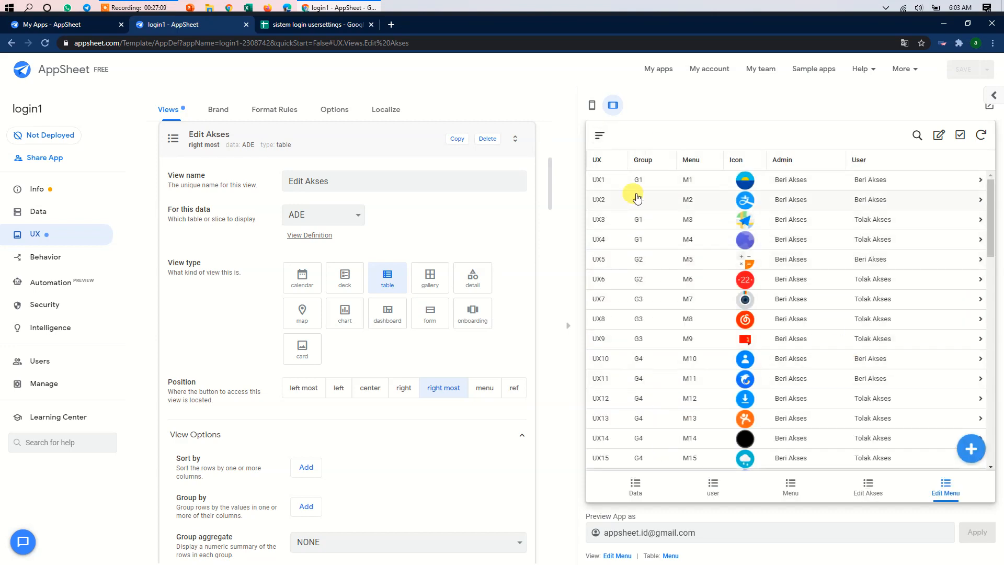
- Switch the previewed app's login to the user-level account by entering its username and password
click(604, 135)
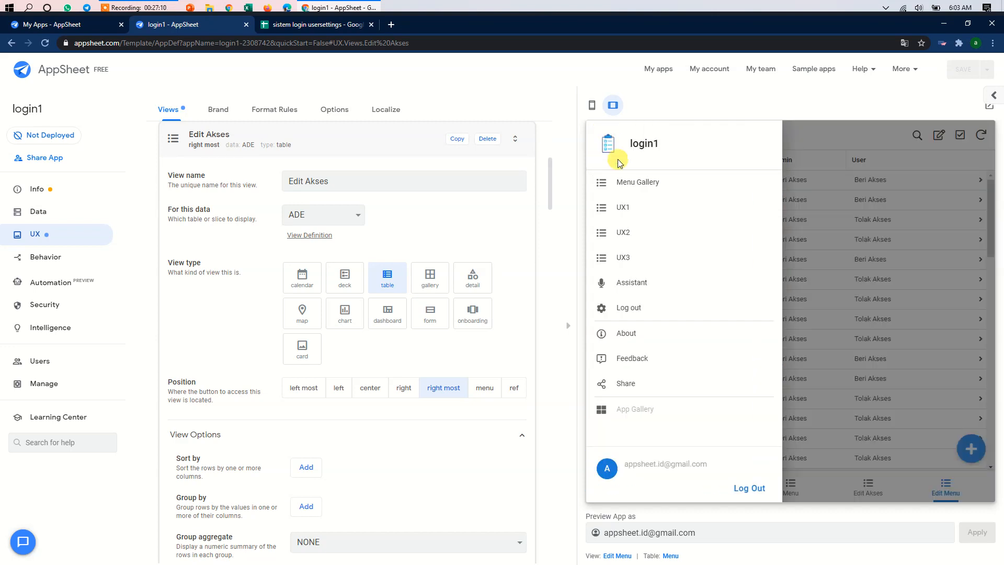
click(650, 311)
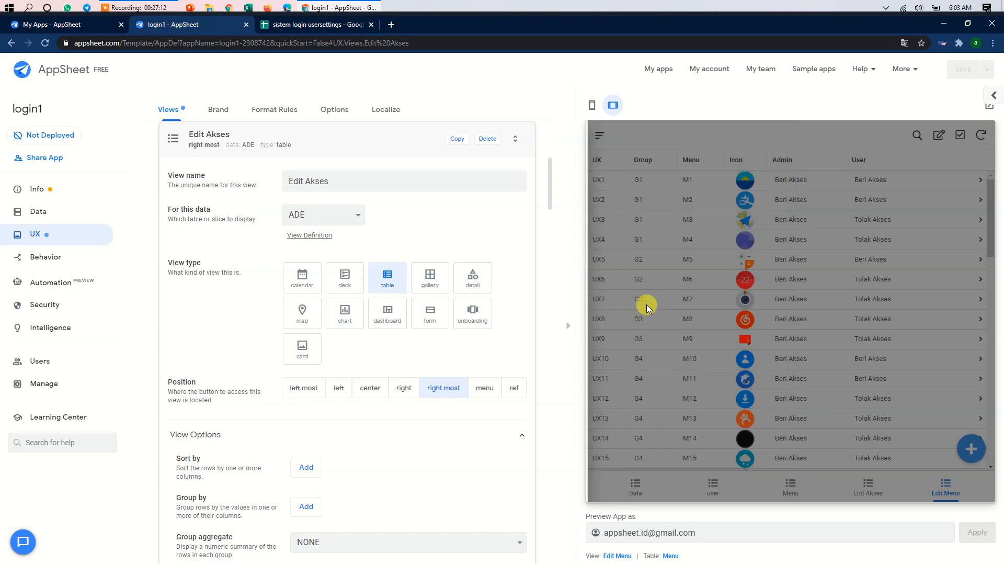
click(710, 199)
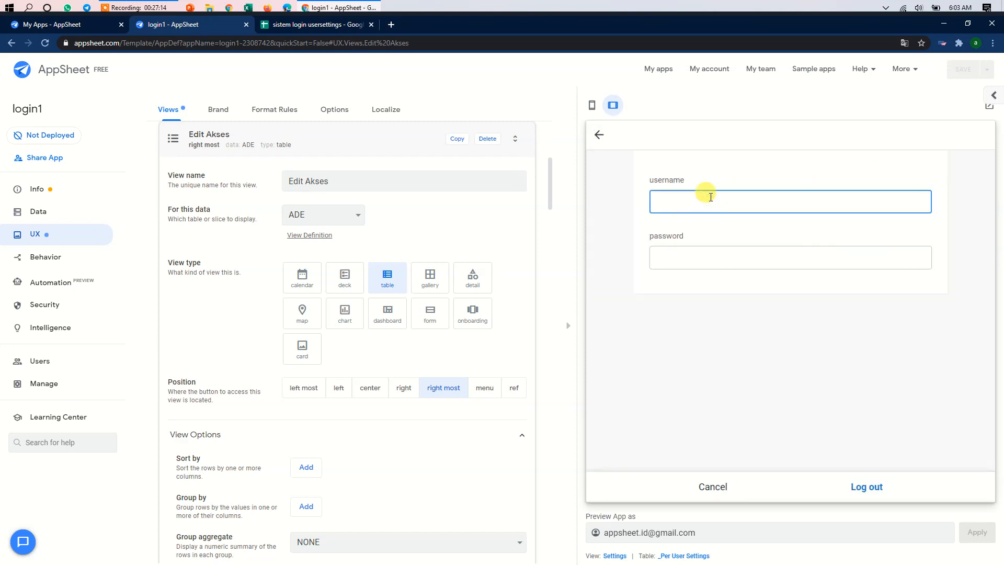
click(695, 257)
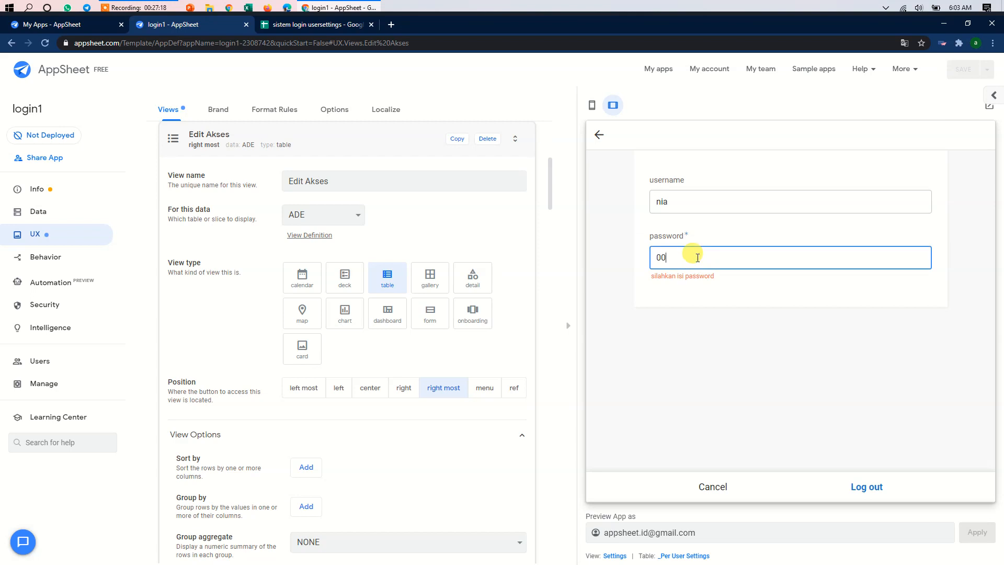
click(742, 302)
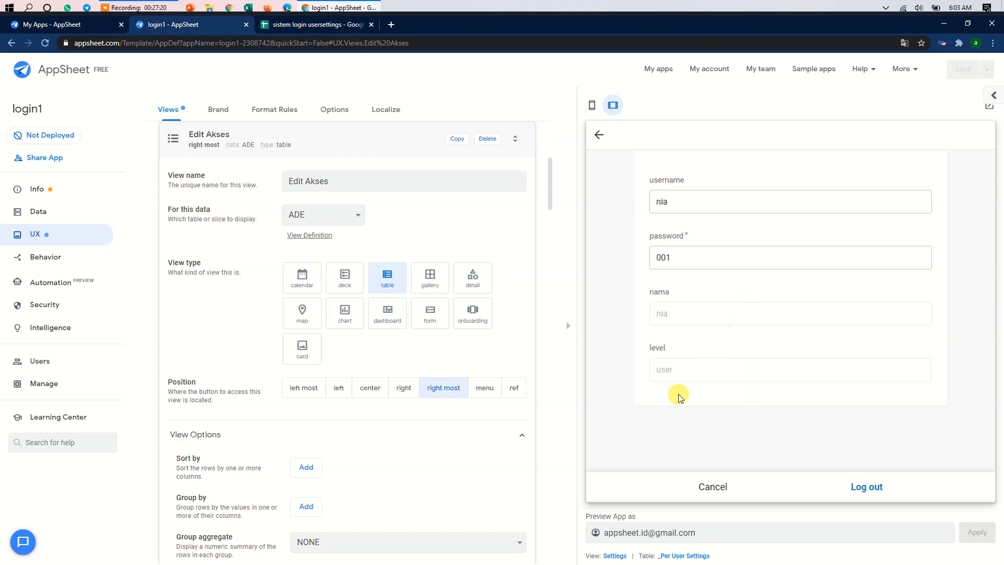
drag(675, 374, 644, 376)
click(860, 491)
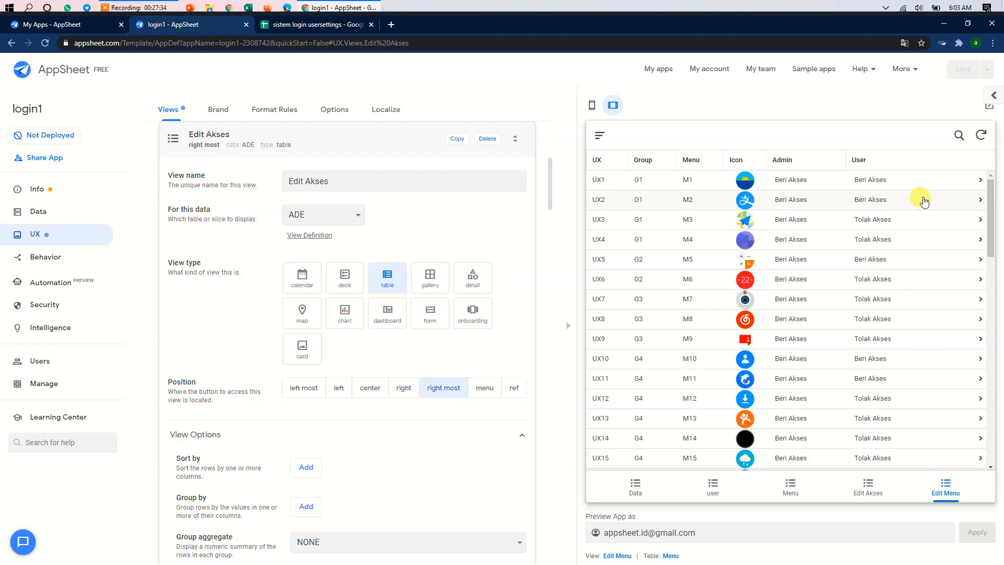
- Check the Menu and Edit Menu views at user level, including whether the UX1 record's form can be edited
click(787, 487)
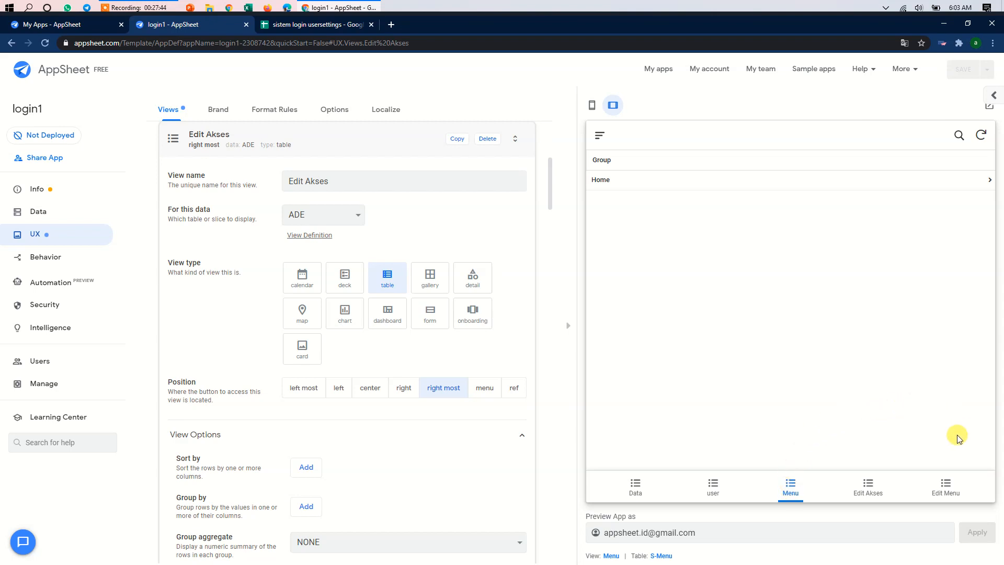
click(944, 486)
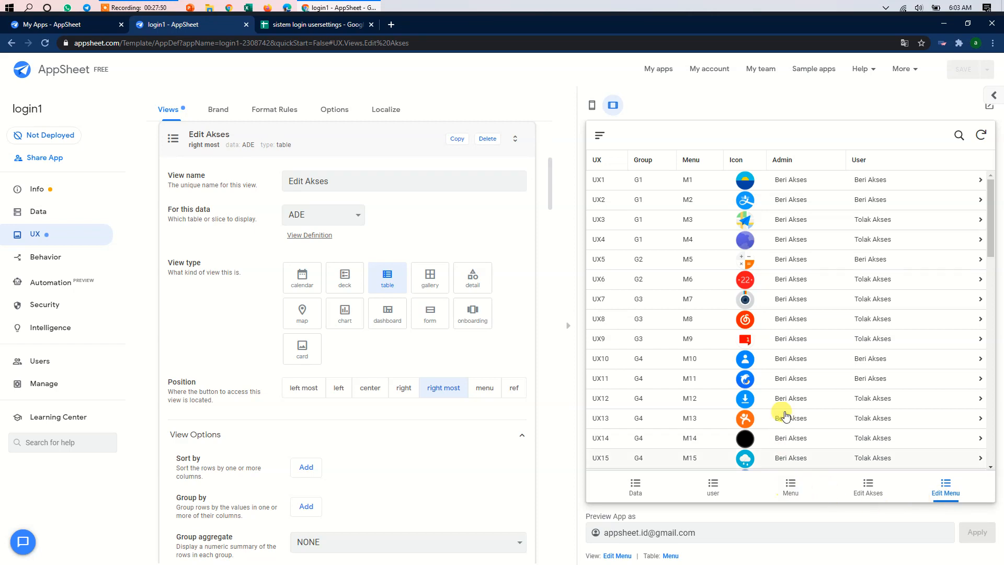
click(922, 183)
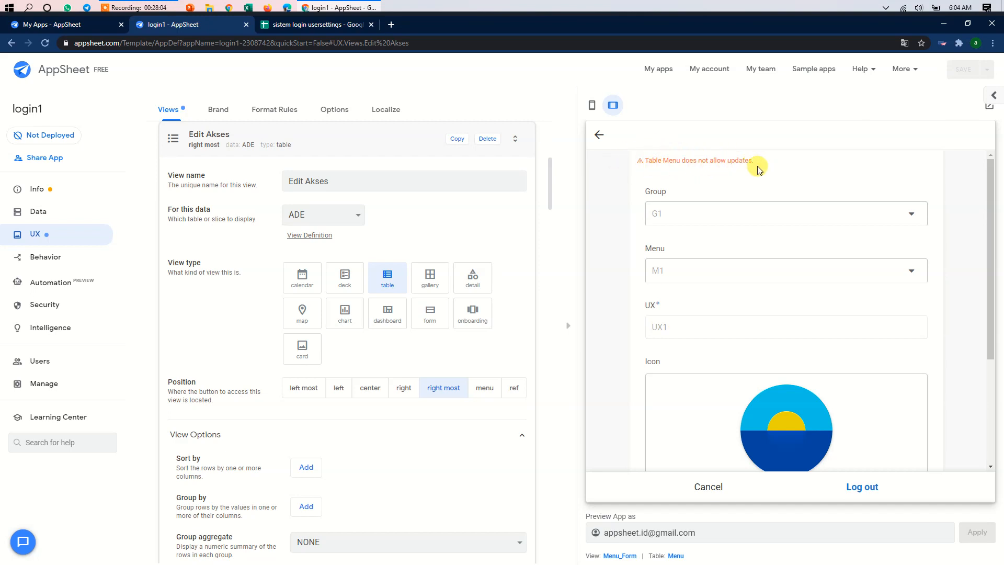
click(599, 136)
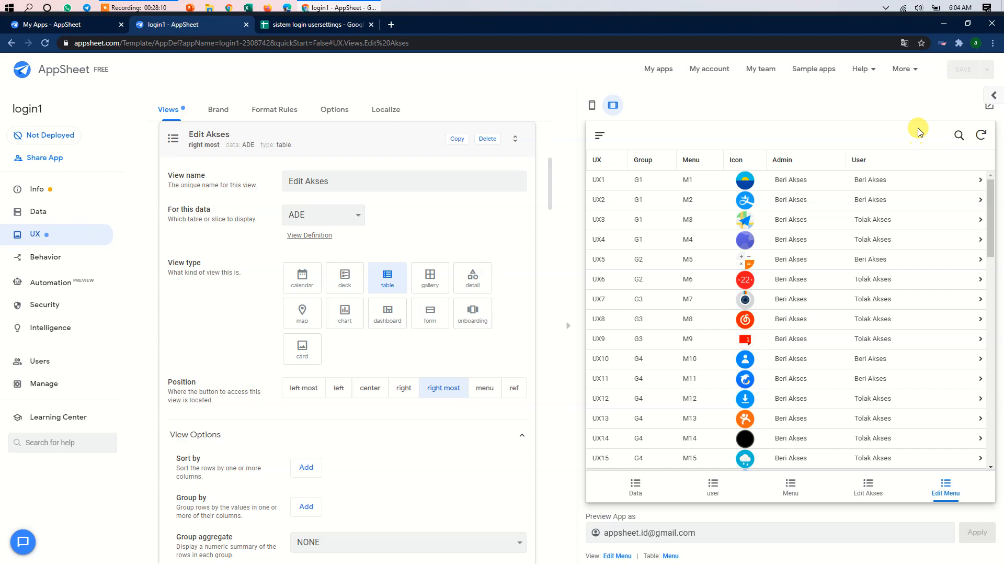
- Inspect the UX1 record's form in Edit Menu and the Monday1 record in the Data view for available actions at user level
click(887, 179)
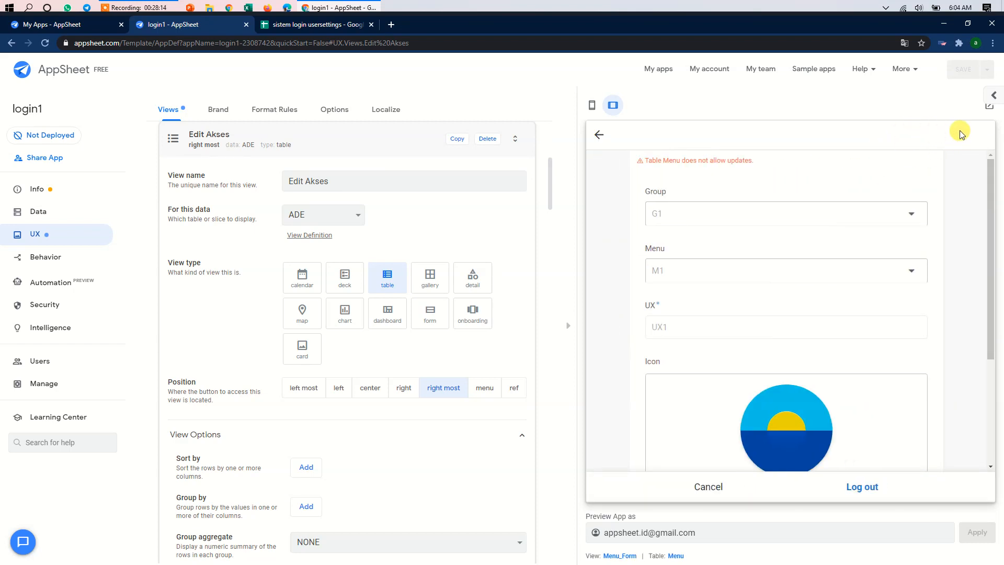
click(598, 134)
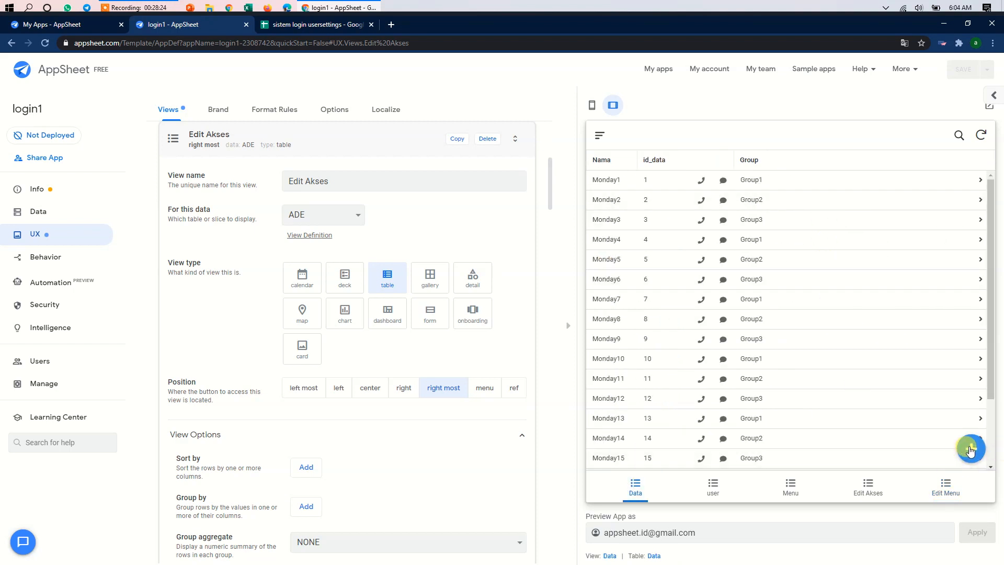
click(844, 179)
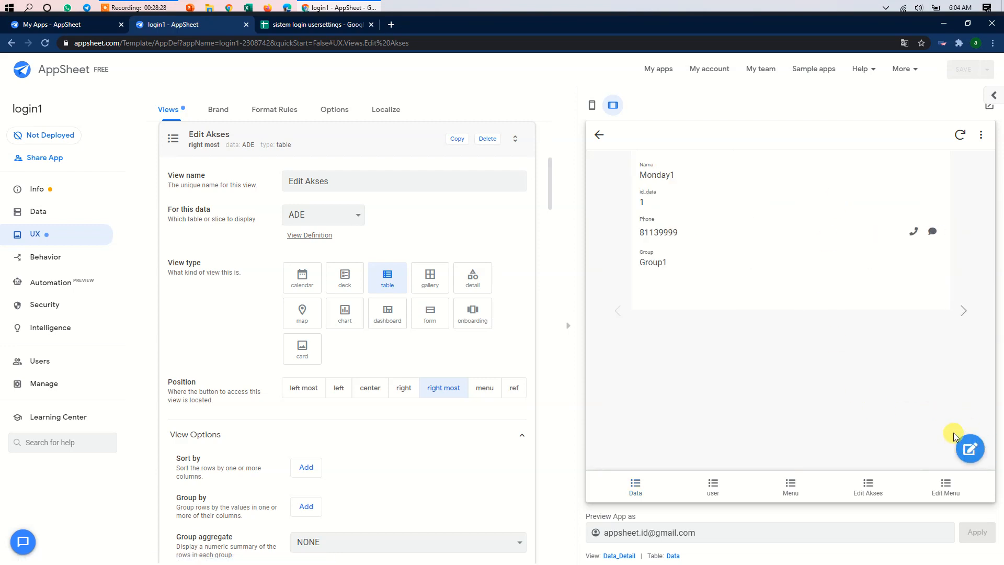
- Switch to the sistem login usersettings spreadsheet and review the Data table's User permission choices on the ADE sheet, keeping ADDS_AND_UPDATES
click(323, 27)
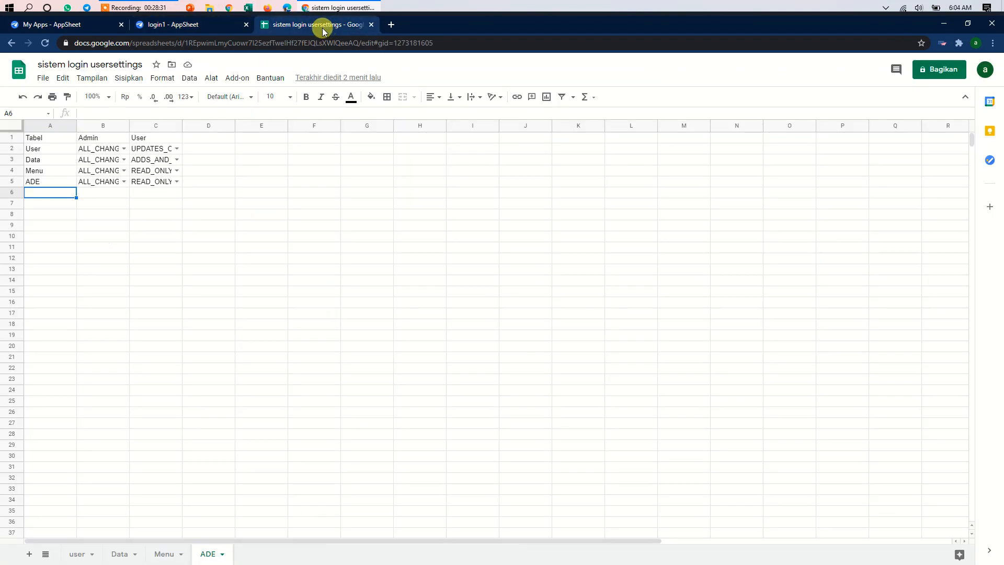
click(59, 165)
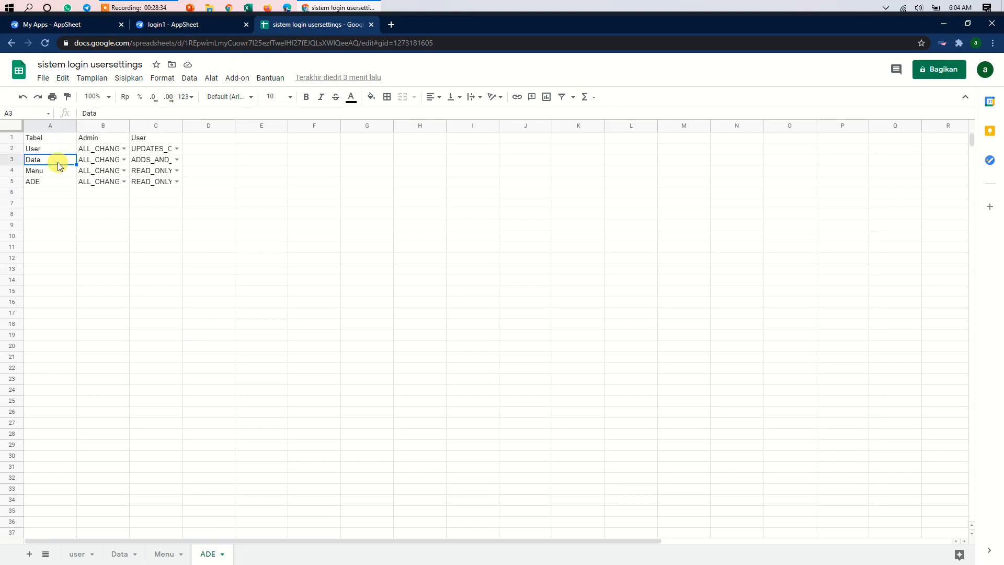
double_click(175, 162)
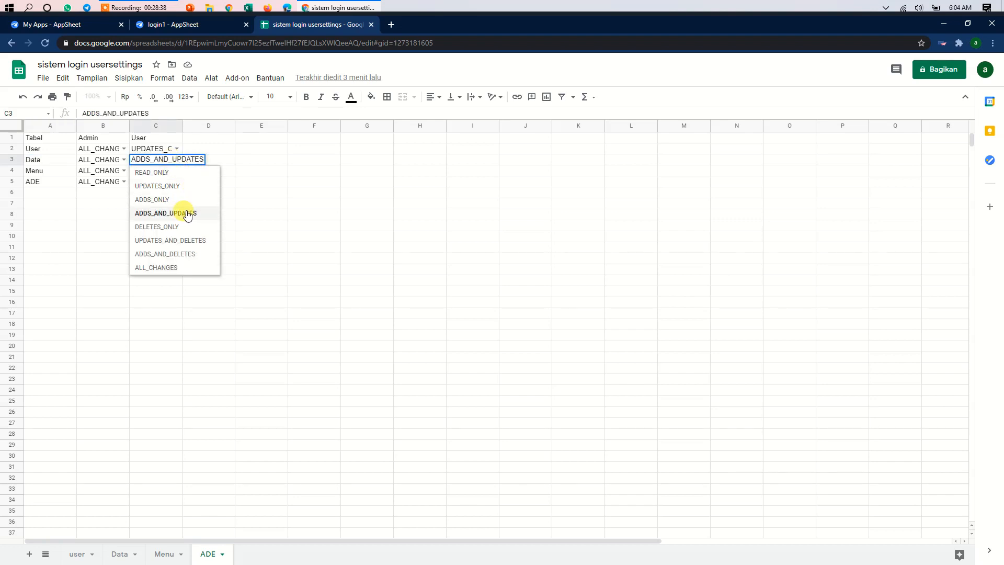
click(162, 214)
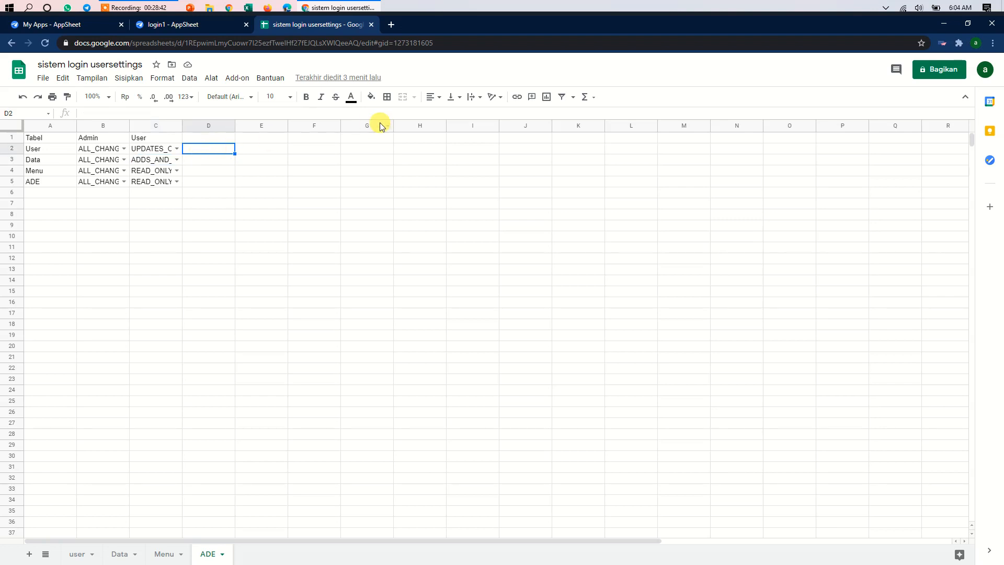
- Switch back to the login1 app in AppSheet and check which actions the user view offers on the account's record
click(201, 25)
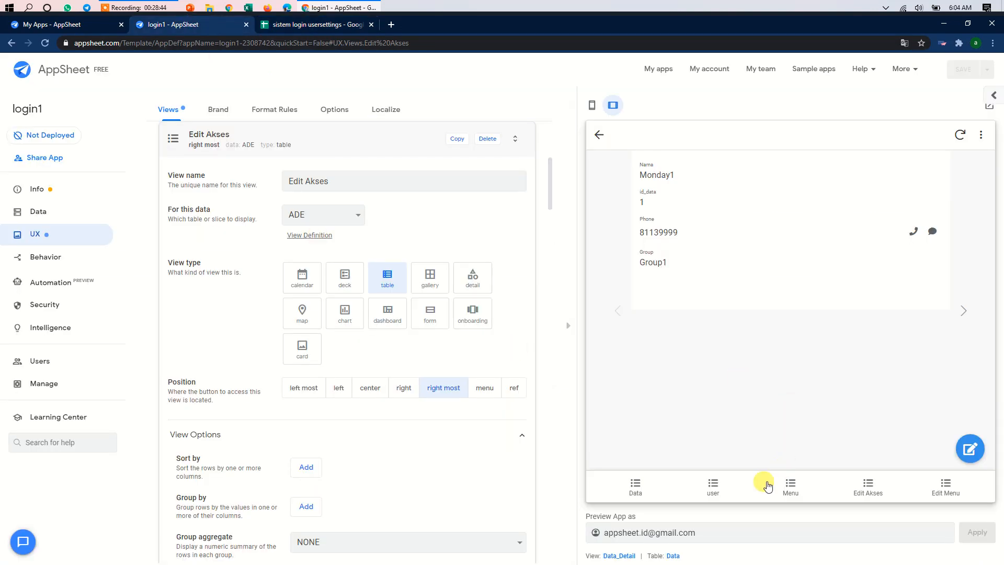
click(714, 487)
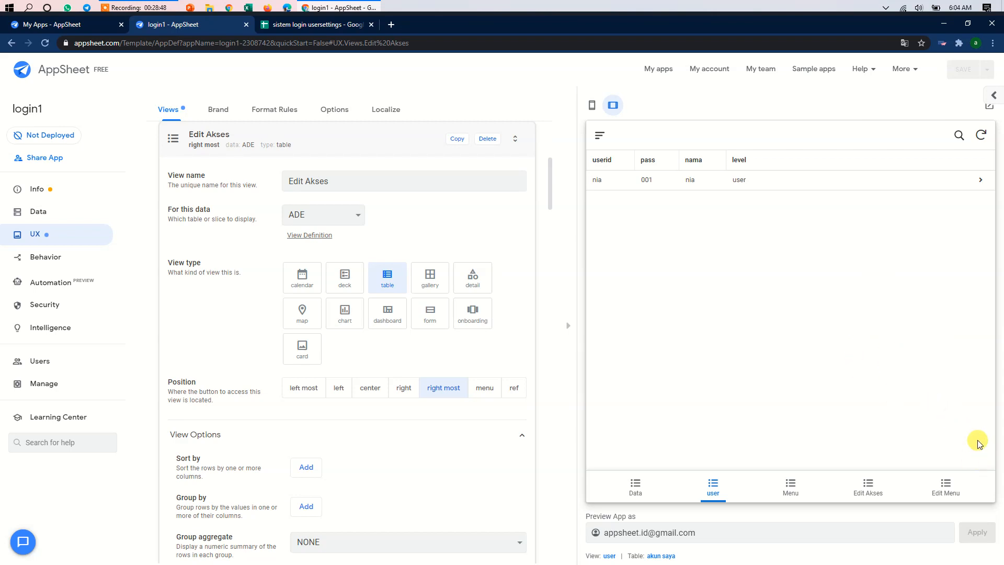
click(765, 181)
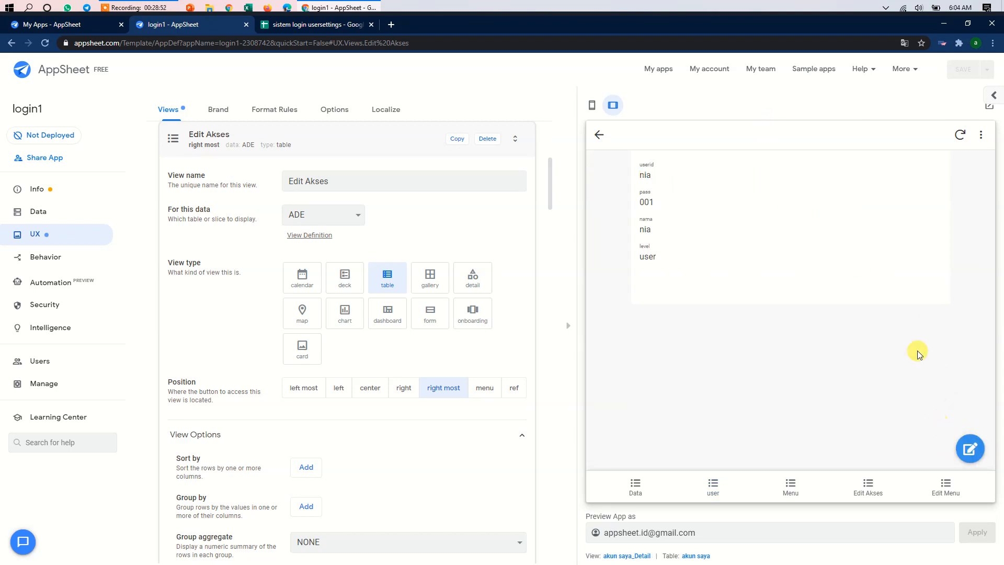
click(597, 134)
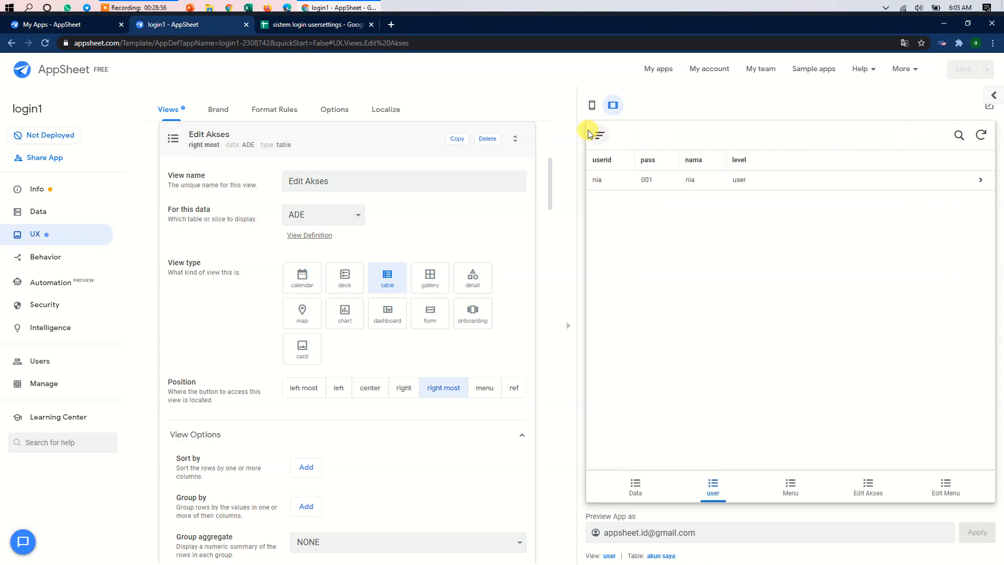
- In the spreadsheet's ADE sheet, set the User table's permission for the User level to UPDATES_AND_DELETES
click(306, 25)
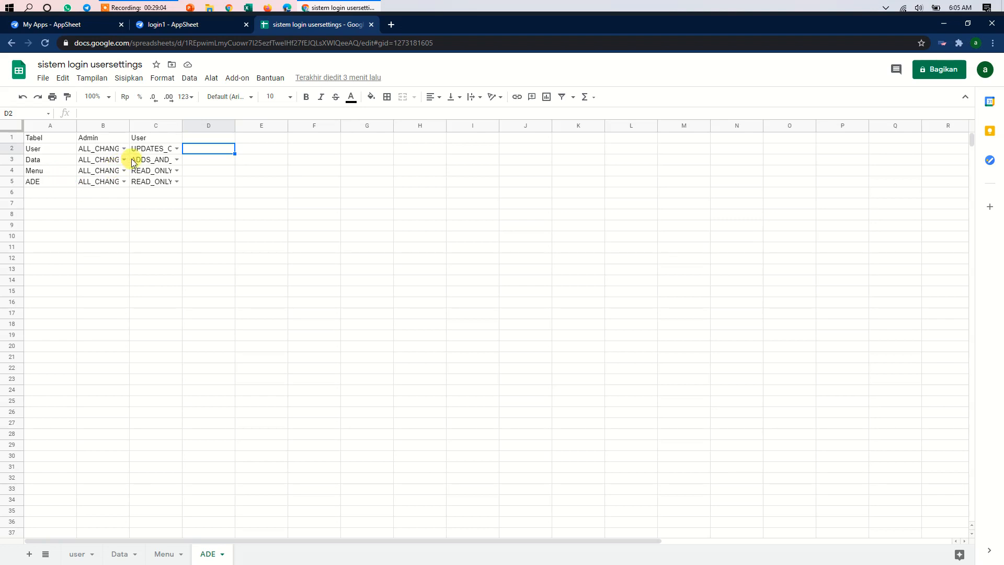
click(177, 148)
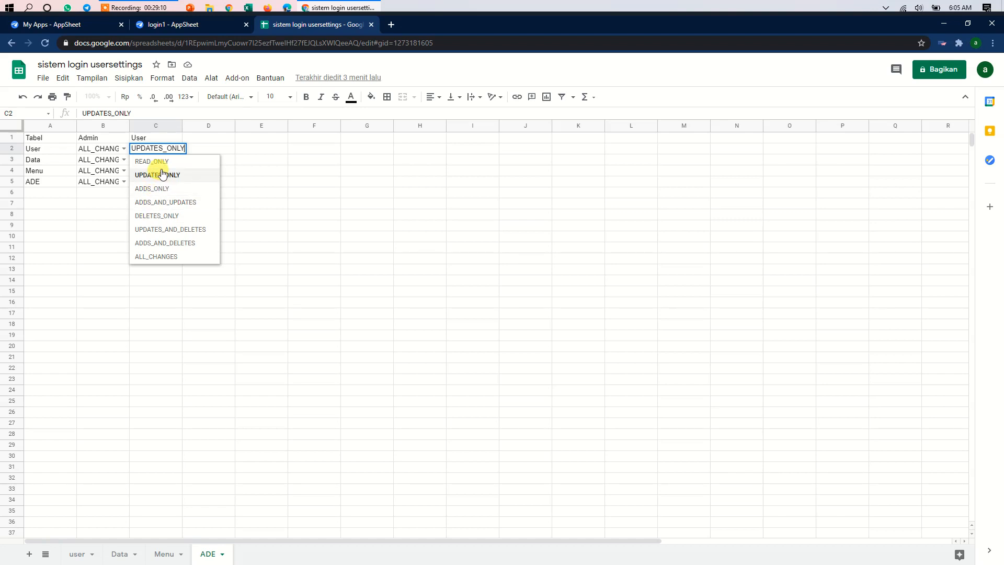
click(159, 230)
drag(369, 183, 369, 193)
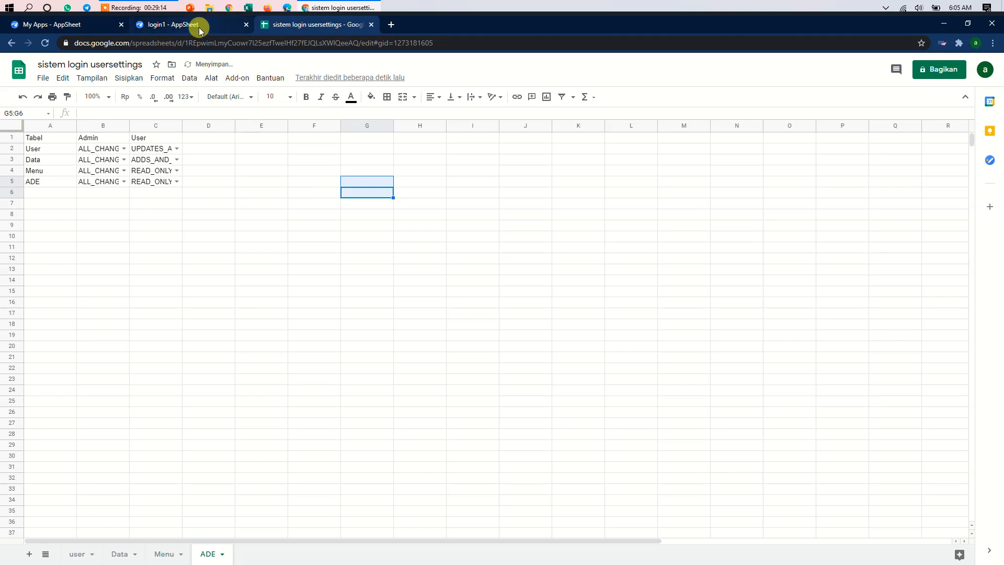
- Switch to the login1 app in AppSheet, sync the preview, and check the account record's edit and delete options in the user view
click(200, 27)
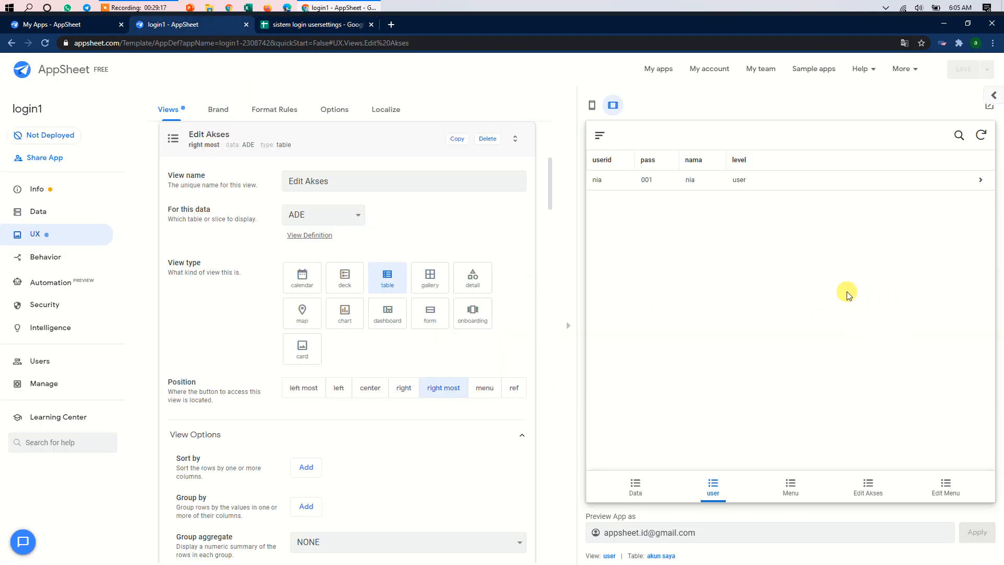
click(981, 135)
click(843, 178)
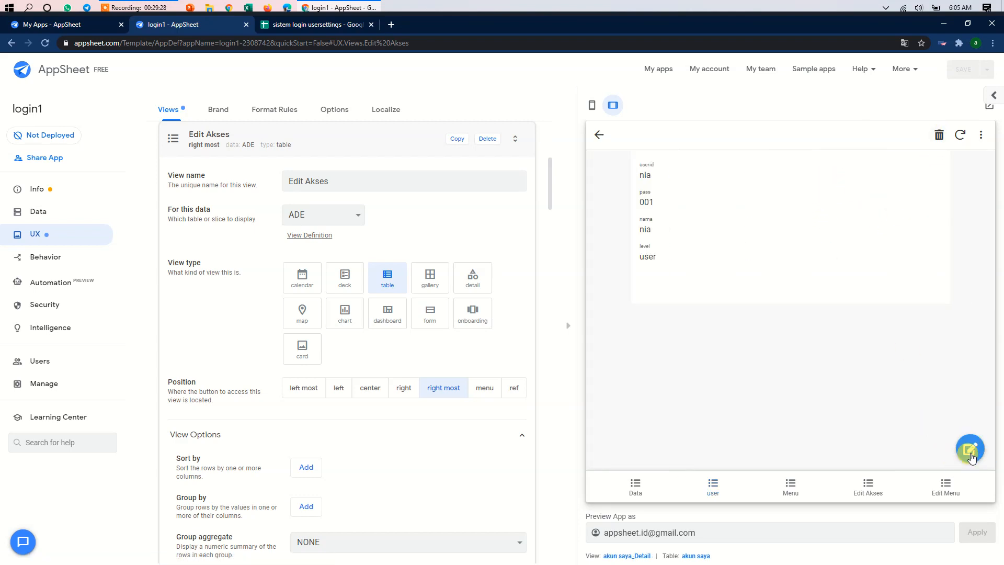
click(599, 135)
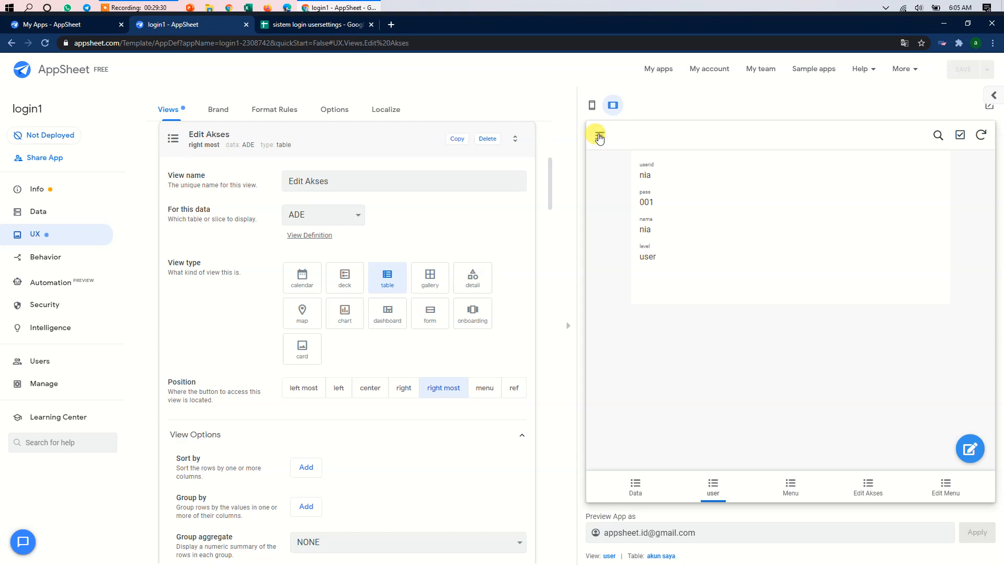